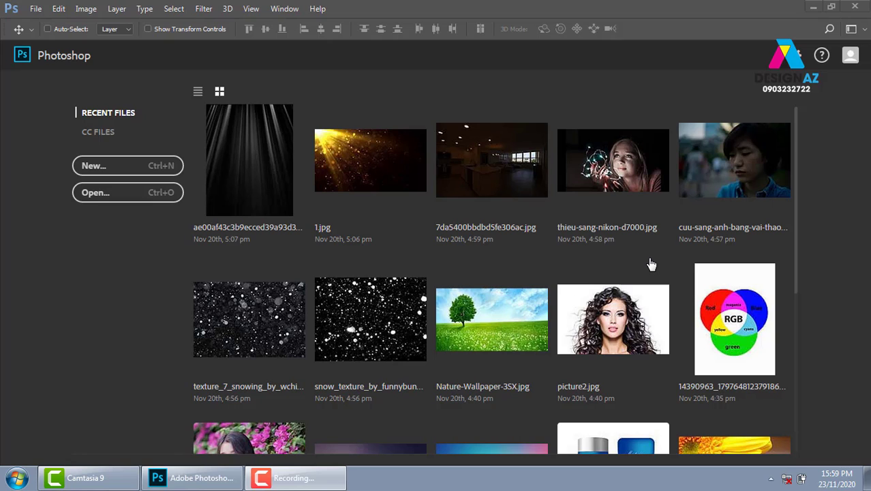
Open the portrait 3c0cc0395df458bc83de1d9b61645b0e.jpg from the thuvienanh > Girl folder
{"action": "left_click", "coordinate": [167, 192]}
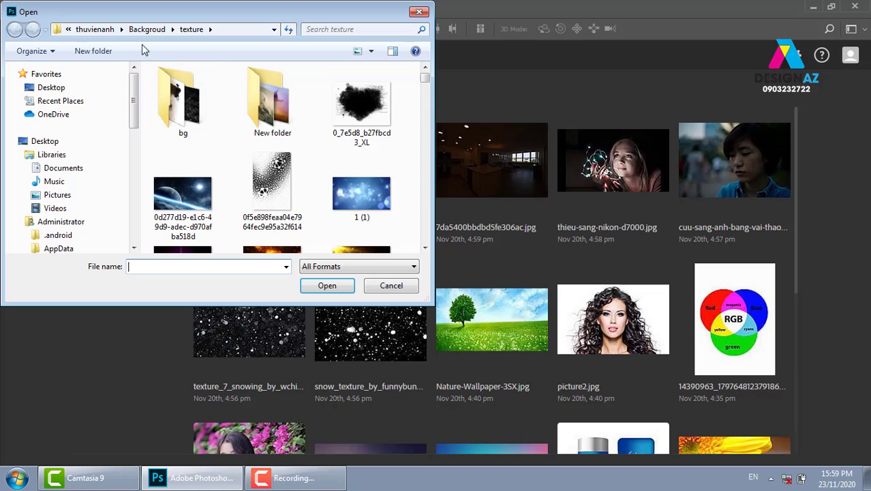
{"action": "left_click", "coordinate": [96, 30]}
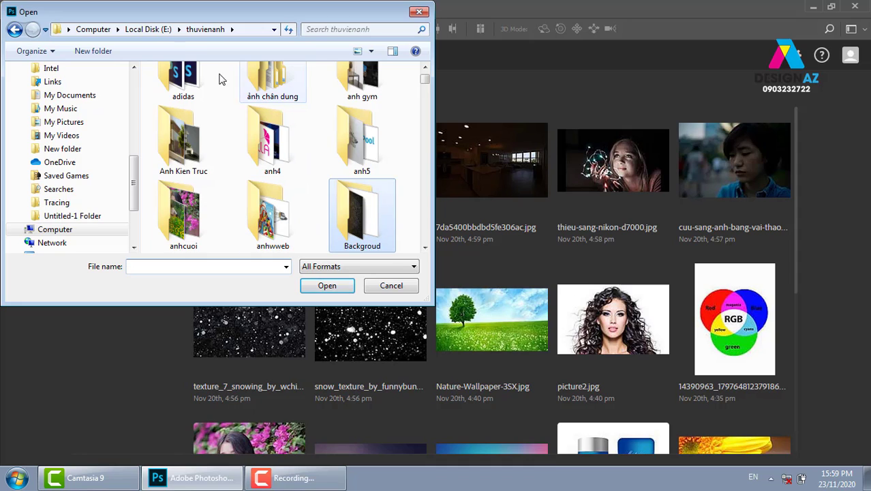
{"action": "left_click", "coordinate": [281, 152]}
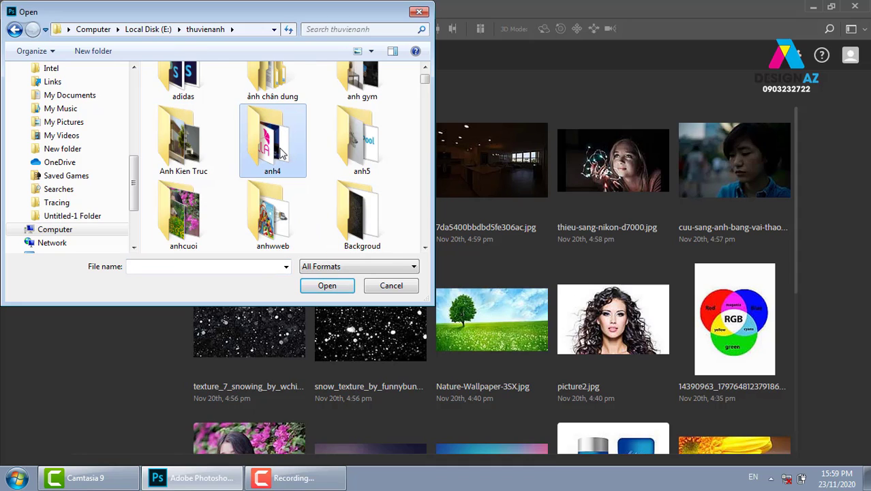
{"action": "scroll", "coordinate": [282, 152], "scroll_direction": "down", "scroll_amount": 3}
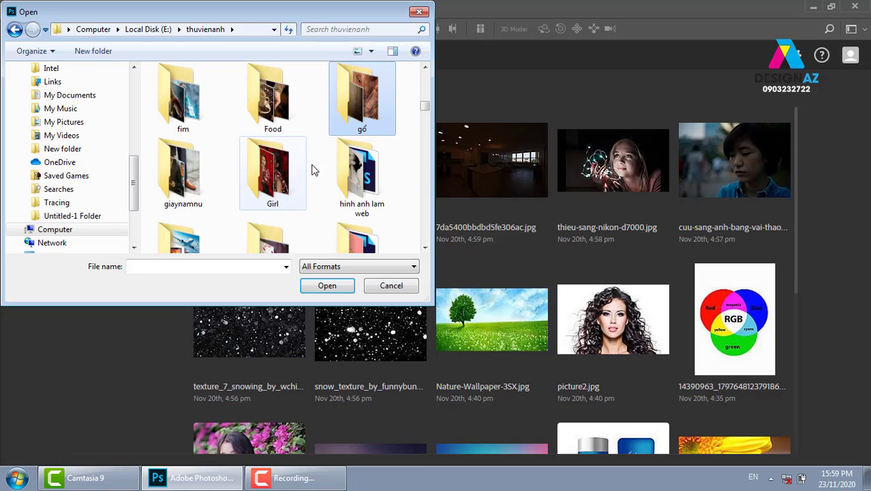
{"action": "double_click", "coordinate": [285, 179]}
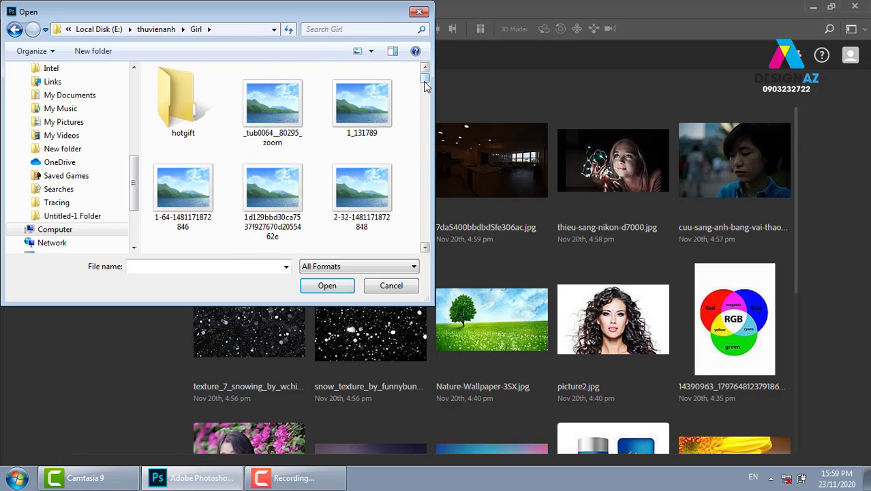
{"action": "scroll", "coordinate": [426, 83], "scroll_direction": "down", "scroll_amount": 2}
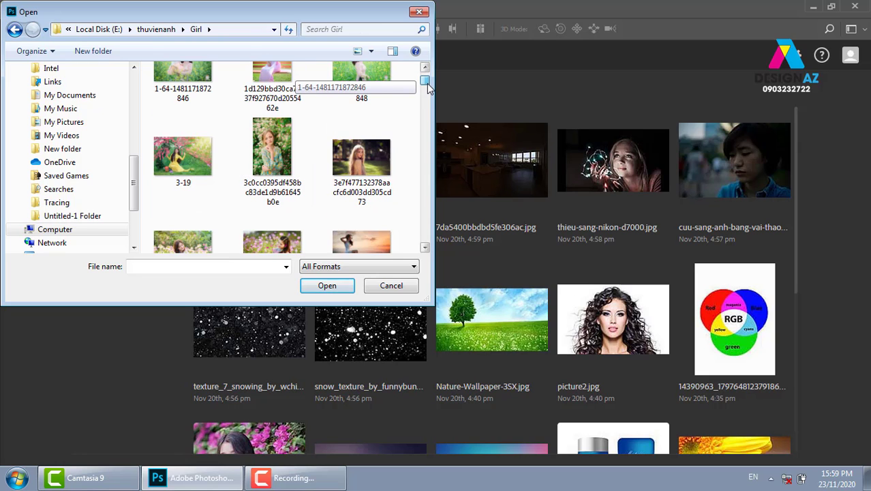
{"action": "left_click", "coordinate": [285, 151]}
{"action": "left_click", "coordinate": [328, 286]}
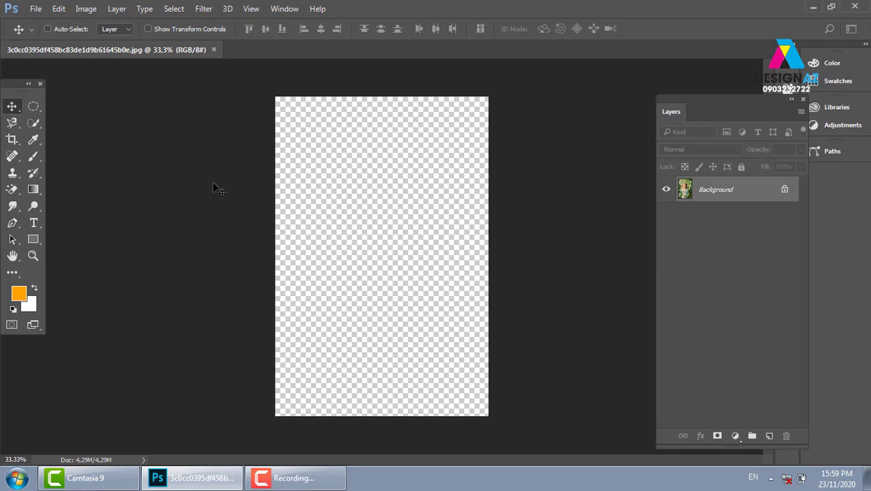
Zoom the portrait to 100% and add an empty Layer 1 above Background
{"action": "key", "text": "ctrl+plus"}
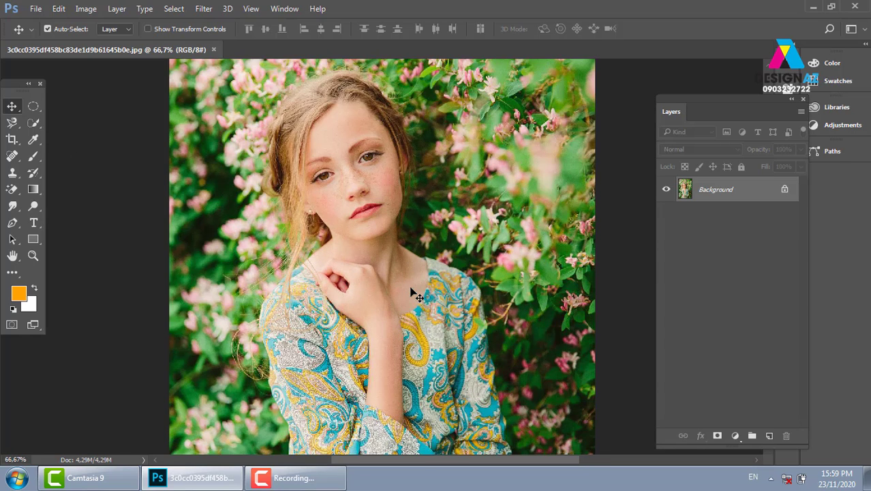
{"action": "key", "text": "ctrl+plus"}
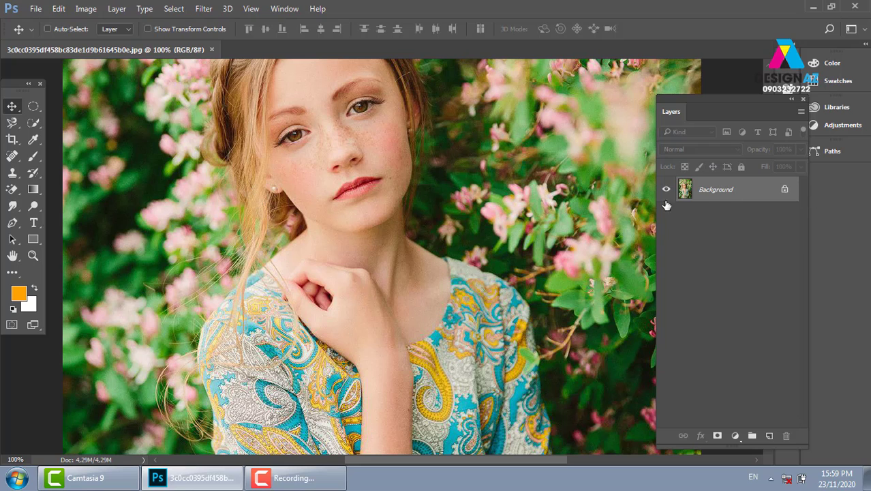
{"action": "left_click", "coordinate": [769, 436]}
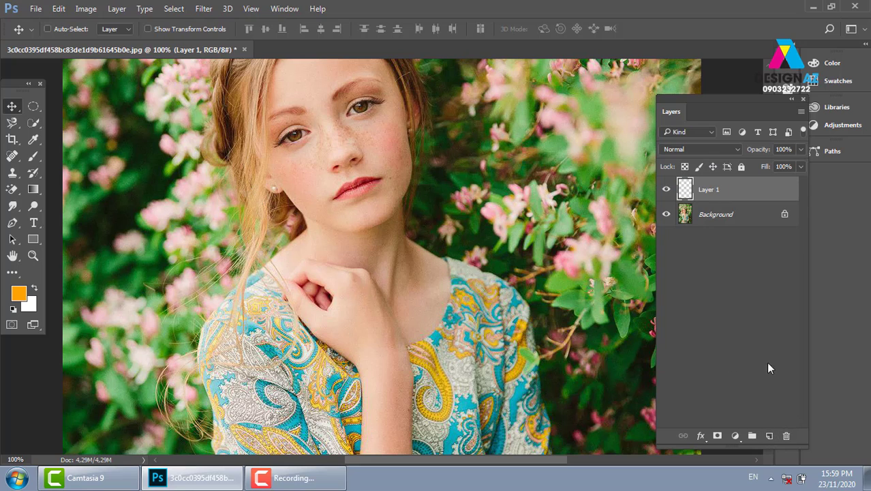
{"action": "left_click", "coordinate": [718, 150]}
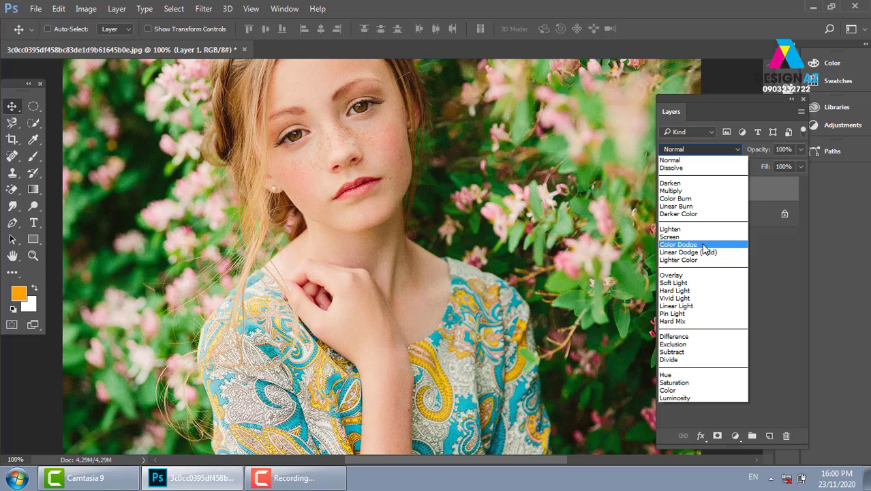
Leave Layer 1's blend mode at Normal and set the portrait view to 66.7%
{"action": "left_click", "coordinate": [461, 215]}
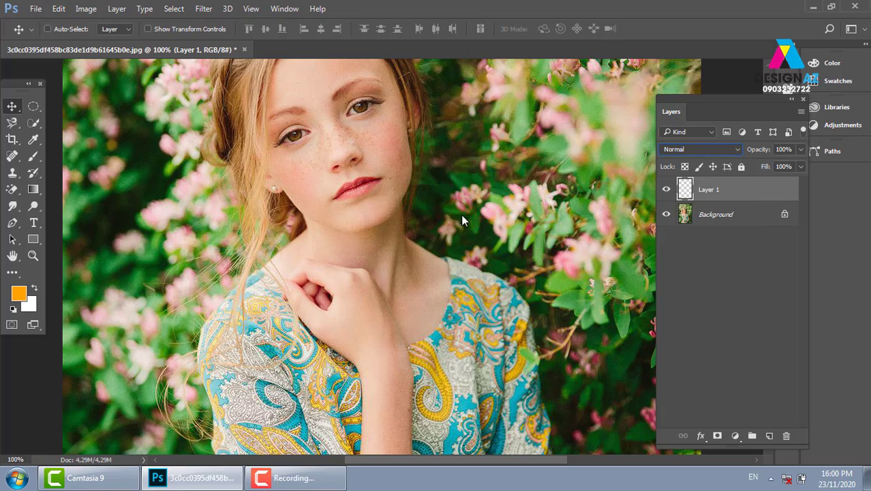
{"action": "key", "text": "ctrl+minus"}
{"action": "key", "text": "ctrl+minus"}
{"action": "key", "text": "ctrl+plus"}
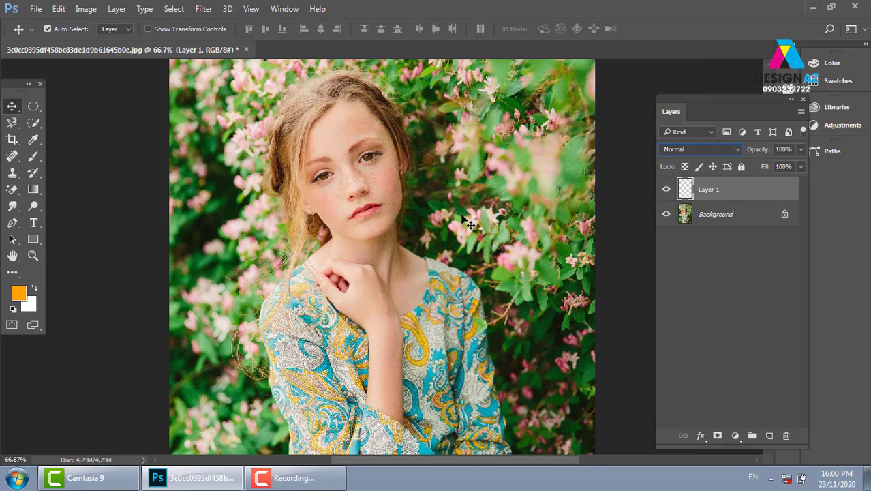
In the Open dialog, navigate into thuvienanh > Backgroud > texture
{"action": "key", "text": "ctrl"}
{"action": "key", "text": "ctrl+o"}
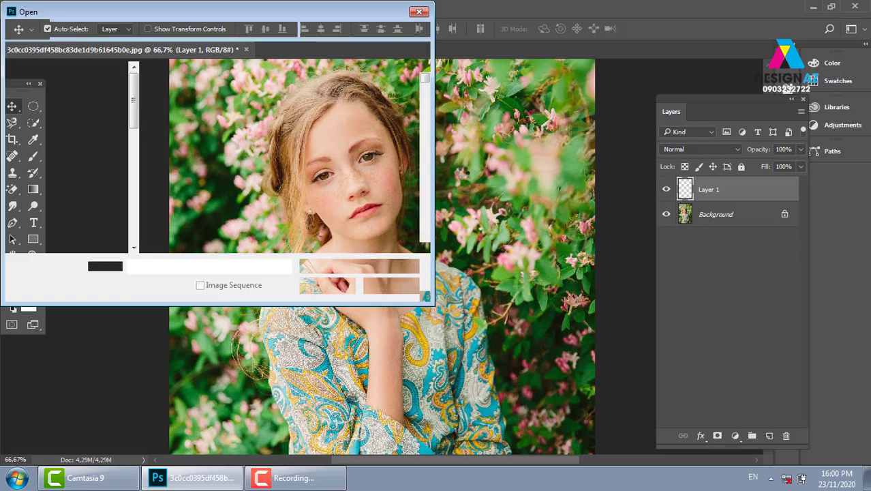
{"action": "left_click", "coordinate": [157, 34]}
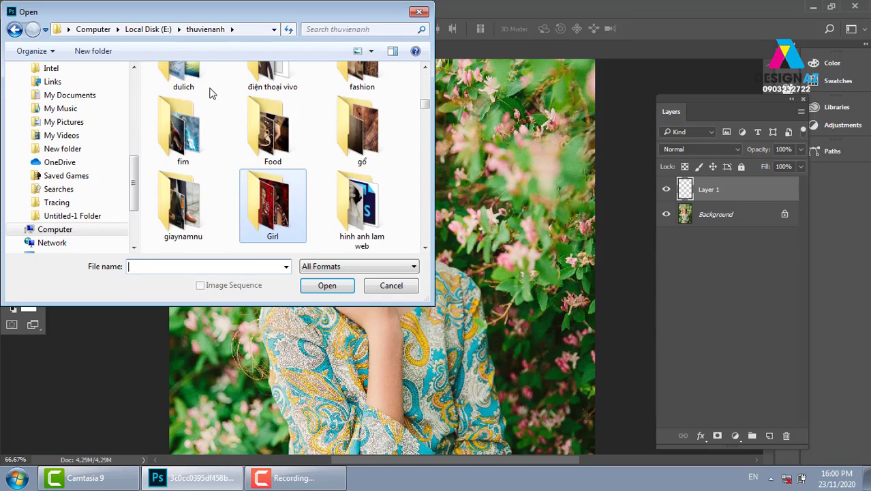
{"action": "left_click", "coordinate": [289, 140]}
{"action": "key", "text": "b"}
{"action": "key", "text": "Return"}
{"action": "key", "text": "b"}
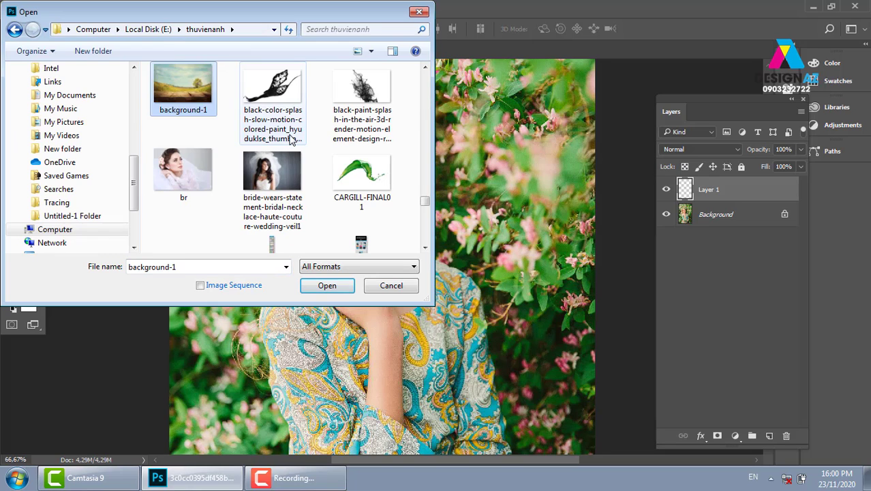
{"action": "key", "text": "b"}
{"action": "key", "text": "b"}
{"action": "key", "text": "b"}
{"action": "key", "text": "BackSpace"}
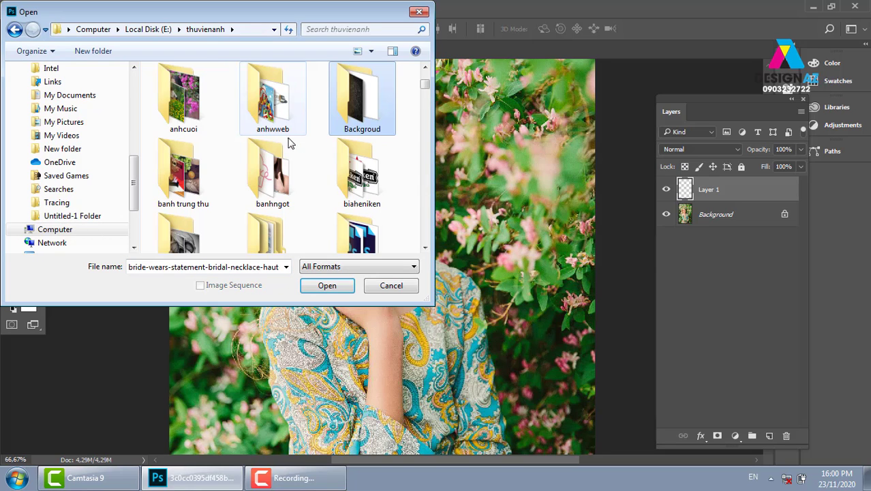
{"action": "double_click", "coordinate": [354, 113]}
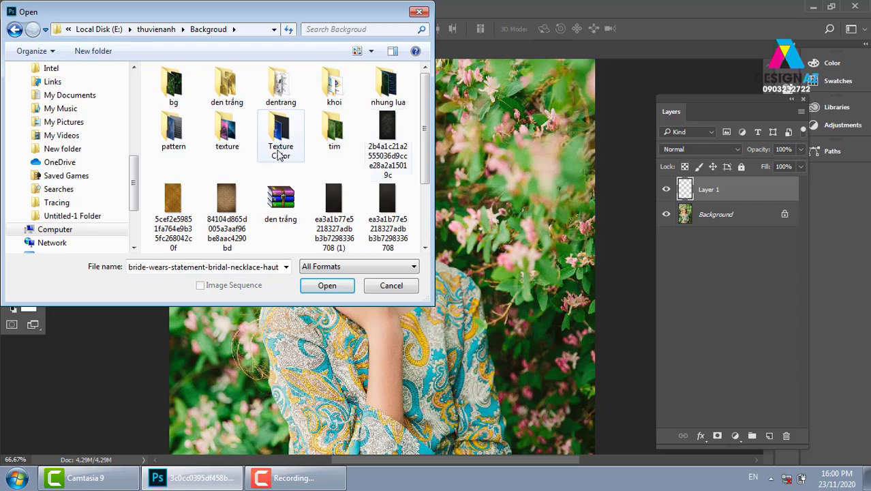
{"action": "double_click", "coordinate": [227, 139]}
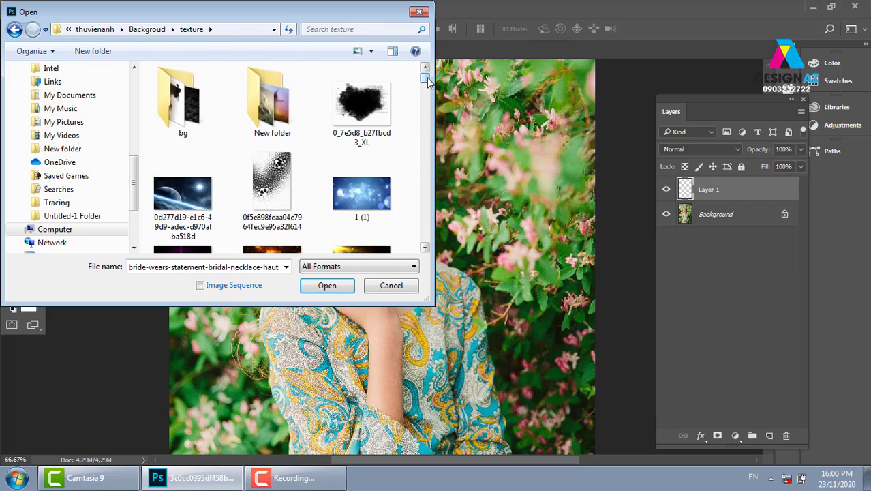
Find and open the black light-rays image ae00af43c3b9ecced39a93d307444f87.jpg
{"action": "scroll", "coordinate": [428, 88], "scroll_direction": "down", "scroll_amount": 2}
{"action": "scroll", "coordinate": [428, 89], "scroll_direction": "down", "scroll_amount": 2}
{"action": "scroll", "coordinate": [429, 87], "scroll_direction": "down", "scroll_amount": 2}
{"action": "scroll", "coordinate": [430, 89], "scroll_direction": "down", "scroll_amount": 2}
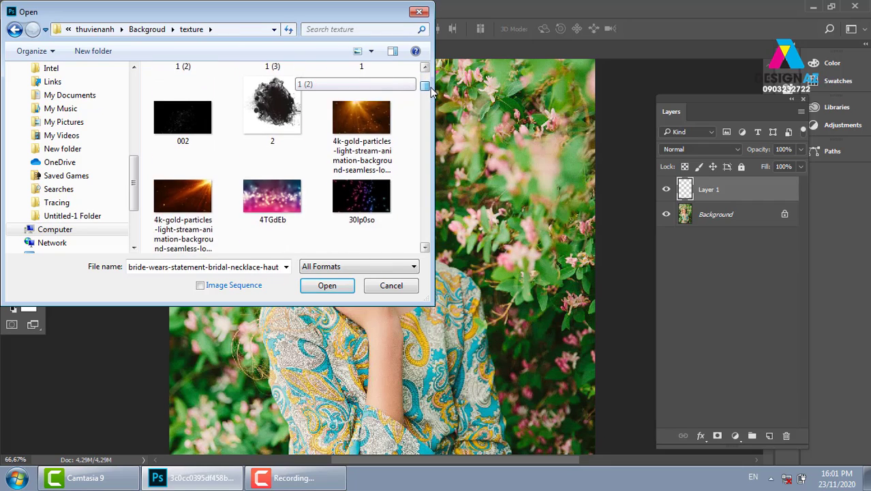
{"action": "scroll", "coordinate": [430, 91], "scroll_direction": "down", "scroll_amount": 2}
{"action": "scroll", "coordinate": [430, 93], "scroll_direction": "down", "scroll_amount": 2}
{"action": "scroll", "coordinate": [430, 96], "scroll_direction": "down", "scroll_amount": 2}
{"action": "scroll", "coordinate": [430, 98], "scroll_direction": "down", "scroll_amount": 2}
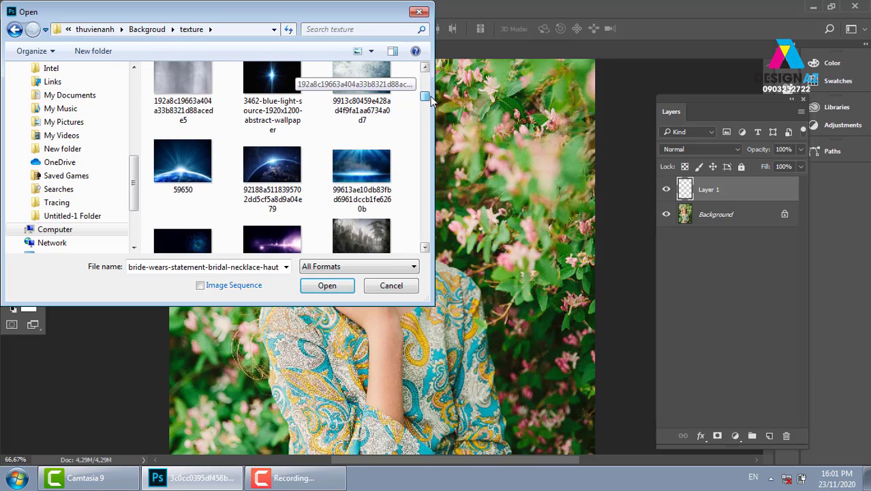
{"action": "scroll", "coordinate": [431, 103], "scroll_direction": "down", "scroll_amount": 2}
{"action": "scroll", "coordinate": [431, 106], "scroll_direction": "down", "scroll_amount": 2}
{"action": "scroll", "coordinate": [430, 109], "scroll_direction": "down", "scroll_amount": 2}
{"action": "left_click_drag", "start_coordinate": [428, 109], "coordinate": [426, 121]}
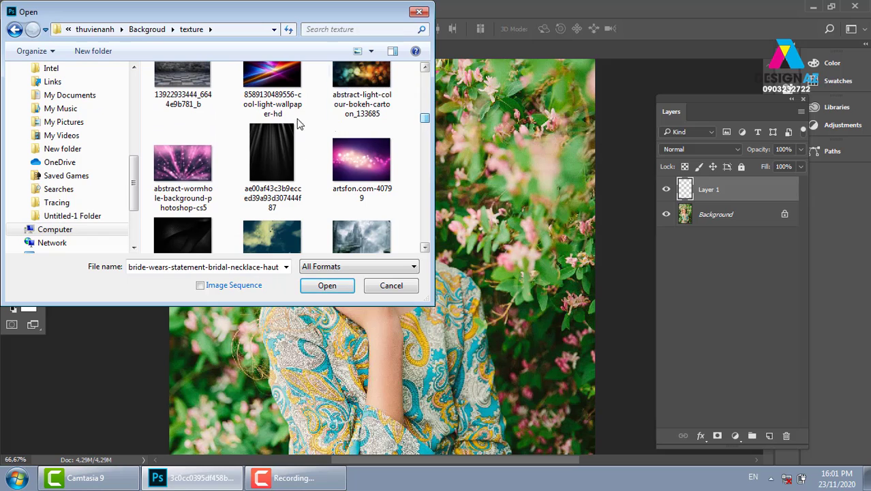
{"action": "left_click", "coordinate": [270, 154]}
{"action": "left_click", "coordinate": [345, 291]}
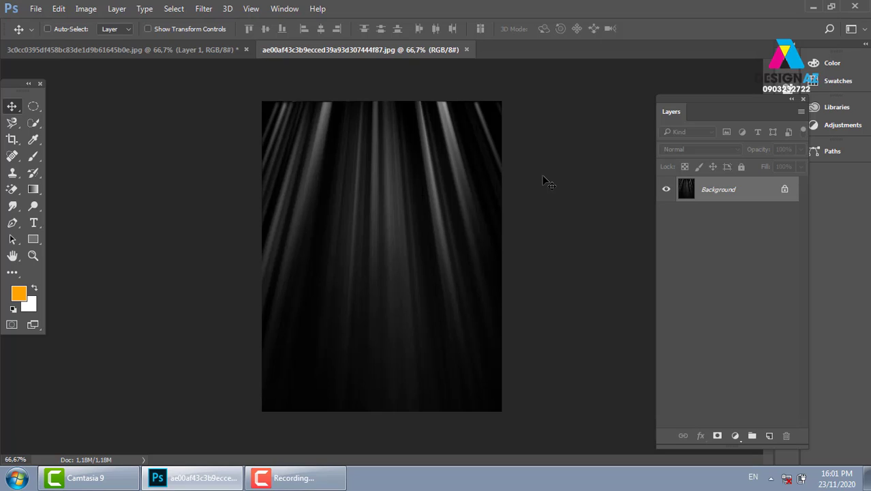
Select the whole light-rays image, close its file, and paste it into the portrait's Layer 1
{"action": "key", "text": "ctrl+a"}
{"action": "key", "text": "ctrl+w"}
{"action": "key", "text": "ctrl+minus"}
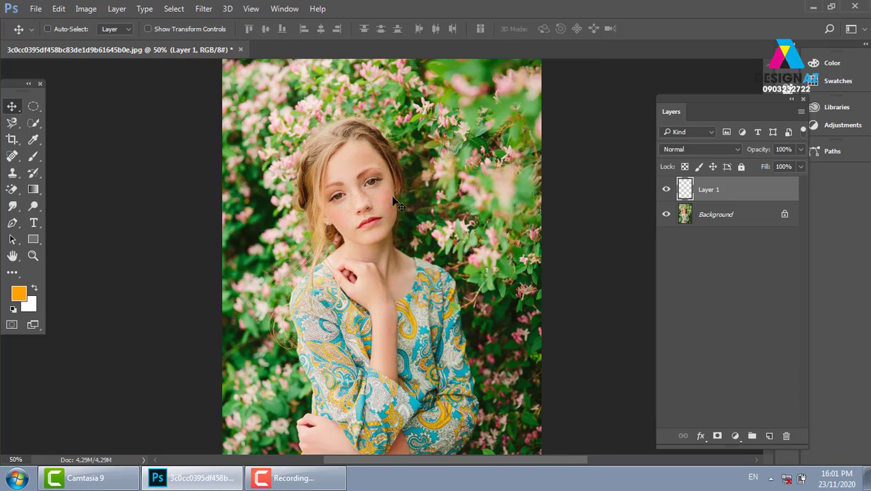
{"action": "key", "text": "ctrl+minus"}
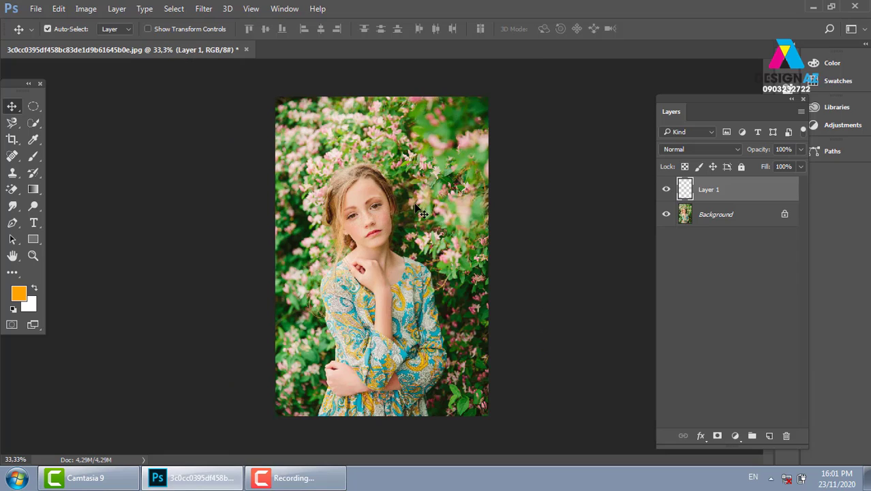
{"action": "key", "text": "ctrl+v"}
Move the light-rays layer to the top-left and scale it to cover nearly the whole portrait
{"action": "left_click_drag", "start_coordinate": [402, 241], "coordinate": [355, 159]}
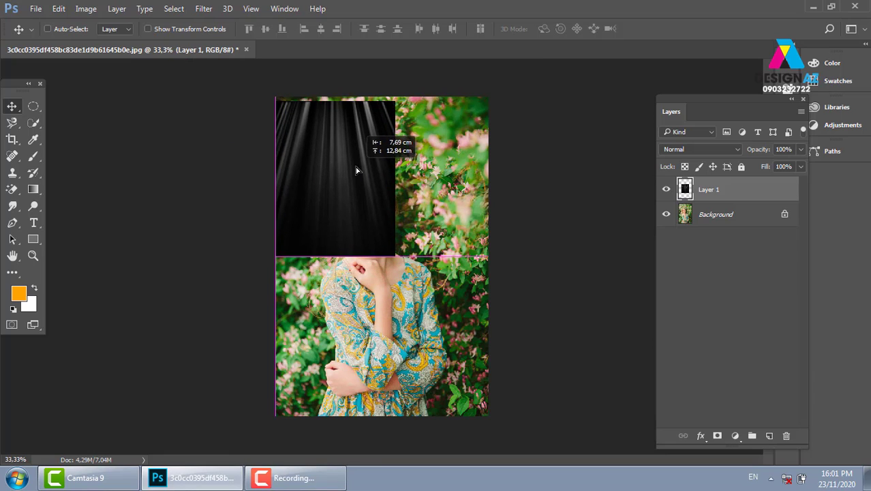
{"action": "key", "text": "ctrl+t"}
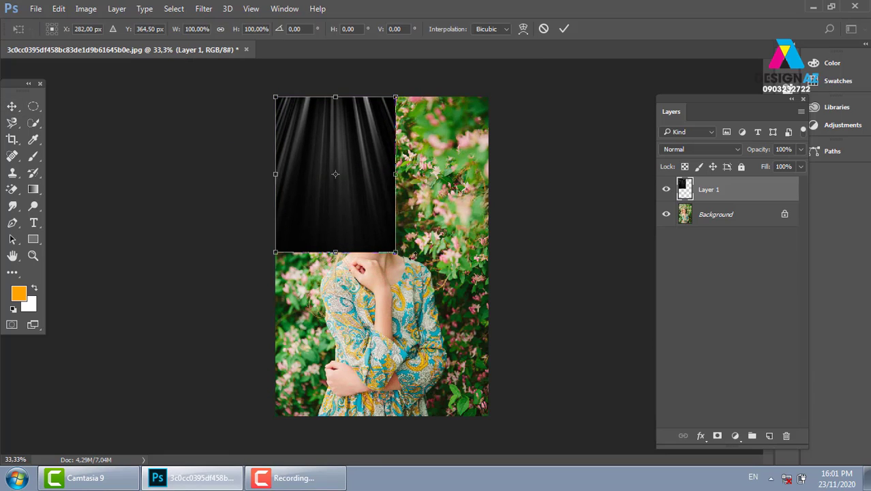
{"action": "left_click_drag", "start_coordinate": [396, 252], "coordinate": [491, 373]}
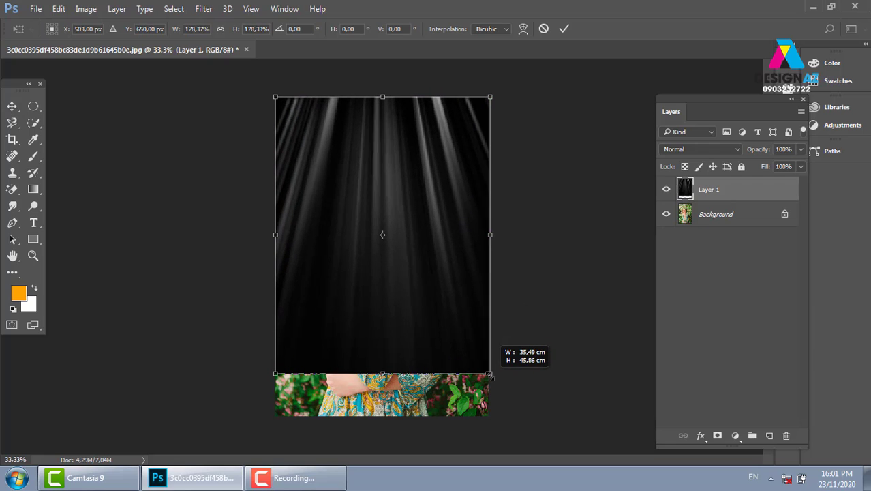
{"action": "key", "text": "Return"}
{"action": "key", "text": "ctrl+plus"}
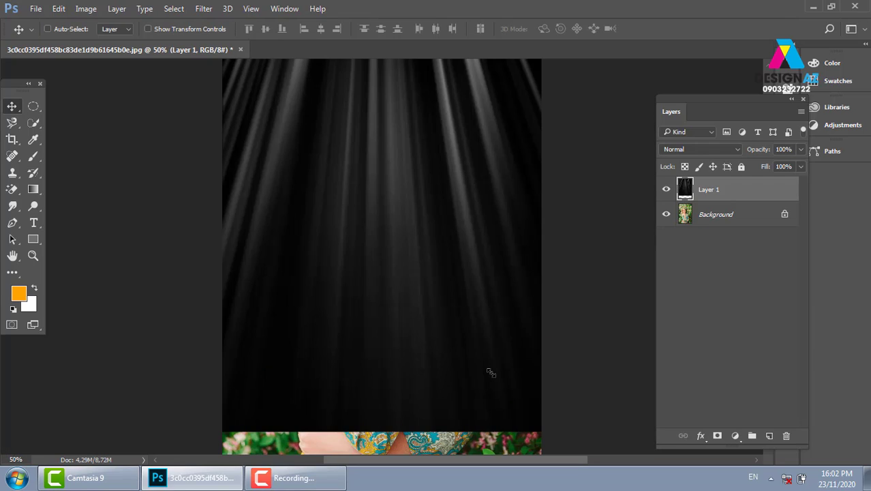
{"action": "left_click_drag", "start_coordinate": [406, 195], "coordinate": [403, 217]}
{"action": "key", "text": "ctrl+plus"}
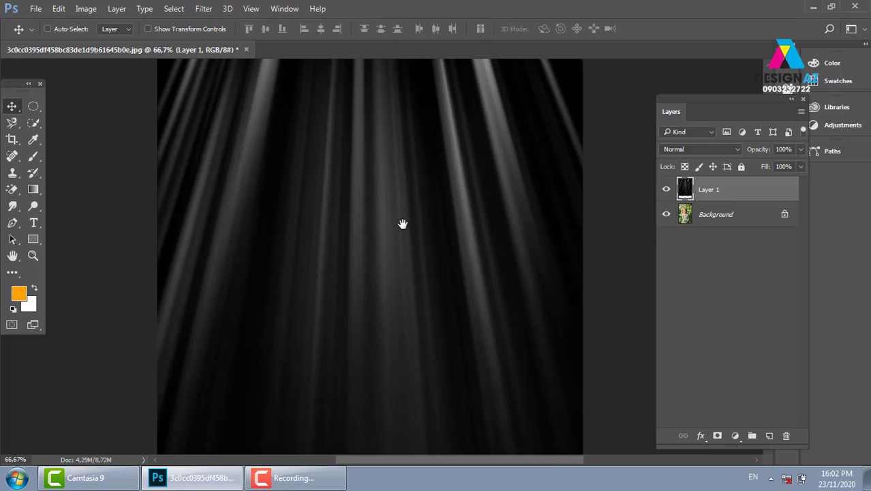
{"action": "left_click_drag", "start_coordinate": [461, 179], "coordinate": [660, 248]}
Try Screen and other brightening blend modes on the rays layer, settling on Color Dodge
{"action": "left_click", "coordinate": [726, 150]}
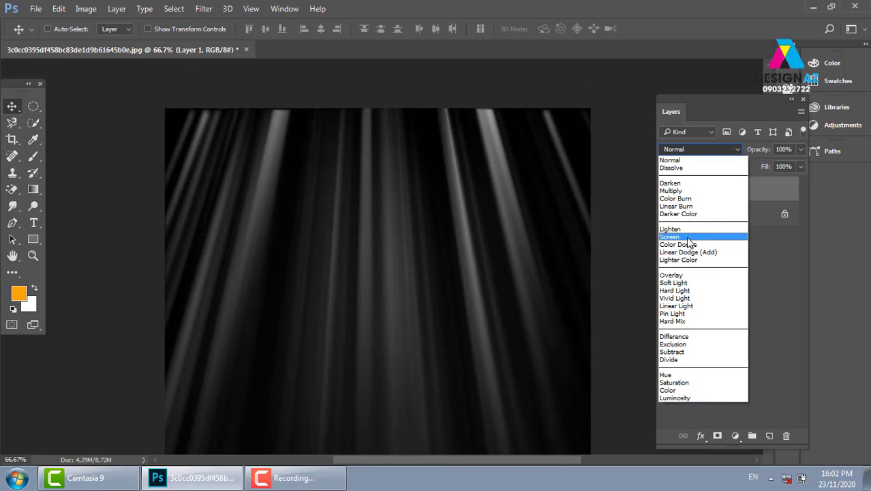
{"action": "left_click", "coordinate": [688, 237]}
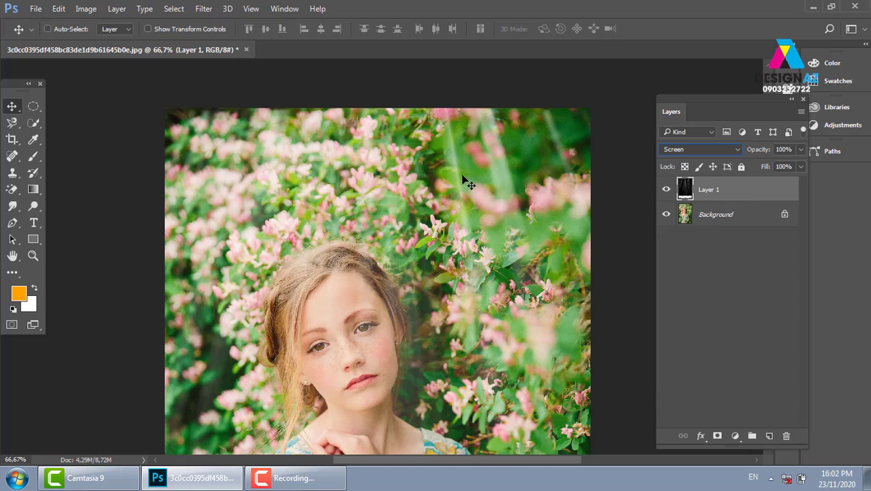
{"action": "key", "text": "Down"}
{"action": "key", "text": "Down"}
{"action": "left_click", "coordinate": [721, 150]}
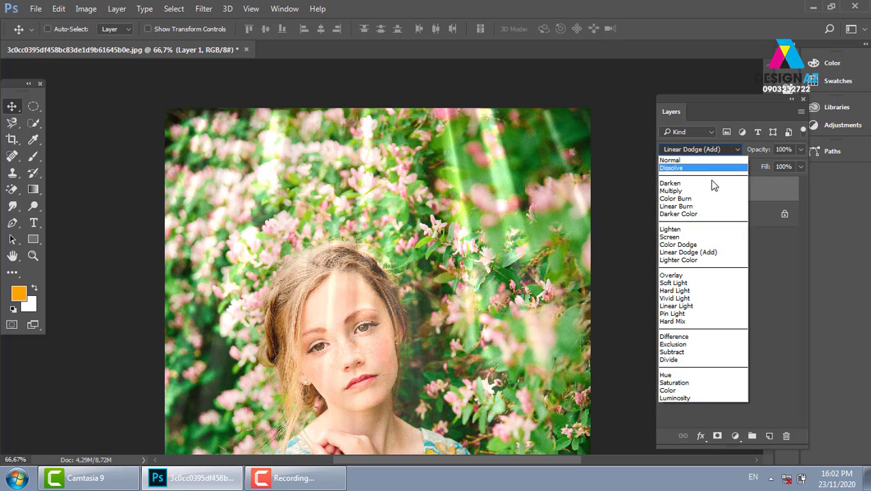
{"action": "left_click", "coordinate": [689, 235]}
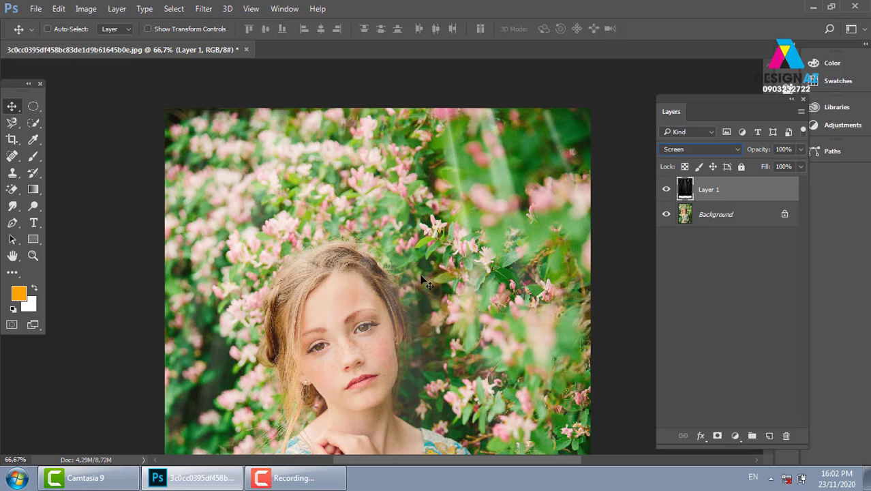
{"action": "scroll", "coordinate": [368, 311], "scroll_direction": "down", "scroll_amount": 2}
{"action": "scroll", "coordinate": [372, 198], "scroll_direction": "down", "scroll_amount": 2}
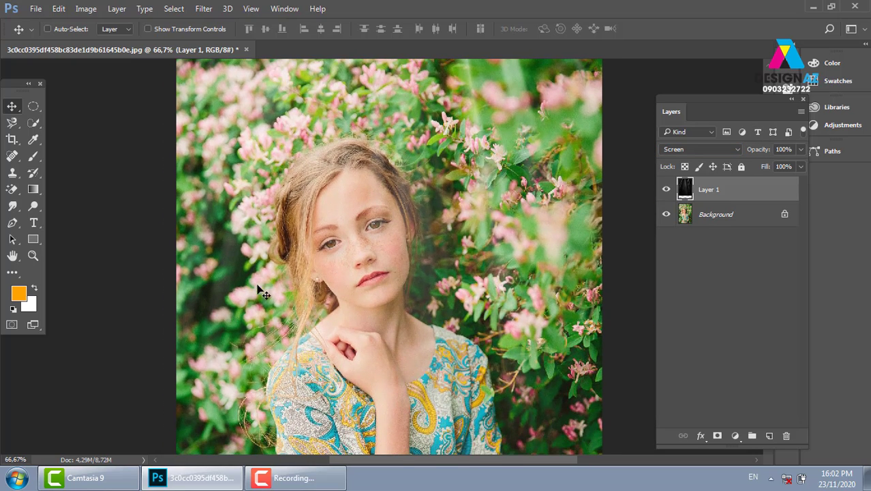
{"action": "left_click", "coordinate": [706, 150]}
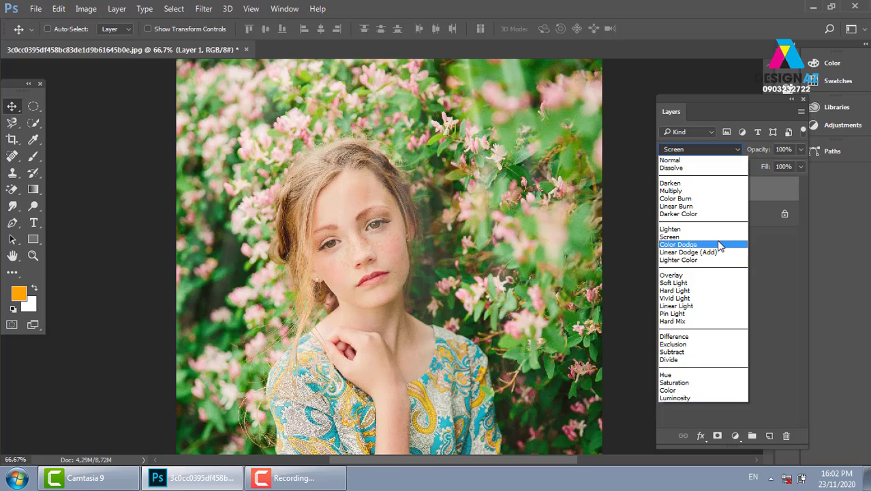
{"action": "left_click", "coordinate": [718, 245]}
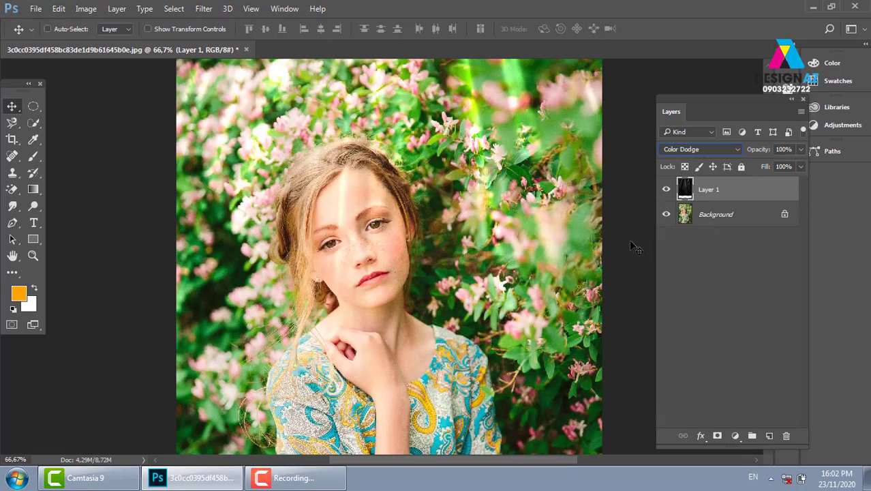
{"action": "mouse_move", "coordinate": [452, 214]}
{"action": "left_mouse_down"}
{"action": "mouse_move", "coordinate": [302, 218]}
{"action": "mouse_move", "coordinate": [307, 275]}
{"action": "mouse_move", "coordinate": [412, 229]}
{"action": "mouse_move", "coordinate": [423, 185]}
{"action": "mouse_move", "coordinate": [295, 176]}
{"action": "mouse_move", "coordinate": [378, 185]}
{"action": "mouse_move", "coordinate": [267, 195]}
{"action": "mouse_move", "coordinate": [352, 198]}
{"action": "mouse_move", "coordinate": [363, 181]}
{"action": "left_mouse_up"}
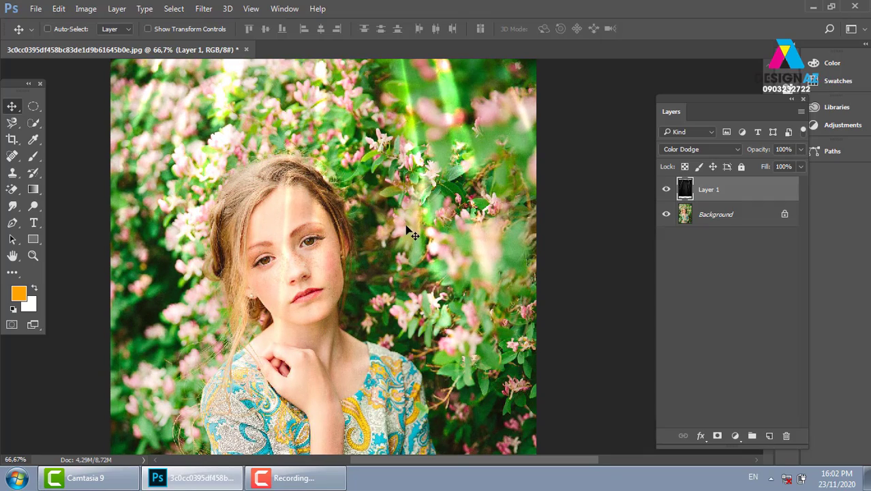
{"action": "key", "text": "ctrl+minus"}
Nudge the rays layer upward, then open iron_man2.jpg from the thuvienanh > fim folder
{"action": "left_click_drag", "start_coordinate": [386, 223], "coordinate": [394, 183]}
{"action": "key", "text": "ctrl+o"}
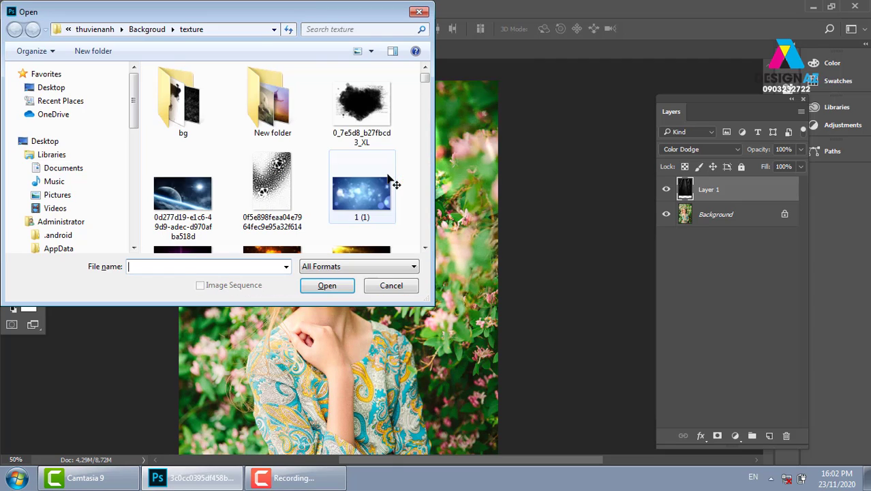
{"action": "left_click", "coordinate": [96, 29]}
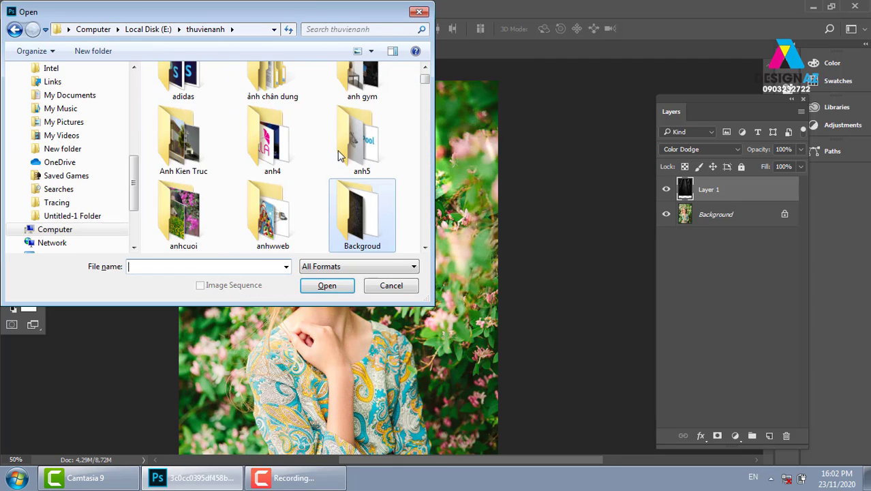
{"action": "key", "text": "f"}
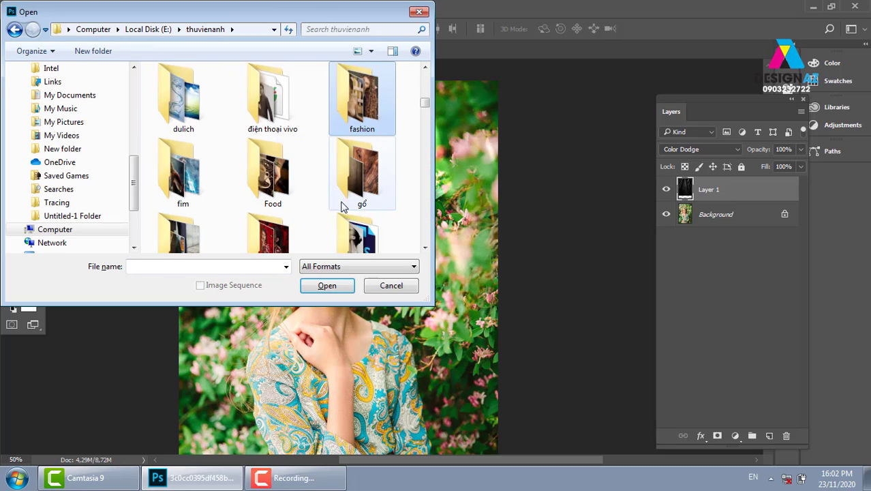
{"action": "double_click", "coordinate": [205, 181]}
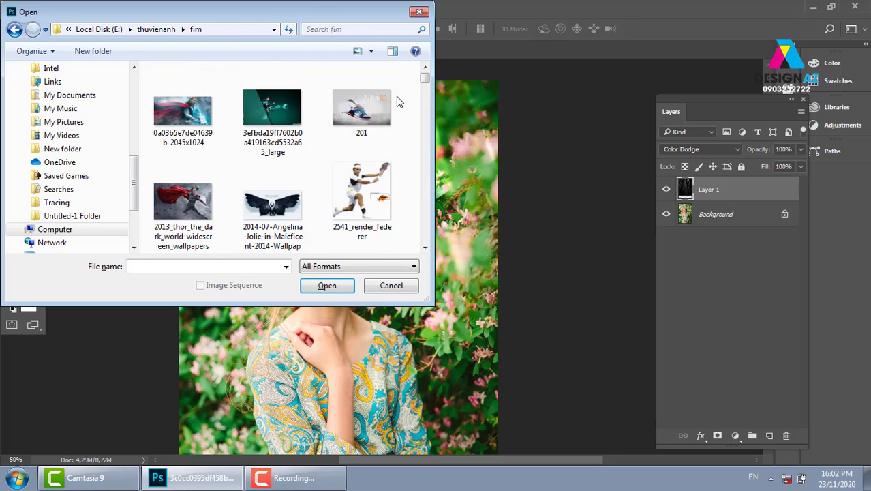
{"action": "mouse_move", "coordinate": [424, 80]}
{"action": "left_mouse_down"}
{"action": "mouse_move", "coordinate": [424, 128]}
{"action": "mouse_move", "coordinate": [408, 176]}
{"action": "left_mouse_up"}
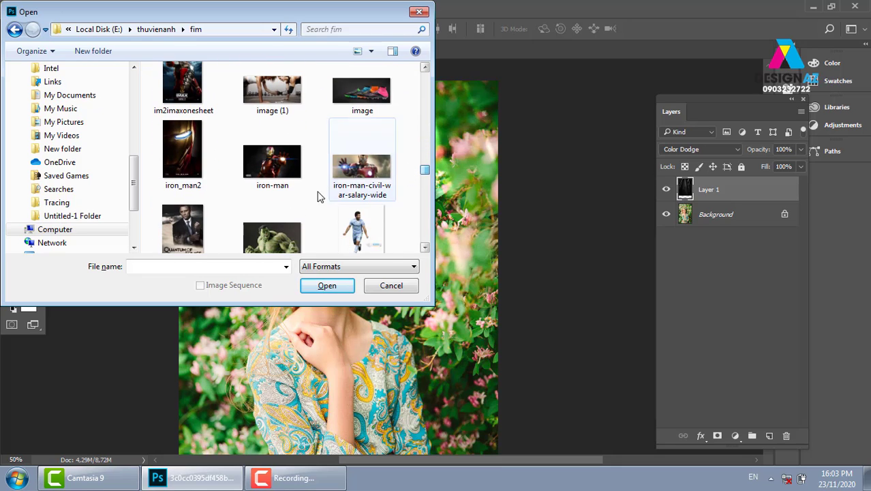
{"action": "left_click", "coordinate": [182, 168]}
{"action": "left_click", "coordinate": [326, 289]}
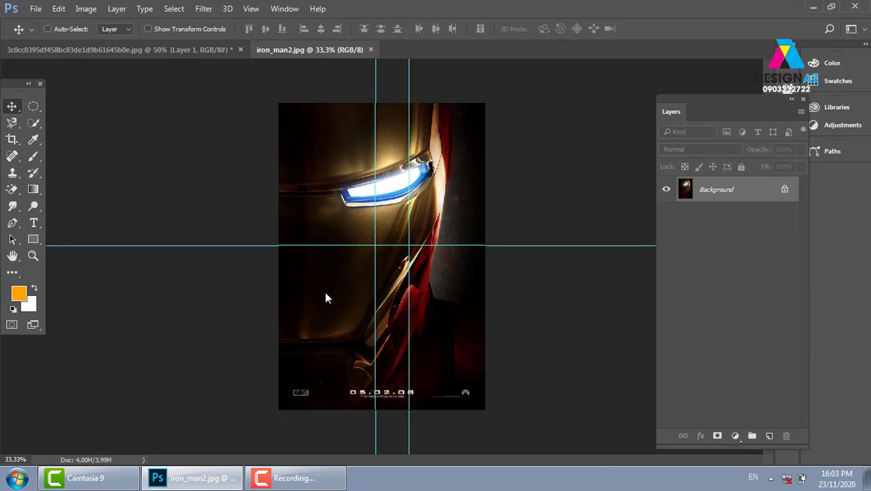
Hide the guides on the Iron Man poster and center it at 50% zoom
{"action": "key", "text": "ctrl"}
{"action": "key", "text": "ctrl+semicolon"}
{"action": "key", "text": "ctrl+plus"}
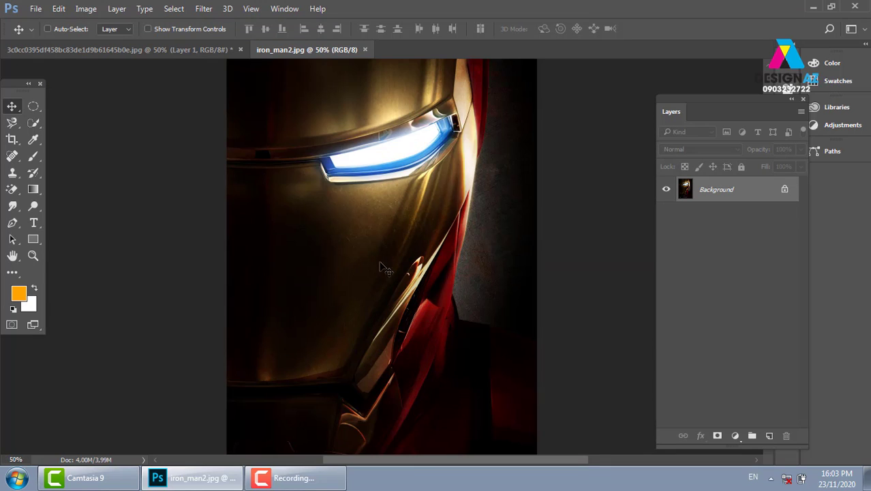
{"action": "left_click_drag", "start_coordinate": [462, 197], "coordinate": [441, 210]}
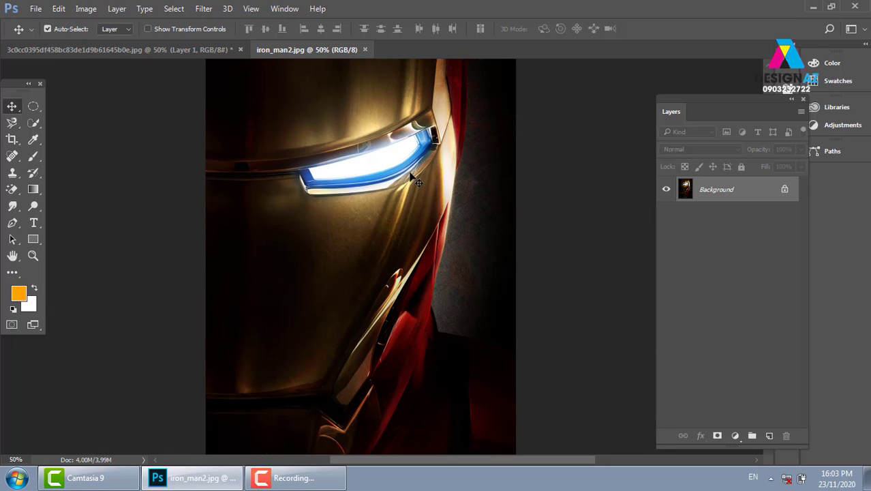
Open transformerslensflare31.png from thuvienanh > Backgroud > texture
{"action": "key", "text": "ctrl+o"}
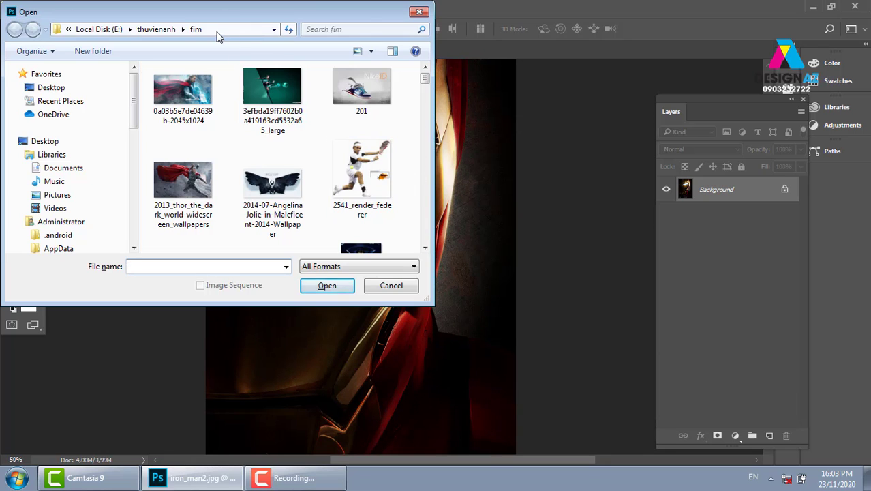
{"action": "left_click", "coordinate": [156, 30]}
{"action": "left_click", "coordinate": [263, 122]}
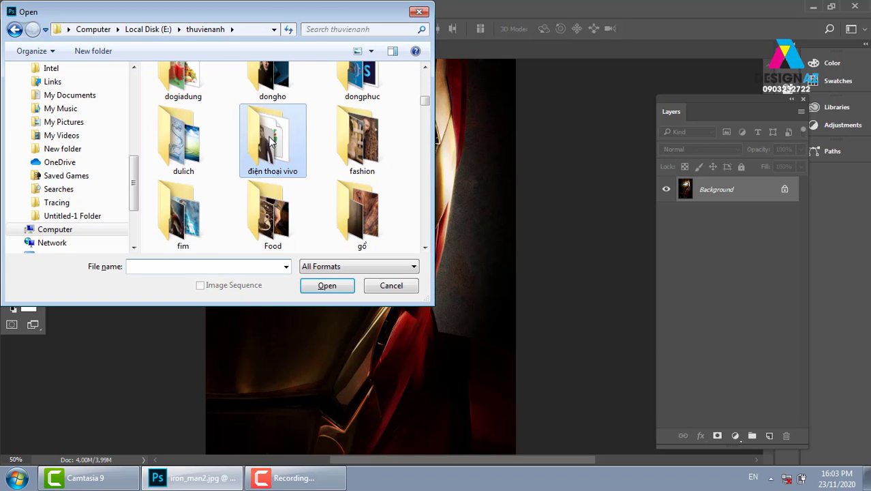
{"action": "key", "text": "b"}
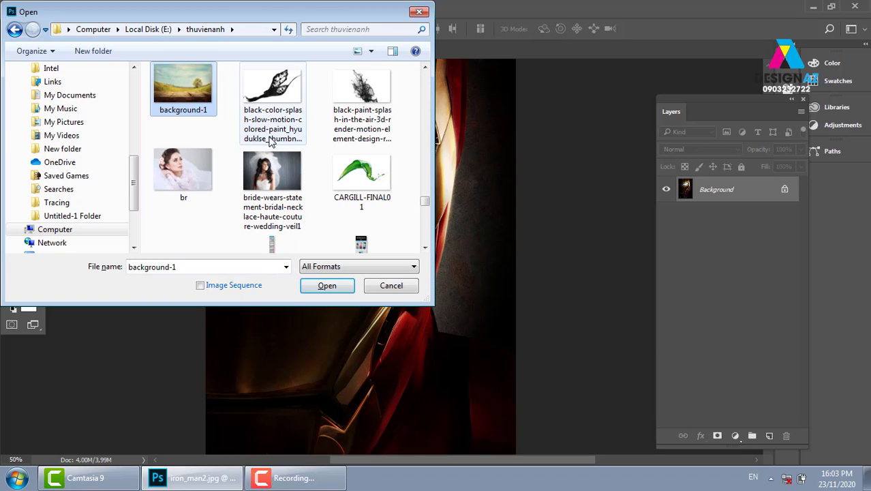
{"action": "key", "text": "b"}
{"action": "key", "text": "b"}
{"action": "key", "text": "b"}
{"action": "key", "text": "b"}
{"action": "key", "text": "b"}
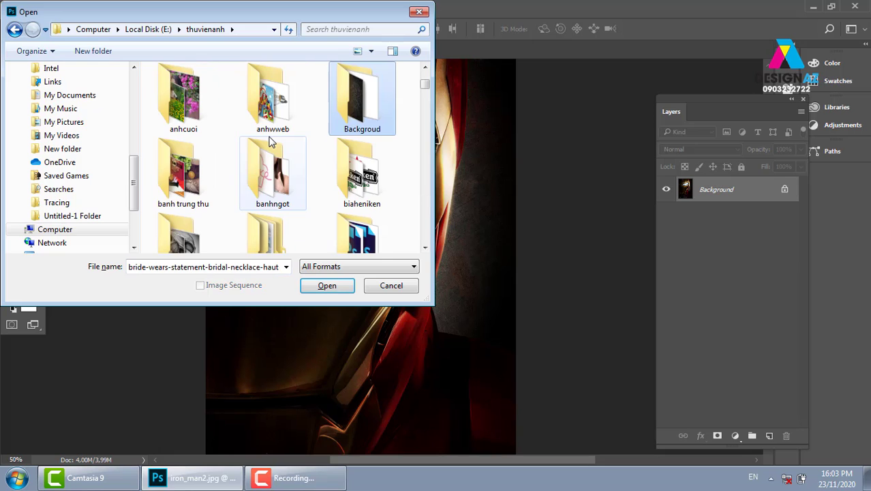
{"action": "key", "text": "Return"}
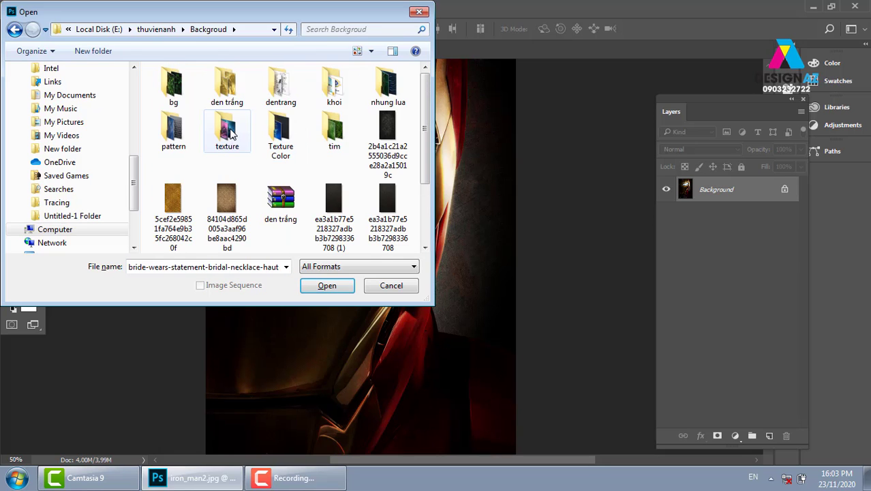
{"action": "double_click", "coordinate": [227, 130]}
{"action": "mouse_move", "coordinate": [424, 79]}
{"action": "left_mouse_down"}
{"action": "mouse_move", "coordinate": [423, 242]}
{"action": "mouse_move", "coordinate": [424, 230]}
{"action": "left_mouse_up"}
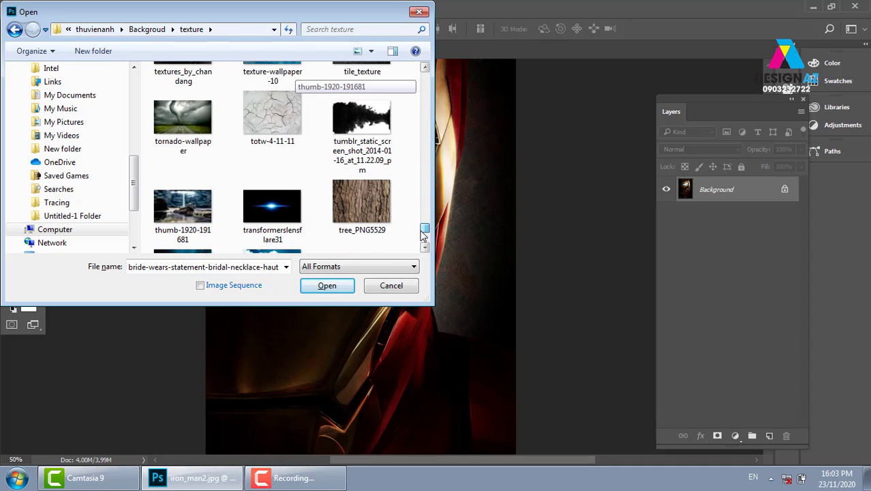
{"action": "left_click", "coordinate": [272, 208]}
{"action": "left_click", "coordinate": [328, 285]}
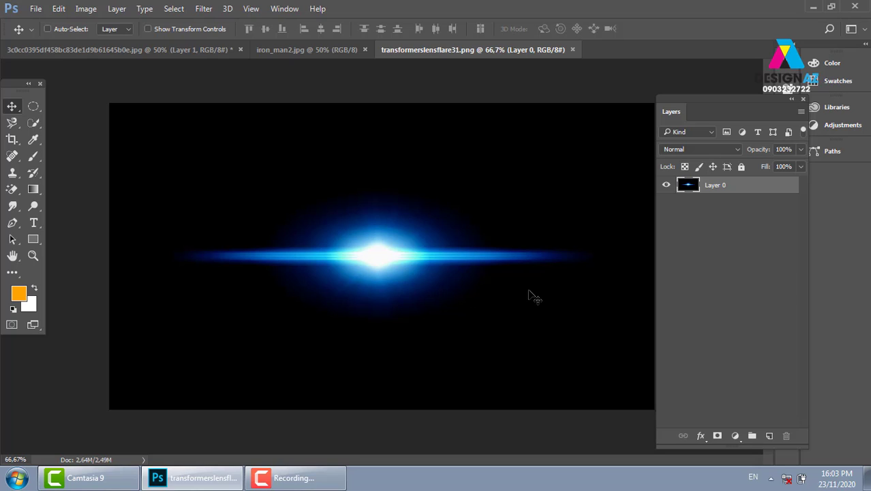
Desaturate the lens flare, select all of it, and close its document
{"action": "key", "text": "ctrl+shift+u"}
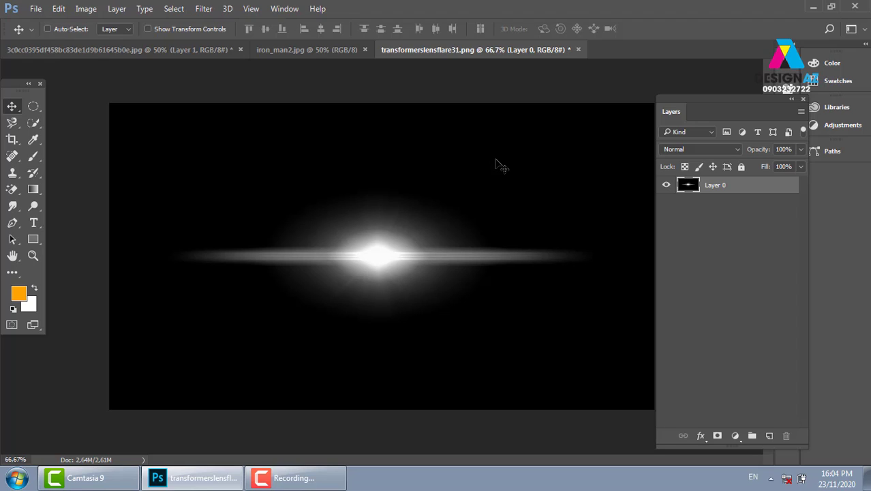
{"action": "key", "text": "ctrl+a"}
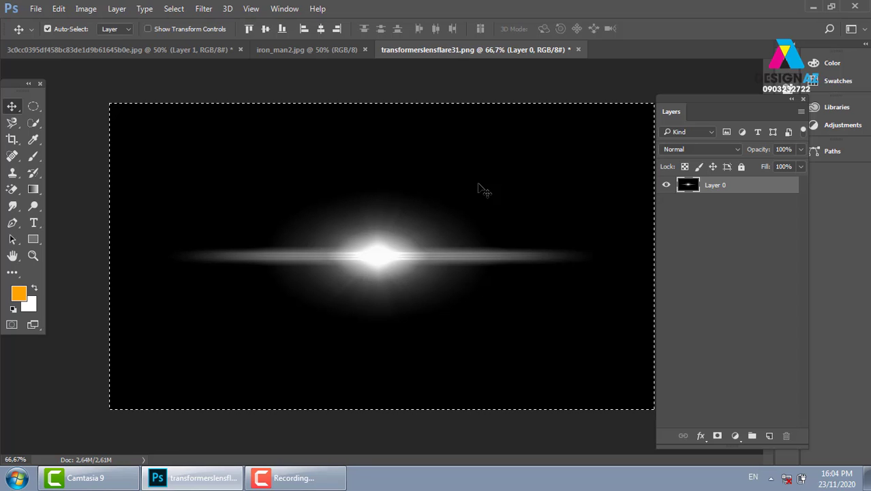
{"action": "key", "text": "ctrl+w"}
Discard the lens flare's changes and paste the flare onto the Iron Man poster
{"action": "left_click", "coordinate": [433, 192]}
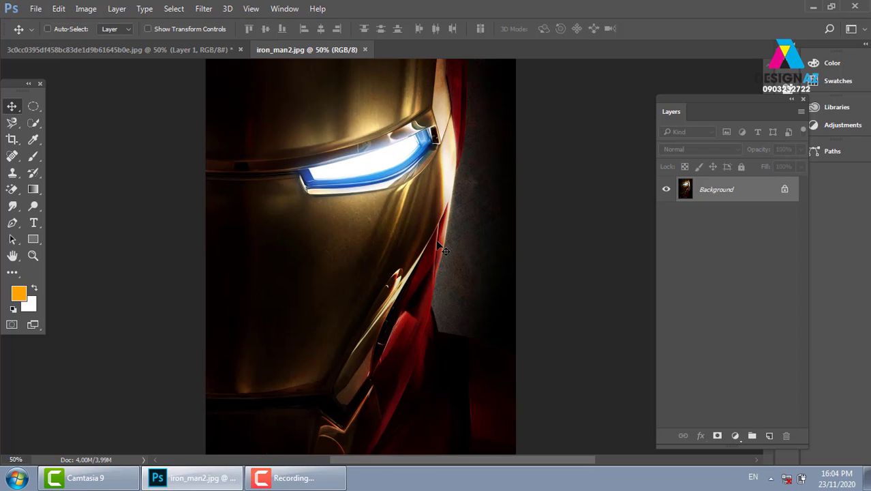
{"action": "key", "text": "ctrl+v"}
{"action": "mouse_move", "coordinate": [442, 255]}
{"action": "left_mouse_down"}
{"action": "mouse_move", "coordinate": [393, 235]}
{"action": "mouse_move", "coordinate": [389, 260]}
{"action": "left_mouse_up"}
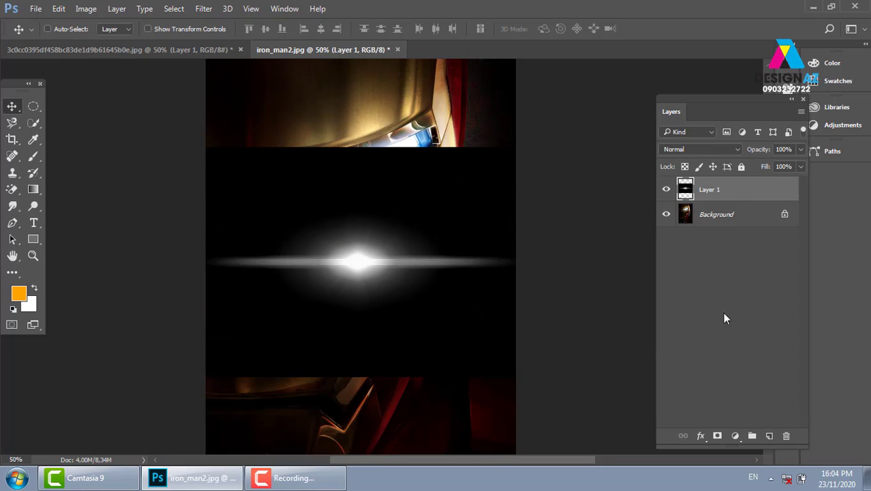
Blend the flare layer as Screen, then Color Dodge, and position it mid-face below the eye
{"action": "left_click", "coordinate": [720, 149]}
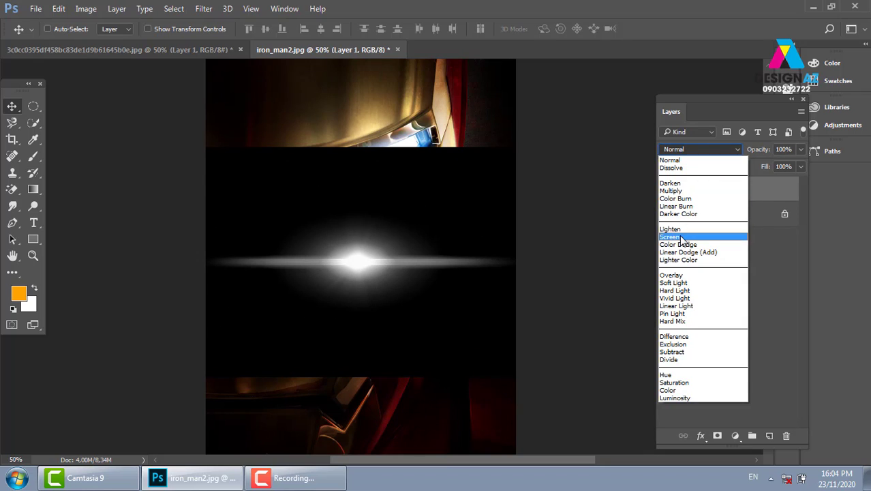
{"action": "left_click", "coordinate": [682, 230]}
{"action": "left_click_drag", "start_coordinate": [353, 276], "coordinate": [360, 258]}
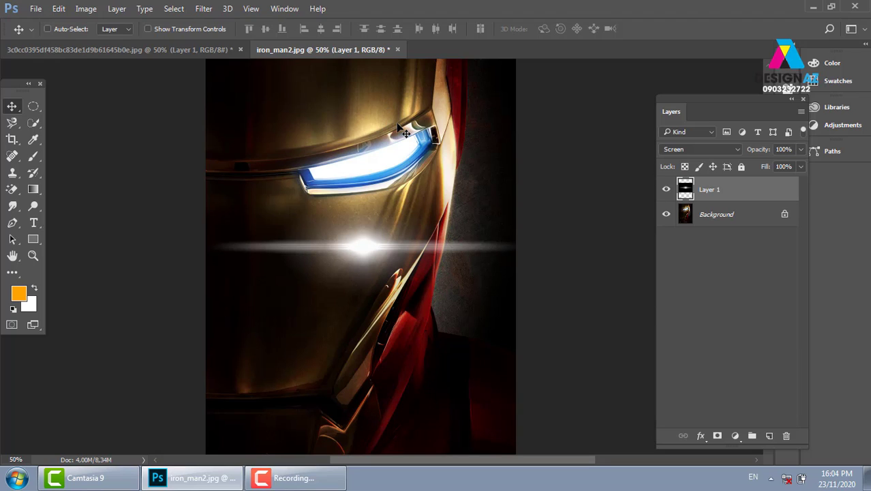
{"action": "left_click", "coordinate": [712, 149]}
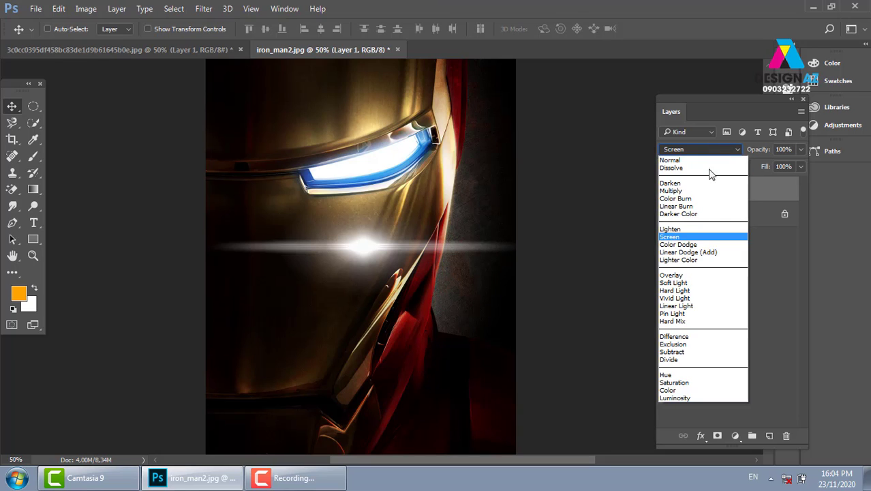
{"action": "left_click", "coordinate": [723, 246]}
{"action": "mouse_move", "coordinate": [407, 250]}
{"action": "left_mouse_down"}
{"action": "mouse_move", "coordinate": [346, 111]}
{"action": "mouse_move", "coordinate": [390, 257]}
{"action": "mouse_move", "coordinate": [281, 391]}
{"action": "mouse_move", "coordinate": [392, 222]}
{"action": "mouse_move", "coordinate": [391, 257]}
{"action": "left_mouse_up"}
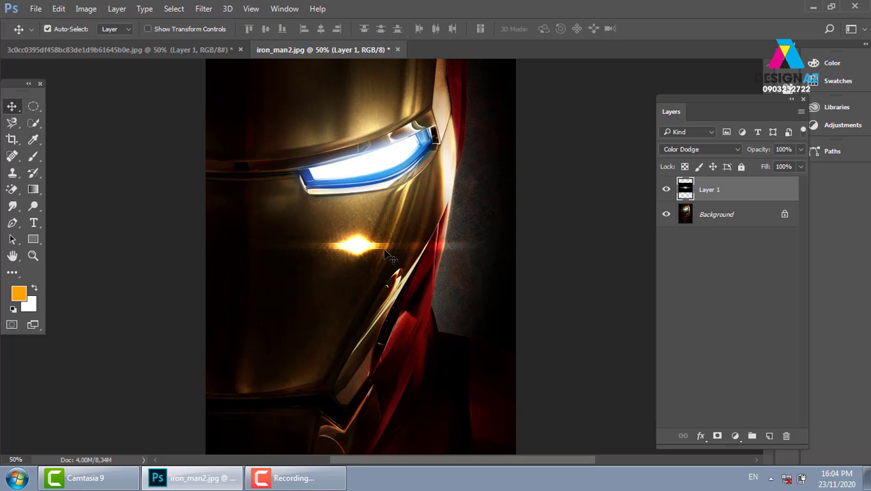
{"action": "key", "text": "ctrl+t"}
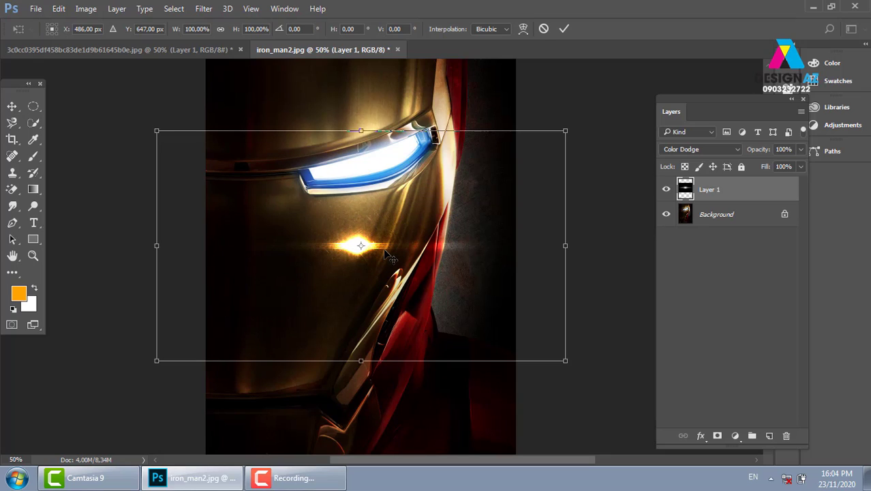
Warp the light layer with the Arc preset and adjust its bend
{"action": "left_click", "coordinate": [524, 27]}
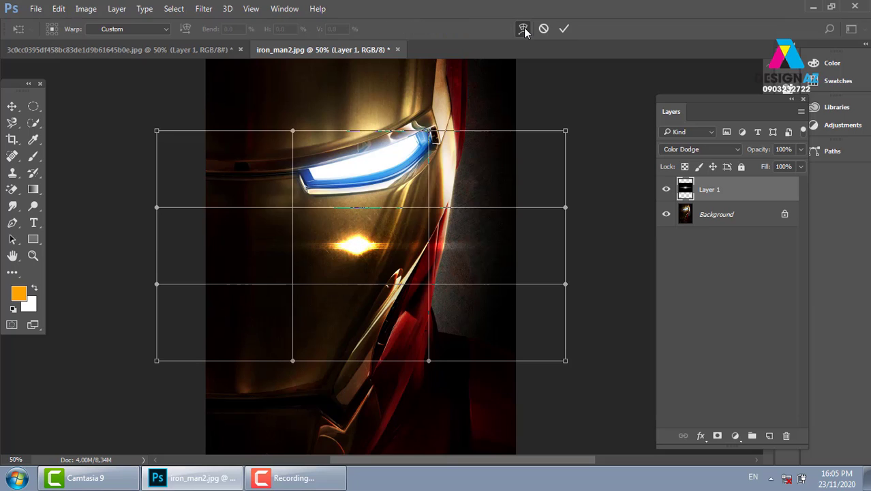
{"action": "left_click", "coordinate": [146, 29]}
{"action": "left_click", "coordinate": [130, 80]}
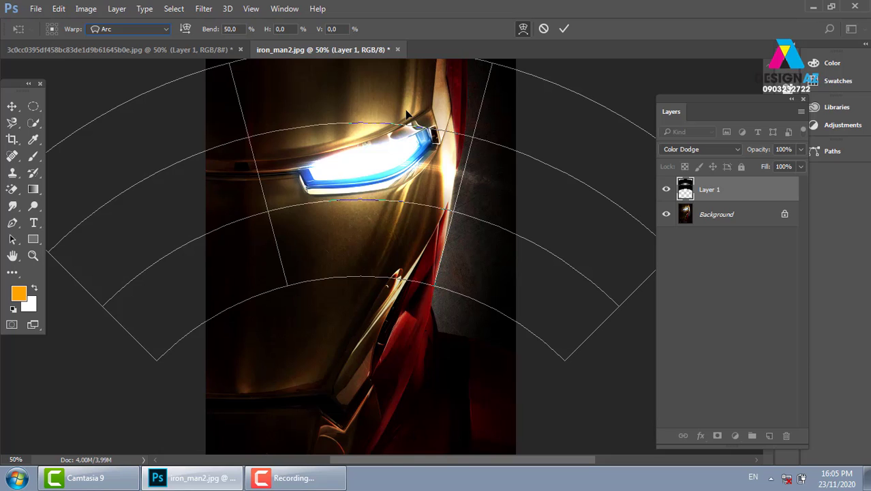
{"action": "key", "text": "ctrl+minus"}
{"action": "left_click_drag", "start_coordinate": [385, 115], "coordinate": [374, 211]}
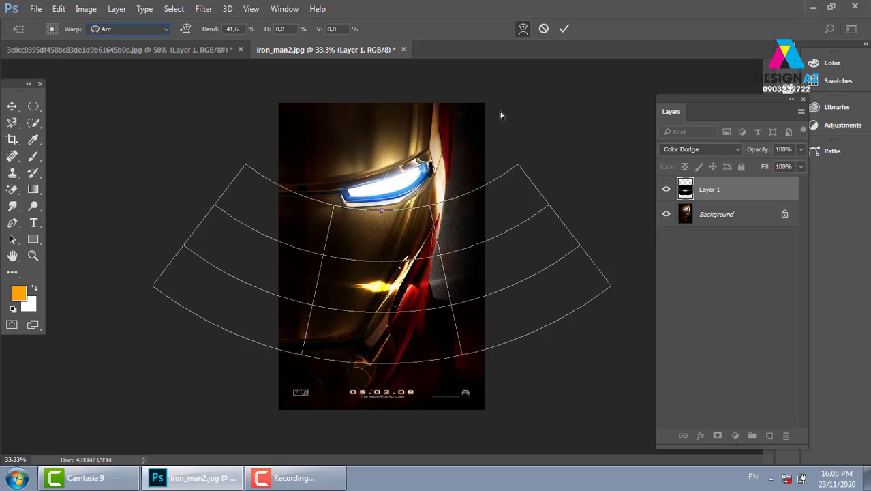
{"action": "left_click", "coordinate": [563, 30]}
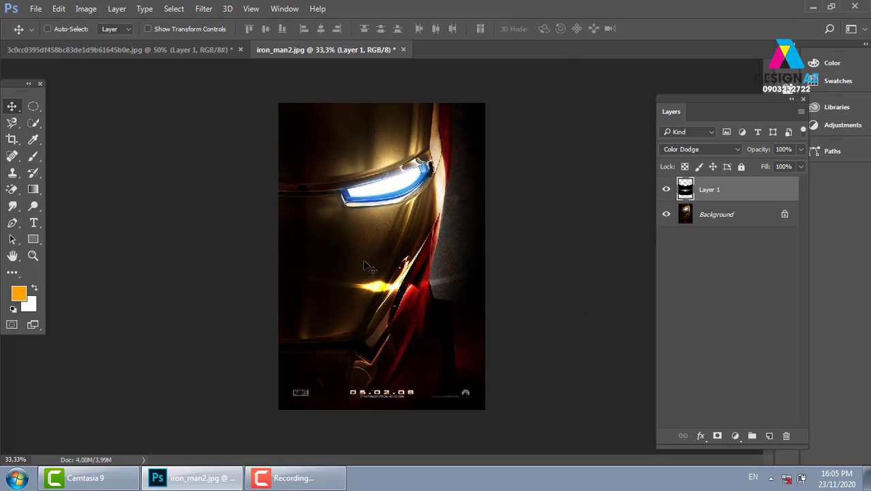
Rotate and stretch the light layer to about -72° diagonally across the helmet's face
{"action": "key", "text": "ctrl+t"}
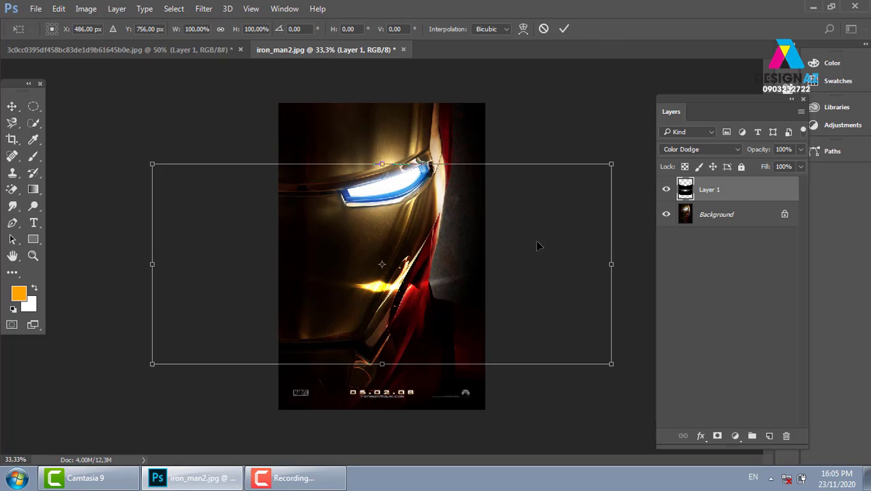
{"action": "left_click_drag", "start_coordinate": [619, 120], "coordinate": [341, 109]}
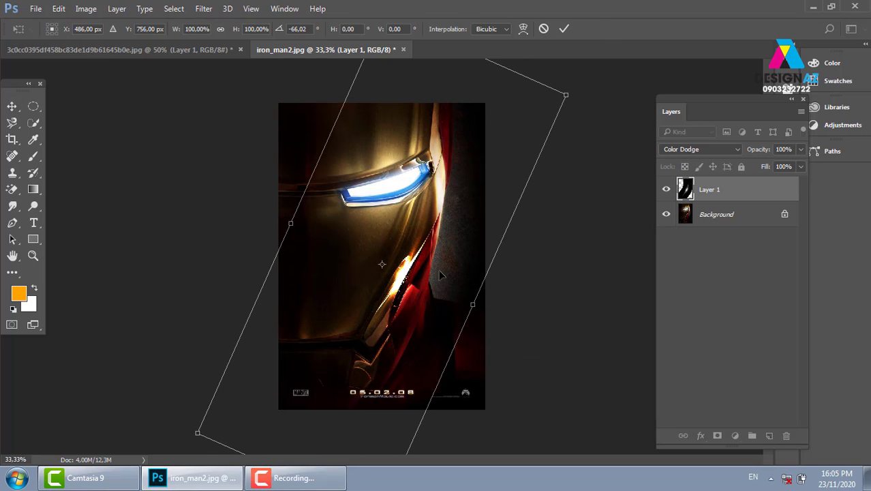
{"action": "mouse_move", "coordinate": [446, 291]}
{"action": "left_mouse_down"}
{"action": "mouse_move", "coordinate": [445, 253]}
{"action": "mouse_move", "coordinate": [457, 229]}
{"action": "mouse_move", "coordinate": [482, 240]}
{"action": "left_mouse_up"}
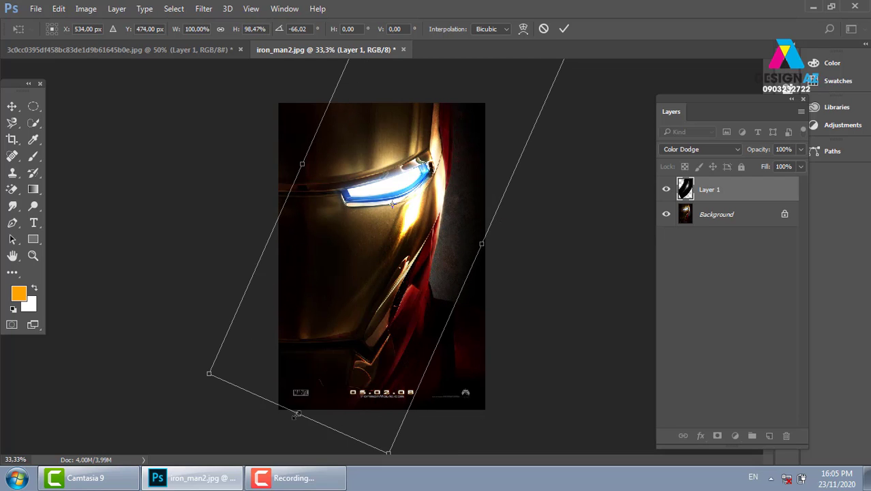
{"action": "left_click_drag", "start_coordinate": [298, 414], "coordinate": [286, 471]}
{"action": "left_click_drag", "start_coordinate": [441, 236], "coordinate": [553, 221]}
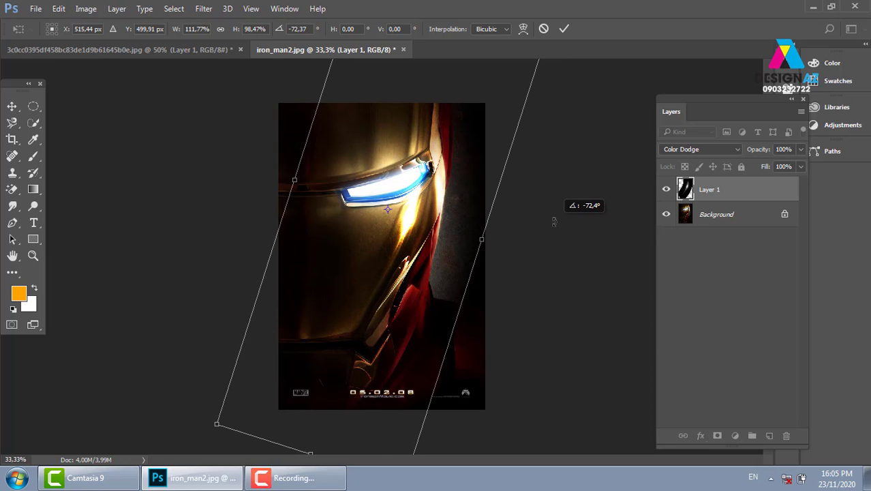
{"action": "key", "text": "Return"}
{"action": "key", "text": "ctrl+plus"}
{"action": "key", "text": "ctrl+plus"}
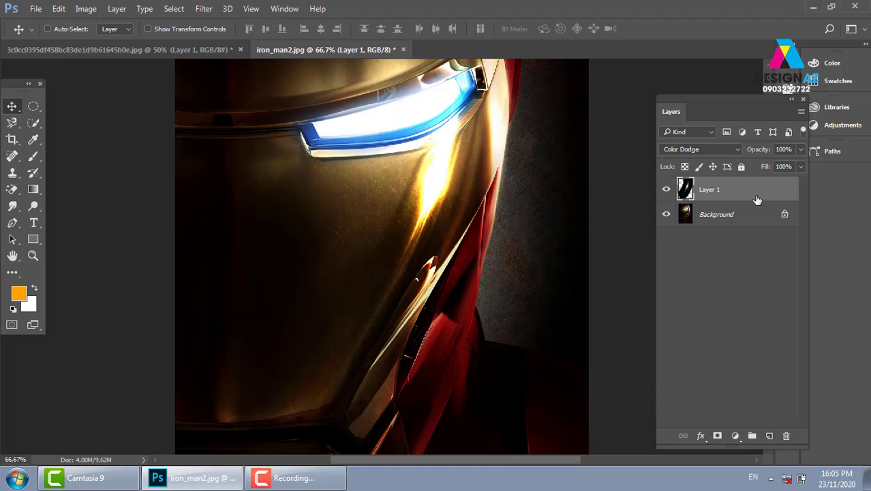
Try 50% opacity on the light layer, then reselect Layer 1 after a no-layer error
{"action": "left_click", "coordinate": [801, 150]}
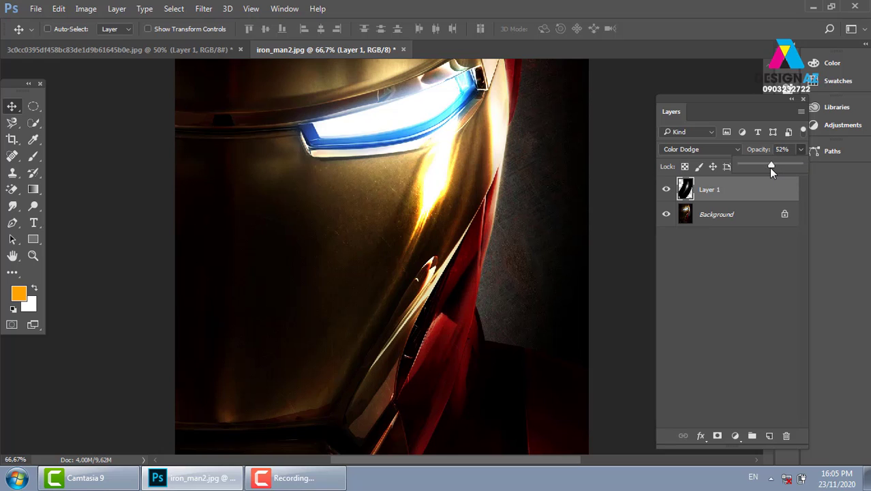
{"action": "left_click_drag", "start_coordinate": [772, 168], "coordinate": [769, 168]}
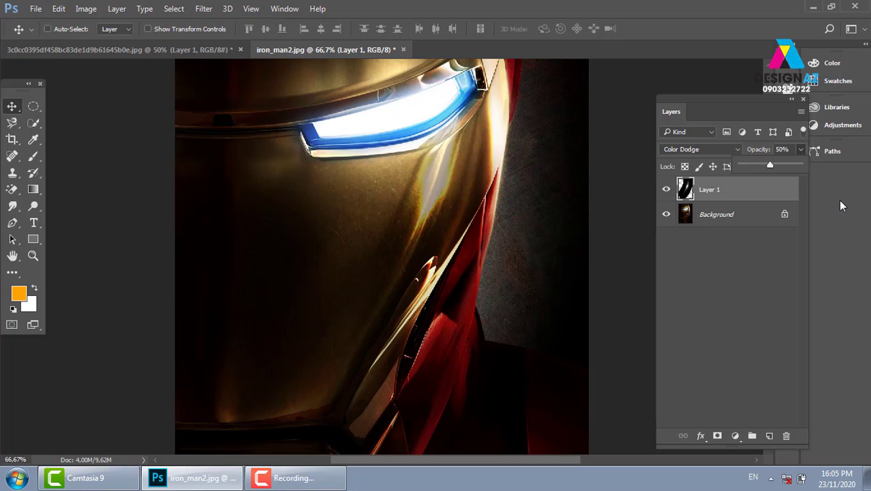
{"action": "left_click", "coordinate": [764, 298]}
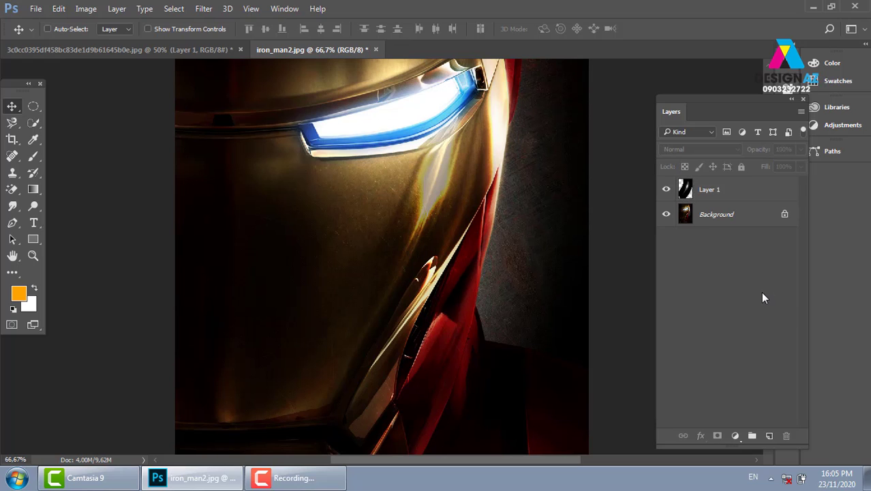
{"action": "left_click", "coordinate": [442, 206]}
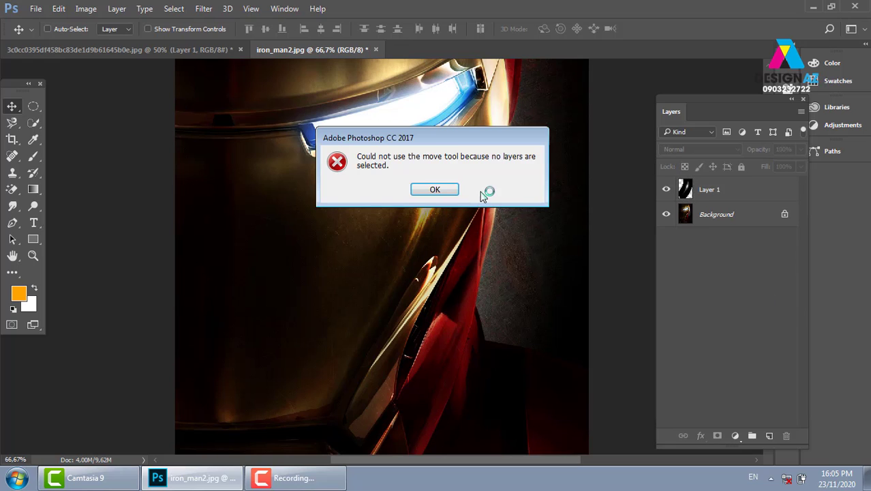
{"action": "left_click", "coordinate": [435, 190]}
{"action": "left_click", "coordinate": [744, 195]}
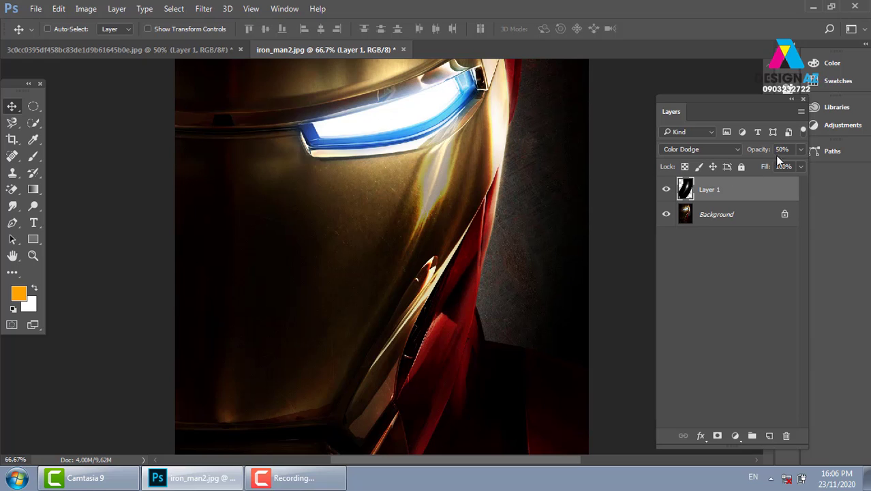
Restore Layer 1's opacity to 100% and lower its Fill to 73%
{"action": "left_click", "coordinate": [802, 148]}
{"action": "left_click_drag", "start_coordinate": [775, 176], "coordinate": [852, 171]}
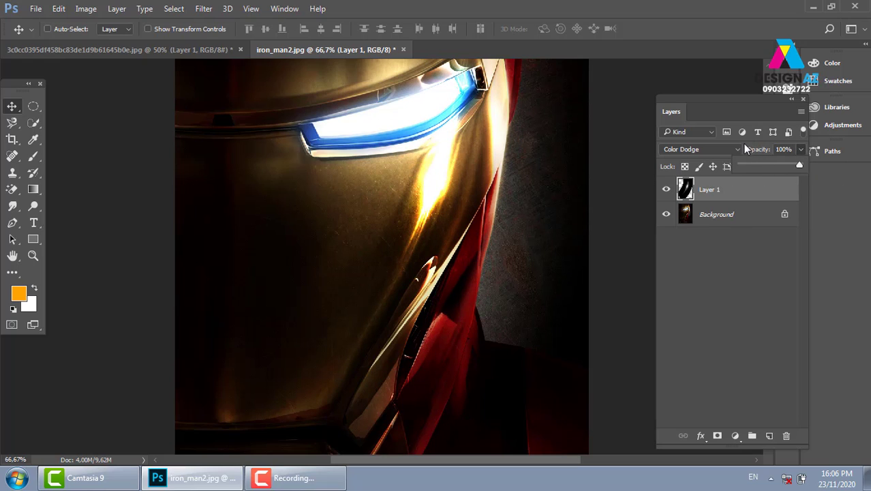
{"action": "left_click", "coordinate": [801, 166]}
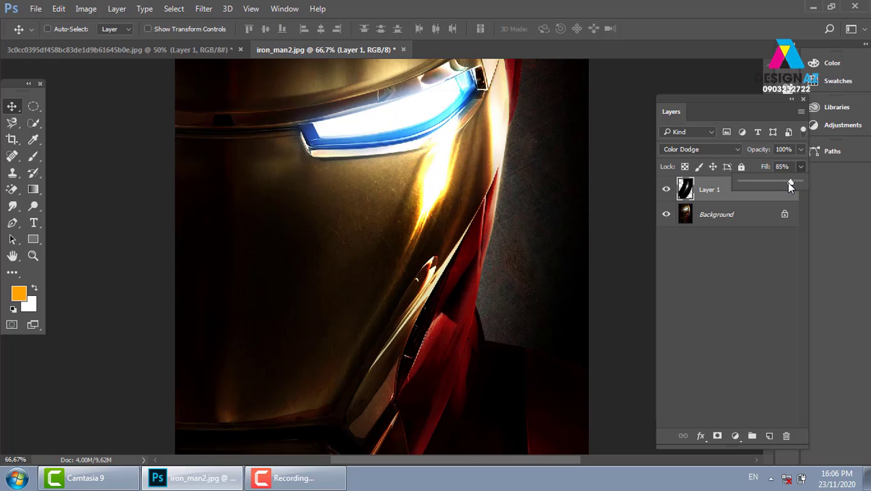
{"action": "left_click_drag", "start_coordinate": [789, 186], "coordinate": [783, 184]}
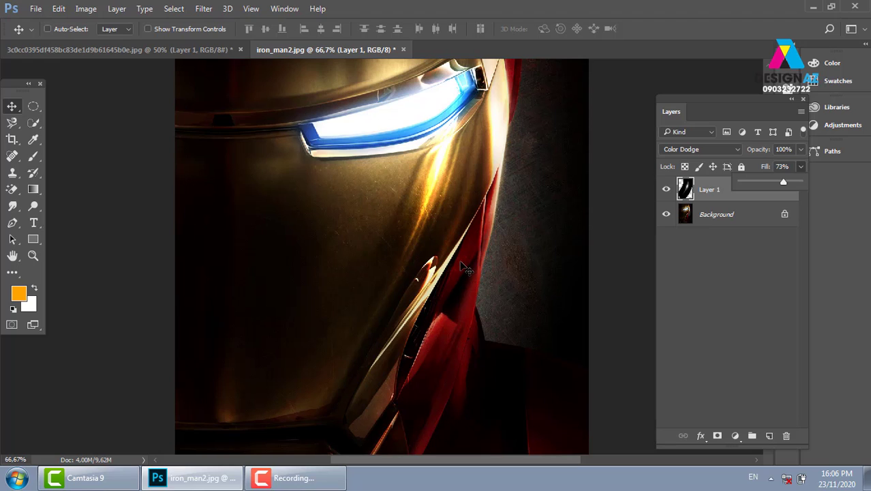
{"action": "left_click", "coordinate": [754, 245]}
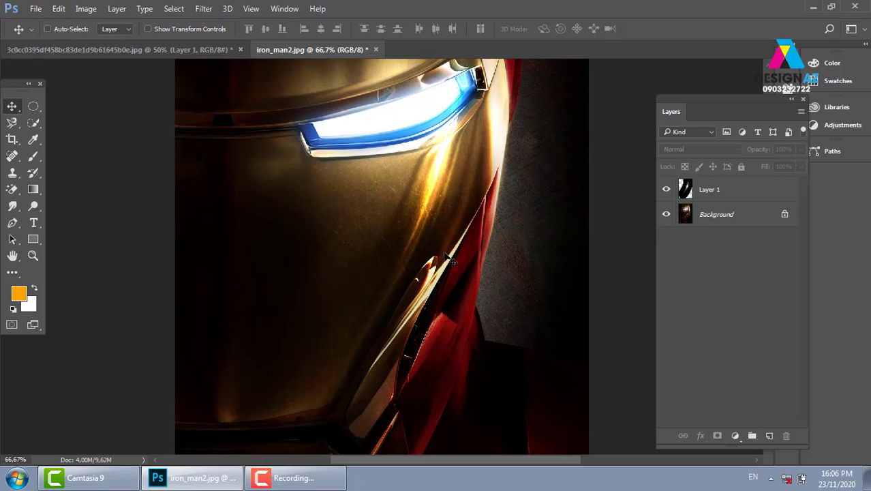
Close iron_man2 without saving and browse up to the thuvienanh folder
{"action": "left_click", "coordinate": [377, 49]}
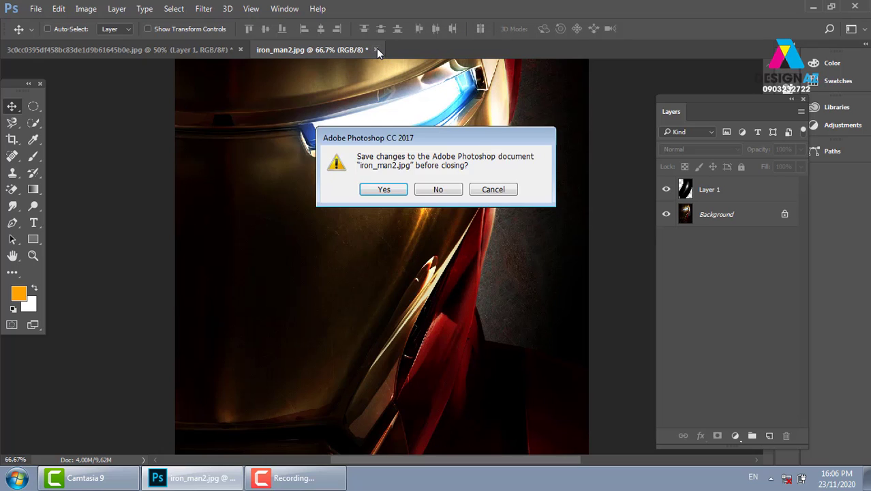
{"action": "left_click", "coordinate": [437, 192]}
{"action": "key", "text": "ctrl+o"}
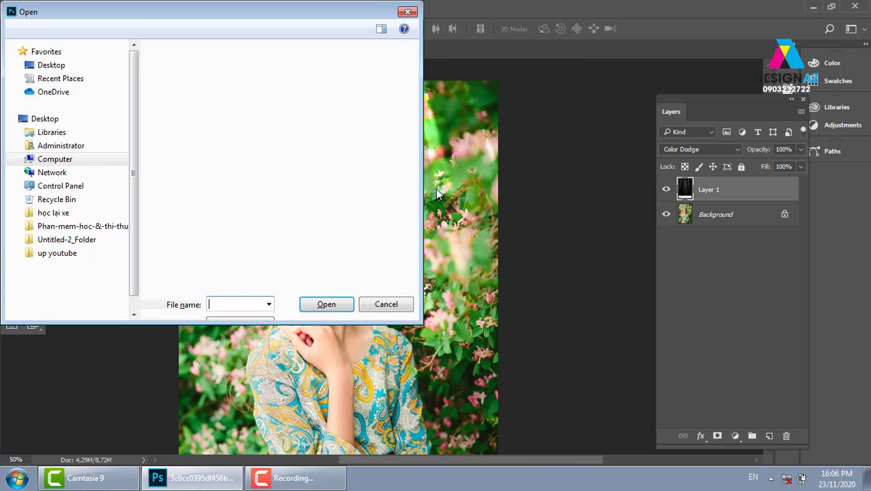
{"action": "left_click", "coordinate": [145, 30]}
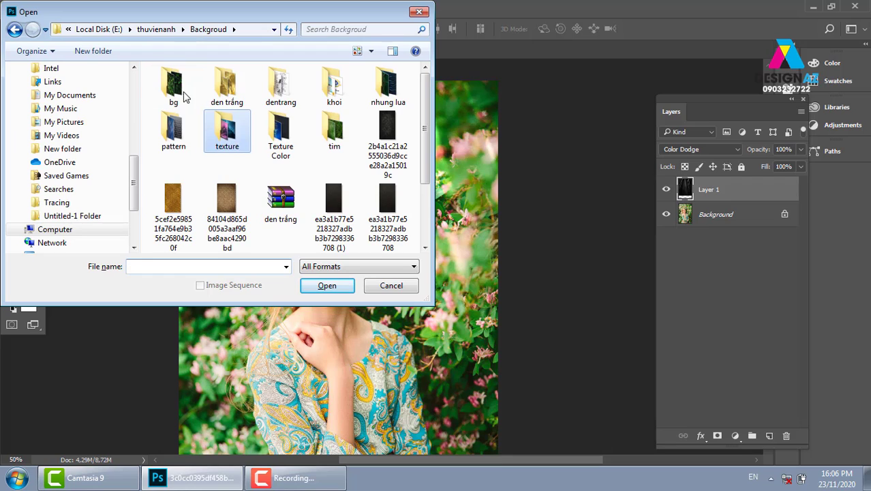
{"action": "left_click", "coordinate": [156, 29]}
{"action": "left_click", "coordinate": [272, 176]}
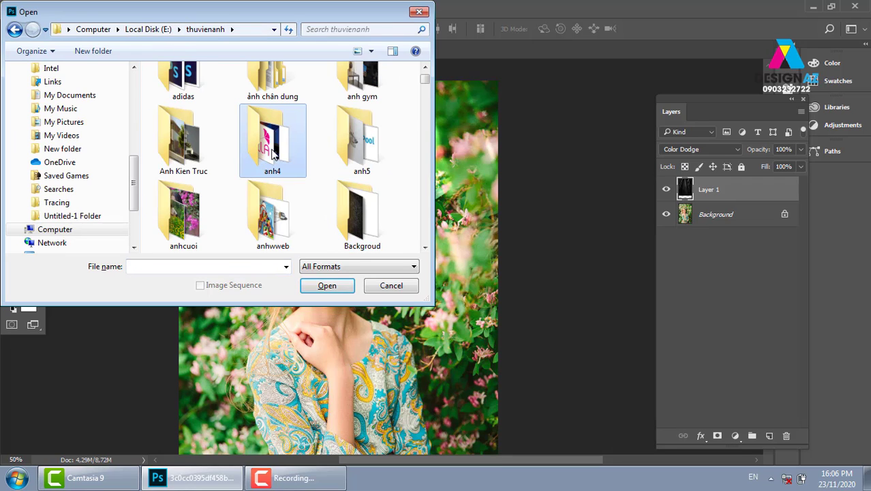
Open 2-12.jpeg from the interior folder
{"action": "key", "text": "i"}
{"action": "double_click", "coordinate": [362, 99]}
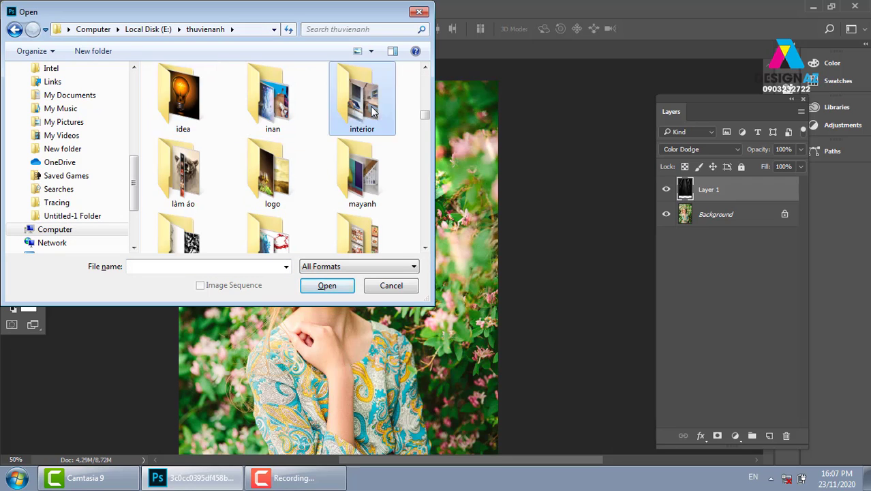
{"action": "left_click_drag", "start_coordinate": [425, 79], "coordinate": [434, 82]}
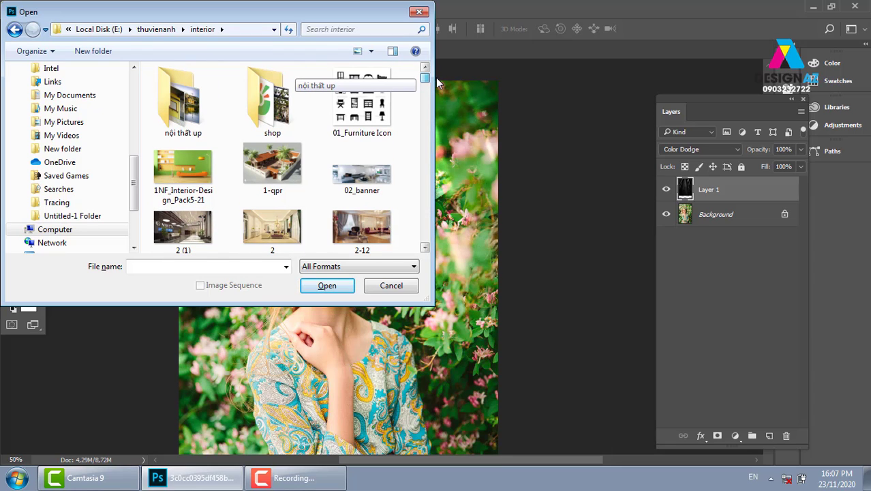
{"action": "scroll", "coordinate": [440, 79], "scroll_direction": "down", "scroll_amount": 1}
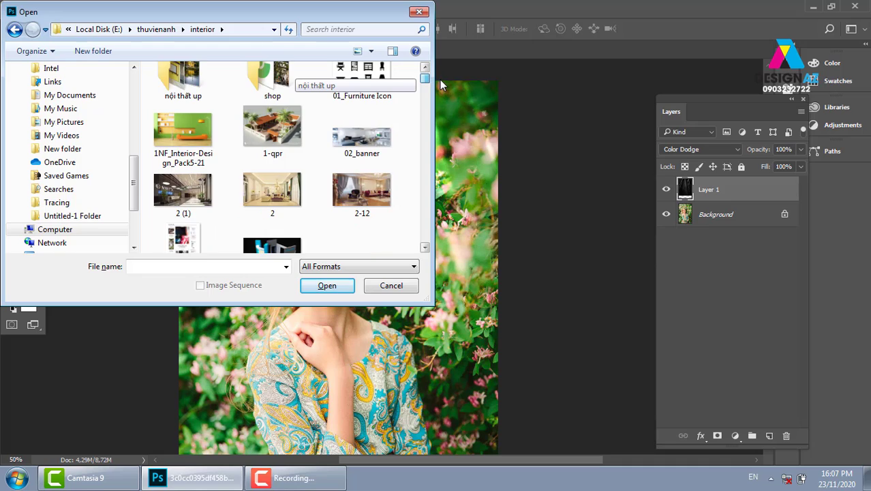
{"action": "left_click", "coordinate": [365, 202]}
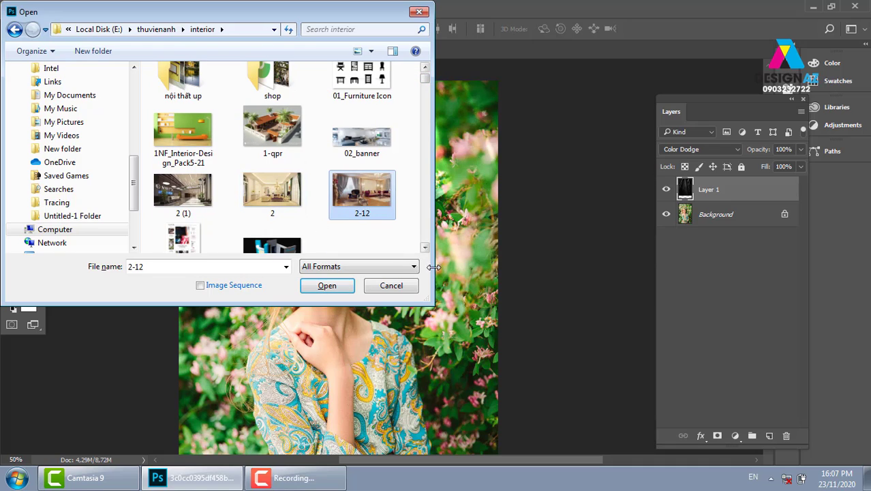
{"action": "left_click", "coordinate": [424, 248]}
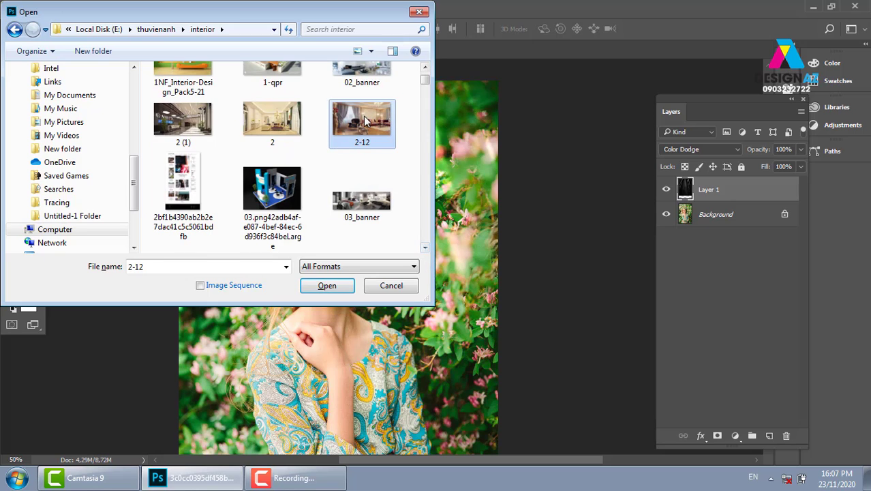
{"action": "left_click", "coordinate": [336, 286]}
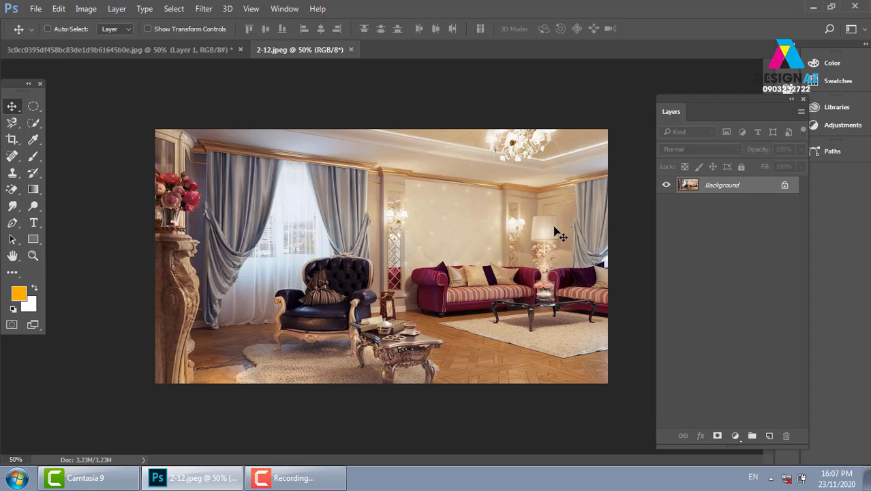
Duplicate the room photo as Layer 1 and blend it in Multiply at 67% fill
{"action": "key", "text": "ctrl+plus"}
{"action": "key", "text": "ctrl+j"}
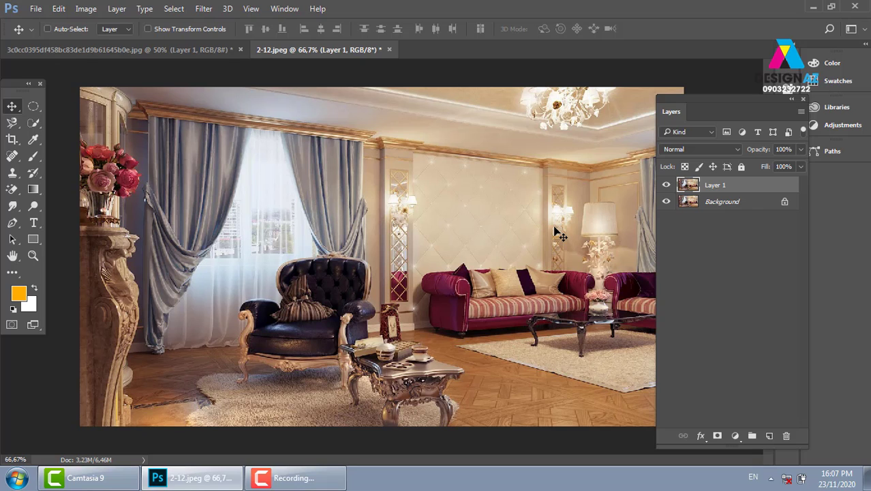
{"action": "left_click", "coordinate": [740, 149]}
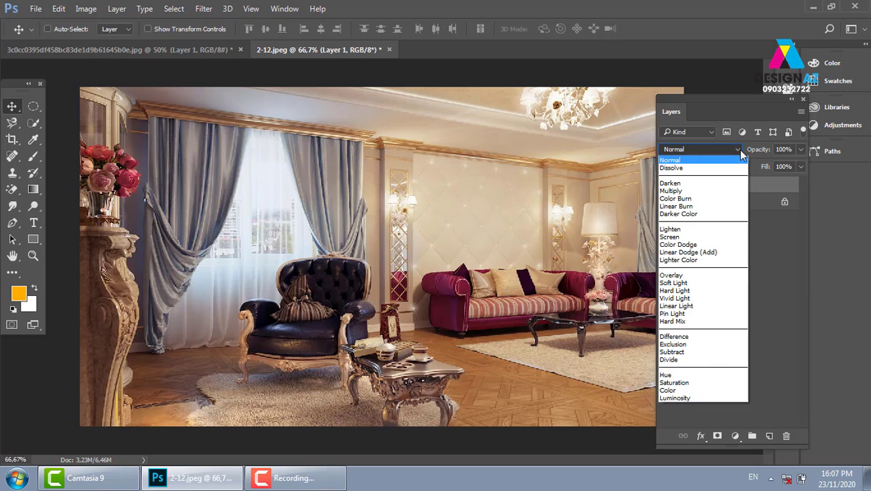
{"action": "left_click", "coordinate": [702, 183]}
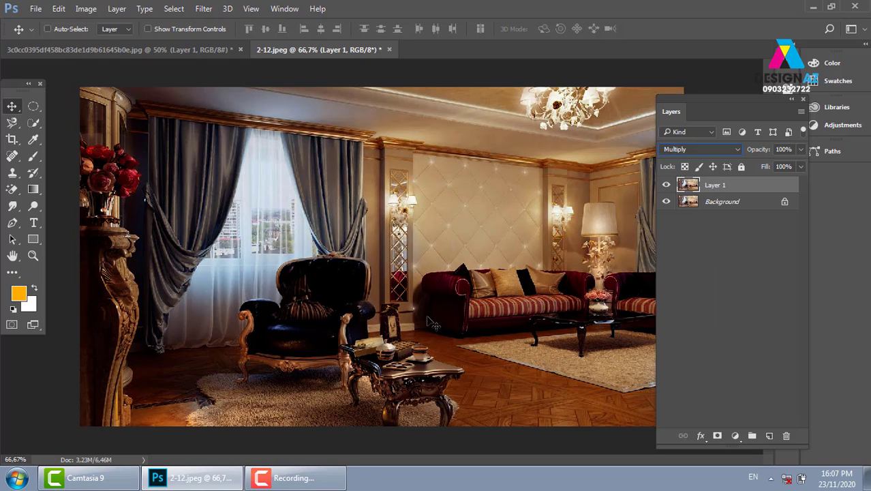
{"action": "left_click", "coordinate": [801, 167]}
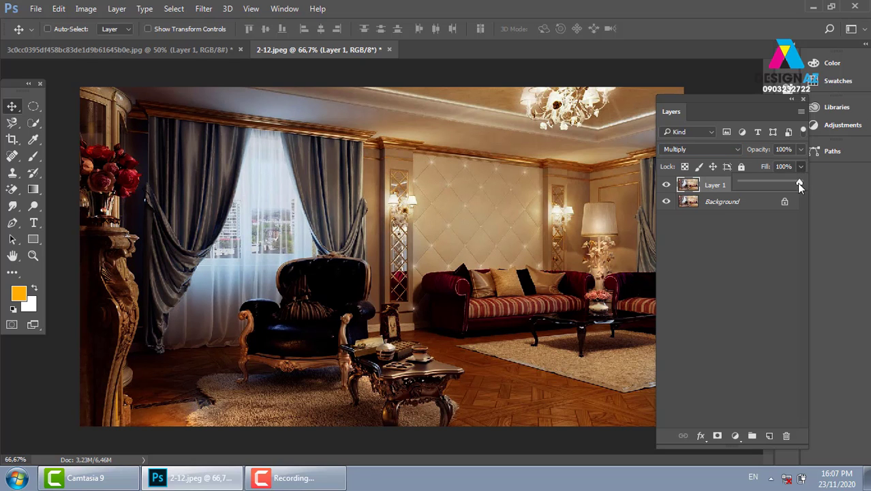
{"action": "left_click", "coordinate": [772, 182]}
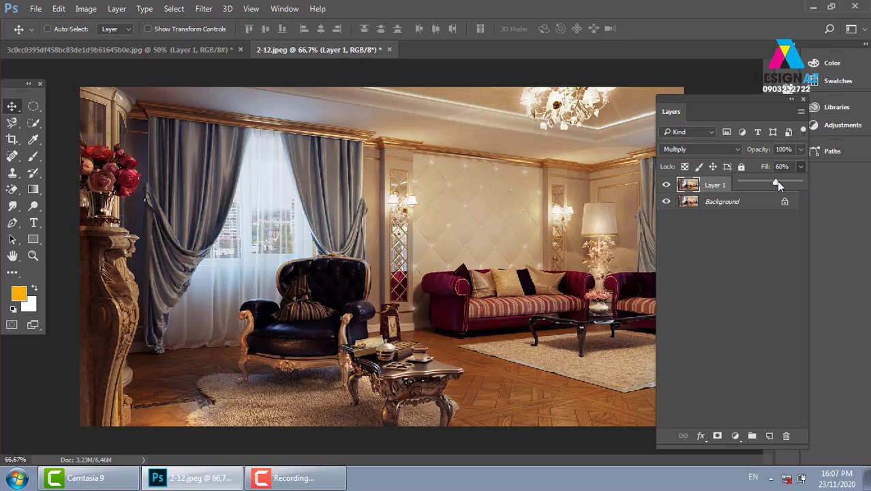
{"action": "left_click_drag", "start_coordinate": [777, 181], "coordinate": [781, 181]}
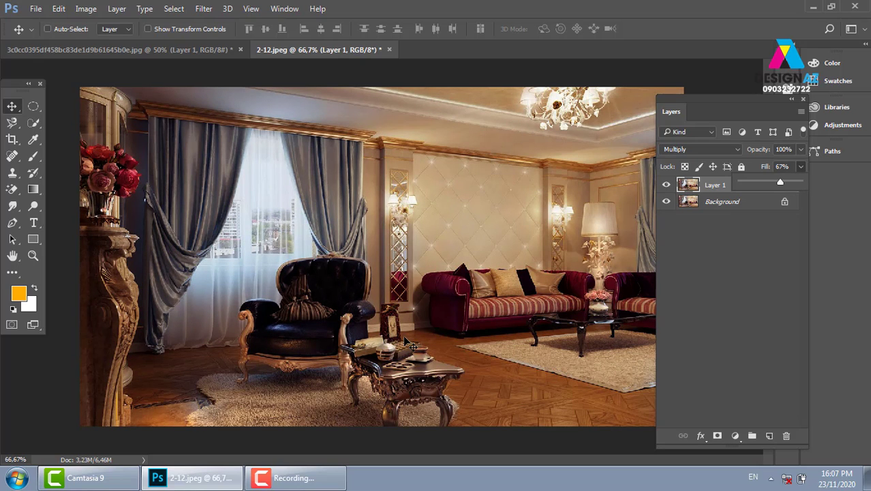
{"action": "left_click", "coordinate": [539, 338]}
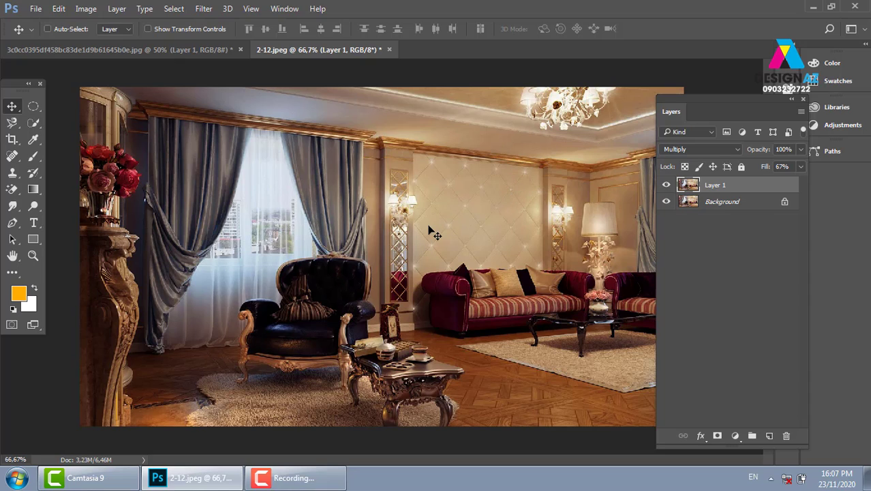
On a new Layer 2, fill a tall white ellipse above the sofa and nudge it right
{"action": "left_click", "coordinate": [768, 436]}
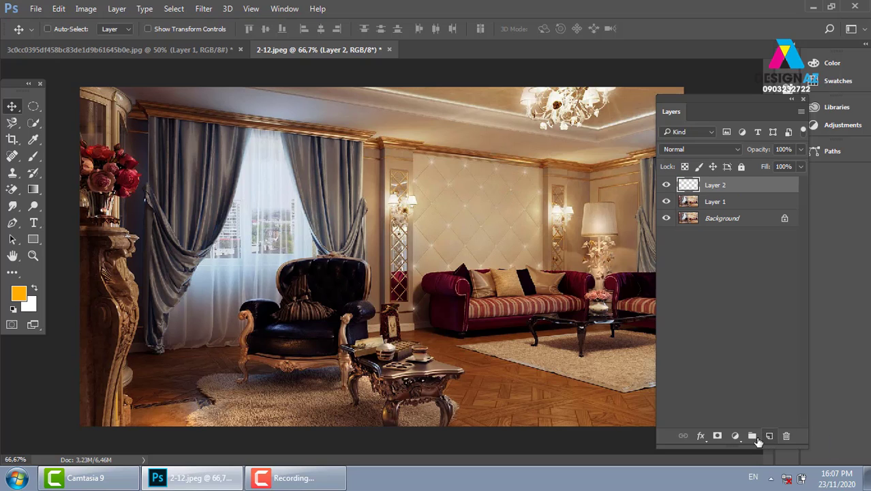
{"action": "left_click", "coordinate": [32, 108]}
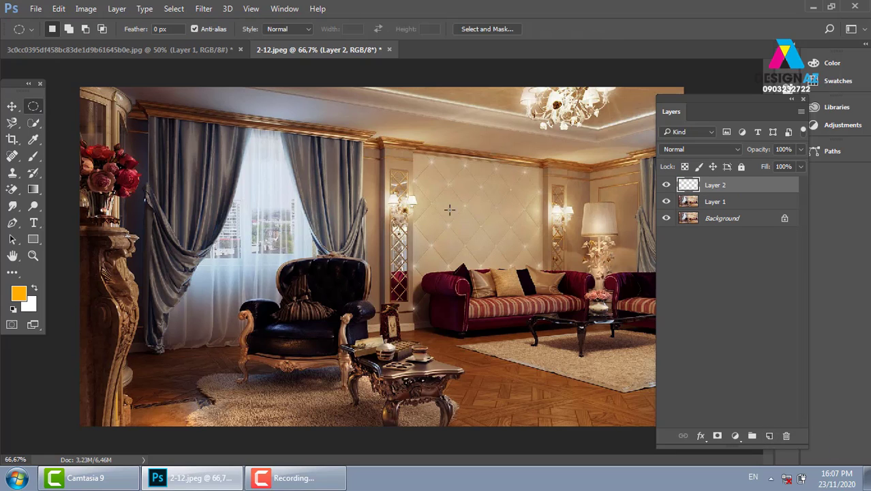
{"action": "mouse_move", "coordinate": [428, 160]}
{"action": "left_mouse_down"}
{"action": "mouse_move", "coordinate": [470, 292]}
{"action": "mouse_move", "coordinate": [468, 318]}
{"action": "left_mouse_up"}
{"action": "key", "text": "ctrl+BackSpace"}
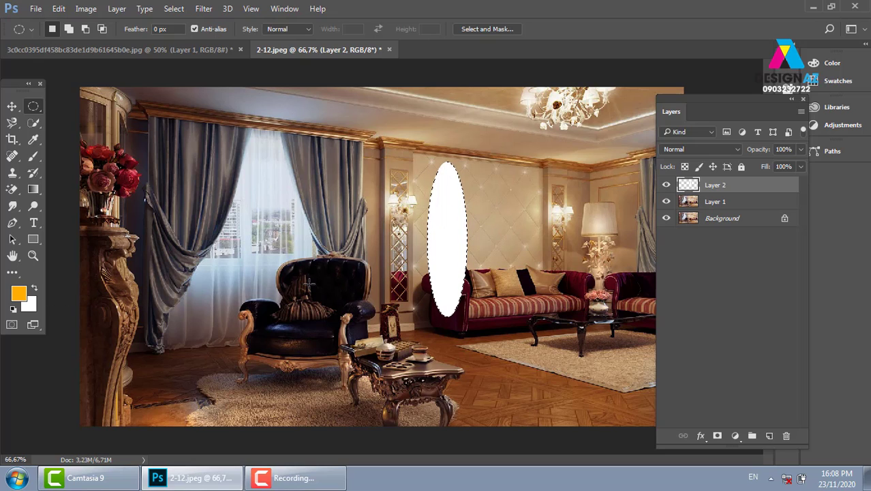
{"action": "key", "text": "v"}
{"action": "key", "text": "ctrl+d"}
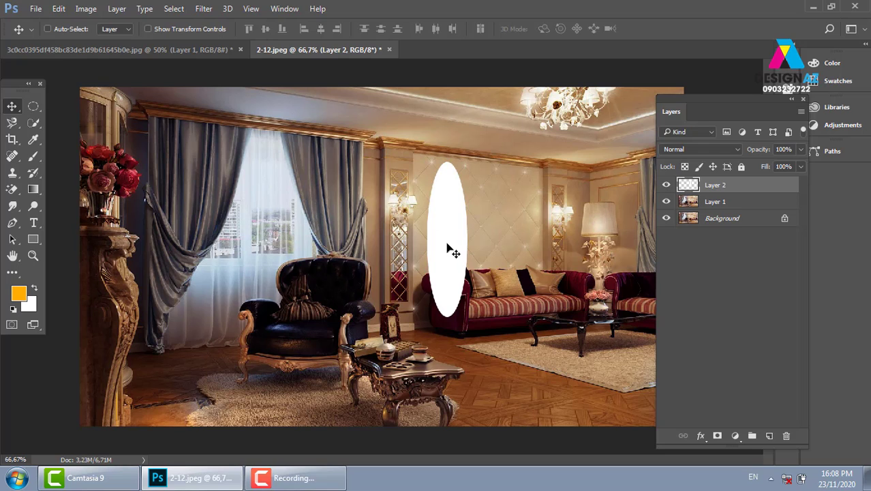
{"action": "left_click_drag", "start_coordinate": [446, 247], "coordinate": [452, 249]}
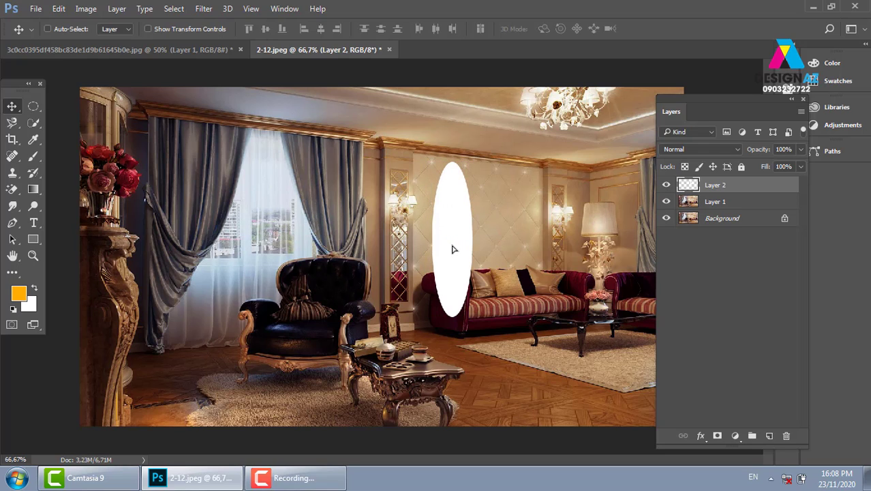
Fade the ellipse's lower part by deleting through a 50-pixel feathered rectangular selection
{"action": "left_click", "coordinate": [33, 107]}
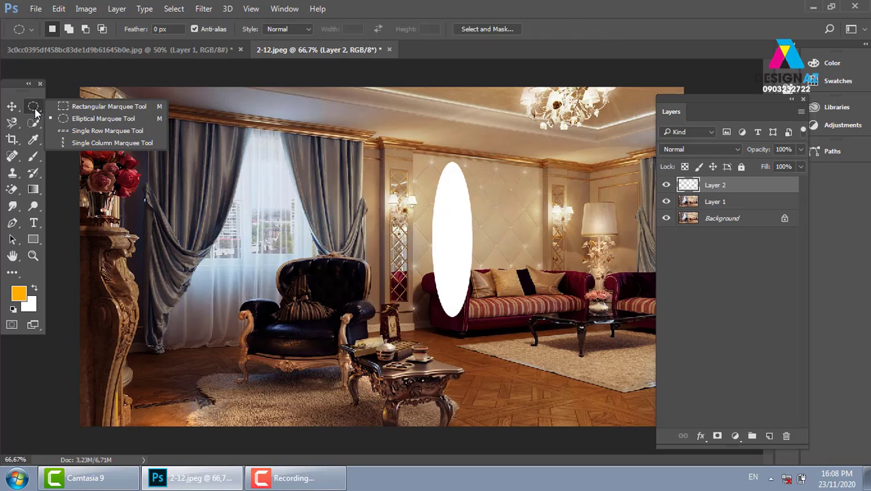
{"action": "left_click", "coordinate": [60, 109]}
{"action": "left_click_drag", "start_coordinate": [185, 258], "coordinate": [836, 481]}
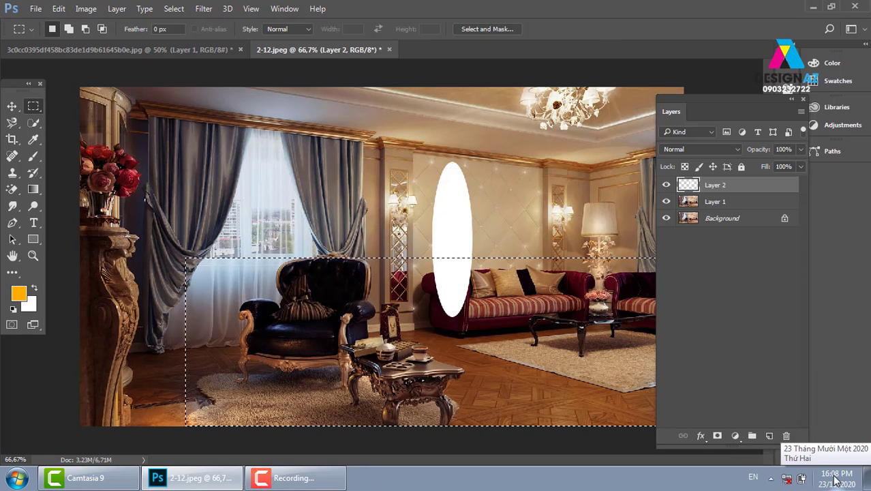
{"action": "key", "text": "shift+F6"}
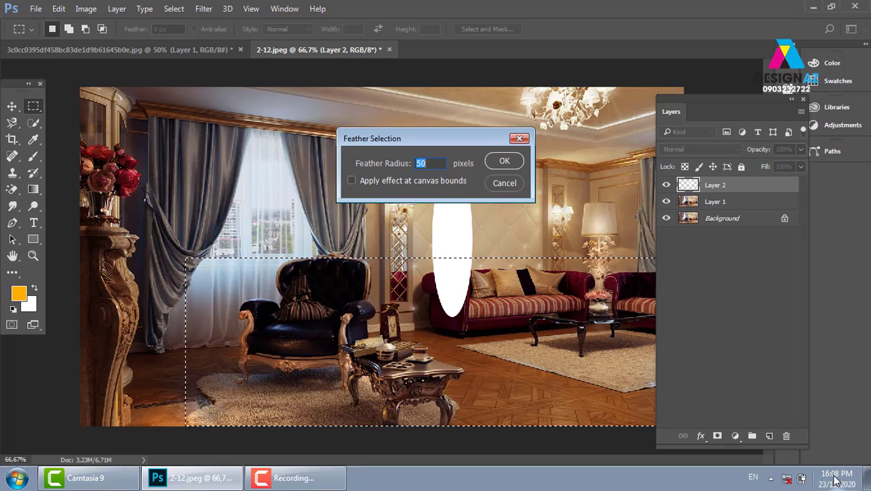
{"action": "key", "text": "Return"}
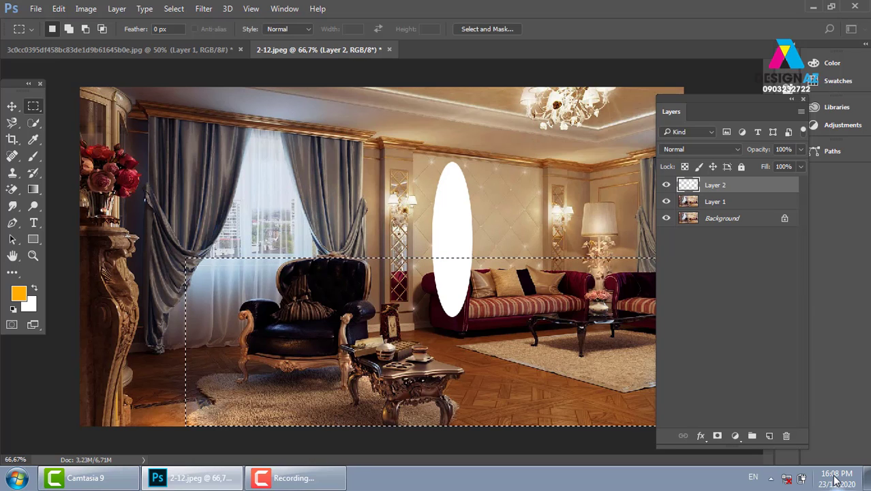
{"action": "key", "text": "Delete"}
{"action": "key", "text": "Delete"}
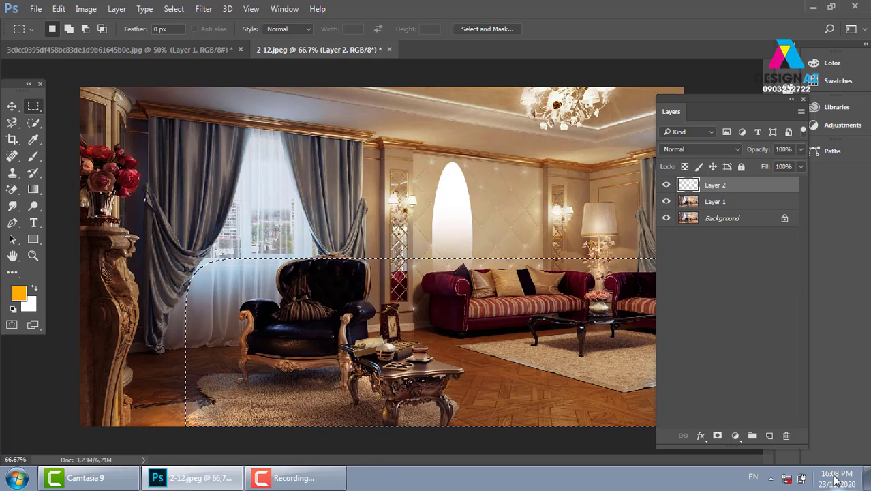
{"action": "key", "text": "Delete"}
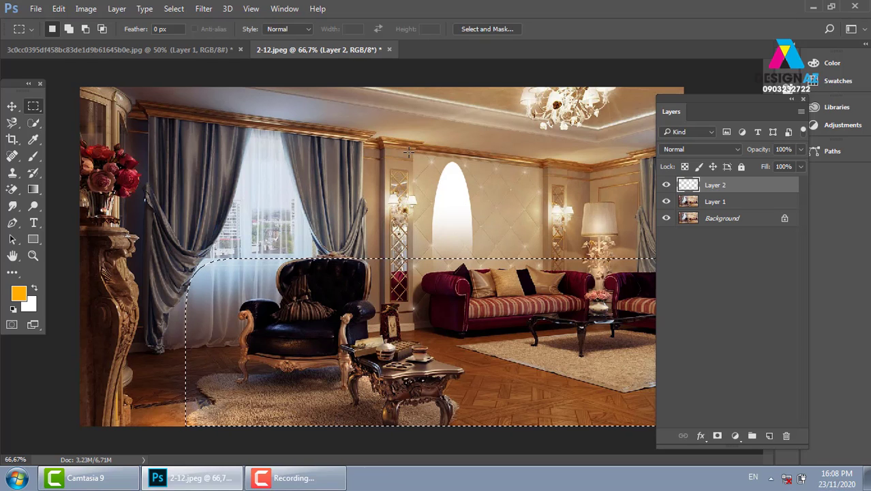
Feather the selection by 100 pixels, then deselect
{"action": "left_click", "coordinate": [173, 9]}
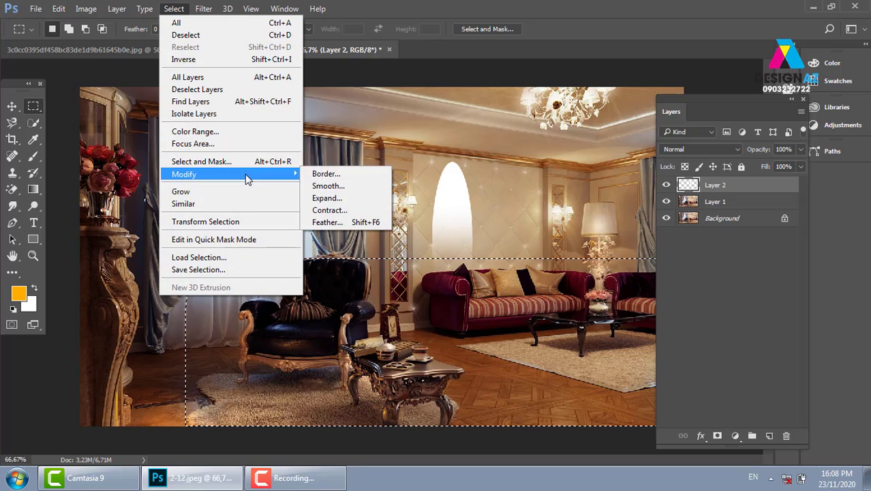
{"action": "mouse_move", "coordinate": [184, 174]}
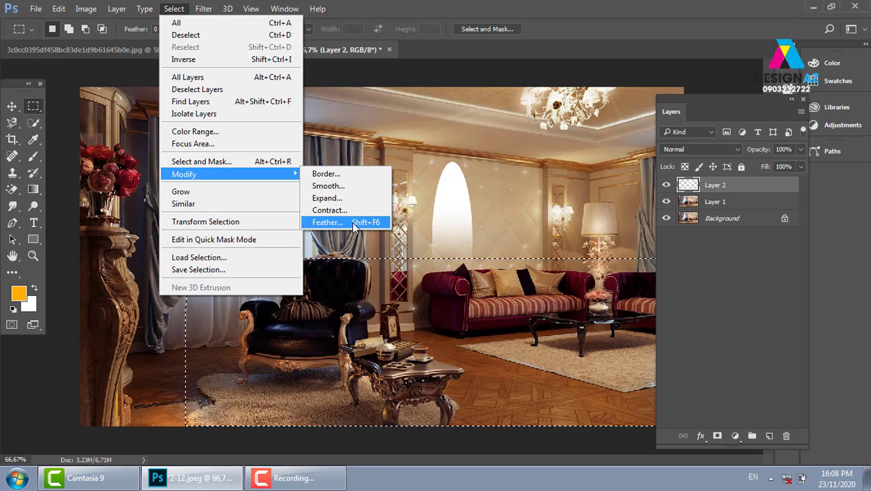
{"action": "left_click", "coordinate": [354, 228]}
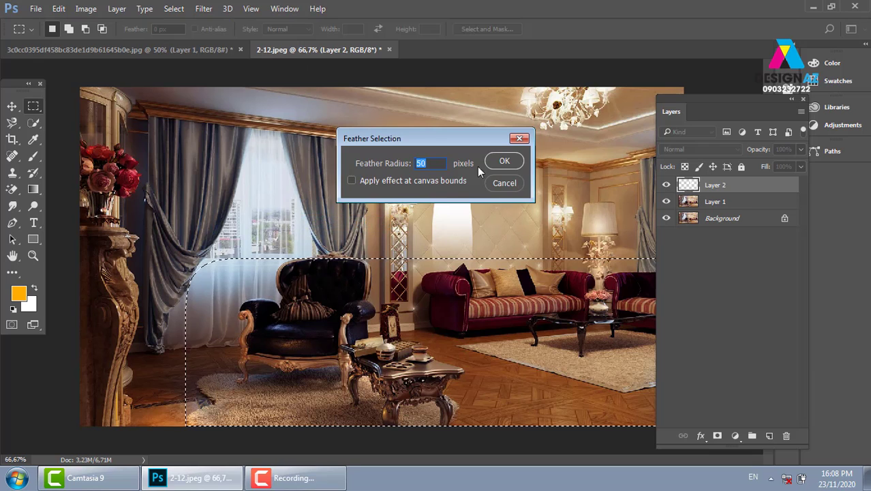
{"action": "type", "text": "100"}
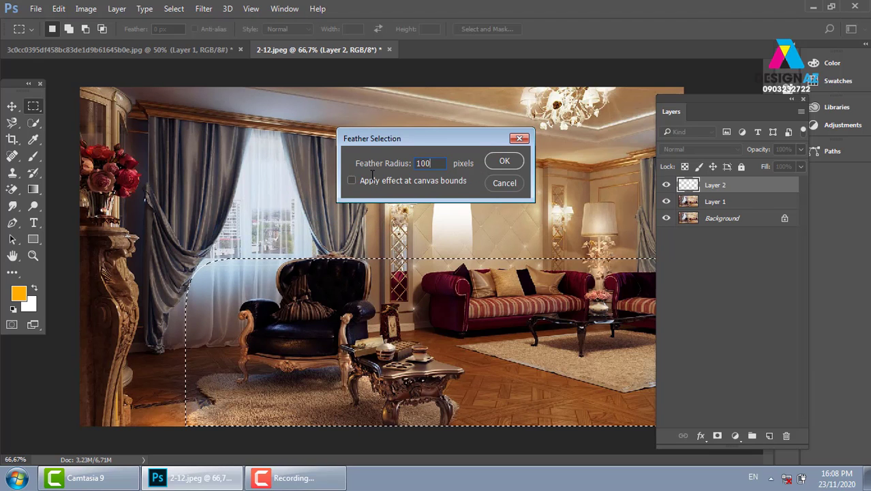
{"action": "key", "text": "Return"}
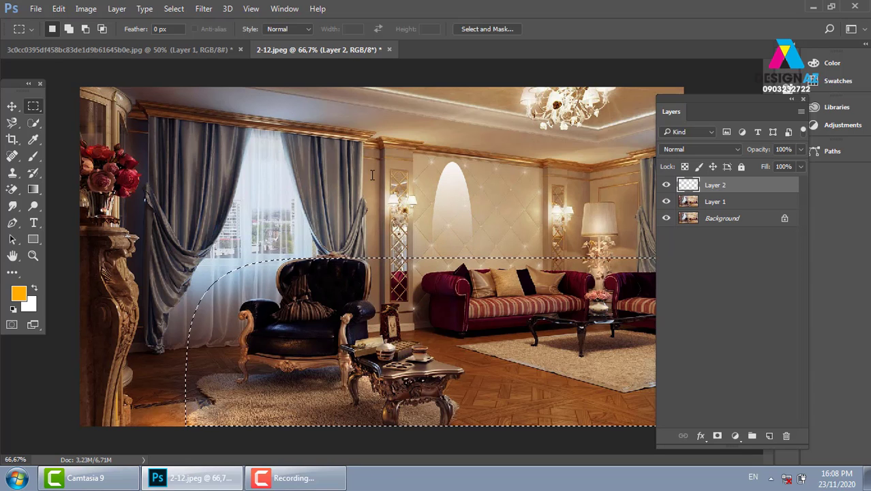
{"action": "key", "text": "v"}
{"action": "key", "text": "ctrl+d"}
Perspective-transform the white arch, spreading its bottom corners out and pulling its top in
{"action": "key", "text": "ctrl+plus"}
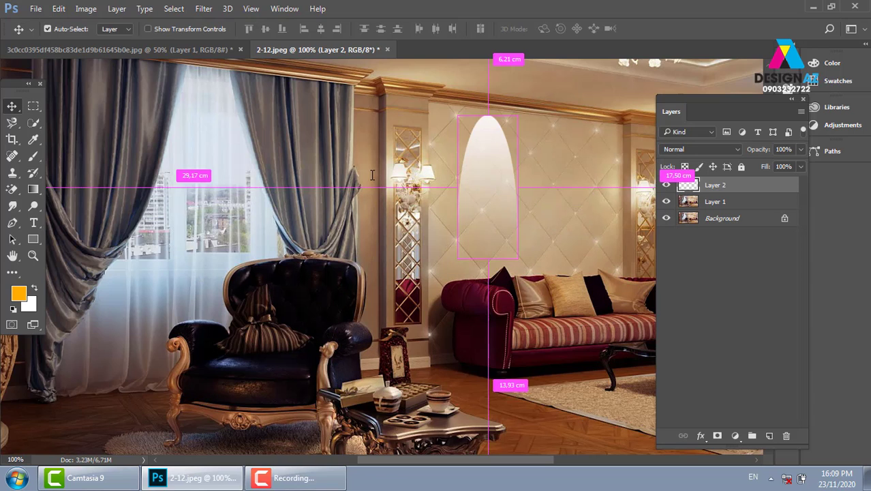
{"action": "left_click_drag", "start_coordinate": [491, 212], "coordinate": [403, 253]}
{"action": "key", "text": "ctrl+plus"}
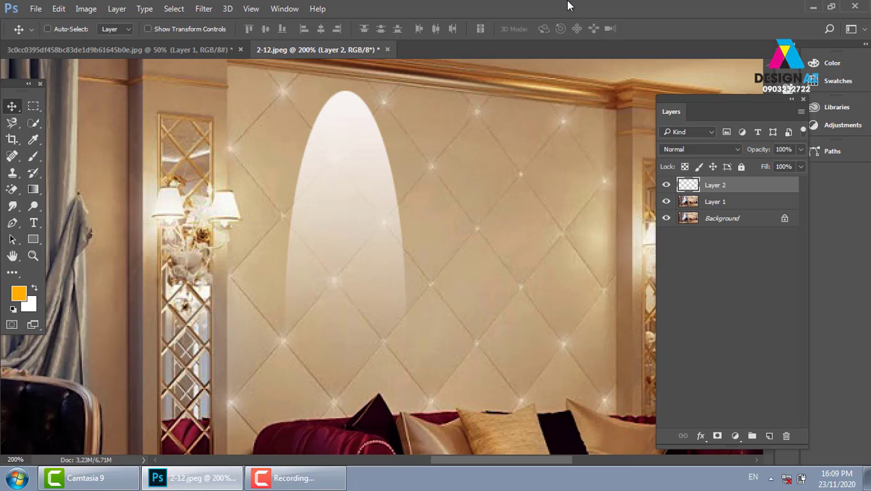
{"action": "key", "text": "ctrl+t"}
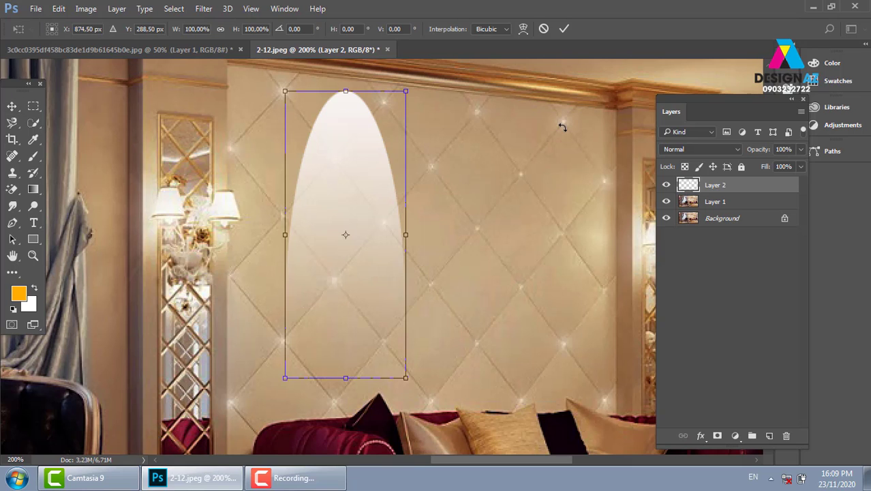
{"action": "key", "text": "ctrl+minus"}
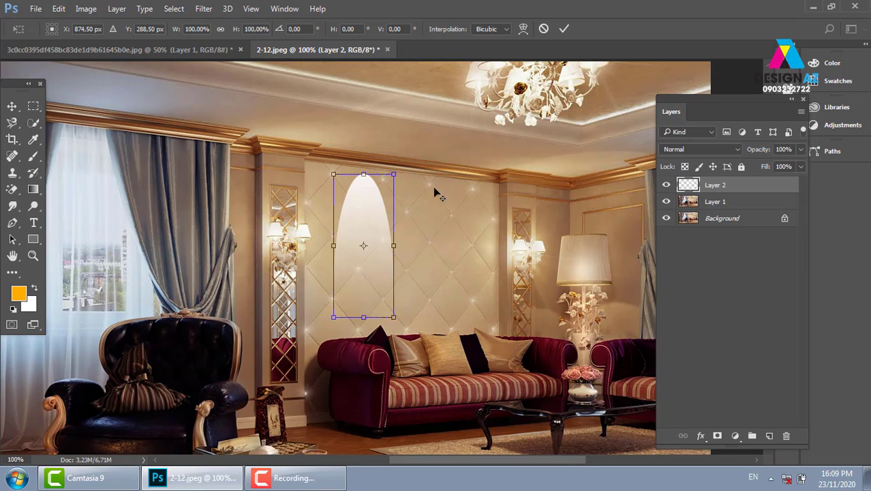
{"action": "left_click_drag", "start_coordinate": [394, 319], "coordinate": [422, 328]}
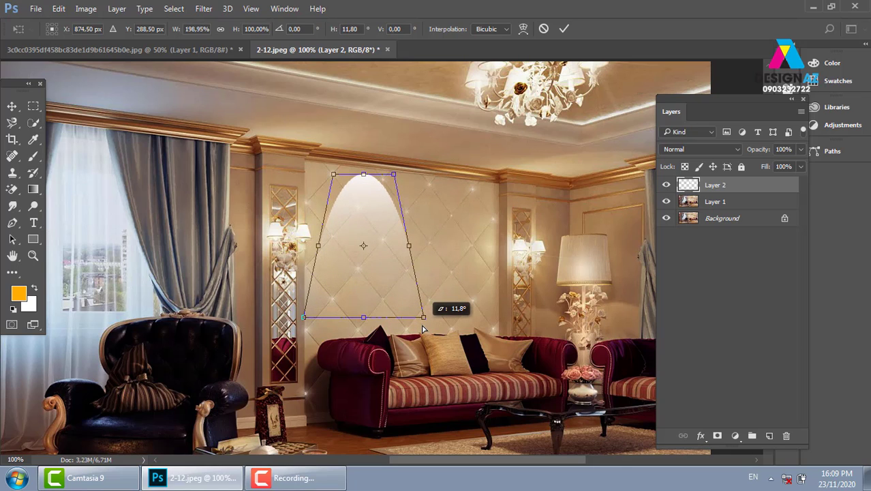
{"action": "left_click_drag", "start_coordinate": [423, 329], "coordinate": [416, 329]}
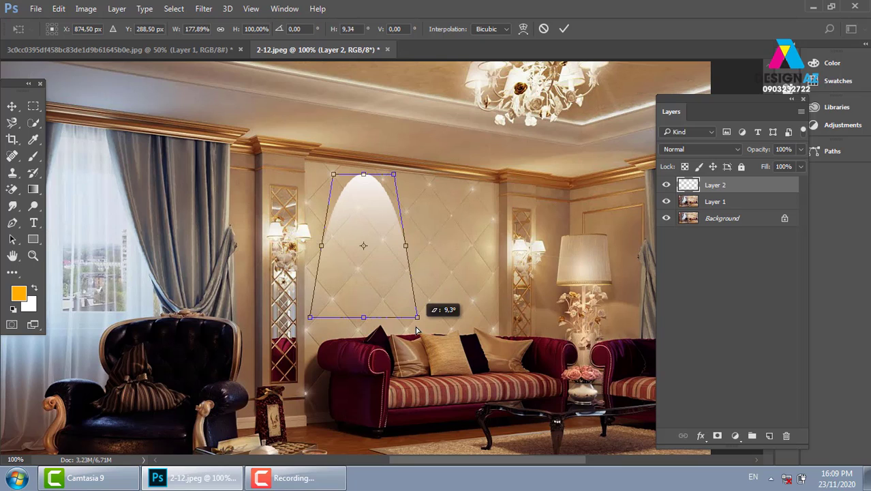
{"action": "left_click_drag", "start_coordinate": [394, 177], "coordinate": [387, 179]}
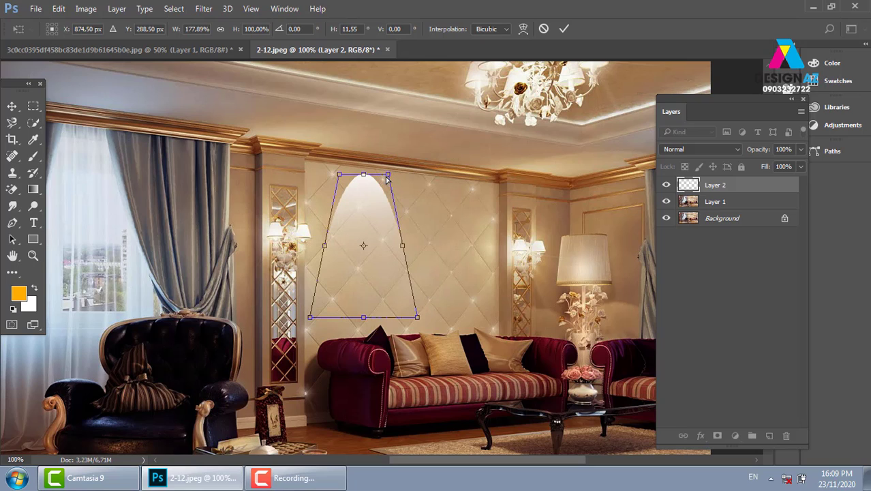
{"action": "key", "text": "Return"}
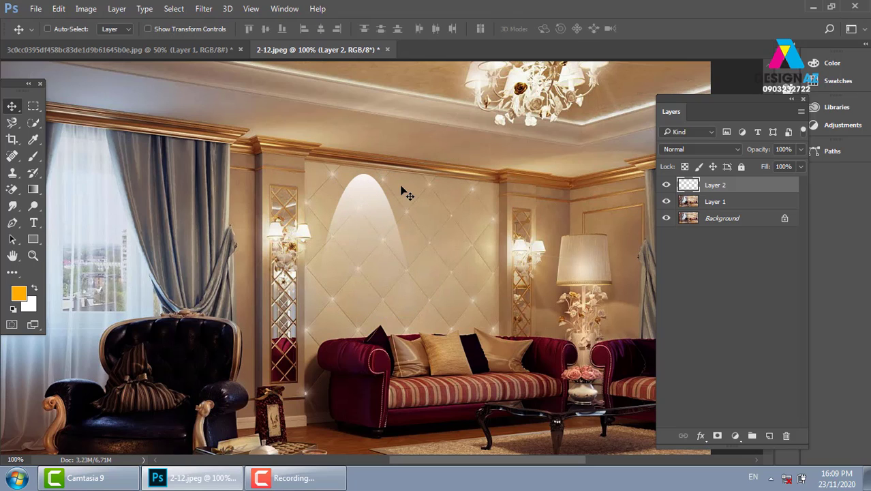
{"action": "key", "text": "ctrl+plus"}
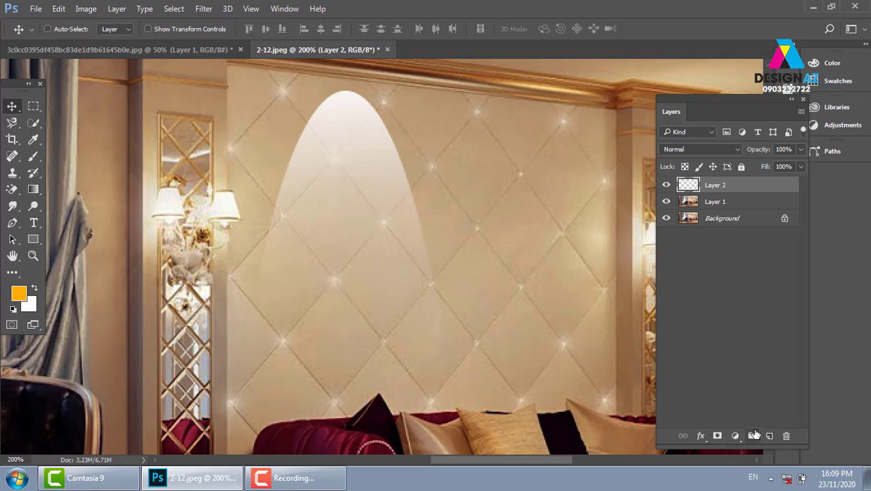
Add a black-filled Layer 3 beneath the light shape and merge the two
{"action": "left_click", "coordinate": [769, 436]}
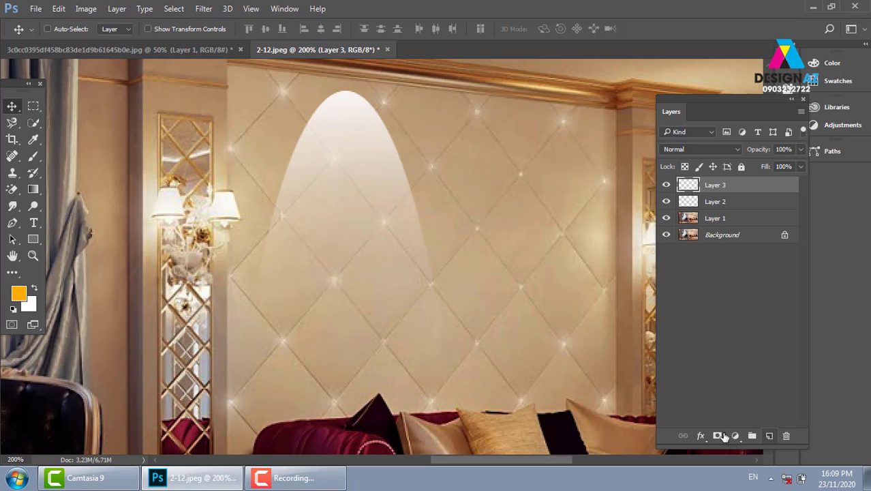
{"action": "left_click", "coordinate": [18, 293]}
{"action": "left_click", "coordinate": [491, 306]}
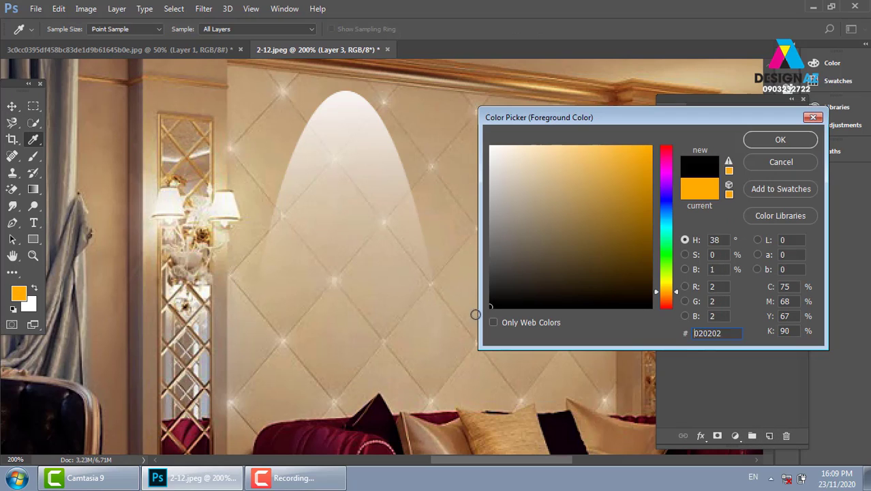
{"action": "left_click", "coordinate": [781, 139]}
{"action": "key", "text": "alt+BackSpace"}
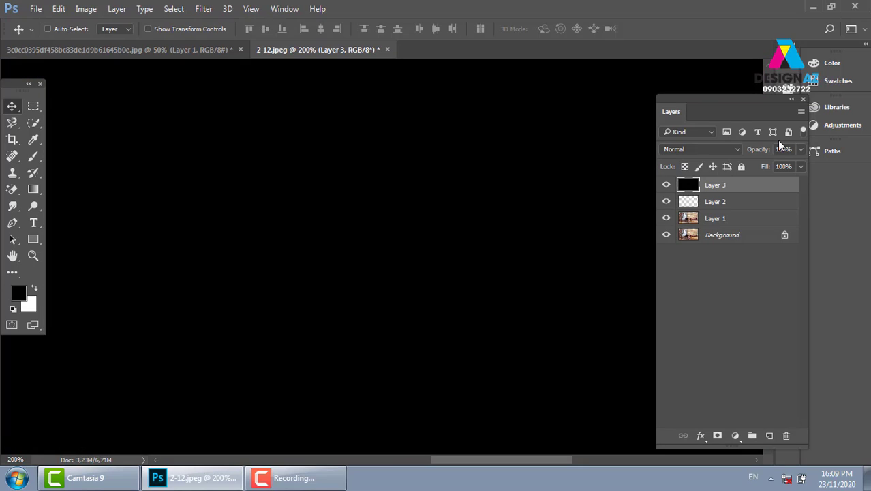
{"action": "key", "text": "ctrl+bracketleft"}
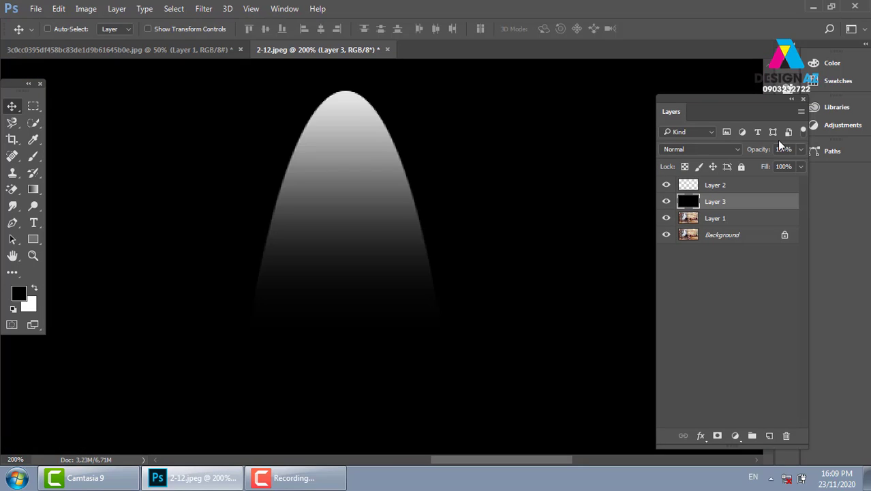
{"action": "left_click", "coordinate": [768, 187], "text": "shift"}
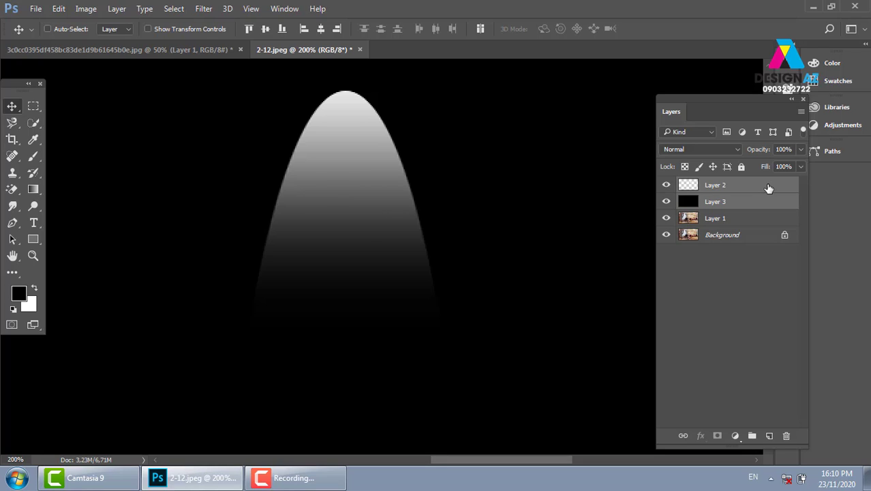
{"action": "key", "text": "ctrl+e"}
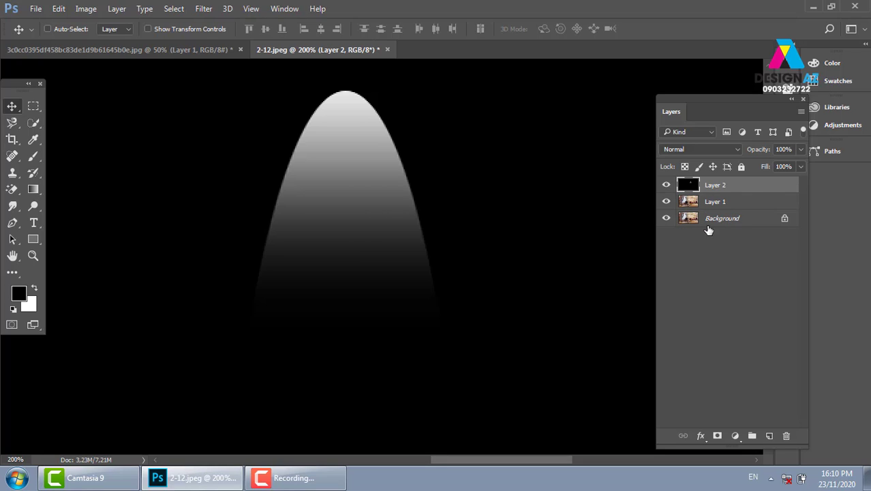
Set the merged light cone to Color Dodge and reduce its Fill to 46%
{"action": "key", "text": "ctrl+minus"}
{"action": "left_click", "coordinate": [701, 149]}
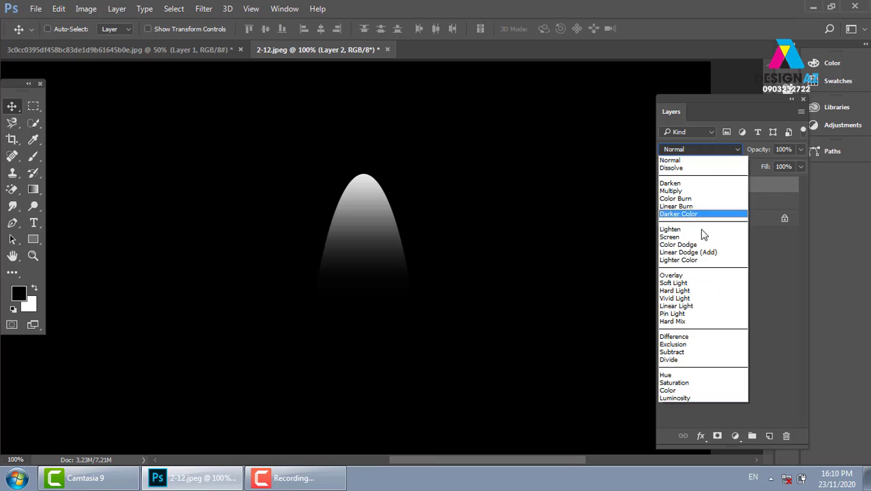
{"action": "left_click", "coordinate": [679, 244]}
{"action": "key", "text": "ctrl+plus"}
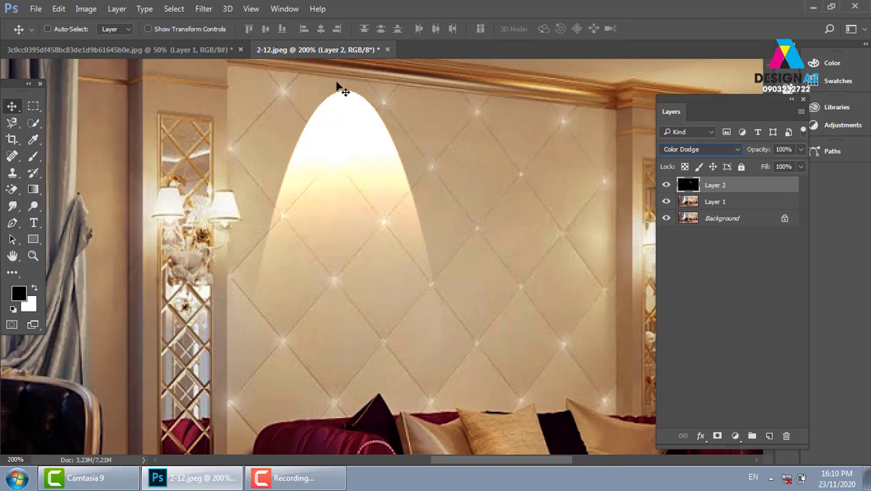
{"action": "left_click", "coordinate": [801, 166]}
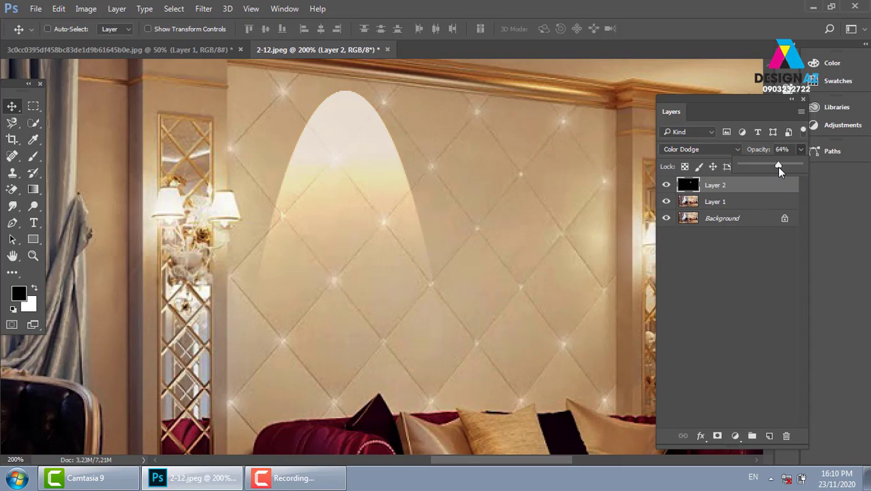
{"action": "mouse_move", "coordinate": [780, 167]}
{"action": "left_mouse_down"}
{"action": "mouse_move", "coordinate": [761, 166]}
{"action": "mouse_move", "coordinate": [850, 171]}
{"action": "left_mouse_up"}
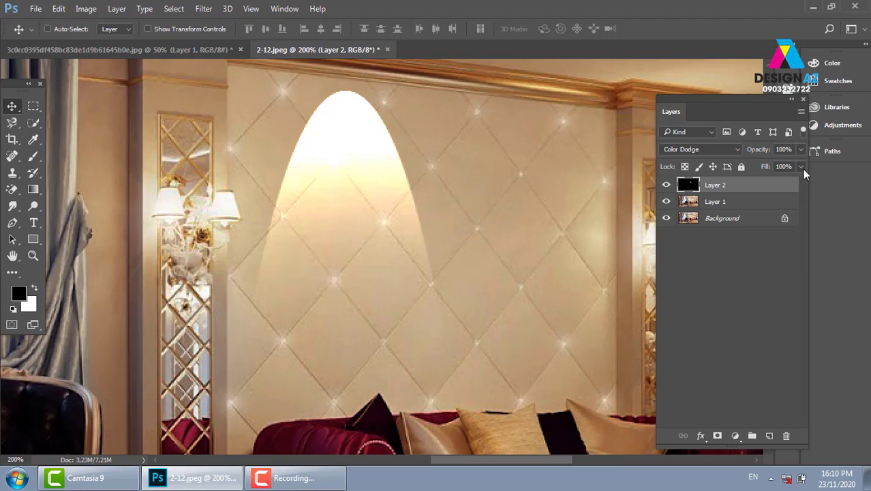
{"action": "left_click", "coordinate": [802, 167]}
{"action": "left_click_drag", "start_coordinate": [781, 184], "coordinate": [768, 185]}
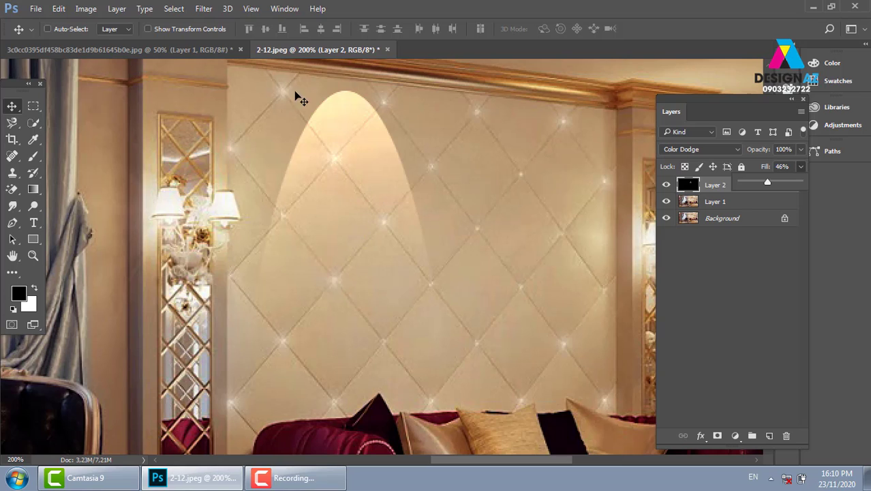
{"action": "left_click", "coordinate": [203, 10]}
{"action": "mouse_move", "coordinate": [210, 150]}
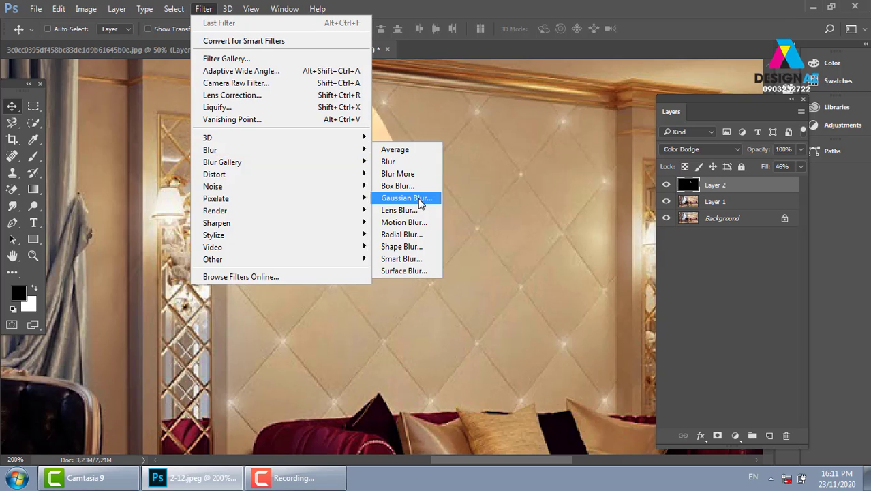
Blur the light cone with a 2,2 pixel Gaussian Blur and place a duplicate beside it
{"action": "left_click", "coordinate": [420, 204]}
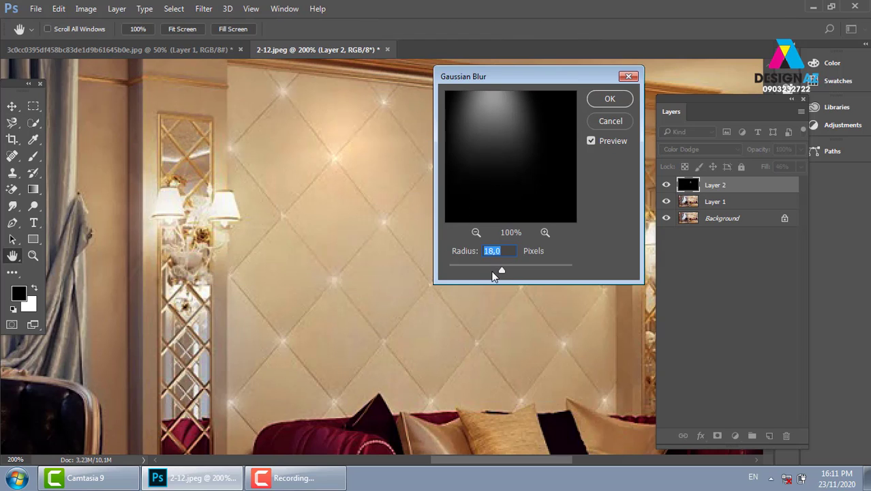
{"action": "left_click_drag", "start_coordinate": [502, 270], "coordinate": [463, 270]}
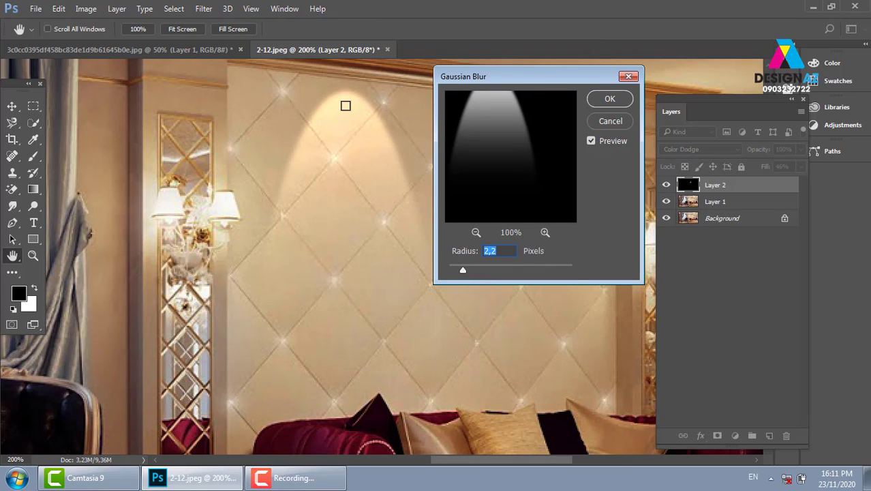
{"action": "left_click", "coordinate": [609, 99]}
{"action": "mouse_move", "coordinate": [360, 179]}
{"action": "left_mouse_down"}
{"action": "mouse_move", "coordinate": [446, 177]}
{"action": "mouse_move", "coordinate": [454, 189]}
{"action": "mouse_move", "coordinate": [560, 206]}
{"action": "left_mouse_up"}
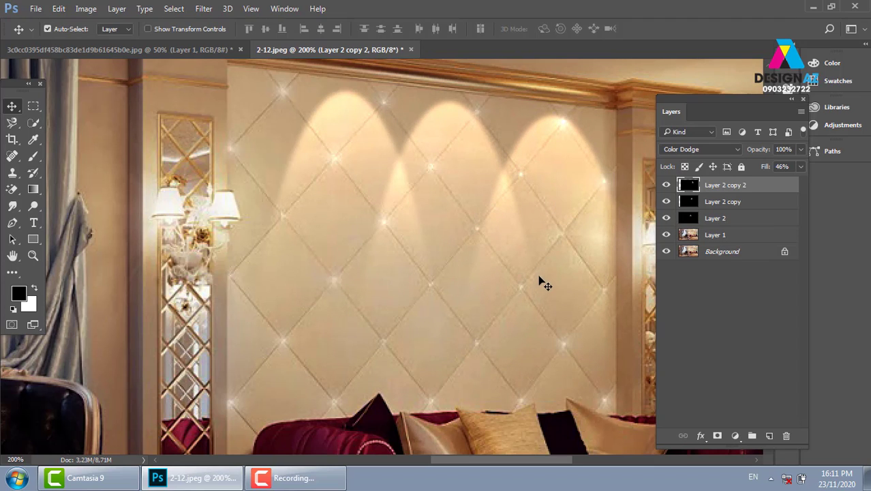
{"action": "key", "text": "ctrl+minus"}
{"action": "key", "text": "ctrl+minus"}
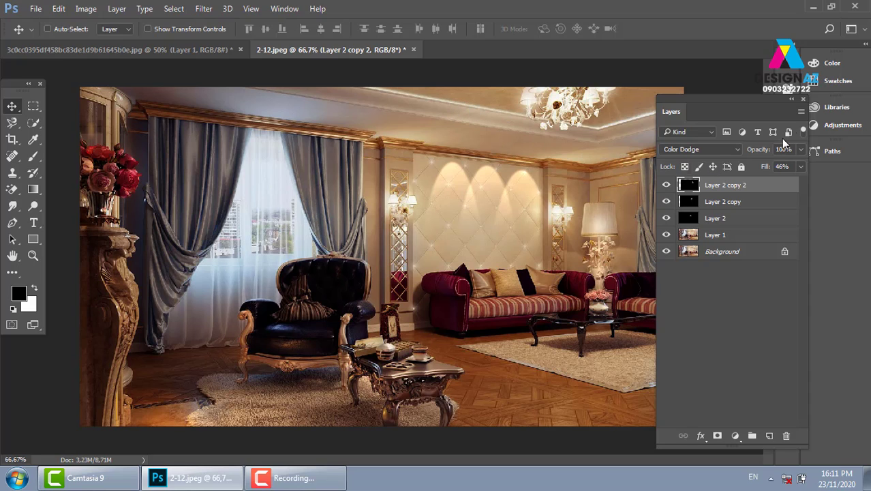
Pen-outline the ceiling band and chandelier, load it as a selection, and target Layer 1
{"action": "left_click", "coordinate": [804, 99]}
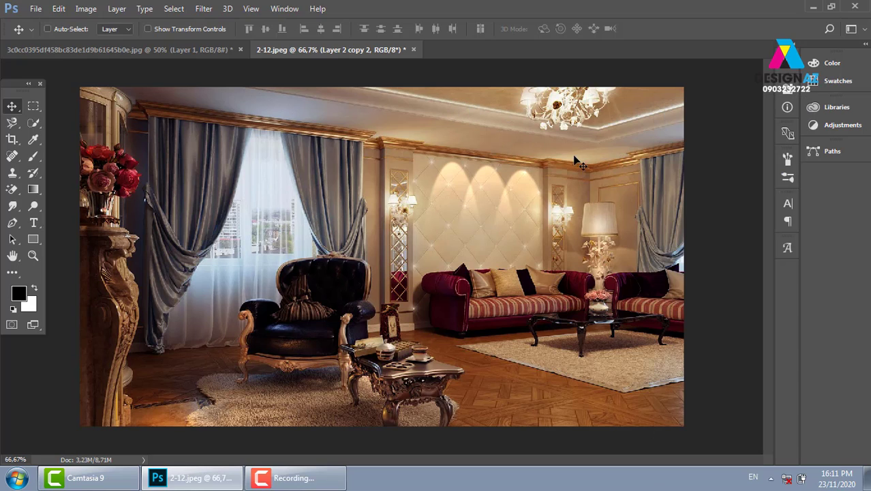
{"action": "key", "text": "p"}
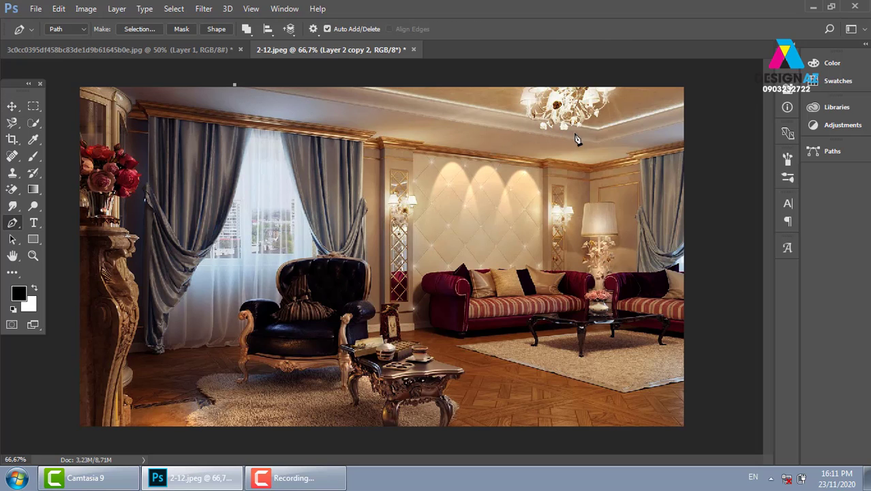
{"action": "left_click_drag", "start_coordinate": [595, 142], "coordinate": [711, 116]}
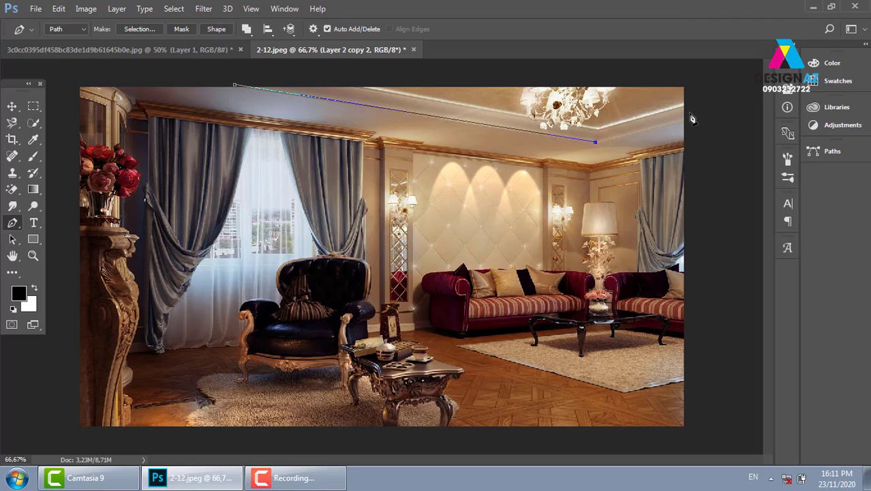
{"action": "left_click", "coordinate": [707, 67]}
{"action": "left_click", "coordinate": [256, 79]}
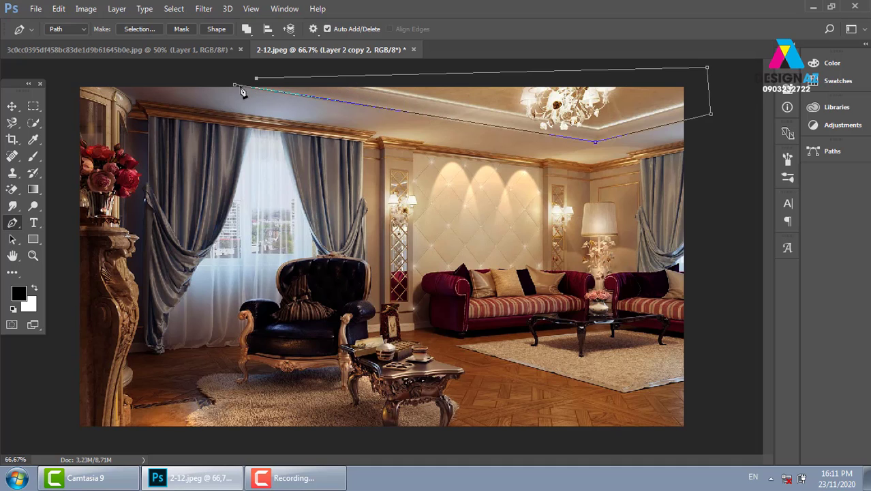
{"action": "key", "text": "ctrl+Return"}
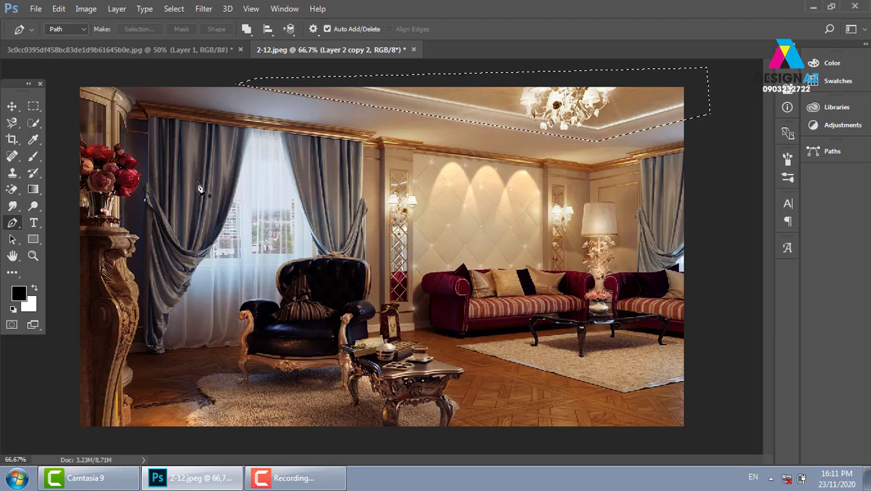
{"action": "key", "text": "v"}
{"action": "key", "text": "F7"}
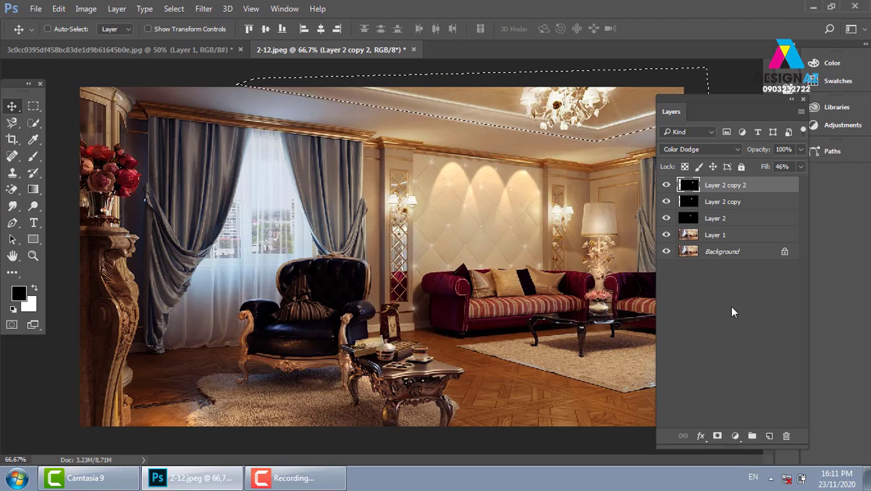
{"action": "left_click", "coordinate": [743, 237]}
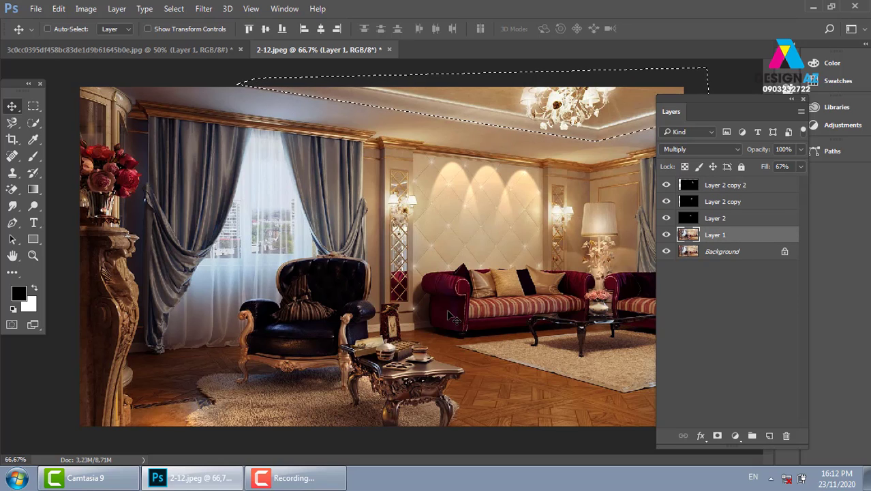
Try copying the ceiling to a new layer and moving it, then undo back before the copy
{"action": "key", "text": "ctrl"}
{"action": "key", "text": "ctrl+shift+alt+n"}
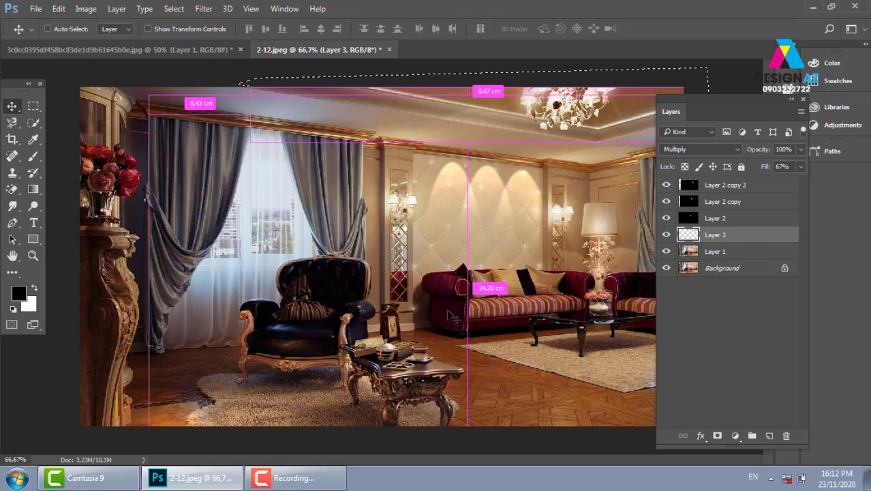
{"action": "left_click", "coordinate": [702, 149]}
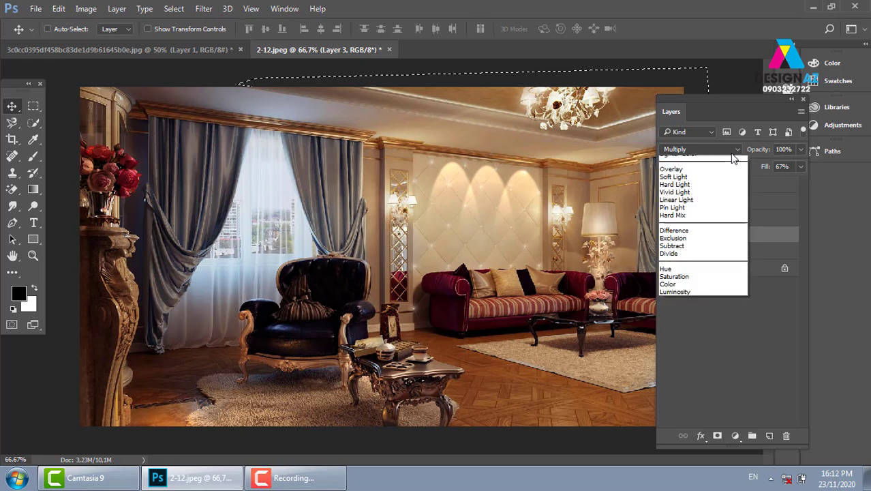
{"action": "left_click", "coordinate": [682, 159]}
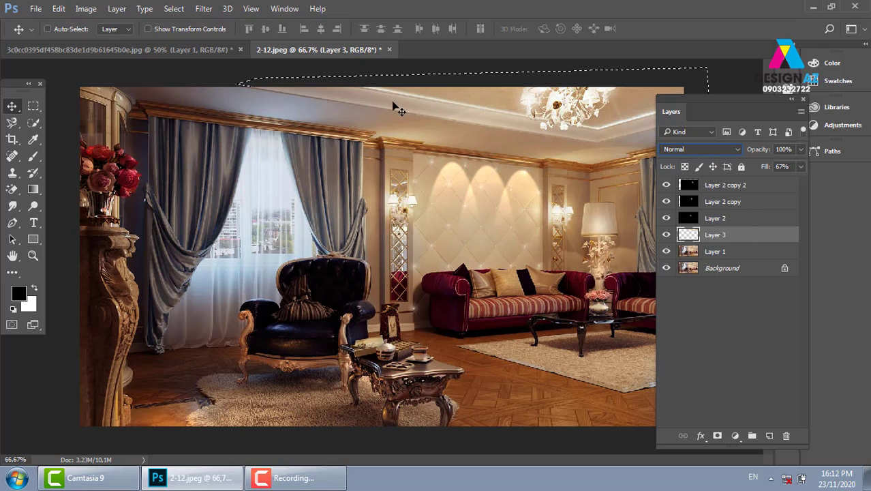
{"action": "mouse_move", "coordinate": [360, 101]}
{"action": "left_mouse_down"}
{"action": "mouse_move", "coordinate": [321, 202]}
{"action": "mouse_move", "coordinate": [360, 103]}
{"action": "mouse_move", "coordinate": [321, 197]}
{"action": "mouse_move", "coordinate": [361, 104]}
{"action": "mouse_move", "coordinate": [298, 185]}
{"action": "left_mouse_up"}
{"action": "left_click", "coordinate": [801, 167]}
{"action": "key", "text": "ctrl+z"}
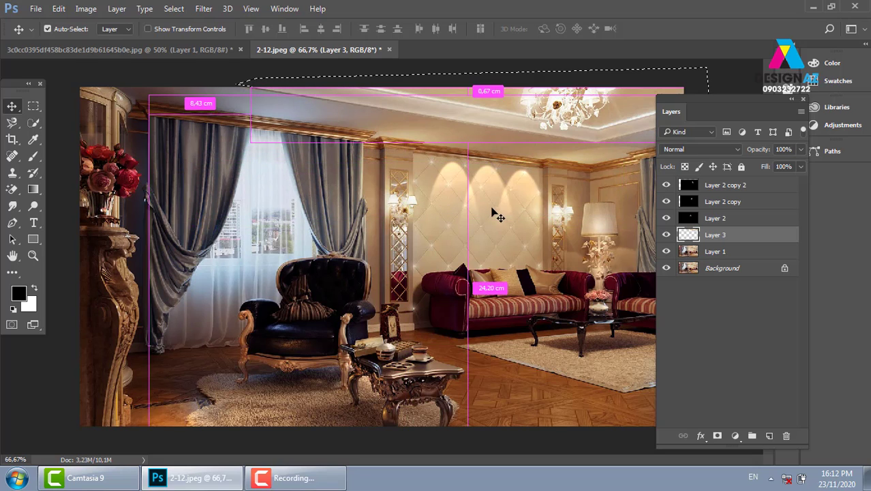
{"action": "key", "text": "ctrl+alt+z"}
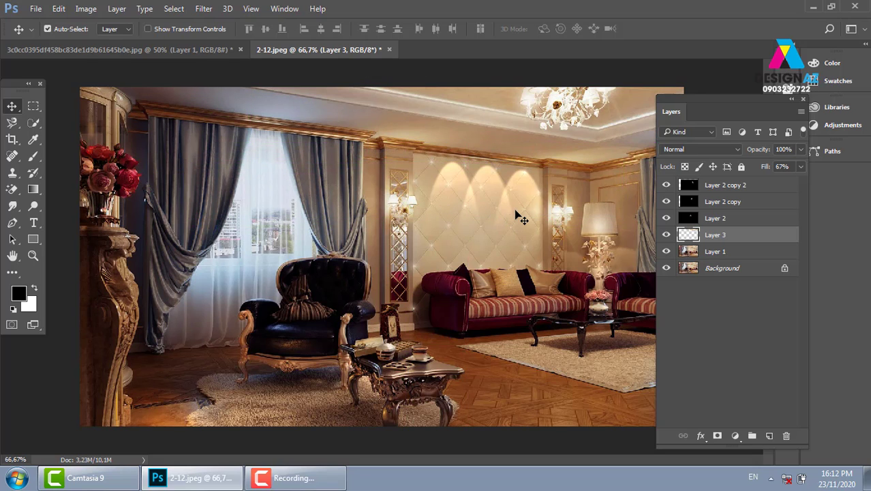
{"action": "key", "text": "ctrl+alt+z"}
{"action": "key", "text": "ctrl+alt+z"}
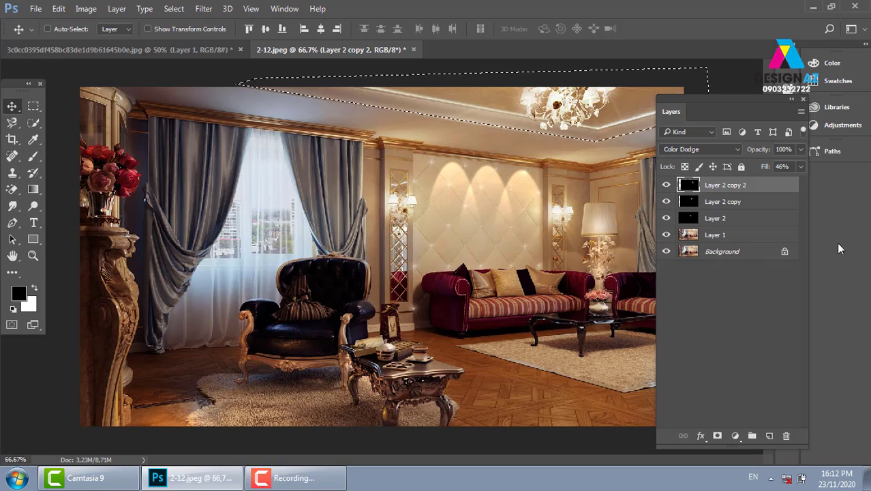
Merge Layer 1 into the Background, copy the ceiling strip to Layer 3, and reload its selection
{"action": "left_click", "coordinate": [756, 234]}
{"action": "left_click", "coordinate": [755, 252], "text": "shift"}
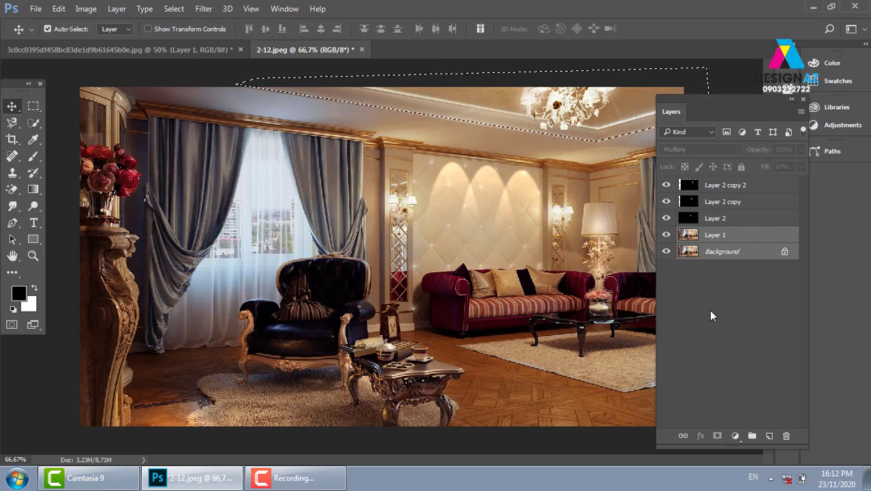
{"action": "key", "text": "ctrl+e"}
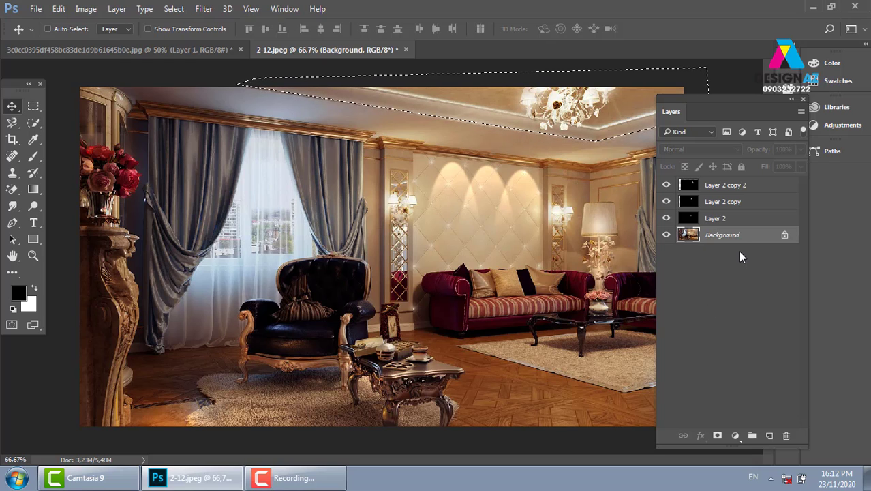
{"action": "key", "text": "ctrl+j"}
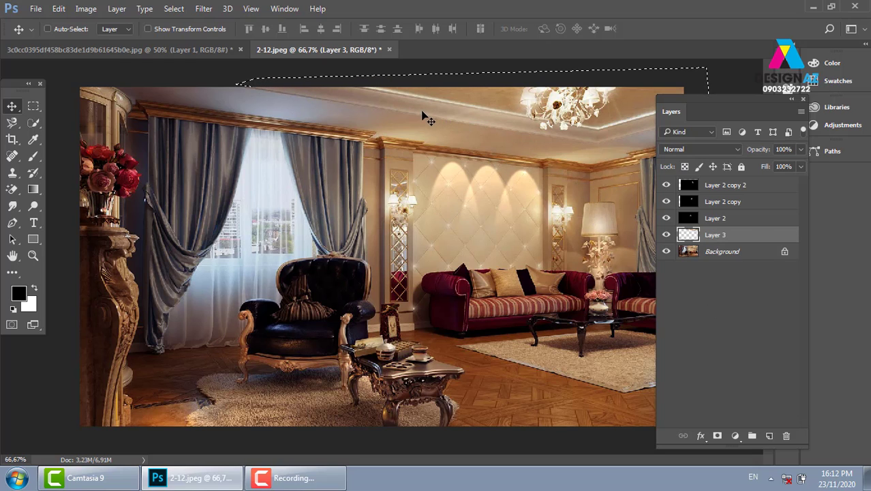
{"action": "left_click_drag", "start_coordinate": [424, 113], "coordinate": [331, 255]}
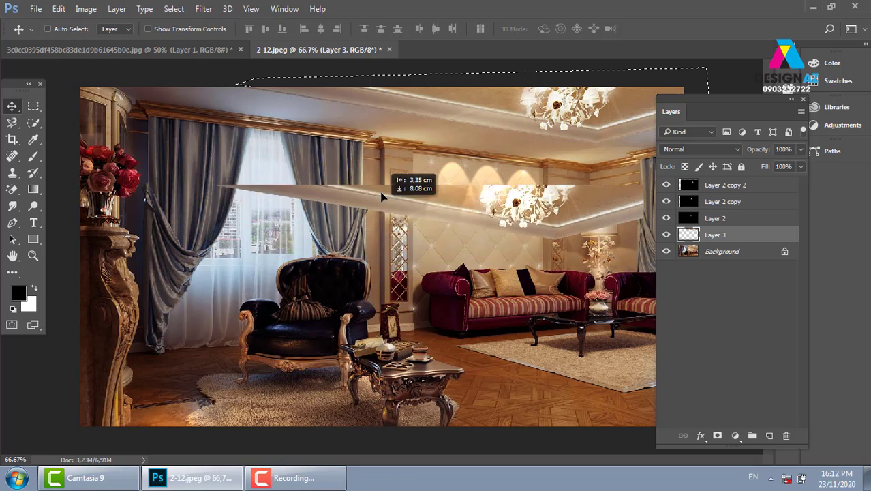
{"action": "mouse_move", "coordinate": [331, 255]}
{"action": "left_mouse_down"}
{"action": "mouse_move", "coordinate": [424, 134]}
{"action": "mouse_move", "coordinate": [404, 133]}
{"action": "left_mouse_up"}
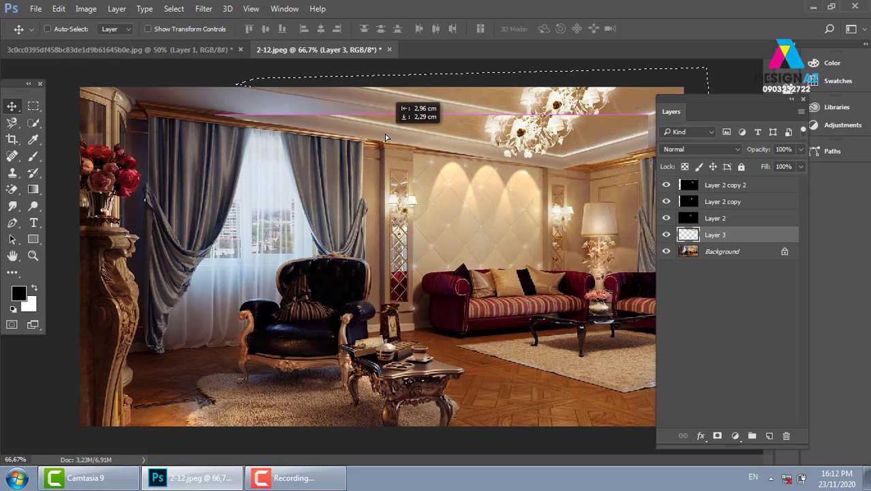
{"action": "key", "text": "ctrl+z"}
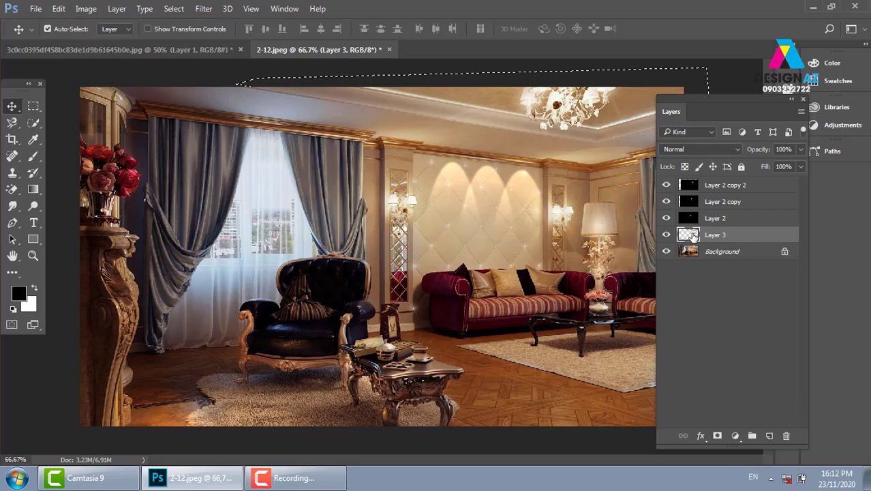
{"action": "left_click", "coordinate": [692, 235], "text": "ctrl"}
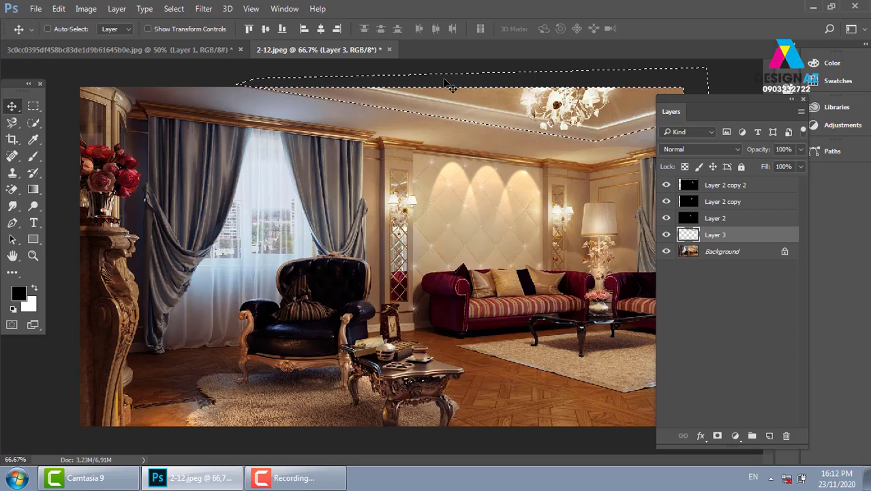
Feather the ceiling selection by 20 pixels and fill it with white on Layer 3
{"action": "key", "text": "shift+F6"}
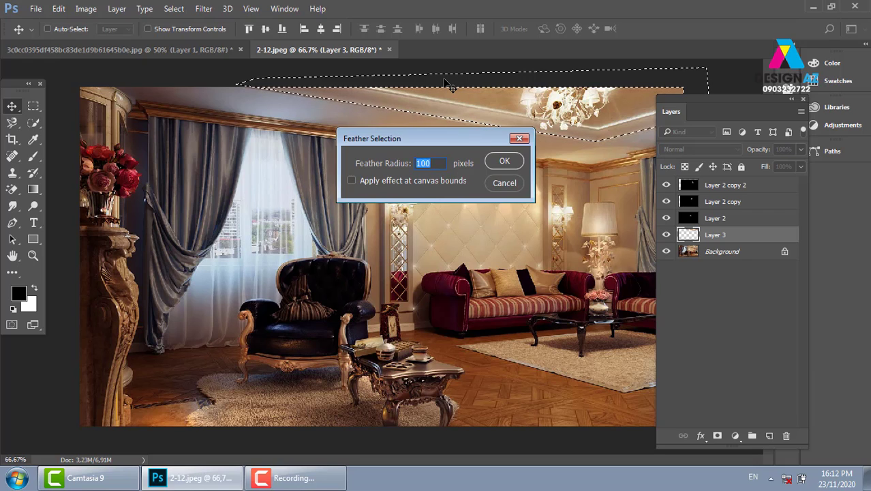
{"action": "type", "text": "20"}
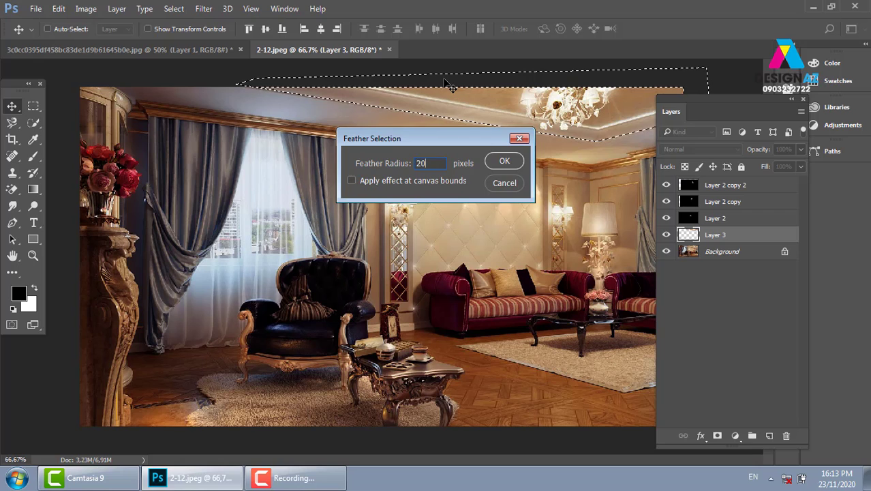
{"action": "key", "text": "Return"}
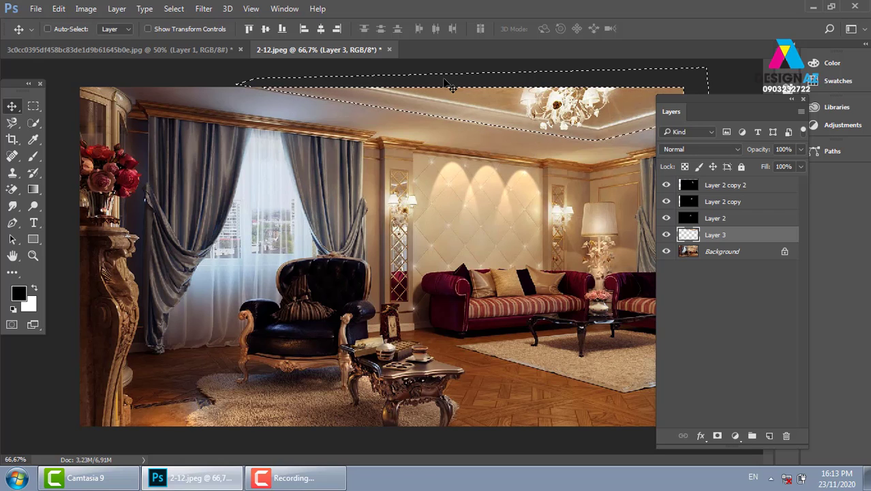
{"action": "key", "text": "ctrl+BackSpace"}
{"action": "key", "text": "ctrl+BackSpace"}
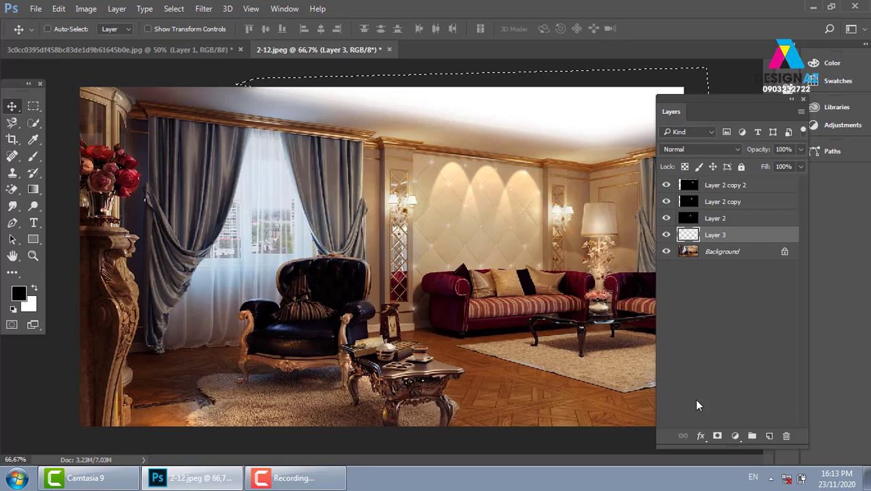
Try merging a black backing layer into Layer 3, then undo back to the original ceiling
{"action": "left_click", "coordinate": [771, 436]}
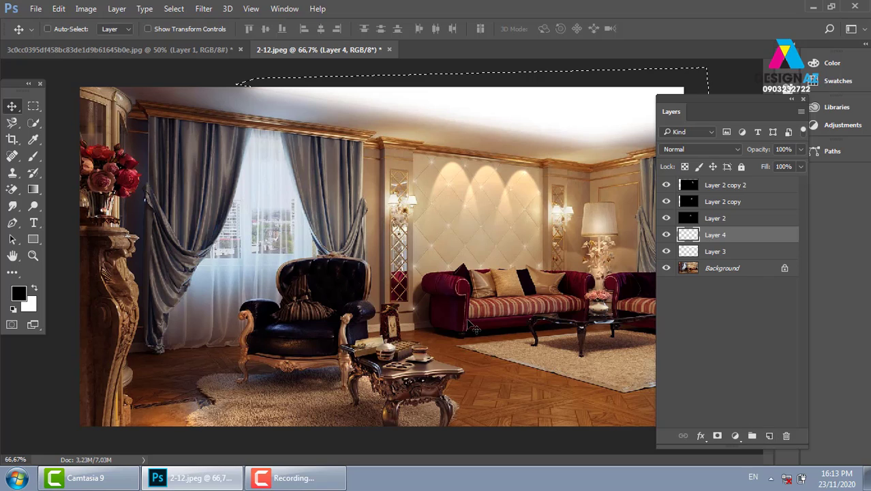
{"action": "key", "text": "alt+Delete"}
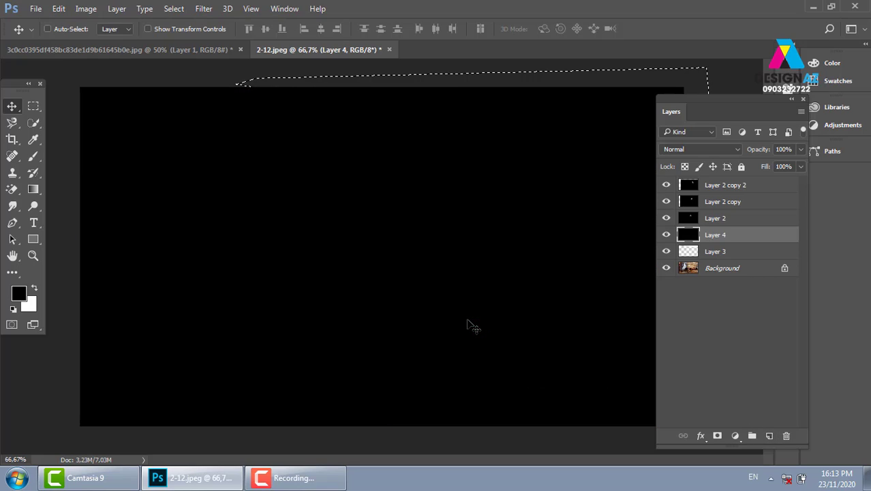
{"action": "key", "text": "ctrl+bracketleft"}
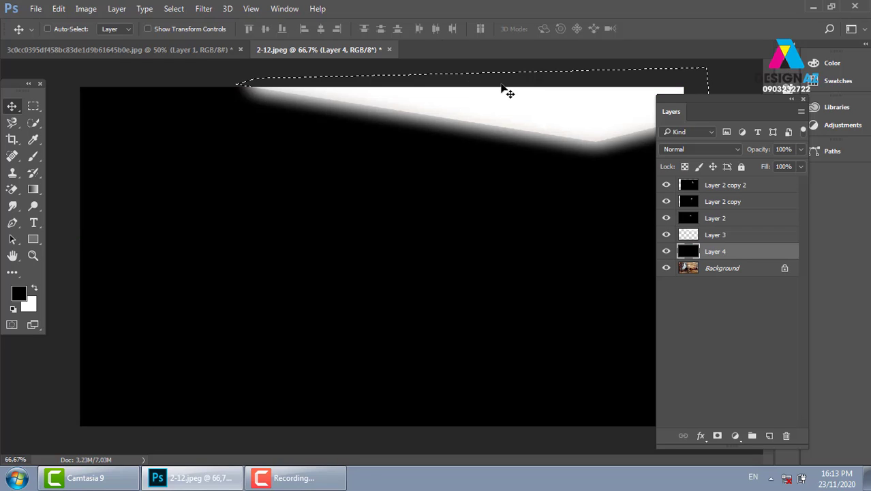
{"action": "left_click", "coordinate": [750, 239], "text": "shift"}
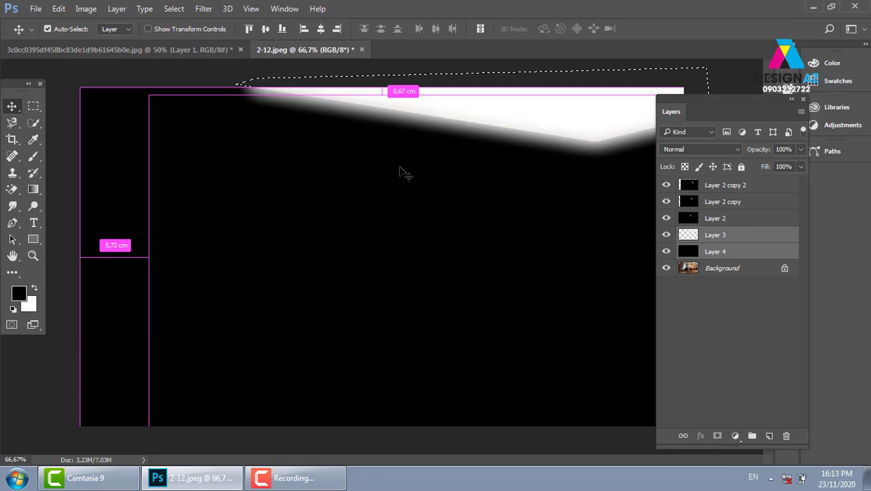
{"action": "key", "text": "ctrl+e"}
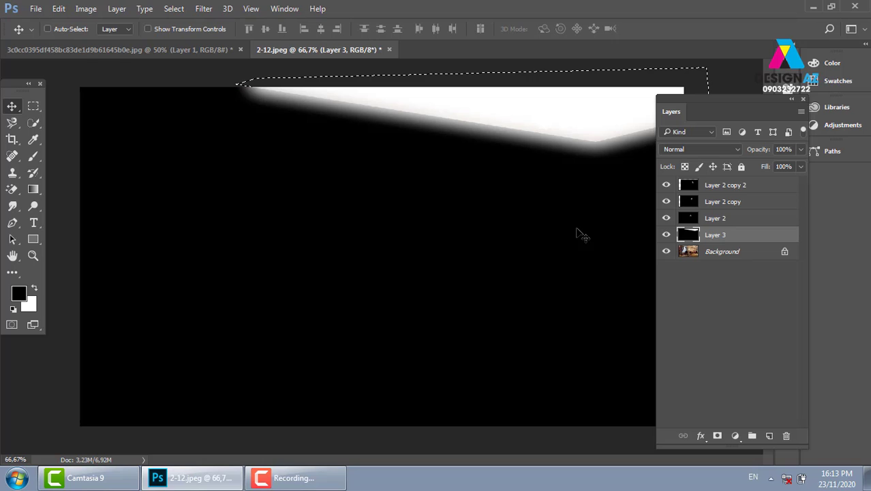
{"action": "key", "text": "ctrl+z"}
{"action": "key", "text": "ctrl+z"}
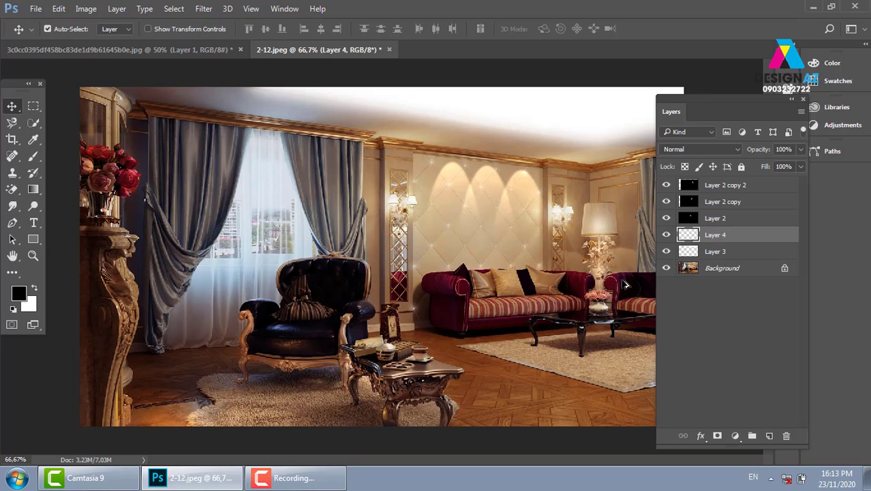
{"action": "key", "text": "ctrl+alt+z"}
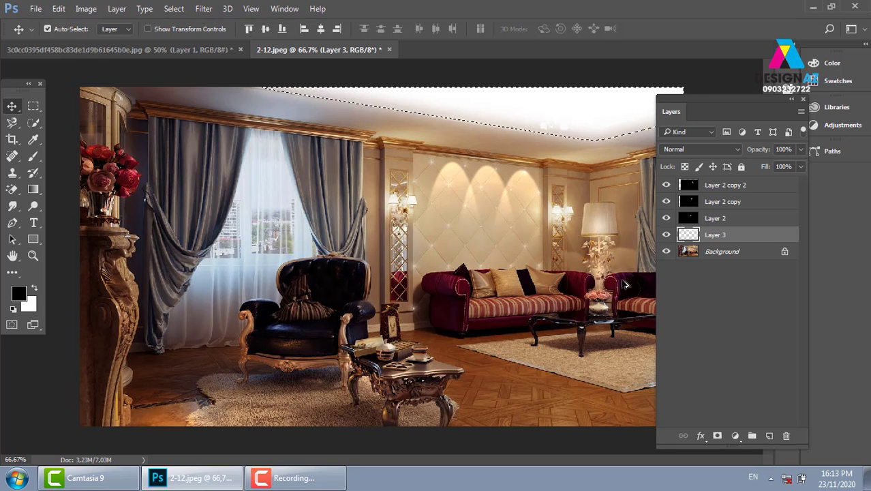
{"action": "key", "text": "ctrl+alt+z"}
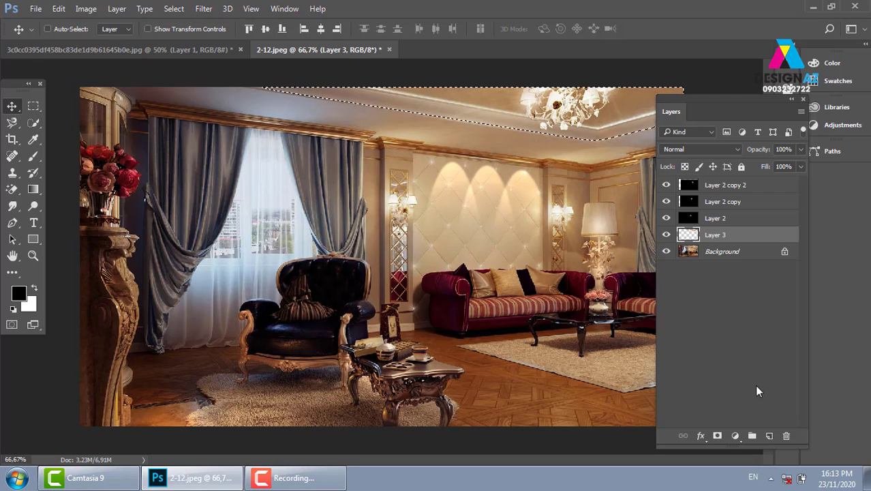
Fill the ceiling selection with white on a new Layer 4
{"action": "left_click", "coordinate": [769, 435]}
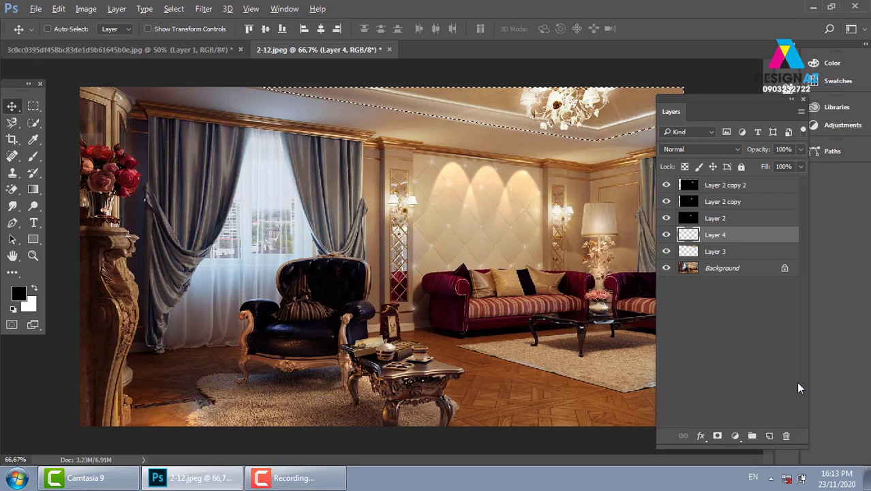
{"action": "key", "text": "alt+BackSpace"}
{"action": "key", "text": "ctrl+z"}
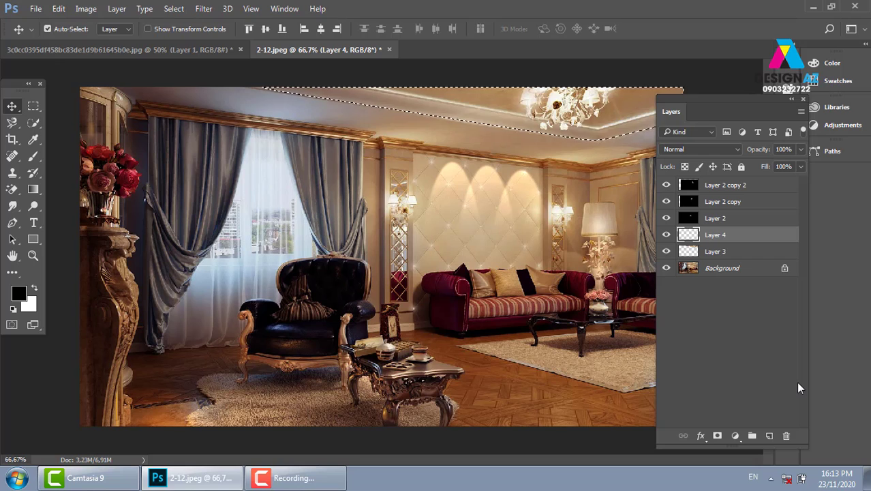
{"action": "key", "text": "ctrl+BackSpace"}
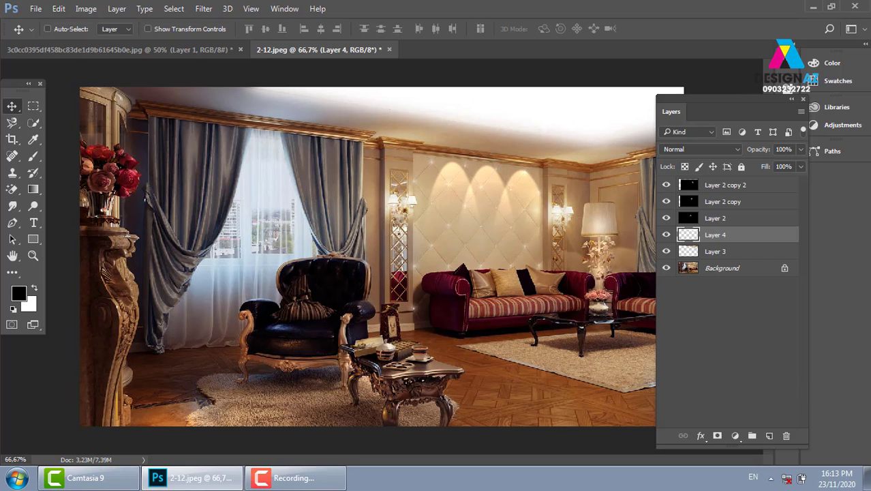
{"action": "left_click_drag", "start_coordinate": [516, 146], "coordinate": [458, 229]}
{"action": "key", "text": "ctrl+z"}
Merge a black Layer 5 beneath into Layer 4, then move Layer 4 below Layer 3
{"action": "left_click", "coordinate": [771, 437]}
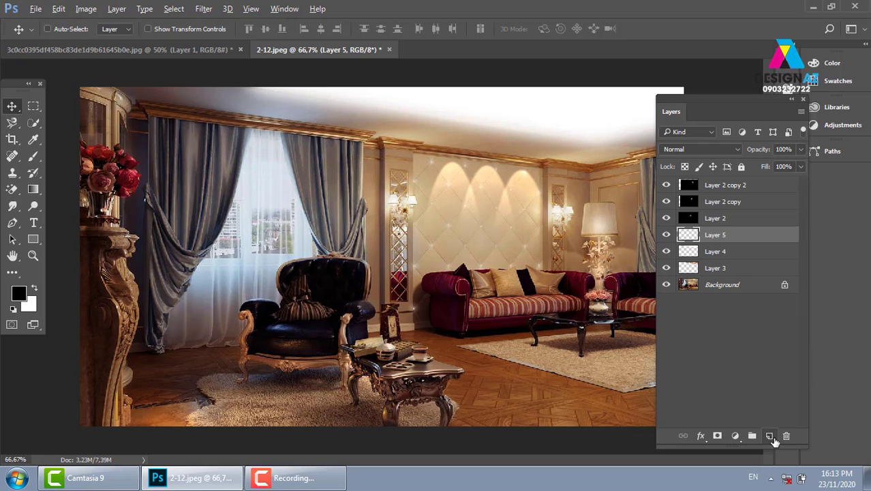
{"action": "key", "text": "alt+BackSpace"}
{"action": "key", "text": "ctrl+bracketleft"}
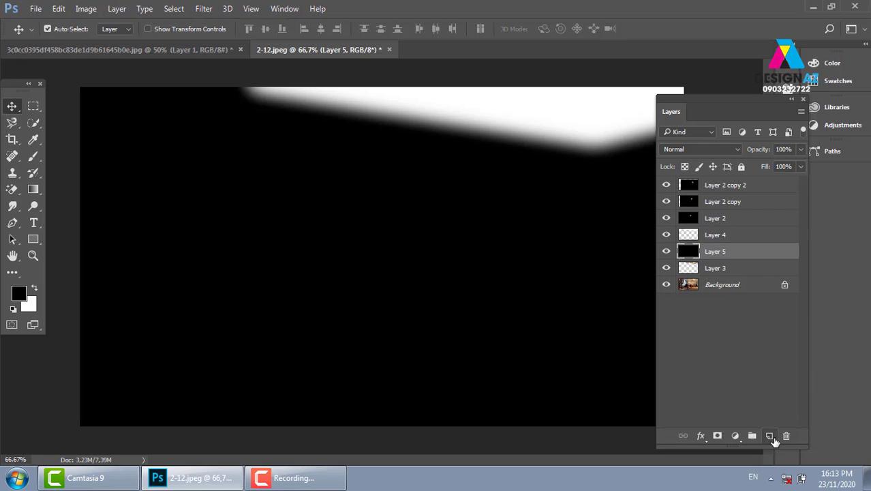
{"action": "left_click", "coordinate": [738, 236], "text": "ctrl"}
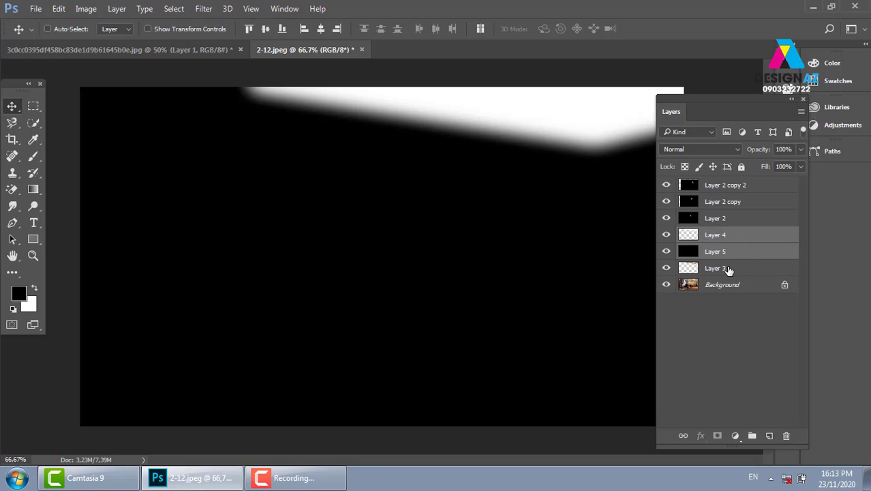
{"action": "key", "text": "ctrl+e"}
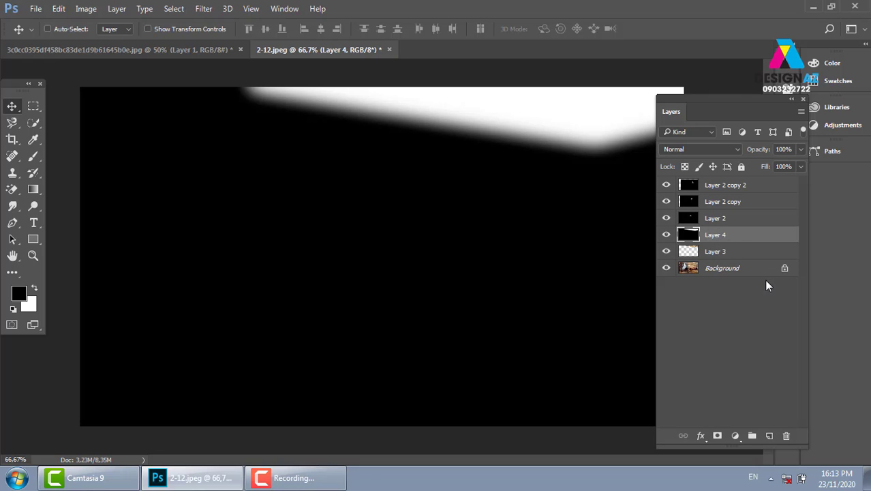
{"action": "key", "text": "ctrl"}
{"action": "key", "text": "ctrl+bracketleft"}
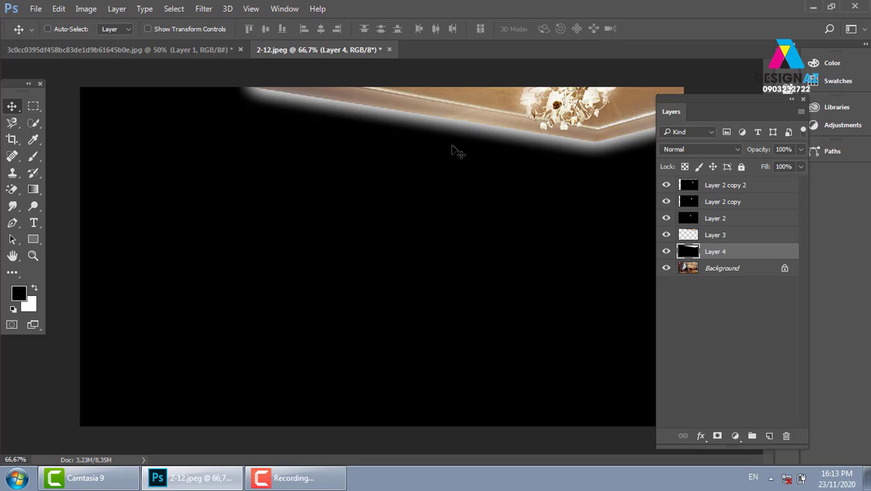
Set Layer 4 to Color Dodge at 67% fill, toggling its visibility to compare
{"action": "left_click", "coordinate": [727, 152]}
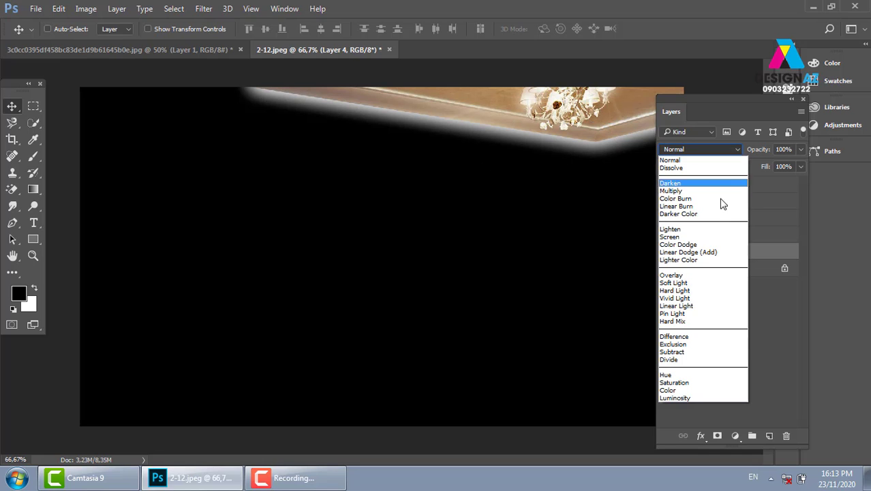
{"action": "left_click", "coordinate": [712, 246]}
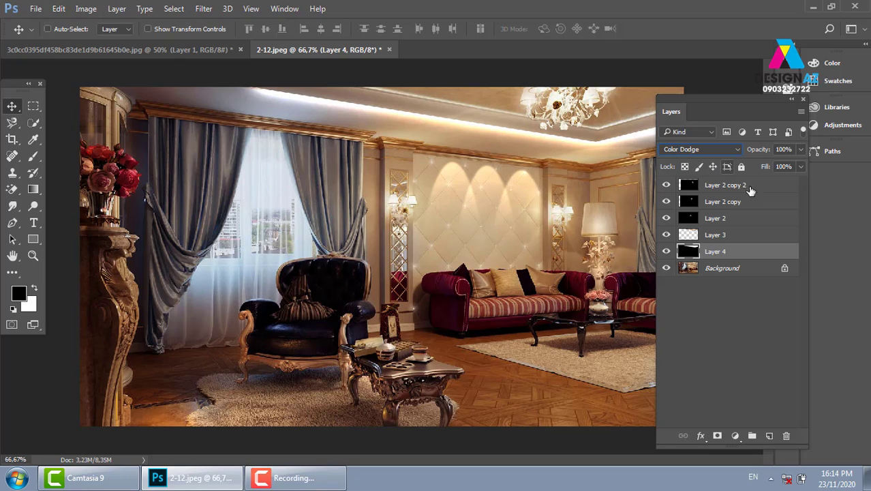
{"action": "left_click", "coordinate": [801, 166]}
{"action": "left_click_drag", "start_coordinate": [797, 184], "coordinate": [779, 187]}
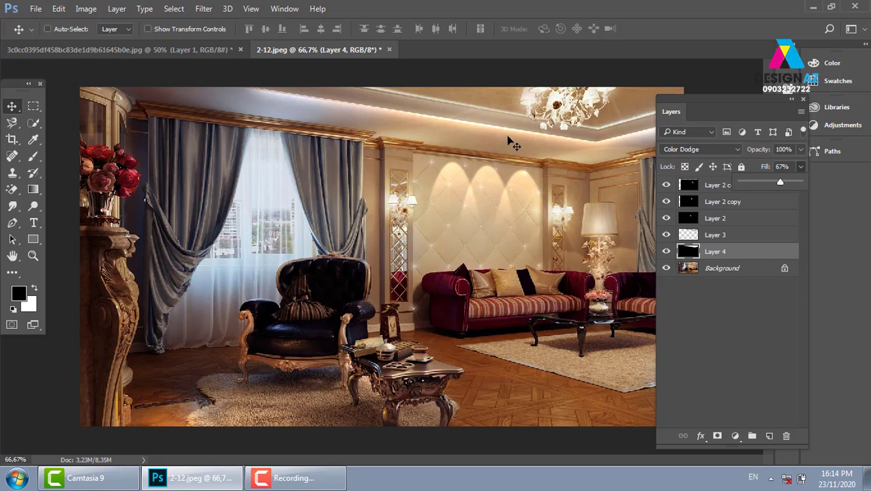
{"action": "left_click", "coordinate": [666, 252]}
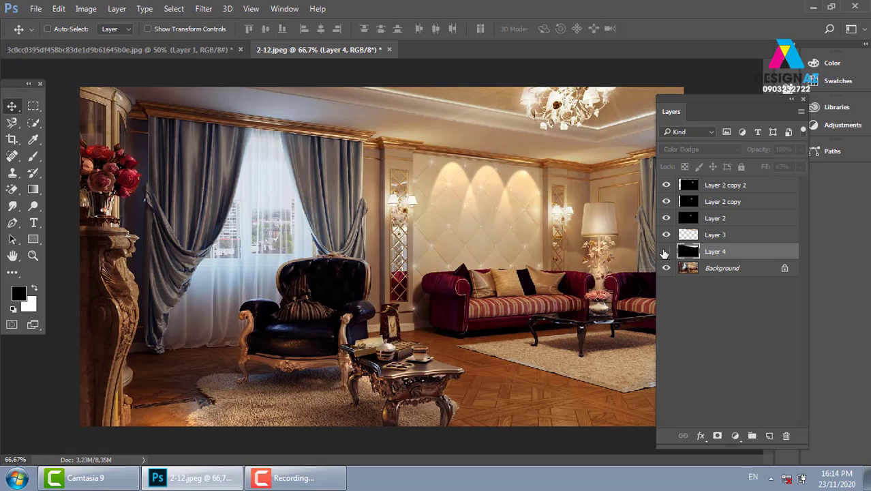
{"action": "left_click", "coordinate": [666, 252]}
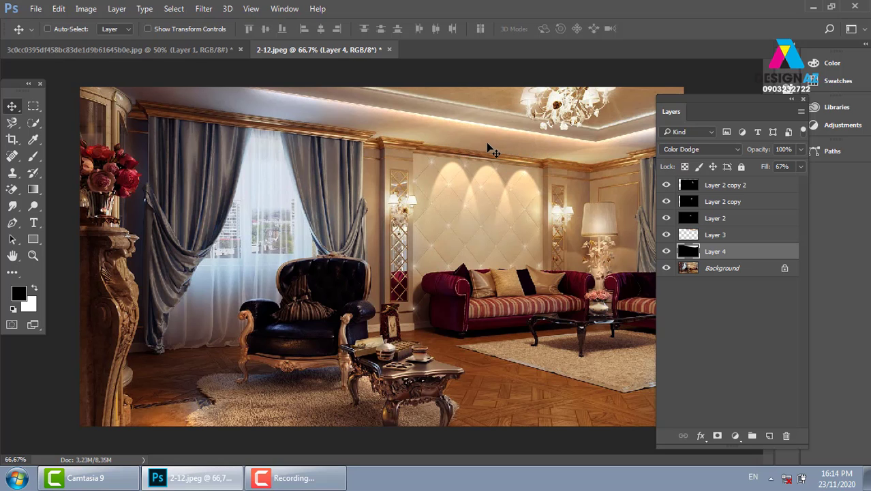
At 100% zoom, fill a small elliptical ceiling selection with white on a new Layer 5
{"action": "key", "text": "ctrl+plus"}
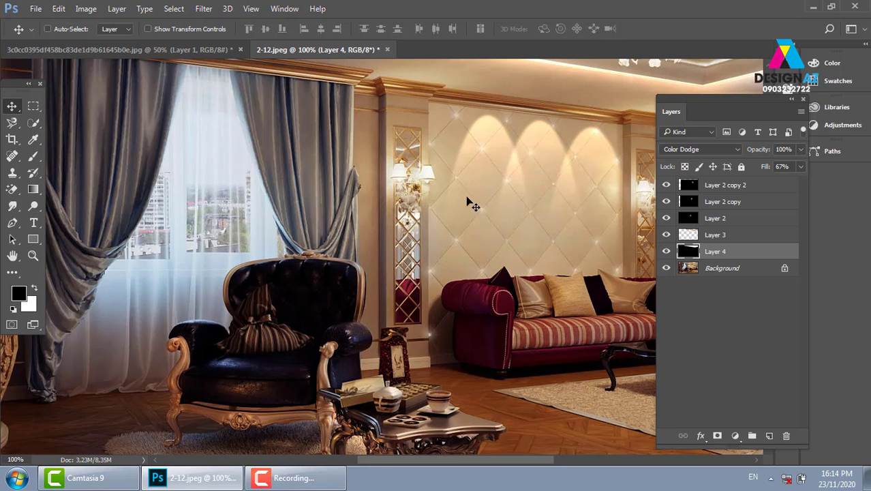
{"action": "left_click_drag", "start_coordinate": [467, 201], "coordinate": [248, 259]}
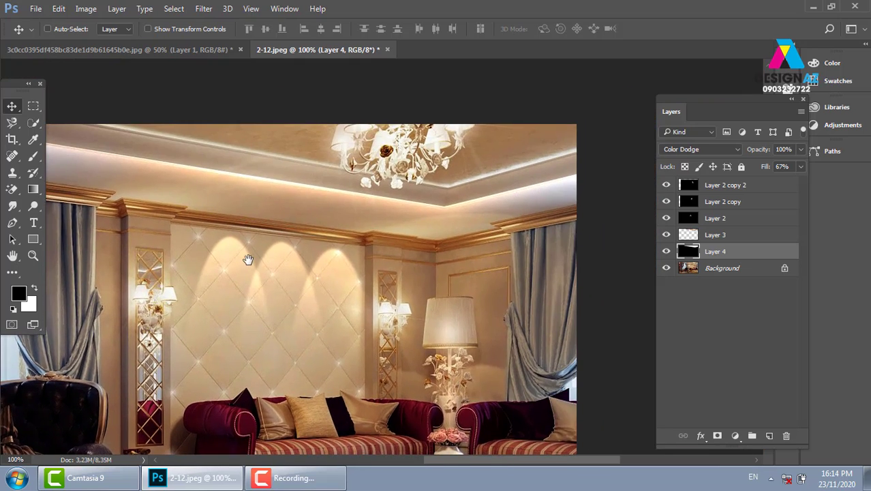
{"action": "right_click", "coordinate": [34, 105]}
{"action": "left_click", "coordinate": [102, 119]}
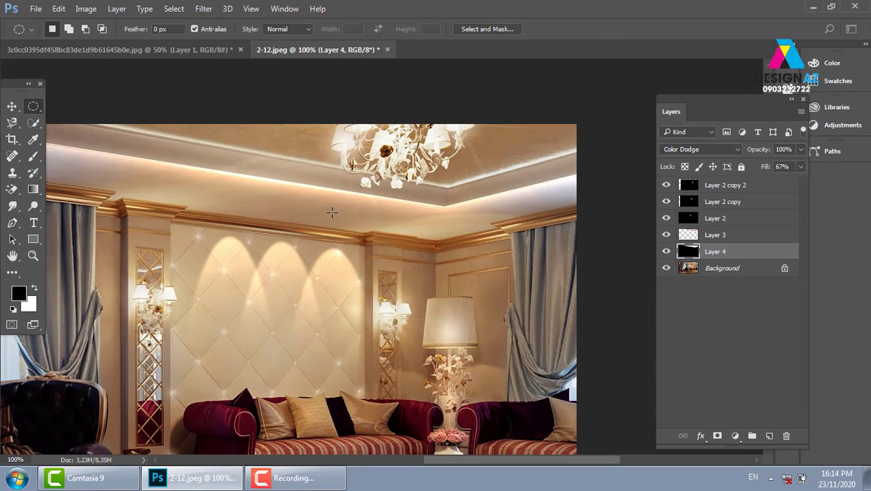
{"action": "left_click_drag", "start_coordinate": [332, 211], "coordinate": [353, 219]}
{"action": "left_click", "coordinate": [770, 436]}
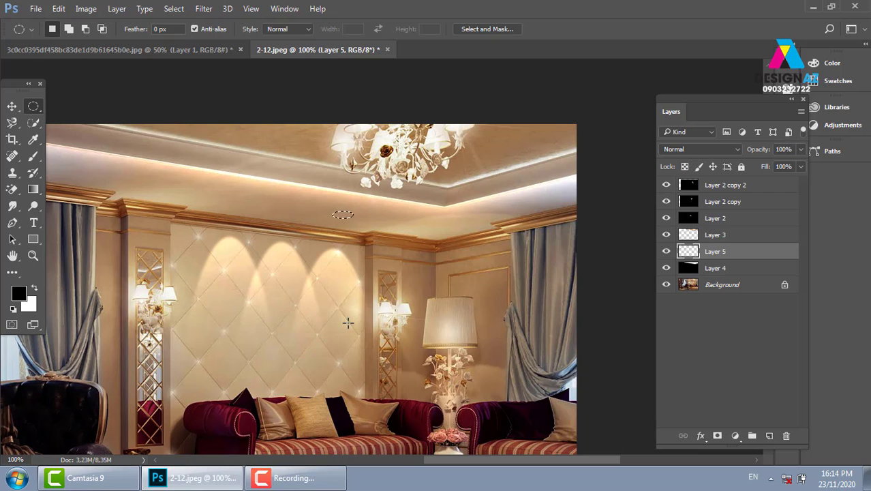
{"action": "key", "text": "ctrl+BackSpace"}
Nudge the white oval into place and duplicate it further left on the ceiling
{"action": "key", "text": "v"}
{"action": "left_click_drag", "start_coordinate": [346, 225], "coordinate": [340, 225]}
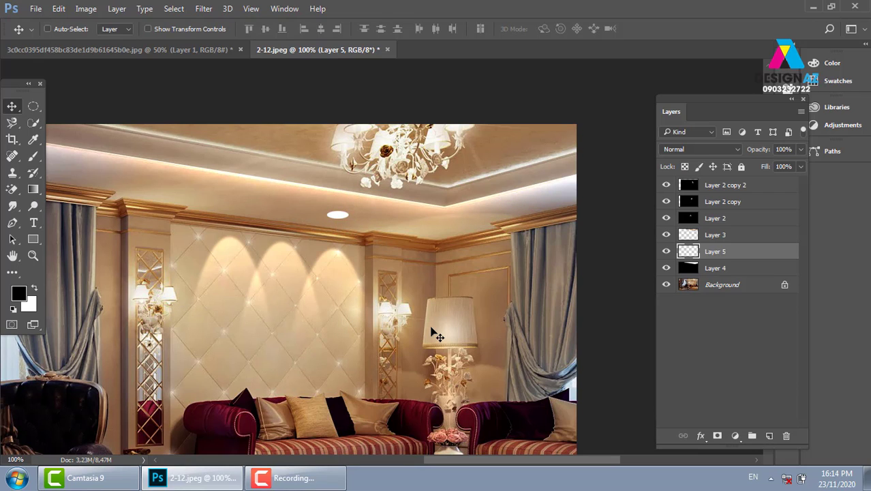
{"action": "key", "text": "Down"}
{"action": "key", "text": "Down"}
{"action": "mouse_move", "coordinate": [404, 355]}
{"action": "left_mouse_down"}
{"action": "mouse_move", "coordinate": [336, 233]}
{"action": "mouse_move", "coordinate": [298, 223]}
{"action": "left_mouse_up"}
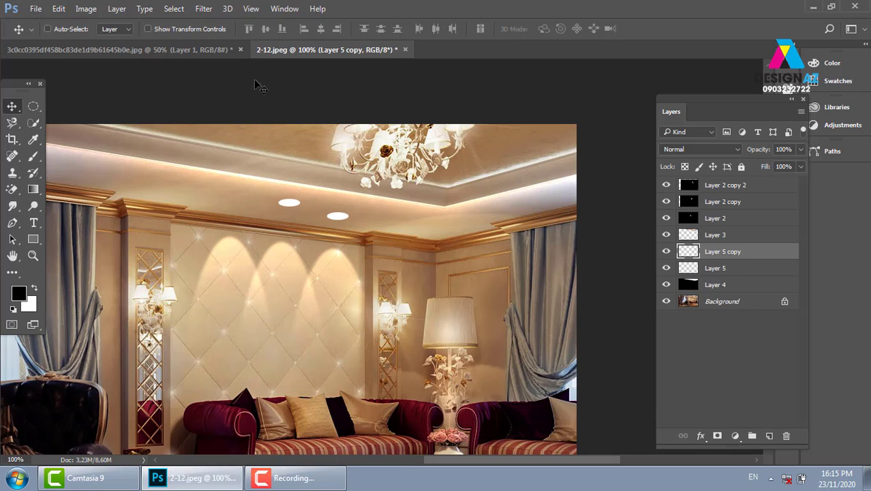
Apply a Gaussian Blur of about 2.7 pixels to the copied left light spot
{"action": "left_click", "coordinate": [203, 9]}
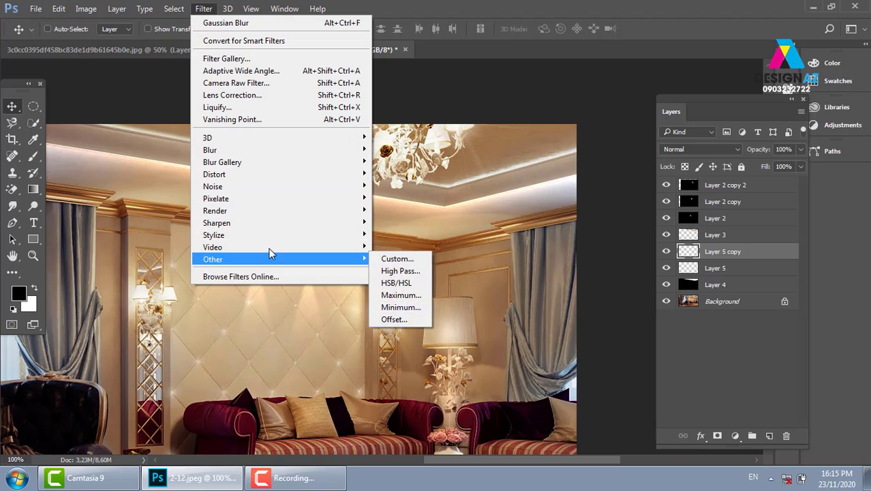
{"action": "mouse_move", "coordinate": [210, 150]}
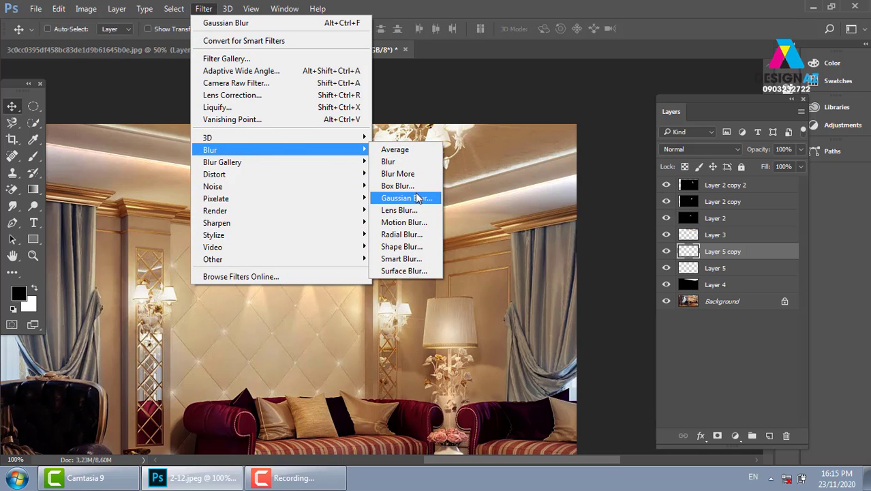
{"action": "left_click", "coordinate": [417, 198]}
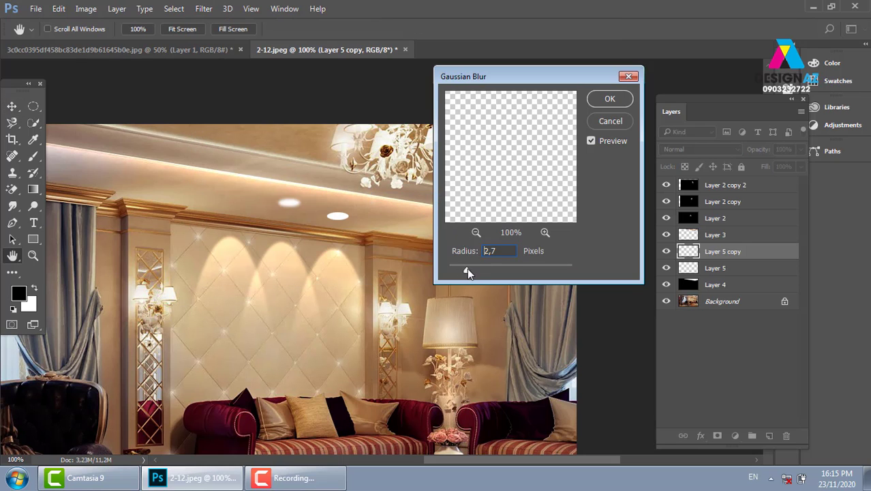
{"action": "left_click", "coordinate": [603, 101]}
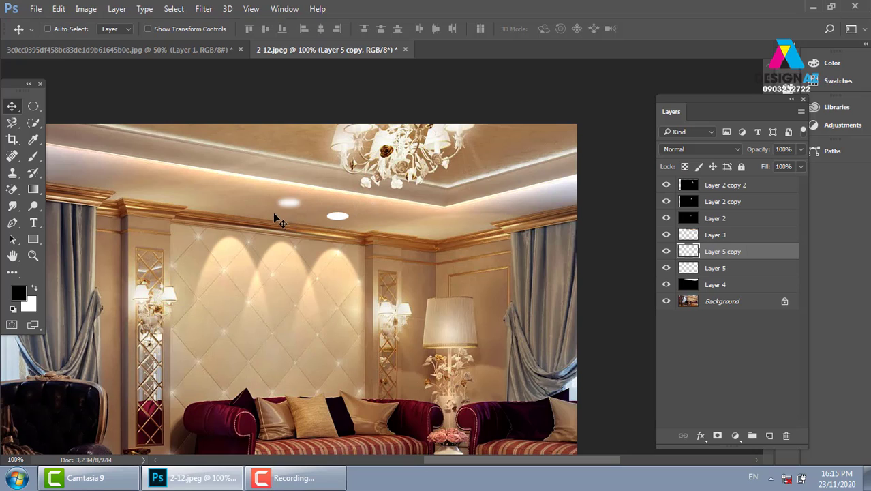
Fill a rectangular area with black on a new Layer 6, placed below the glow layer
{"action": "left_click", "coordinate": [770, 437]}
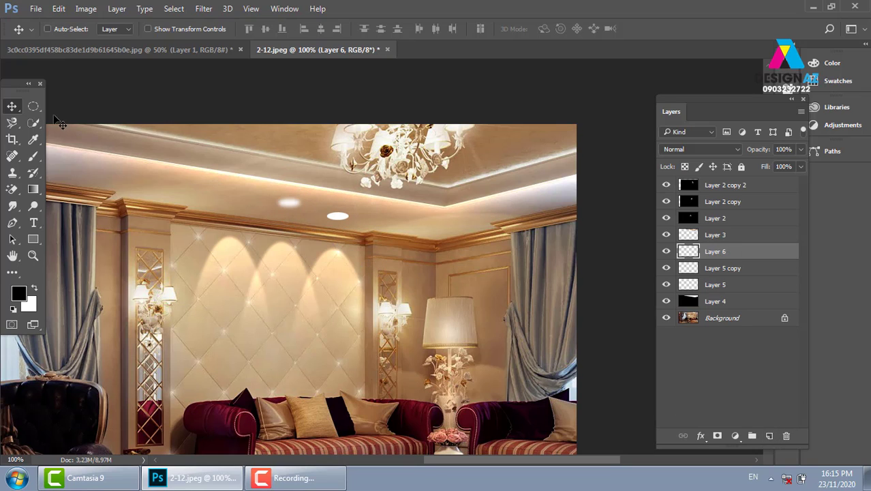
{"action": "left_click", "coordinate": [32, 107]}
{"action": "left_click", "coordinate": [70, 109]}
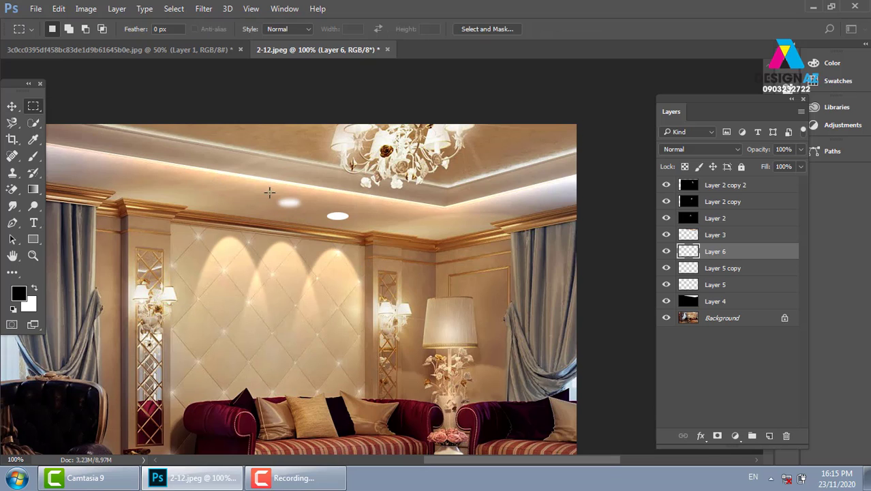
{"action": "left_click_drag", "start_coordinate": [245, 162], "coordinate": [367, 247]}
{"action": "key", "text": "alt+BackSpace"}
{"action": "key", "text": "ctrl+d"}
{"action": "key", "text": "v"}
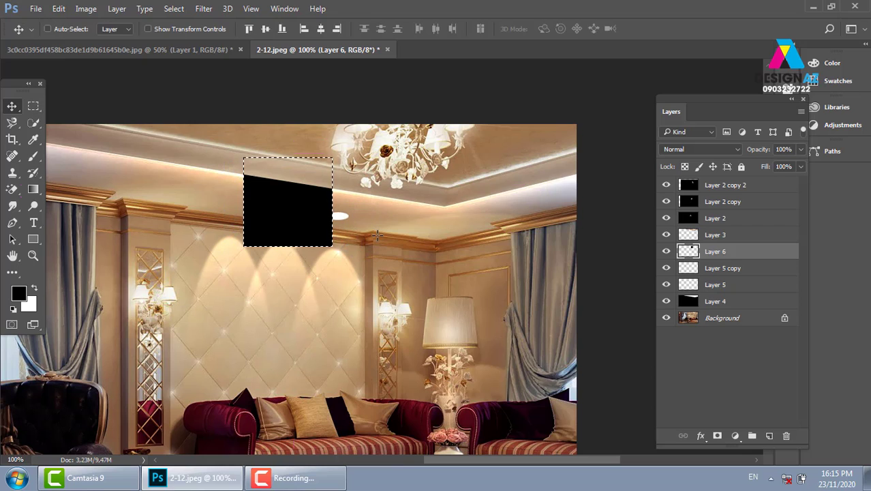
{"action": "key", "text": "ctrl+bracketleft"}
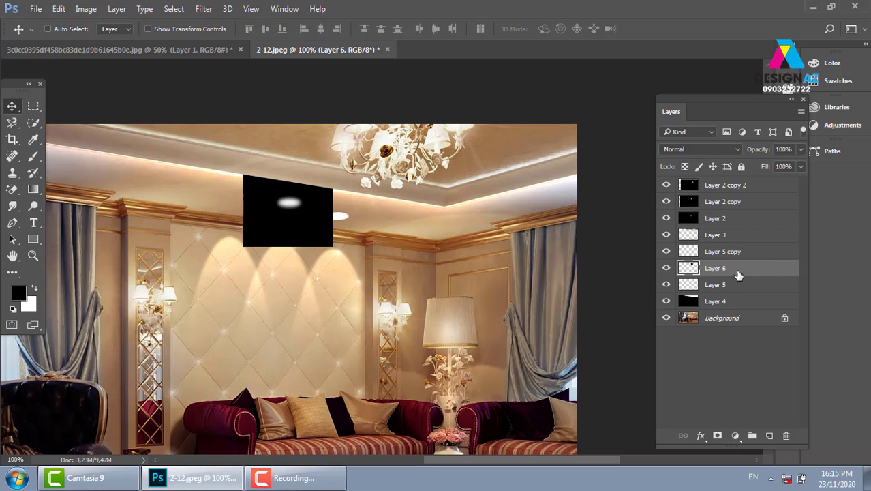
Select Layer 6 together with Layer 5 copy and reposition them together
{"action": "right_click", "coordinate": [314, 219]}
{"action": "left_click", "coordinate": [334, 230]}
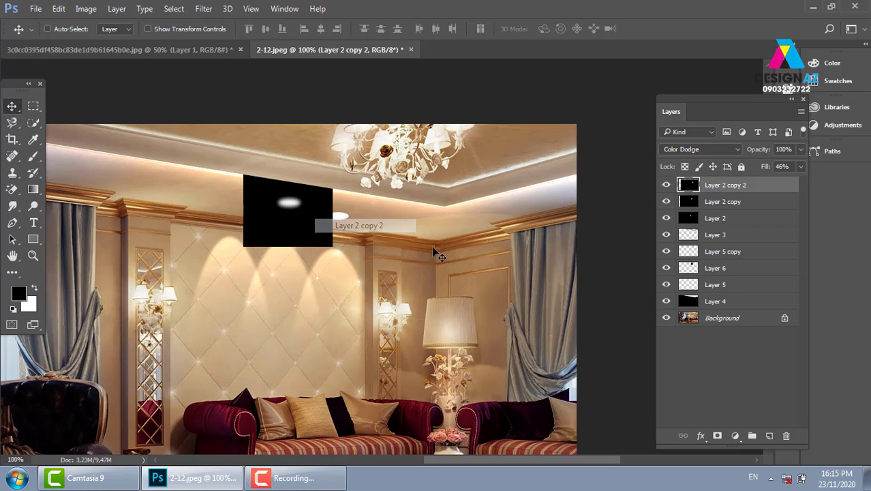
{"action": "right_click", "coordinate": [302, 219]}
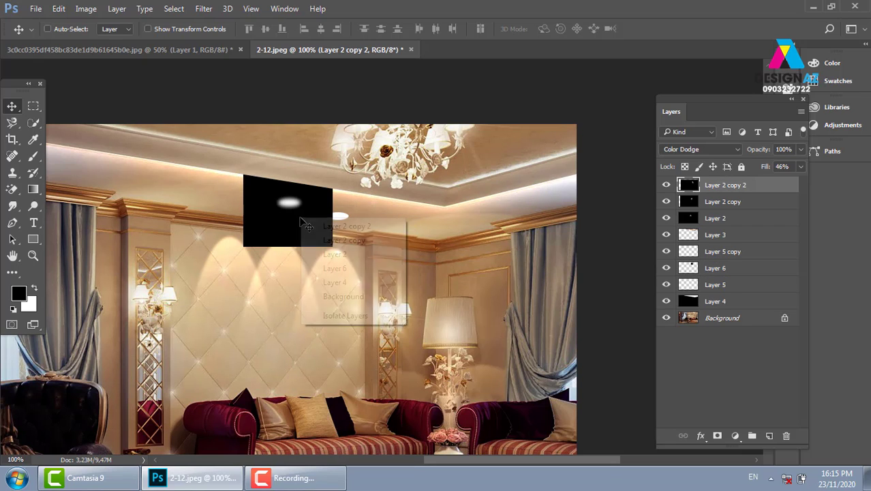
{"action": "left_click", "coordinate": [351, 255]}
{"action": "right_click", "coordinate": [259, 227]}
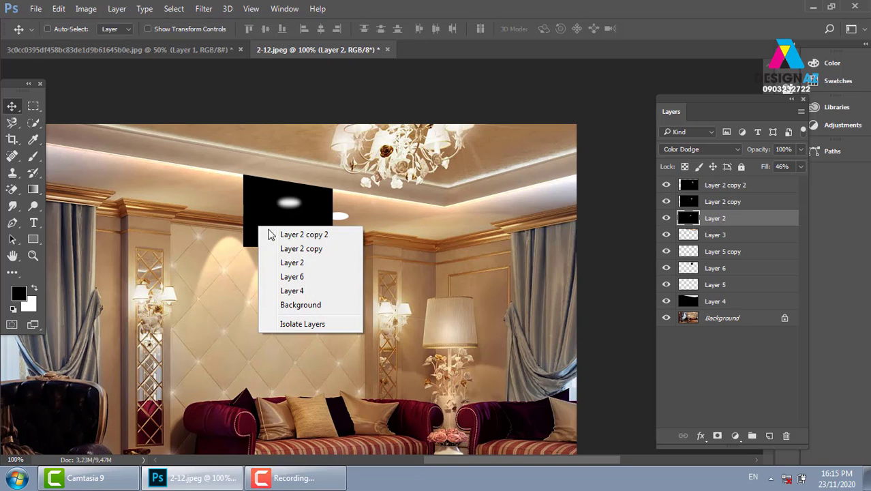
{"action": "left_click", "coordinate": [321, 281]}
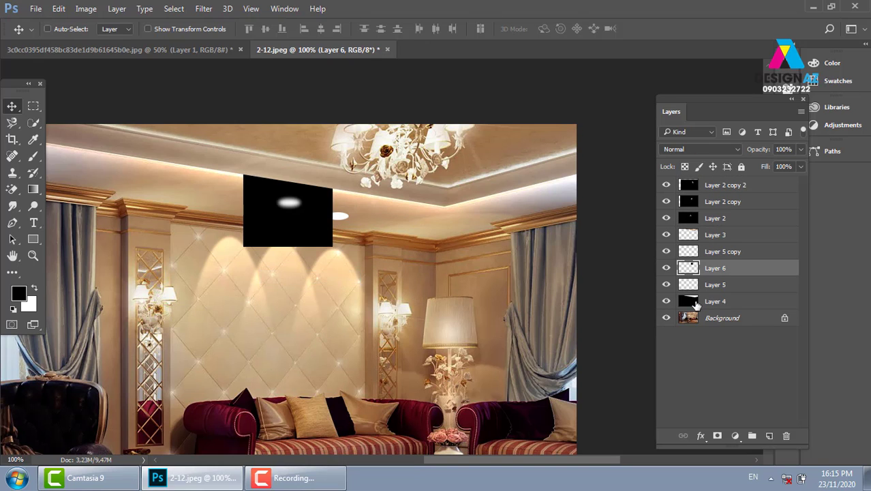
{"action": "left_click", "coordinate": [737, 252], "text": "ctrl"}
{"action": "left_click_drag", "start_coordinate": [278, 216], "coordinate": [284, 232]}
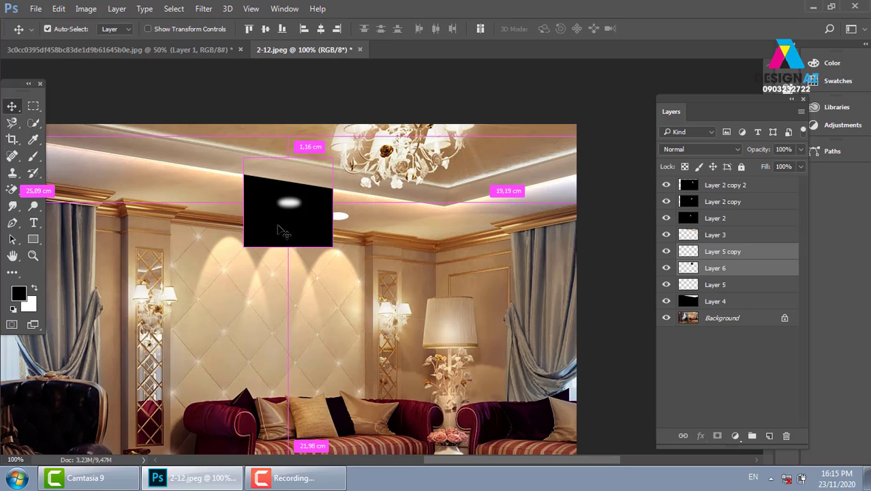
Set Layer 5 copy to Color Dodge at 59% fill and move both light layers into place
{"action": "left_click", "coordinate": [723, 252]}
{"action": "left_click", "coordinate": [718, 149]}
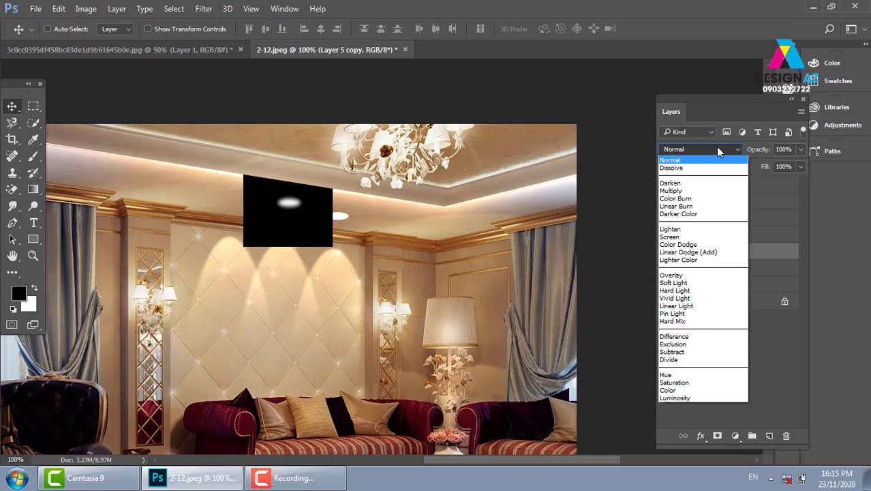
{"action": "left_click", "coordinate": [678, 244]}
{"action": "left_click_drag", "start_coordinate": [317, 236], "coordinate": [366, 247]}
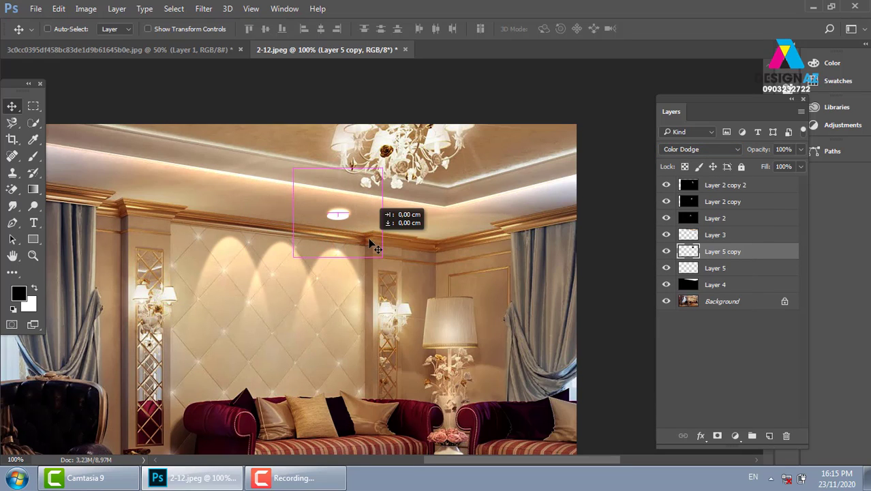
{"action": "left_click", "coordinate": [370, 240]}
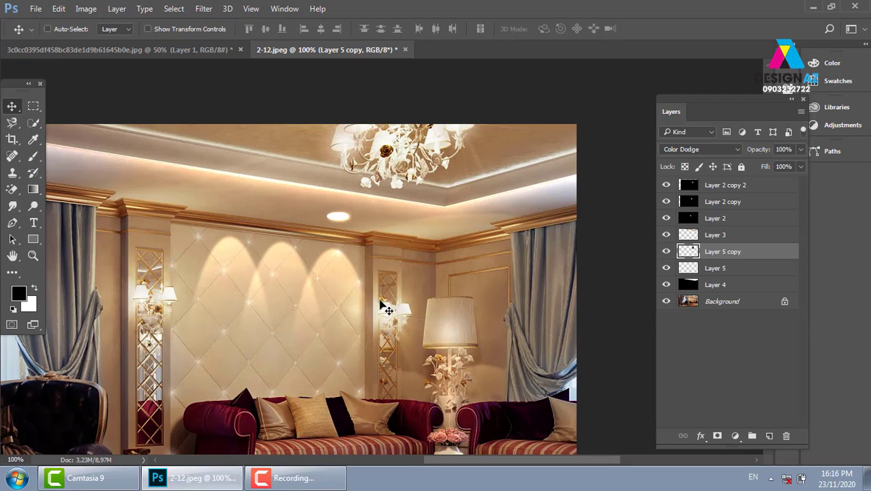
{"action": "left_click", "coordinate": [801, 167]}
{"action": "left_click_drag", "start_coordinate": [774, 183], "coordinate": [775, 183]}
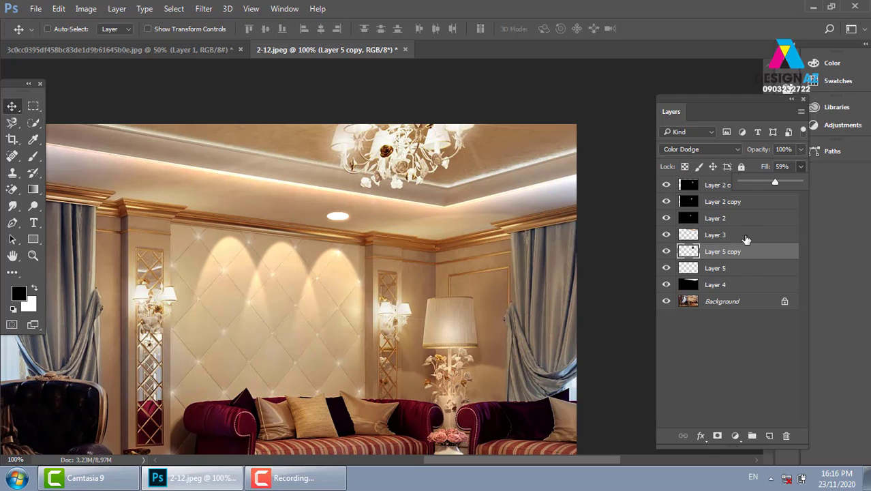
{"action": "left_click", "coordinate": [749, 267], "text": "shift"}
{"action": "left_click_drag", "start_coordinate": [386, 236], "coordinate": [387, 255]}
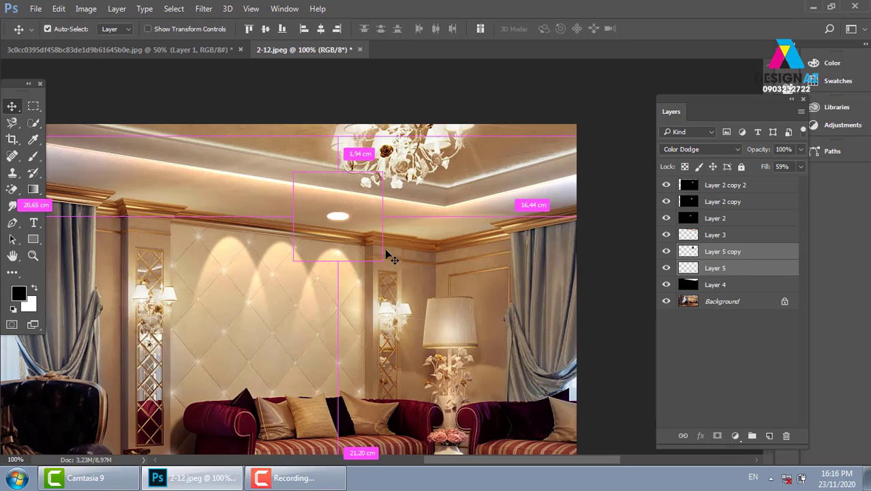
Group Layer 5 and Layer 5 copy as Group 1 and duplicate it into three ceiling lights
{"action": "key", "text": "ctrl+g"}
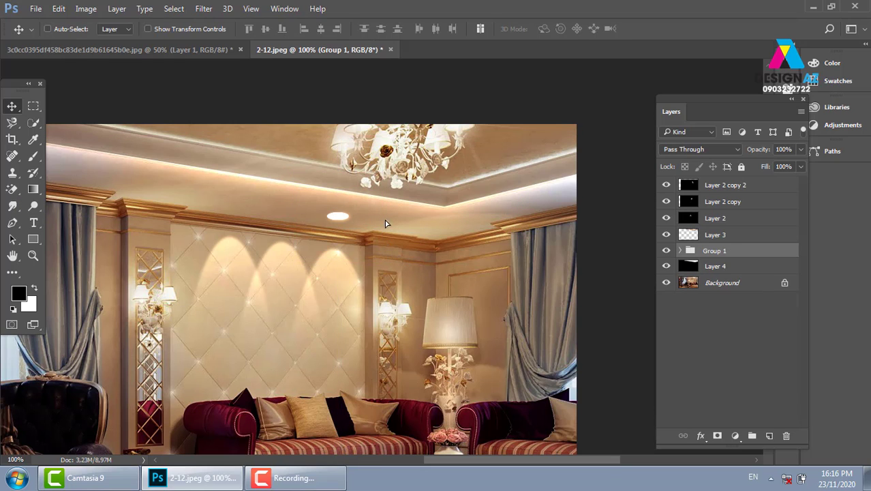
{"action": "mouse_move", "coordinate": [385, 220]}
{"action": "left_mouse_down"}
{"action": "mouse_move", "coordinate": [285, 198]}
{"action": "mouse_move", "coordinate": [342, 210]}
{"action": "mouse_move", "coordinate": [285, 207]}
{"action": "left_mouse_up"}
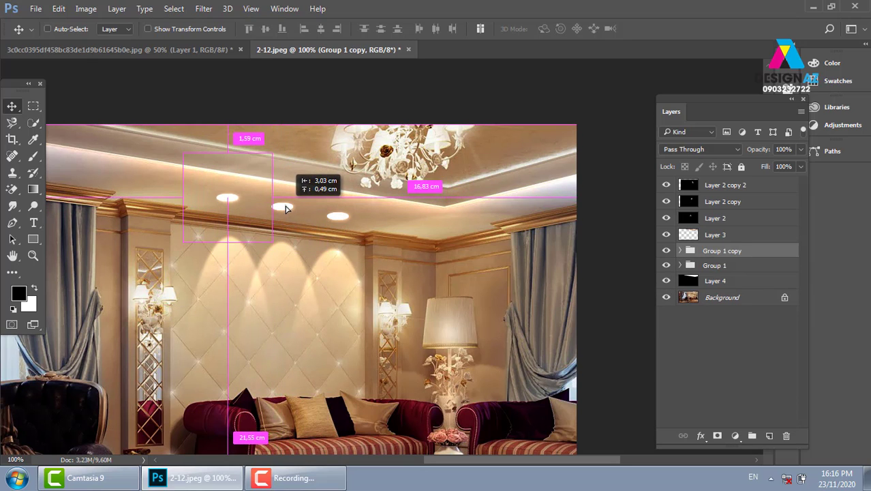
{"action": "left_click_drag", "start_coordinate": [285, 207], "coordinate": [285, 206]}
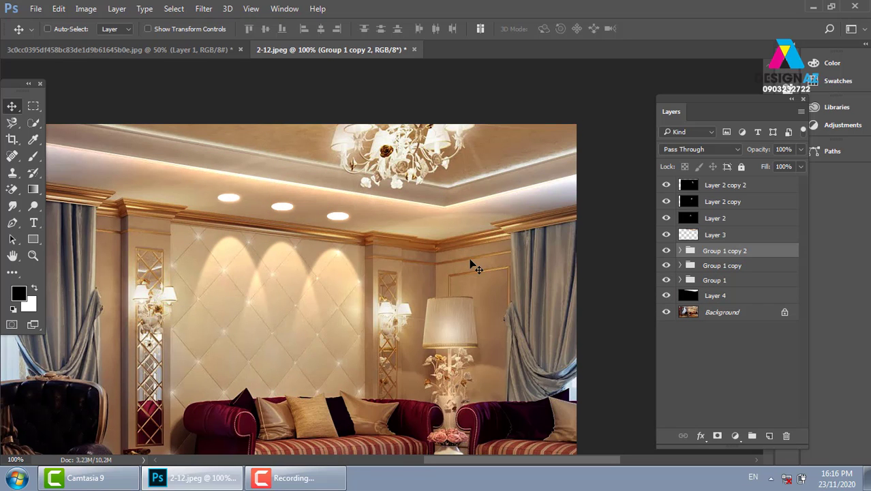
{"action": "key", "text": "ctrl+minus"}
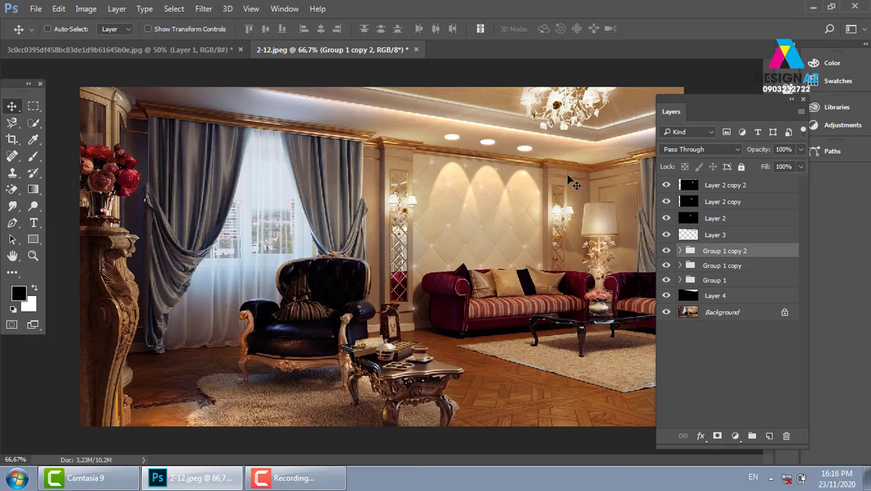
{"action": "left_click_drag", "start_coordinate": [481, 180], "coordinate": [323, 131]}
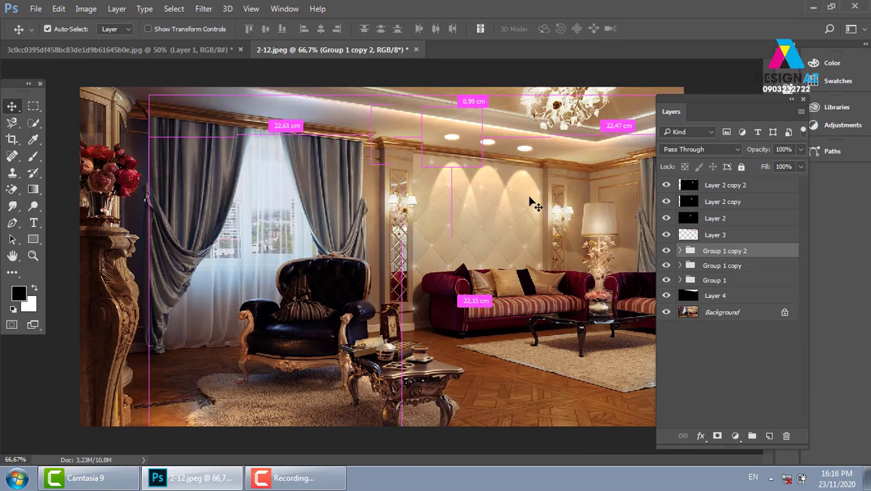
{"action": "mouse_move", "coordinate": [323, 131]}
{"action": "left_mouse_down"}
{"action": "mouse_move", "coordinate": [573, 224]}
{"action": "mouse_move", "coordinate": [390, 253]}
{"action": "mouse_move", "coordinate": [428, 245]}
{"action": "left_mouse_up"}
{"action": "key", "text": "f"}
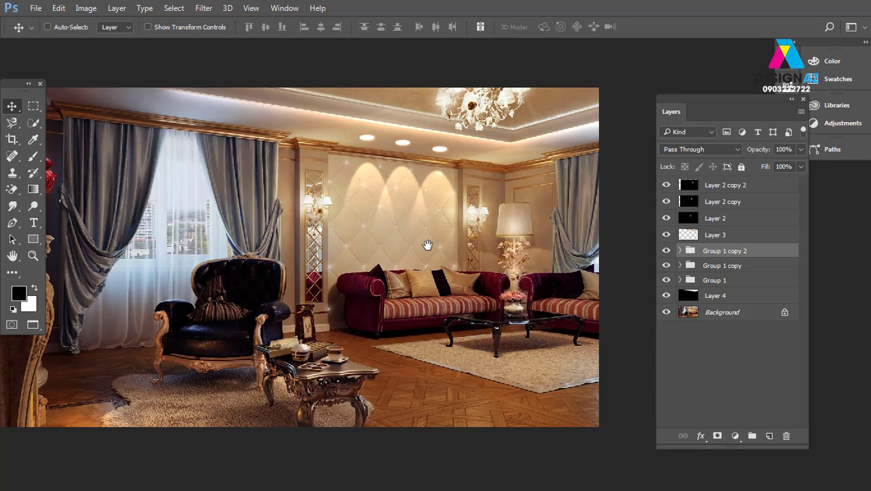
{"action": "scroll", "coordinate": [428, 245], "scroll_direction": "down", "scroll_amount": 1}
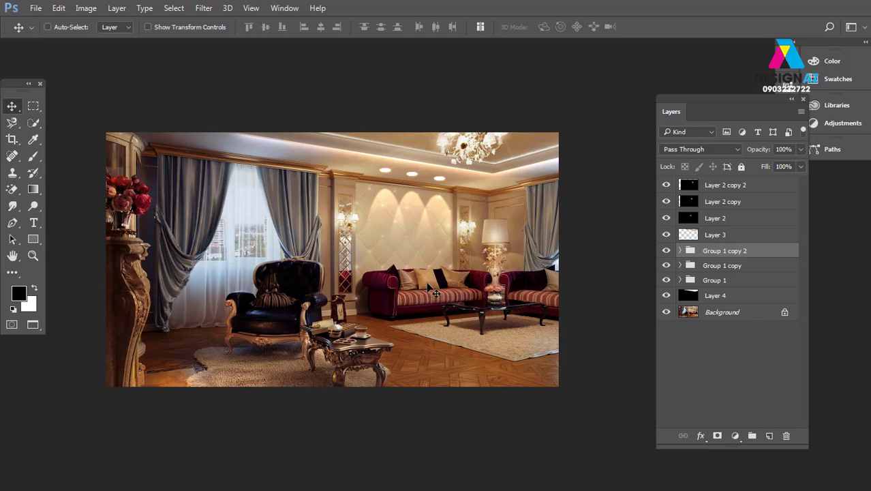
Turn off Auto-Select and stamp all visible layers into a merged layer on top
{"action": "left_click", "coordinate": [48, 27]}
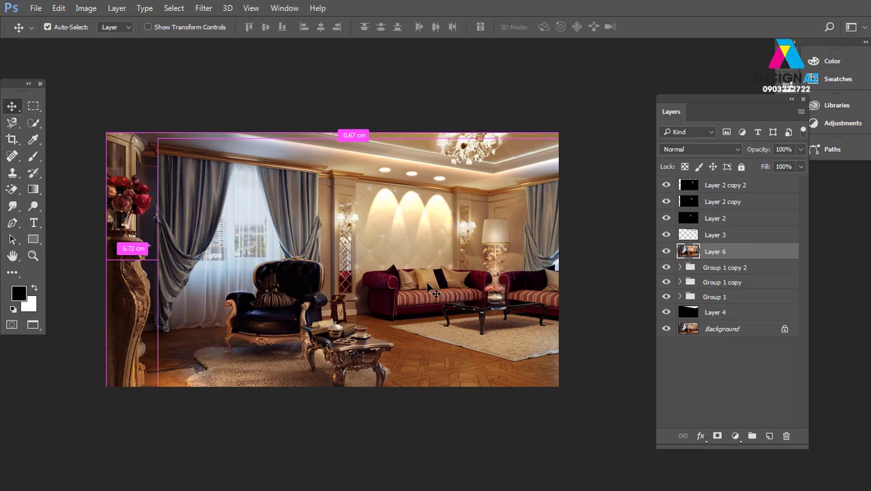
{"action": "left_click", "coordinate": [773, 187]}
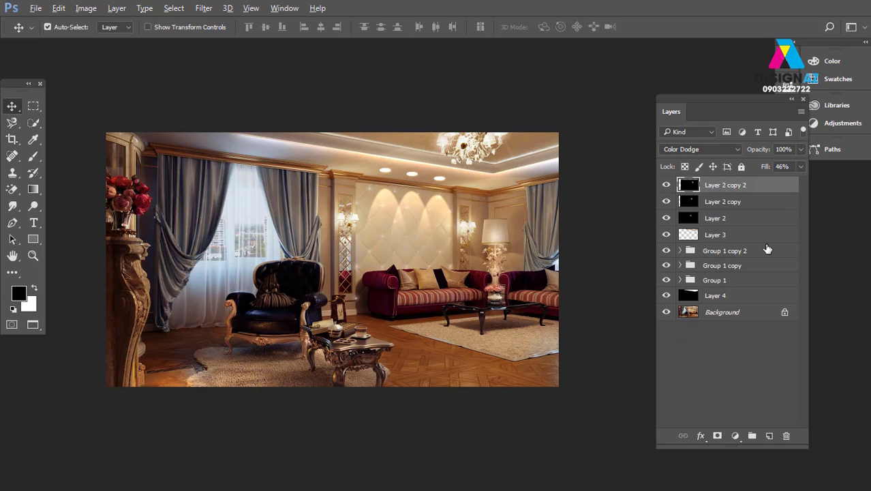
{"action": "key", "text": "ctrl+shift+alt+e"}
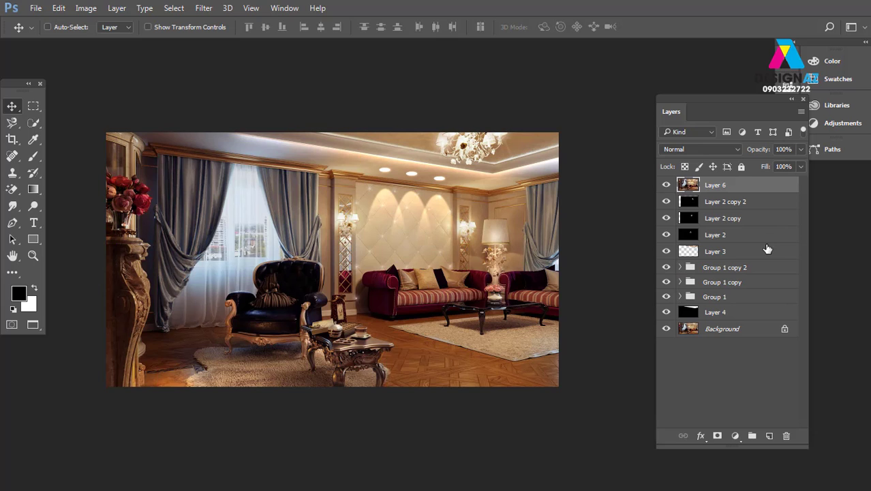
{"action": "left_click_drag", "start_coordinate": [296, 178], "coordinate": [292, 214]}
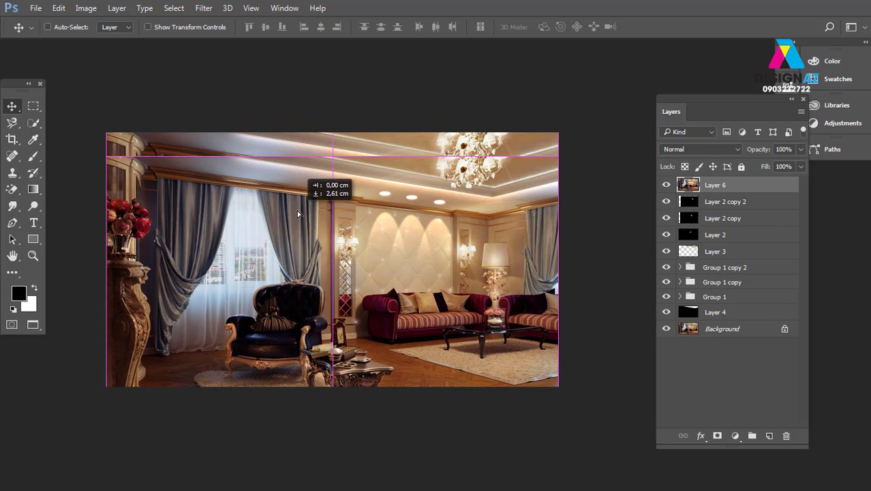
{"action": "key", "text": "ctrl+z"}
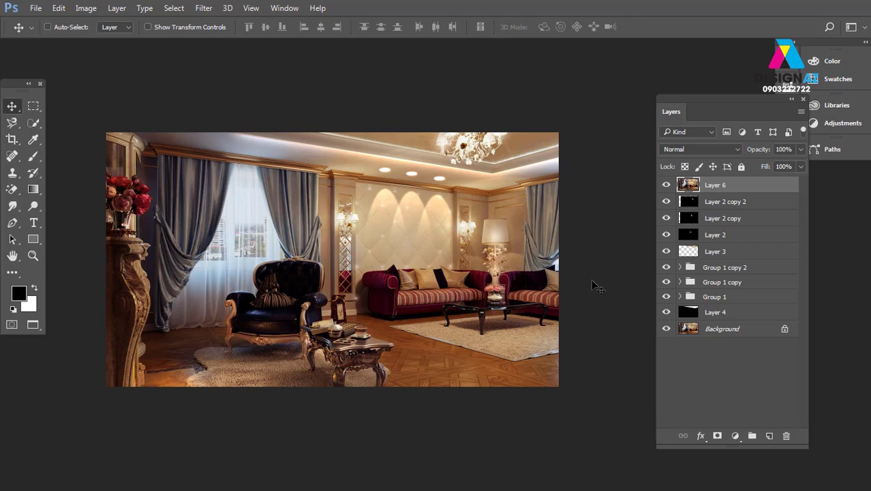
Set the merged layer to Screen and a duplicate of it to Multiply at 66% fill
{"action": "left_click", "coordinate": [731, 151]}
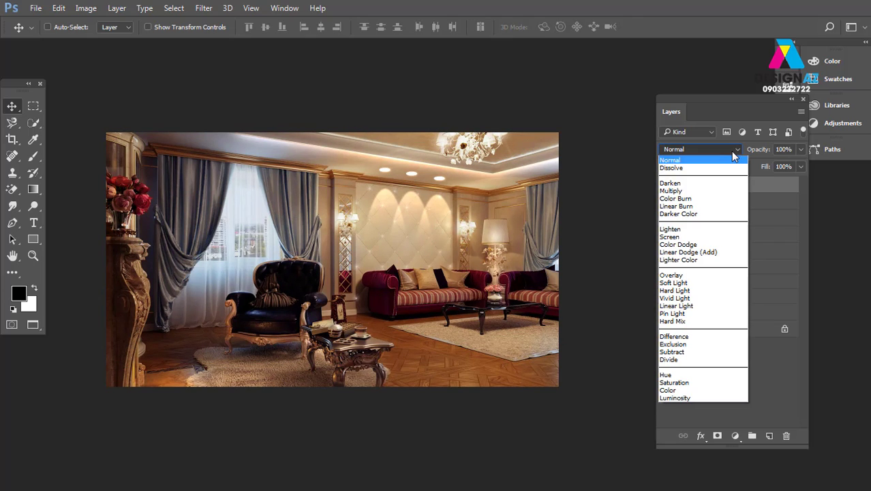
{"action": "left_click", "coordinate": [697, 237]}
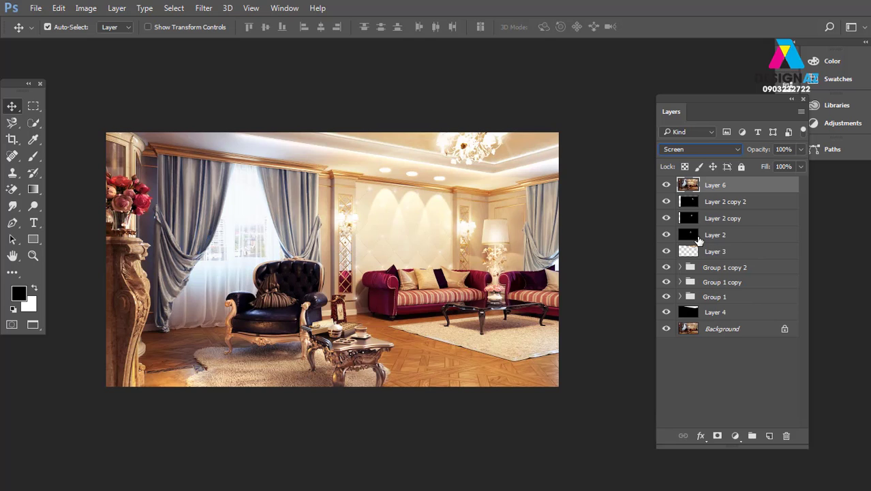
{"action": "key", "text": "ctrl+j"}
{"action": "left_click", "coordinate": [717, 150]}
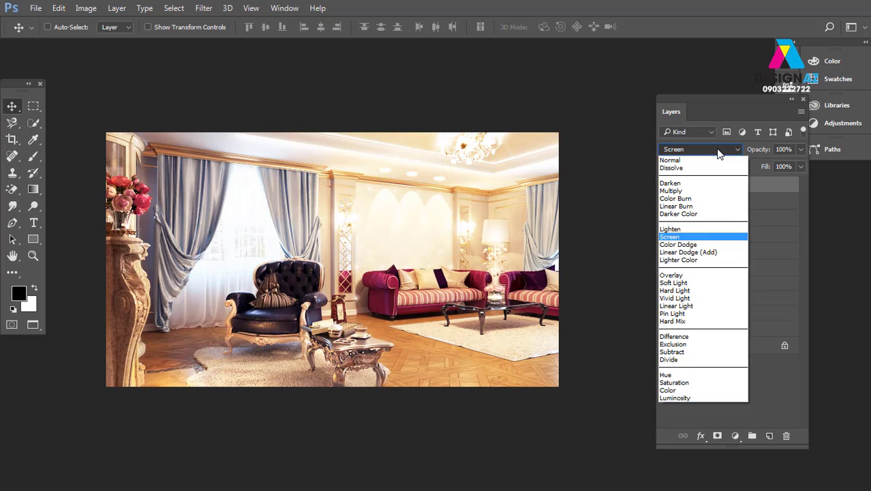
{"action": "left_click", "coordinate": [693, 192]}
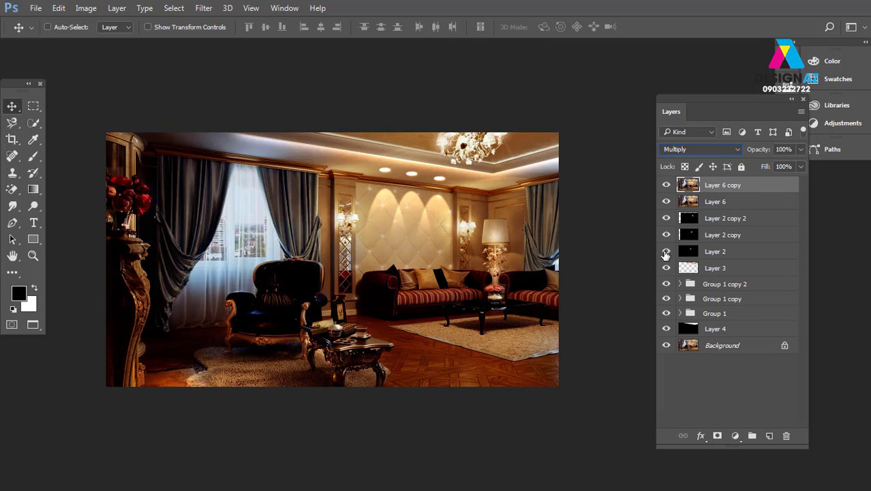
{"action": "left_click", "coordinate": [801, 167]}
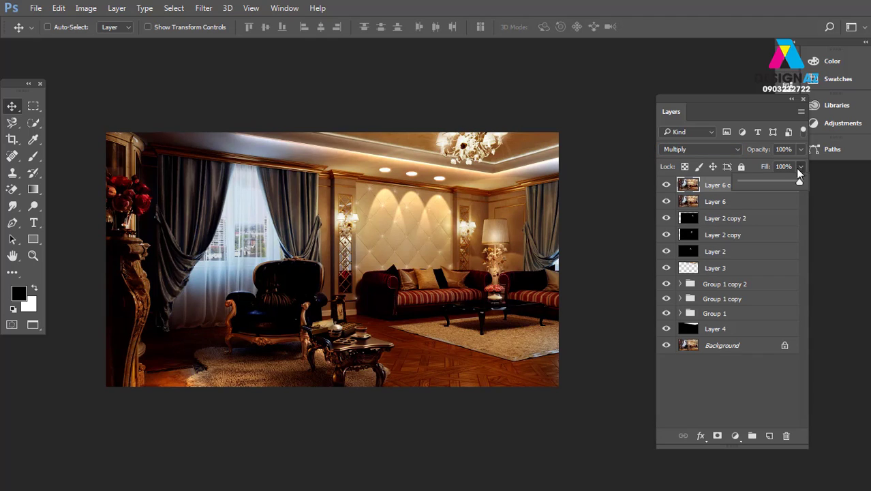
{"action": "left_click", "coordinate": [780, 182]}
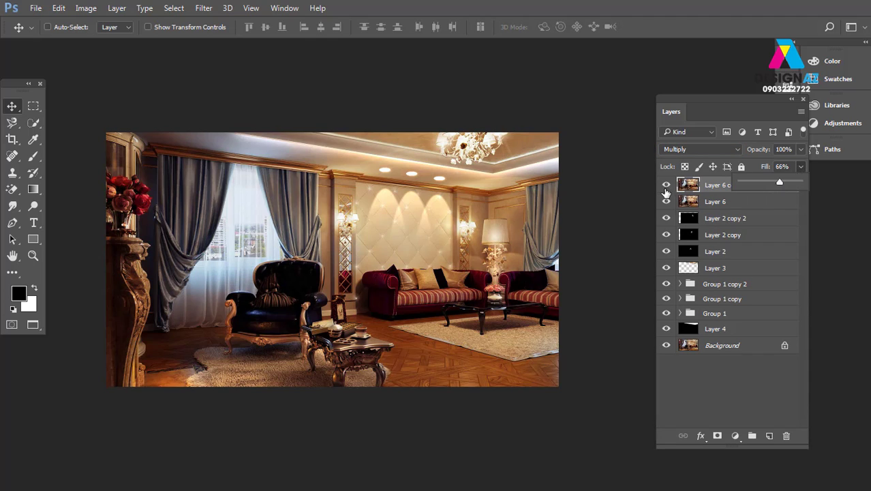
Lower Layer 6's fill to 55% and compare by toggling Layer 6 copy, Layer 6 and Background
{"action": "left_click", "coordinate": [769, 207]}
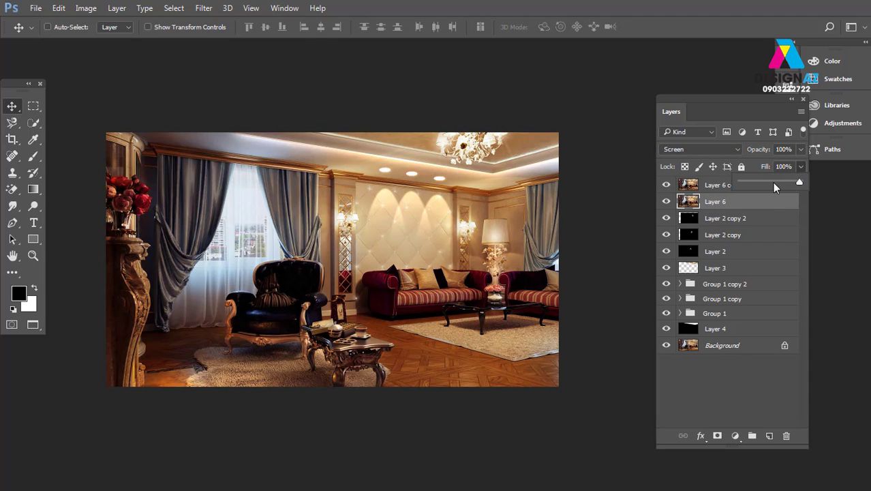
{"action": "left_click", "coordinate": [774, 182]}
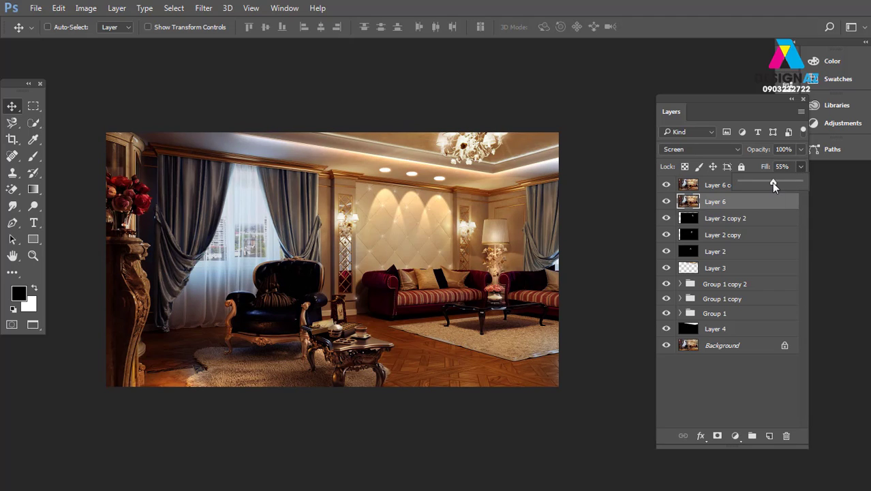
{"action": "left_click", "coordinate": [666, 185]}
{"action": "left_click", "coordinate": [667, 202]}
{"action": "left_click", "coordinate": [666, 346]}
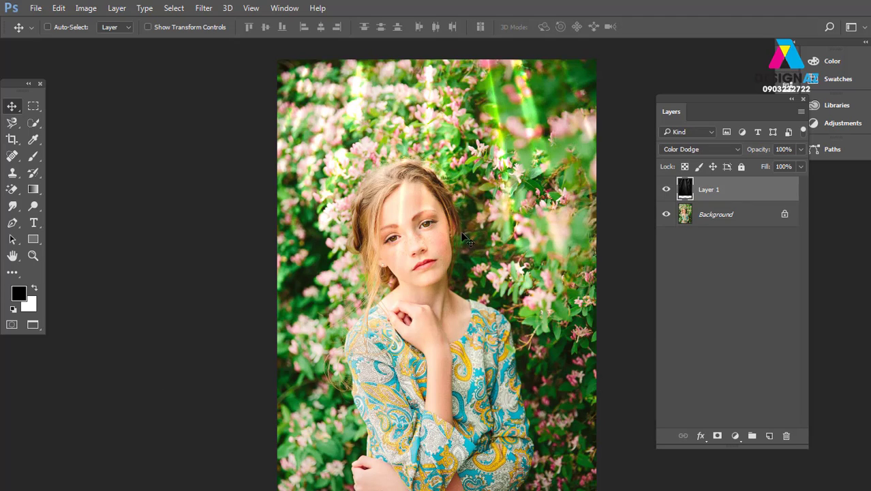
Delete the portrait's light-leak layer, go full screen, and add an empty Layer 1
{"action": "left_click_drag", "start_coordinate": [508, 137], "coordinate": [486, 95]}
{"action": "key", "text": "Delete"}
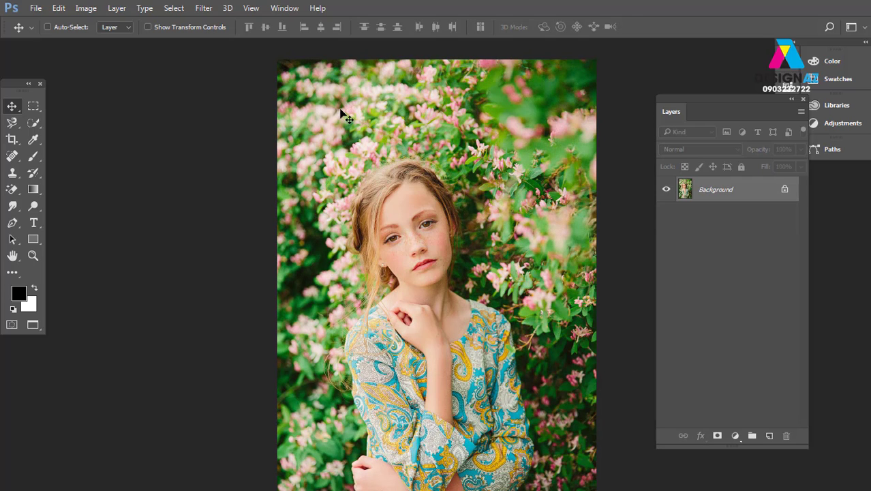
{"action": "key", "text": "f"}
{"action": "key", "text": "f"}
{"action": "key", "text": "f"}
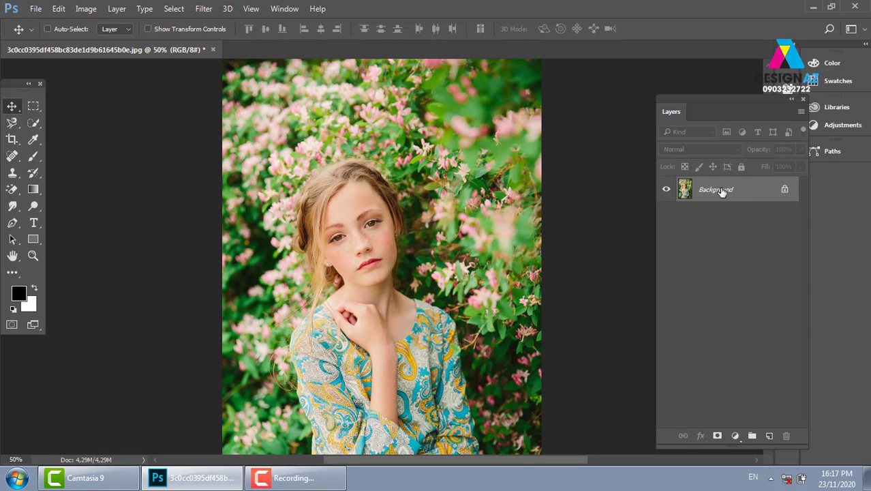
{"action": "left_click", "coordinate": [770, 439]}
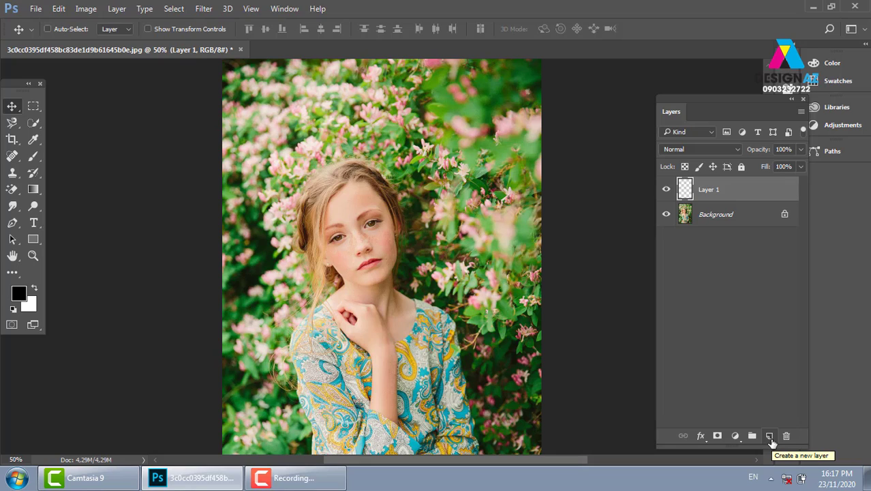
Make a black square near the girl's eye and a white copy of it beside it
{"action": "left_click", "coordinate": [33, 106]}
{"action": "left_click_drag", "start_coordinate": [290, 198], "coordinate": [343, 251]}
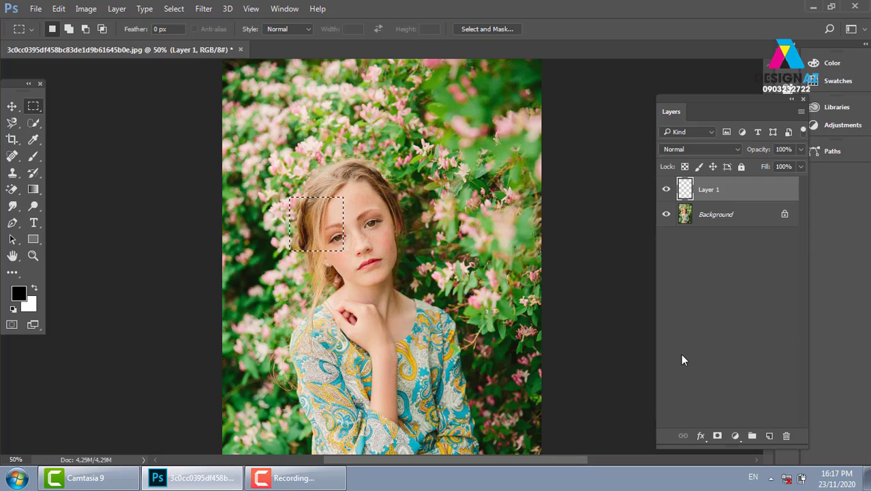
{"action": "key", "text": "alt+BackSpace"}
{"action": "key", "text": "v"}
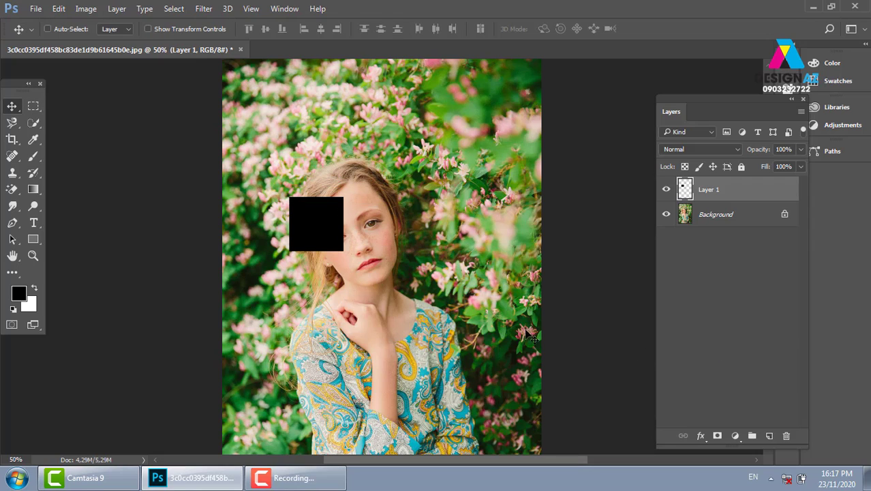
{"action": "mouse_move", "coordinate": [322, 250]}
{"action": "left_mouse_down"}
{"action": "mouse_move", "coordinate": [469, 251]}
{"action": "mouse_move", "coordinate": [453, 251]}
{"action": "left_mouse_up"}
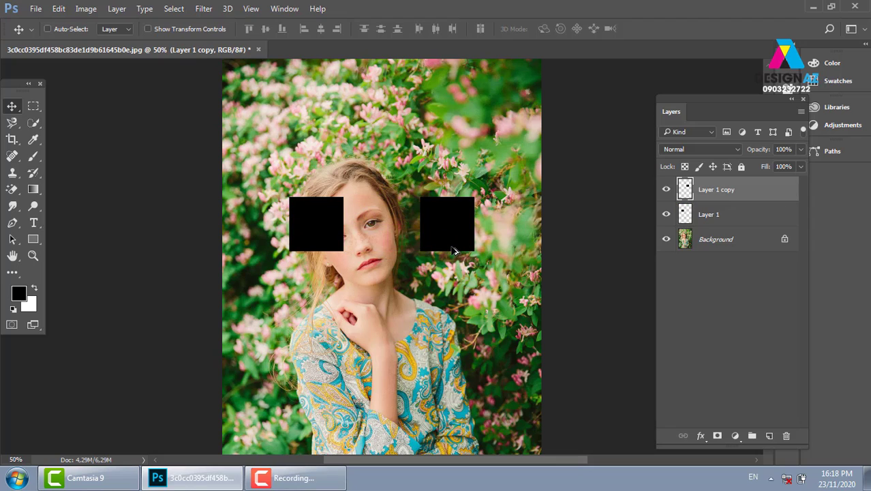
{"action": "key", "text": "ctrl+shift+BackSpace"}
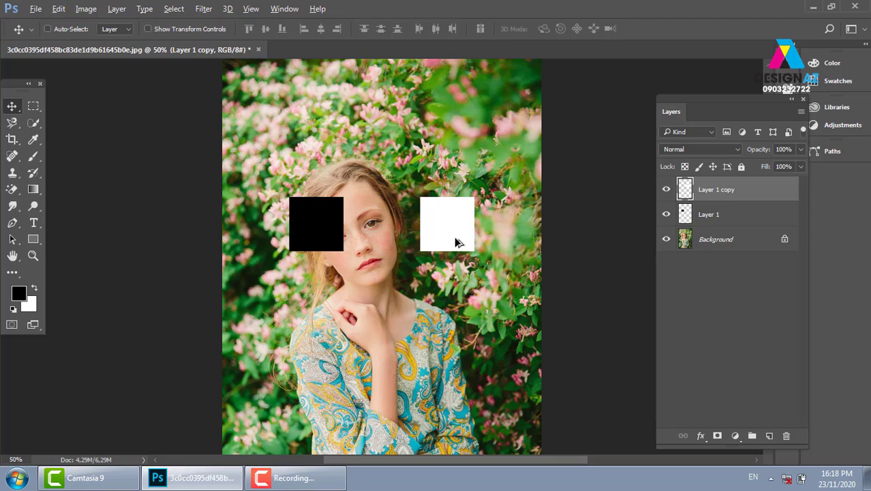
{"action": "left_click_drag", "start_coordinate": [458, 240], "coordinate": [391, 250]}
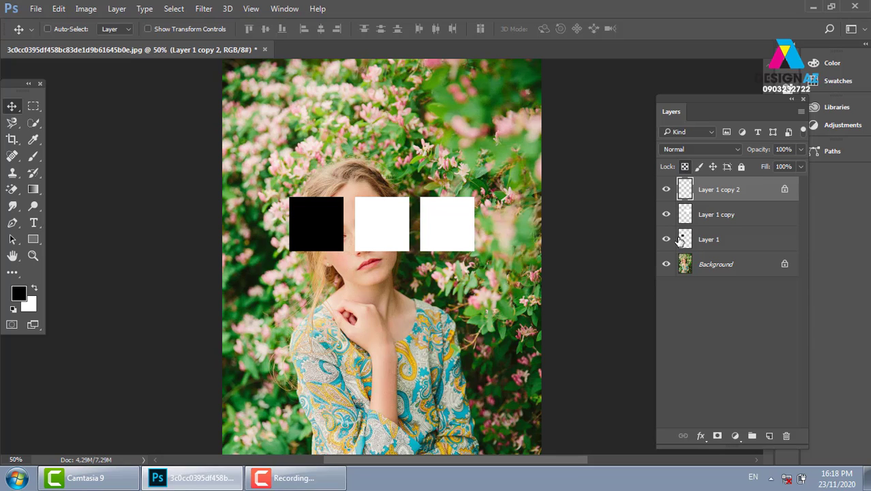
Fill the middle square with 50% Gray and butt the white and black squares against it
{"action": "left_click", "coordinate": [90, 13]}
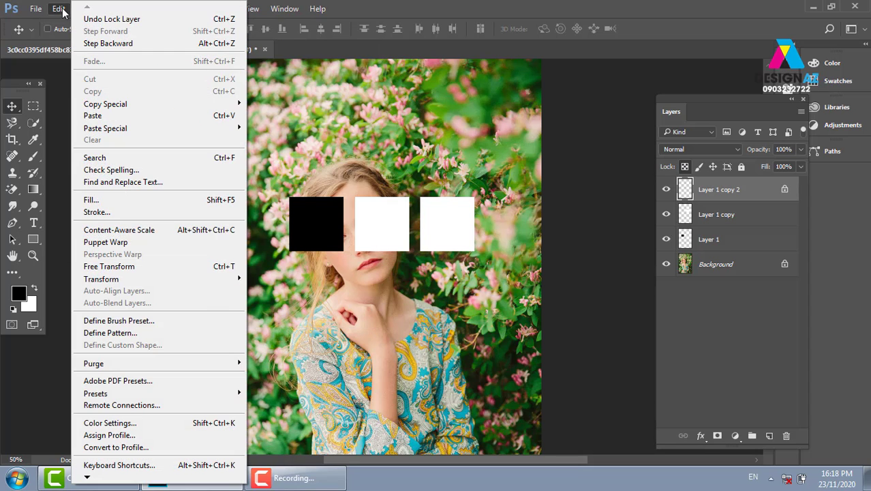
{"action": "mouse_move", "coordinate": [58, 9]}
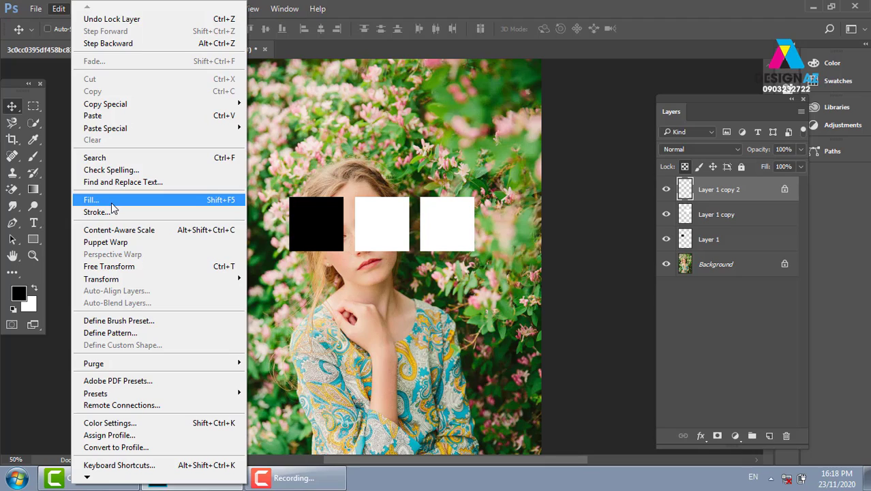
{"action": "left_click", "coordinate": [113, 205]}
{"action": "left_click", "coordinate": [604, 85]}
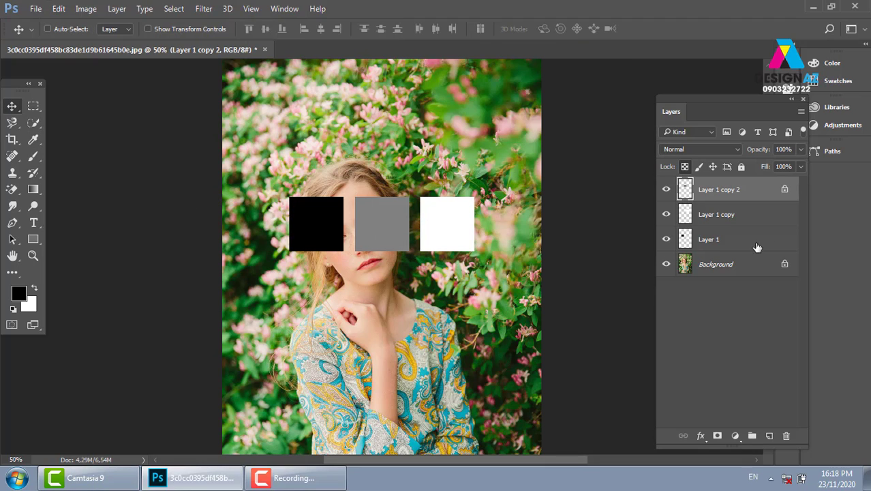
{"action": "right_click", "coordinate": [467, 228]}
{"action": "left_click", "coordinate": [491, 234]}
{"action": "left_click_drag", "start_coordinate": [469, 233], "coordinate": [457, 233]}
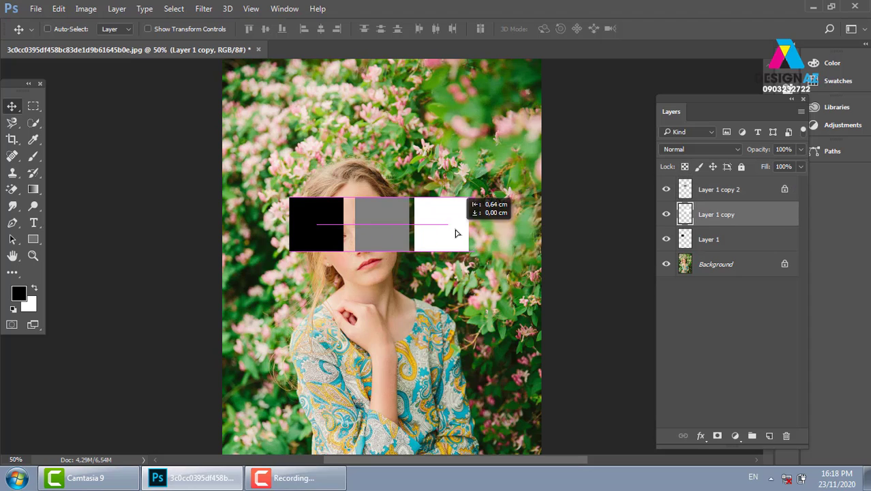
{"action": "right_click", "coordinate": [331, 233]}
{"action": "left_click", "coordinate": [348, 235]}
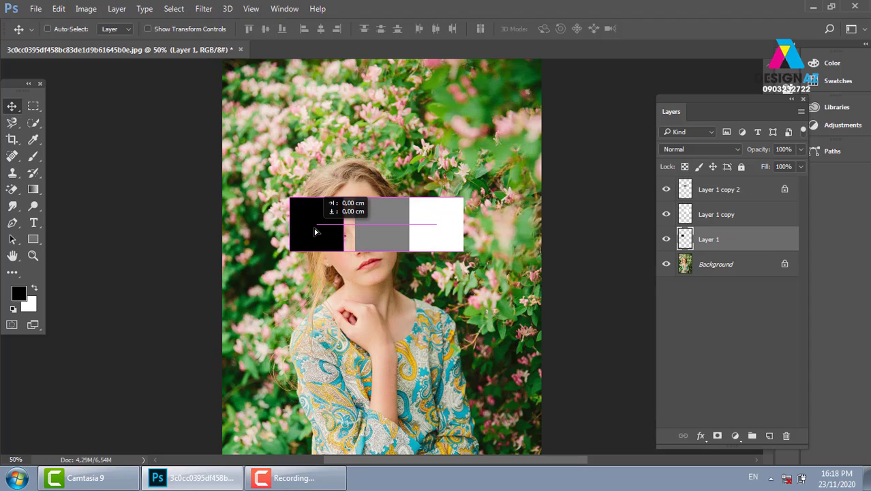
{"action": "left_click_drag", "start_coordinate": [310, 234], "coordinate": [322, 234]}
Merge the three squares into one layer and move the strip down over the mouth and chin
{"action": "left_click", "coordinate": [735, 193]}
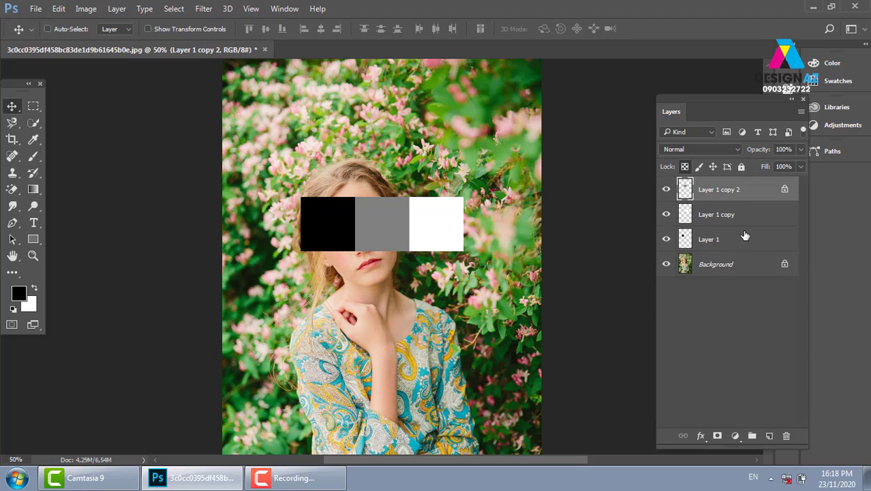
{"action": "left_click", "coordinate": [744, 237], "text": "shift"}
{"action": "key", "text": "ctrl+e"}
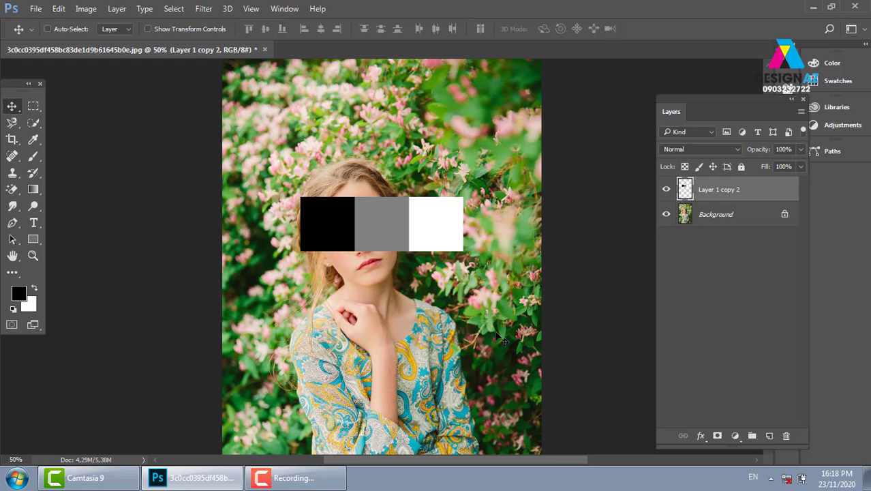
{"action": "key", "text": "ctrl+plus"}
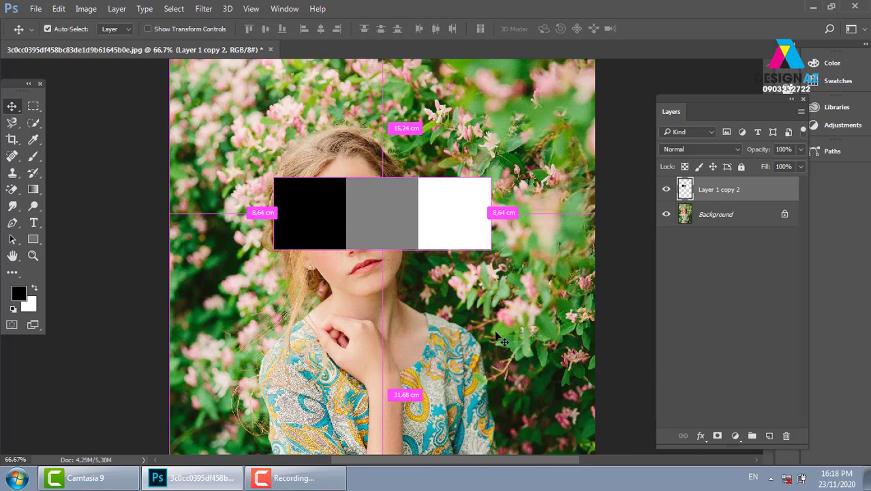
{"action": "key", "text": "ctrl+plus"}
{"action": "left_click_drag", "start_coordinate": [494, 306], "coordinate": [493, 282]}
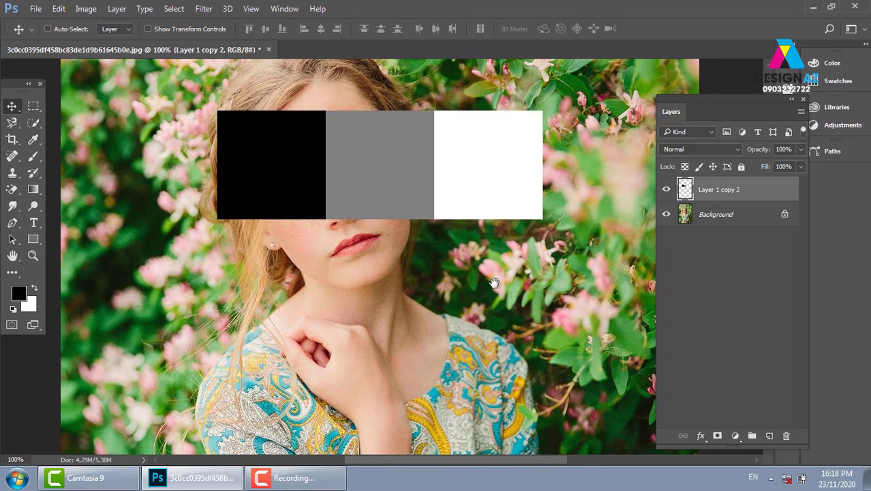
{"action": "key", "text": "f"}
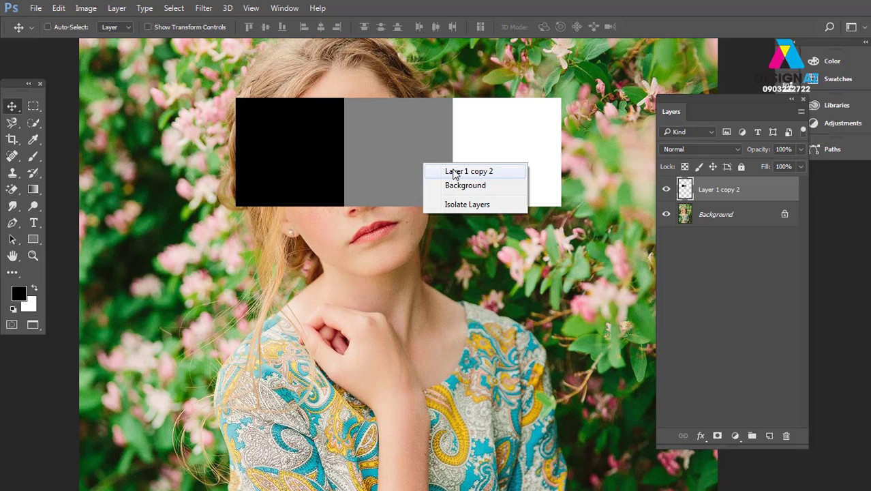
{"action": "left_click", "coordinate": [436, 175]}
{"action": "left_click_drag", "start_coordinate": [425, 182], "coordinate": [400, 285]}
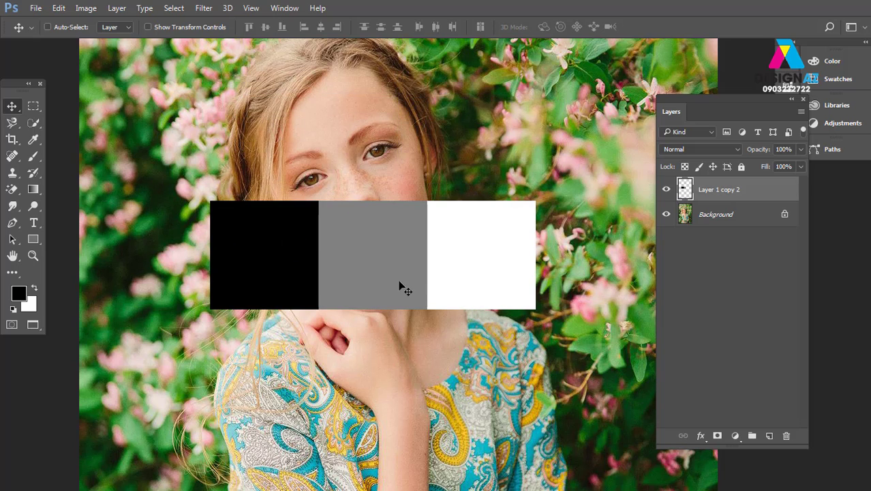
{"action": "left_click", "coordinate": [714, 146]}
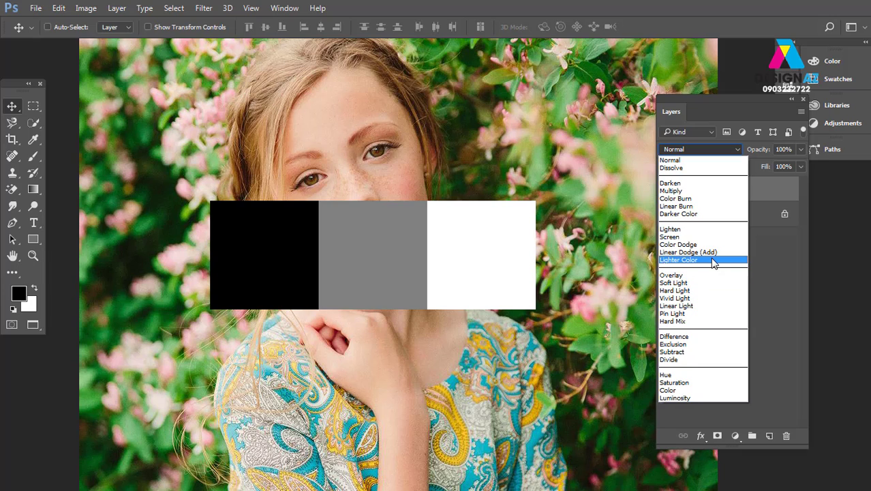
{"action": "left_click", "coordinate": [674, 275]}
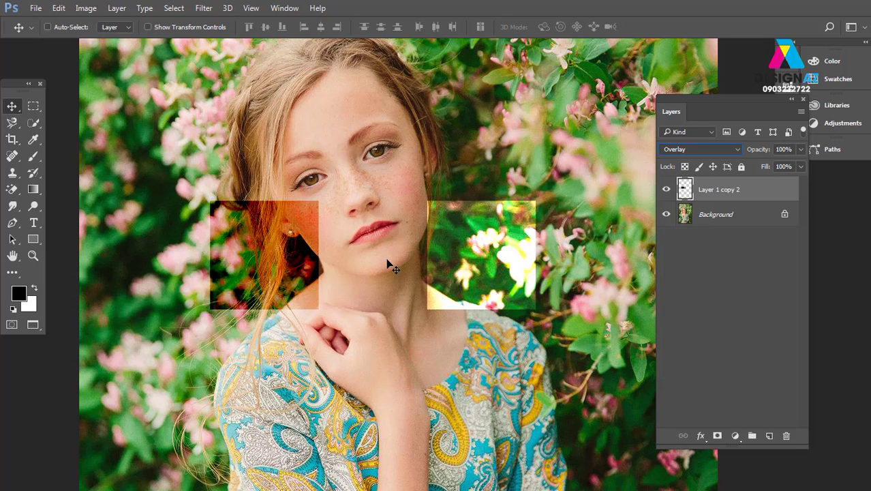
{"action": "key", "text": "ctrl+plus"}
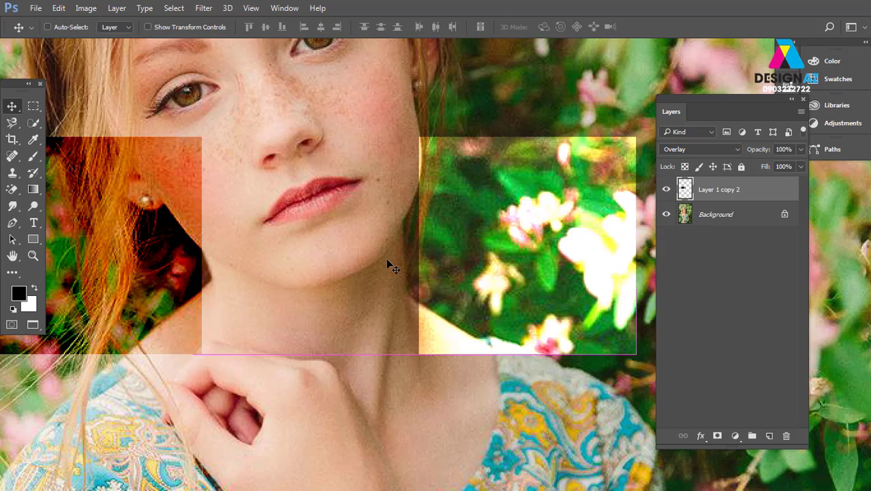
{"action": "scroll", "coordinate": [465, 277], "scroll_direction": "right", "scroll_amount": 2}
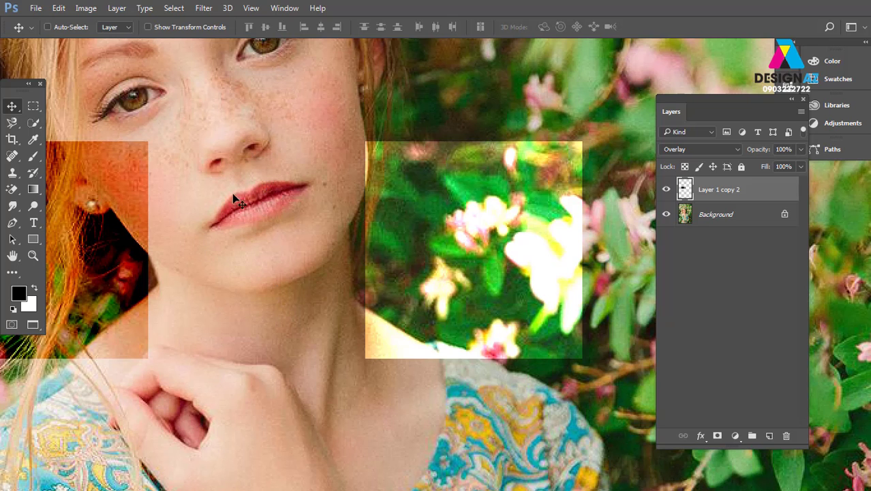
{"action": "left_click", "coordinate": [667, 189]}
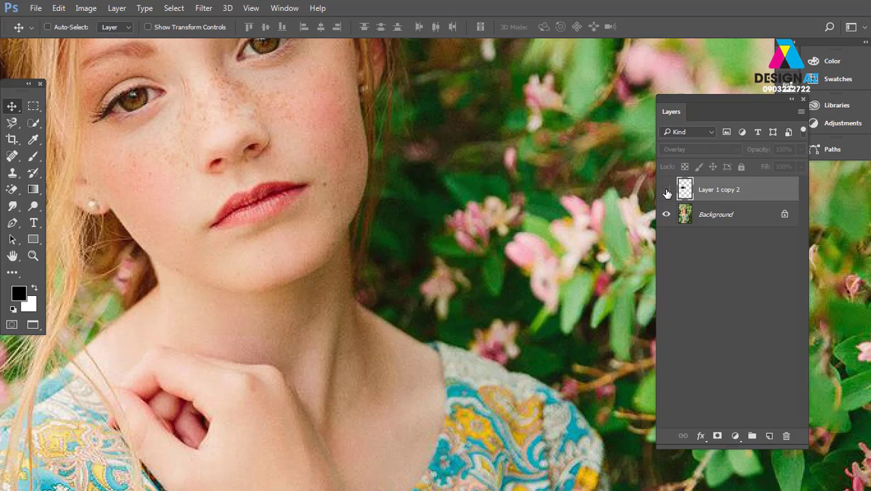
{"action": "left_click", "coordinate": [667, 190]}
{"action": "left_click", "coordinate": [667, 191]}
{"action": "left_click", "coordinate": [667, 191]}
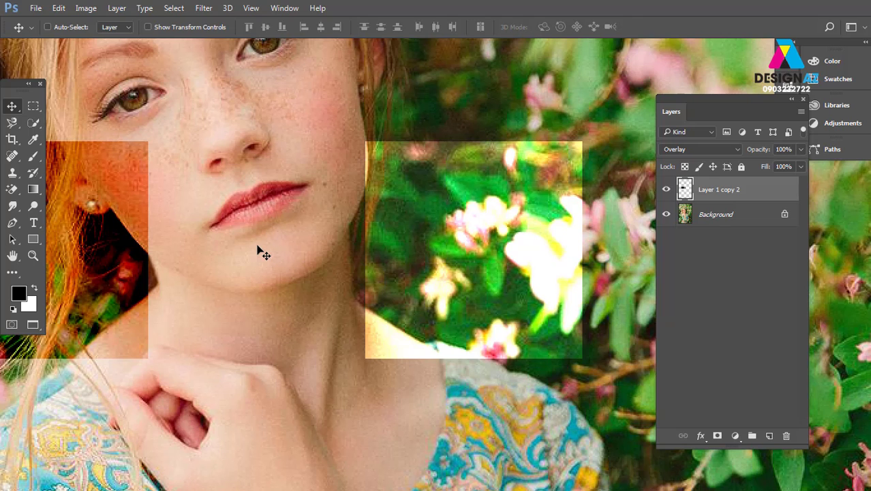
{"action": "key", "text": "ctrl+0"}
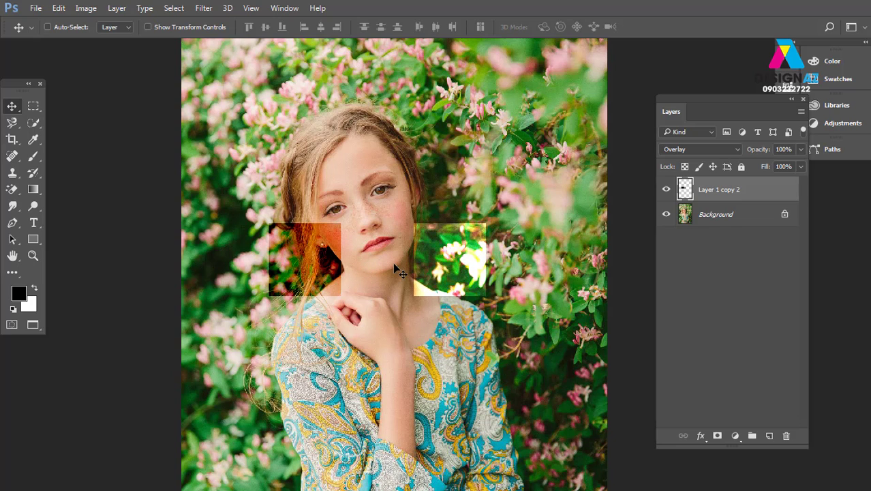
{"action": "key", "text": "ctrl+plus"}
{"action": "left_click", "coordinate": [705, 152]}
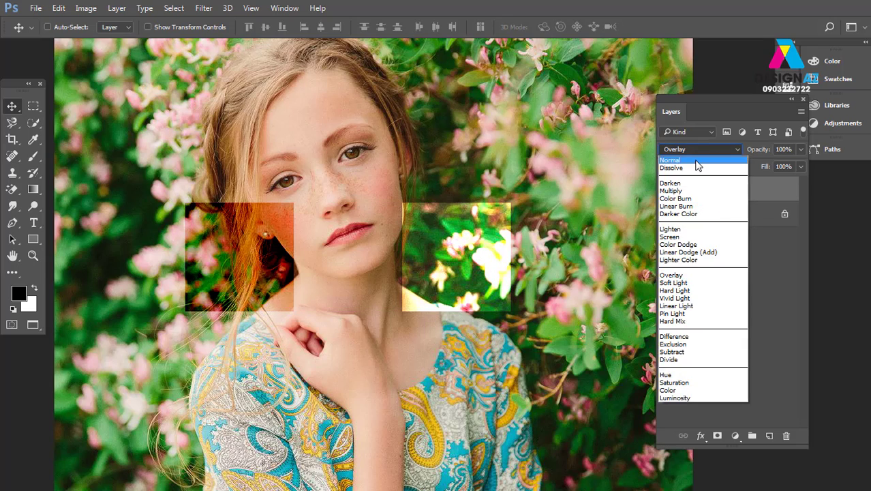
{"action": "left_click", "coordinate": [689, 160]}
{"action": "left_click_drag", "start_coordinate": [380, 293], "coordinate": [383, 228]}
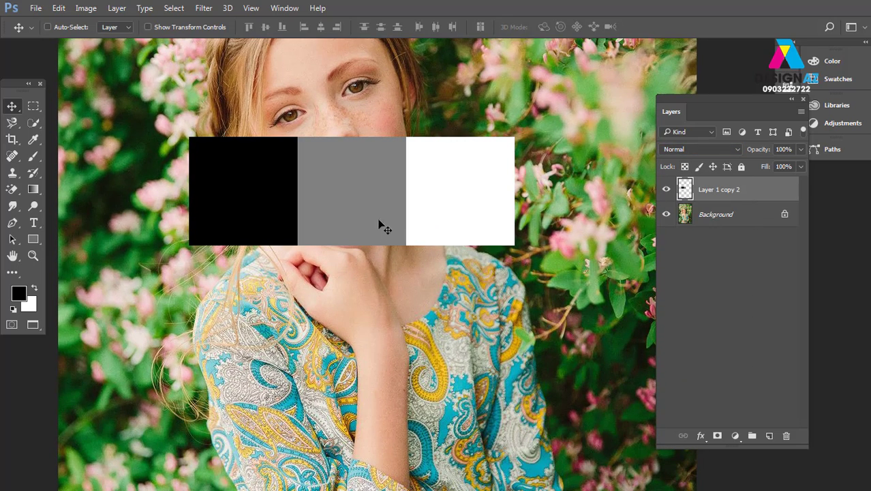
On a new layer, fill a square selection over the hand with mid-grey 808080 sampled from the strip
{"action": "left_click", "coordinate": [33, 106]}
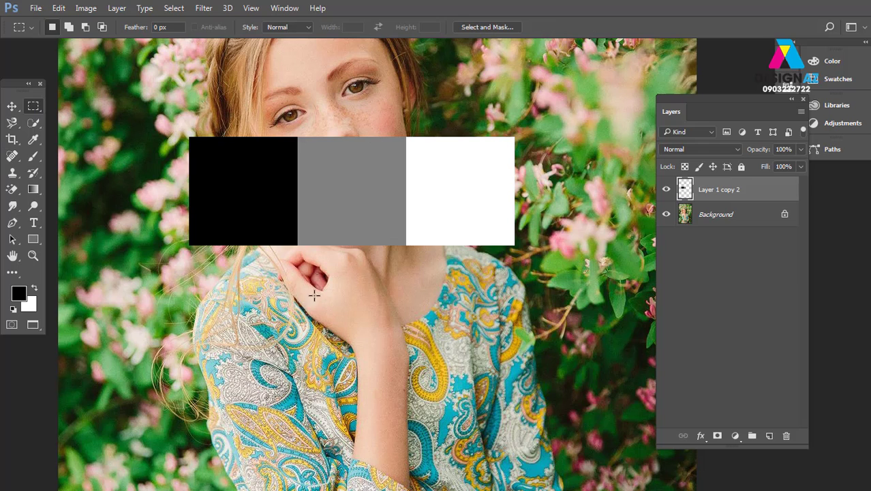
{"action": "left_click_drag", "start_coordinate": [298, 257], "coordinate": [398, 359]}
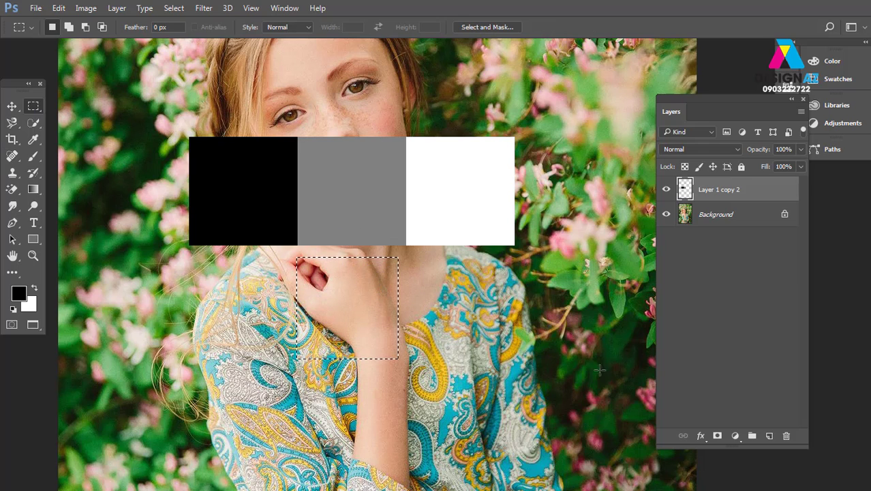
{"action": "left_click", "coordinate": [769, 436]}
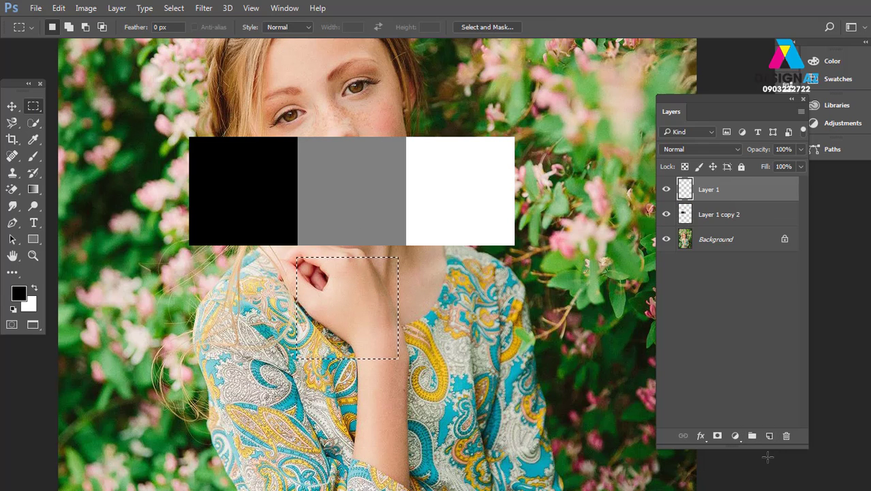
{"action": "key", "text": "i"}
{"action": "left_click", "coordinate": [334, 189]}
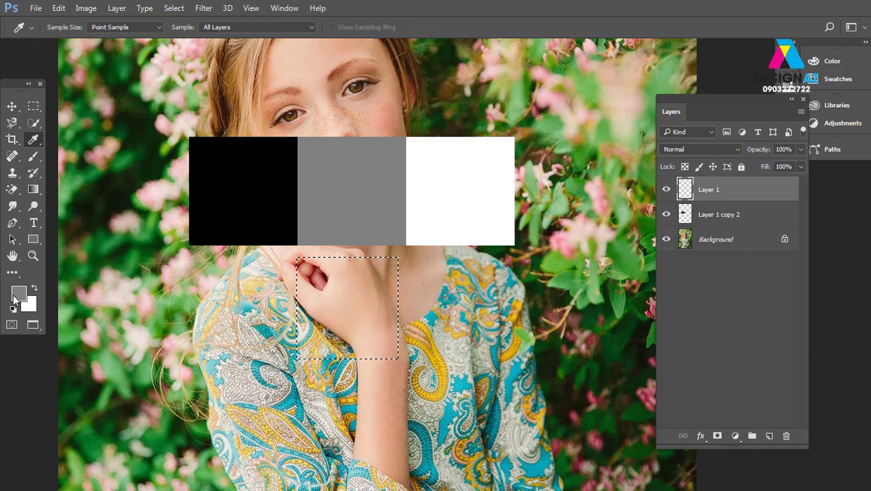
{"action": "left_click", "coordinate": [17, 296]}
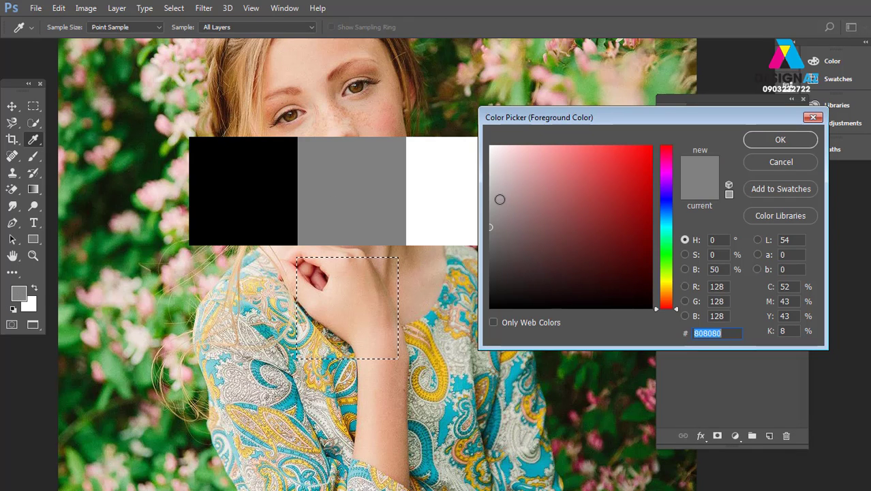
{"action": "left_click", "coordinate": [799, 140]}
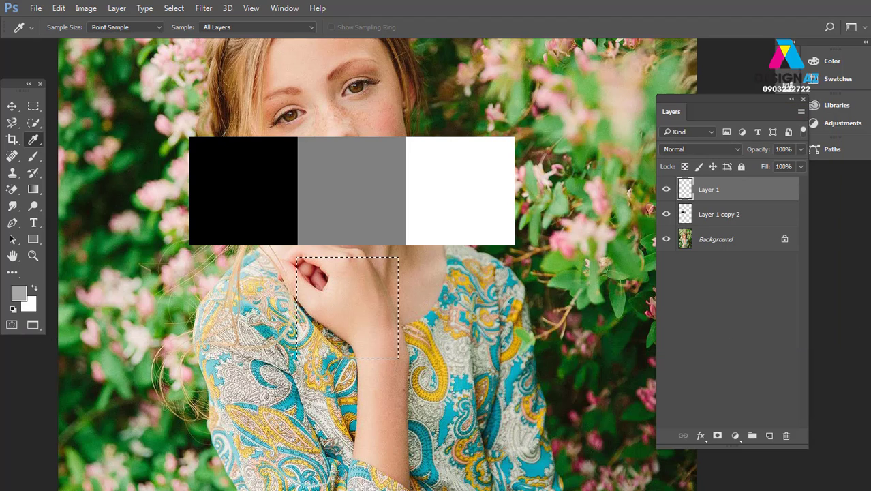
{"action": "key", "text": "alt+BackSpace"}
Deselect, hide the black-grey-white strip layer, and move the grey square up over the mouth
{"action": "key", "text": "v"}
{"action": "key", "text": "ctrl+d"}
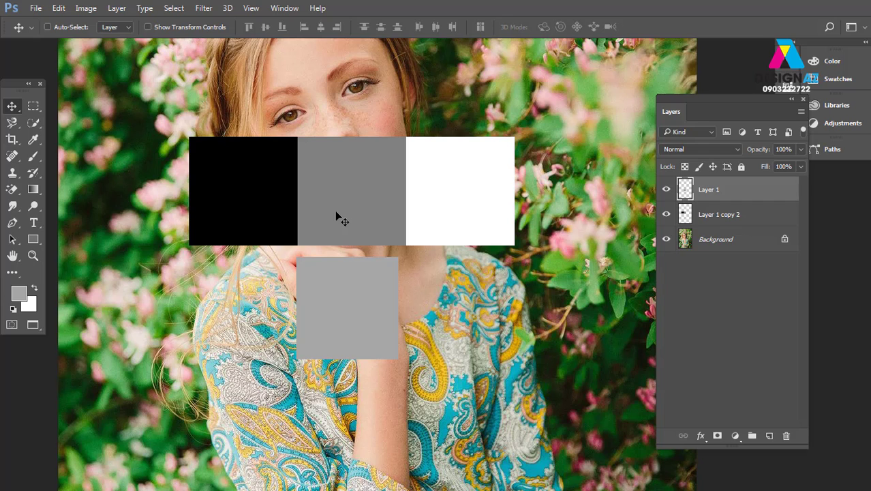
{"action": "left_click", "coordinate": [667, 214]}
{"action": "left_click_drag", "start_coordinate": [355, 287], "coordinate": [365, 177]}
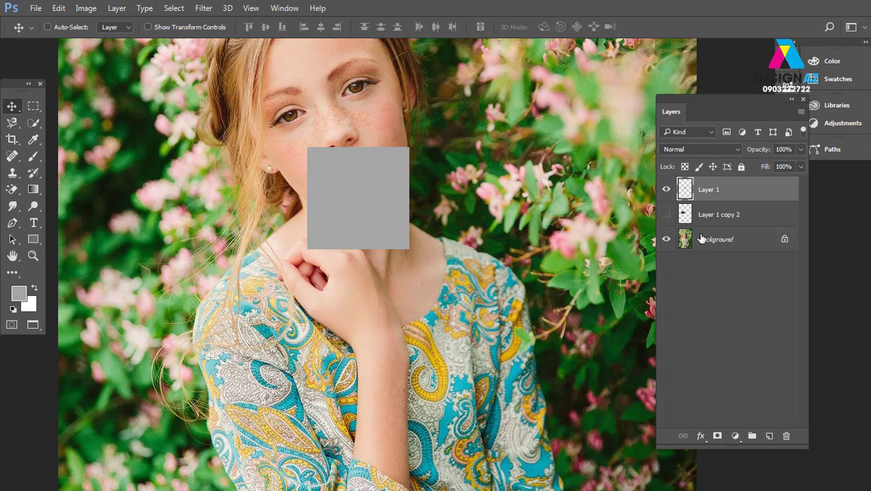
Set the grey square's blend mode to Overlay and position it over the mouth and chin
{"action": "left_click", "coordinate": [714, 149]}
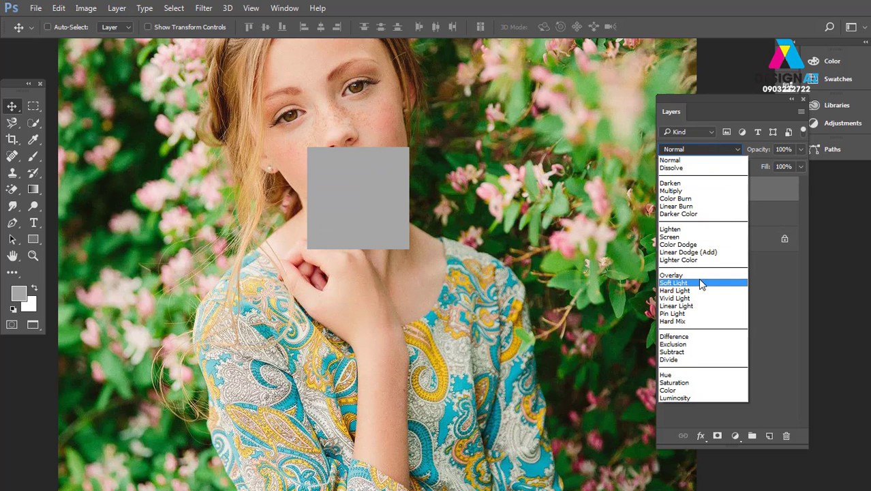
{"action": "key", "text": "Up"}
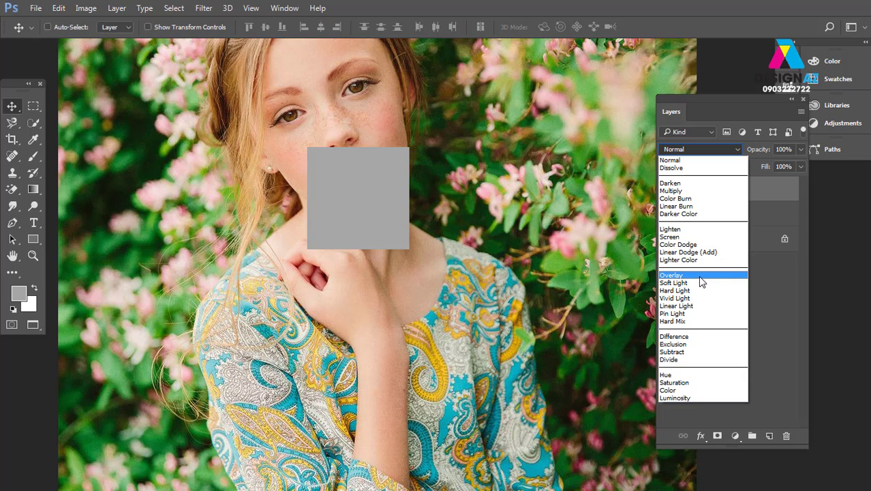
{"action": "left_click", "coordinate": [702, 279]}
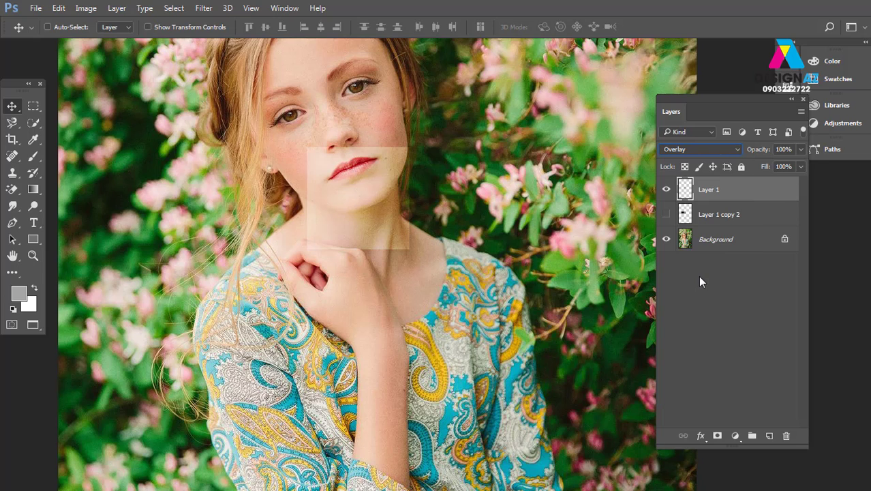
{"action": "mouse_move", "coordinate": [334, 191]}
{"action": "left_mouse_down"}
{"action": "mouse_move", "coordinate": [368, 90]}
{"action": "mouse_move", "coordinate": [125, 384]}
{"action": "left_mouse_up"}
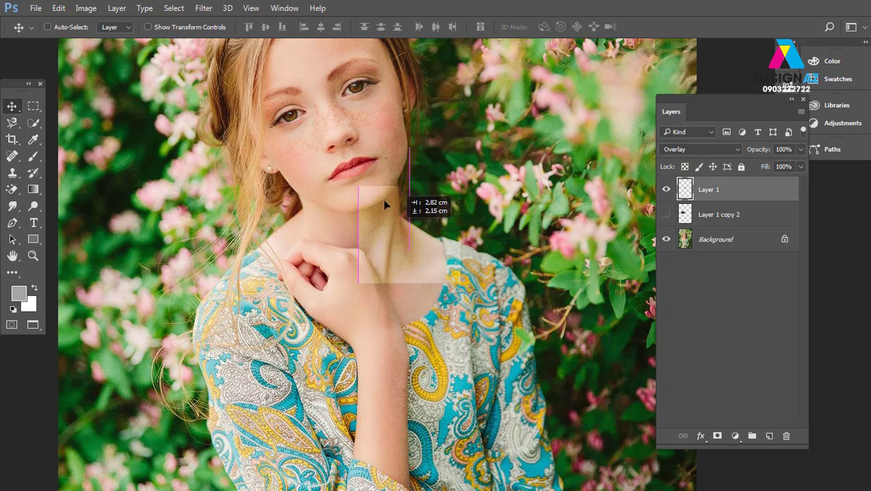
{"action": "left_click_drag", "start_coordinate": [124, 384], "coordinate": [349, 162]}
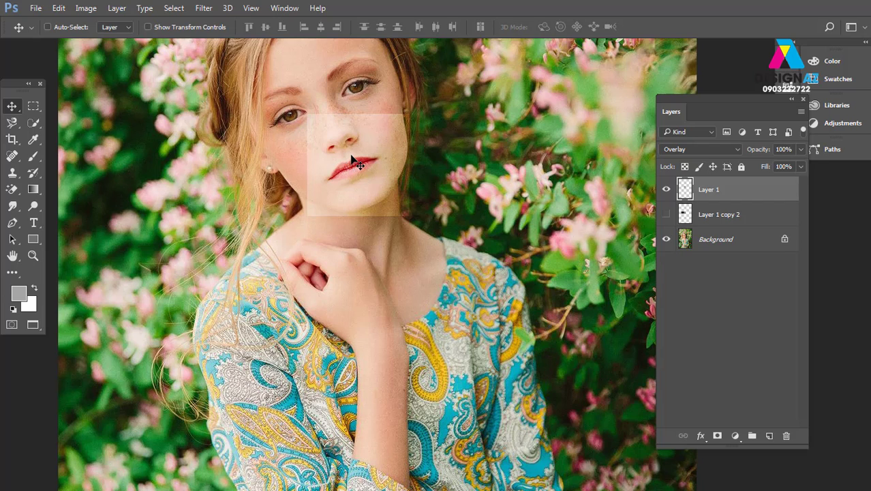
{"action": "left_click_drag", "start_coordinate": [356, 214], "coordinate": [357, 227]}
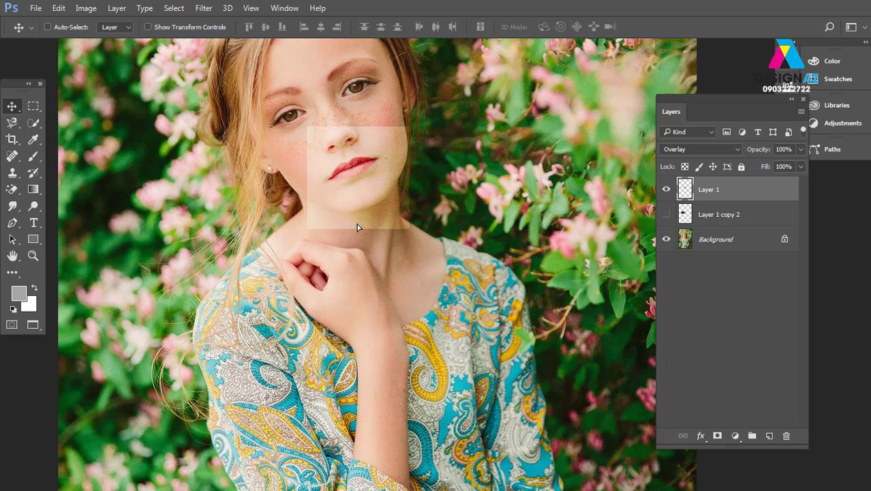
{"action": "key", "text": "Delete"}
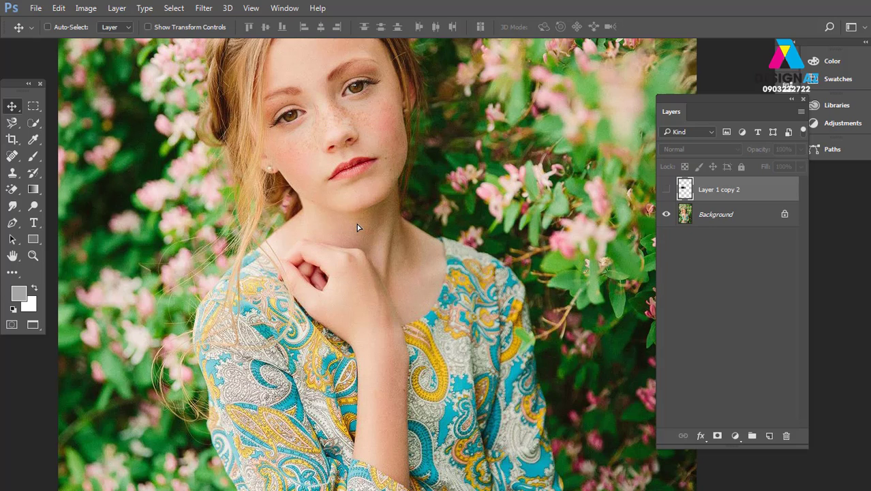
{"action": "left_click", "coordinate": [662, 191]}
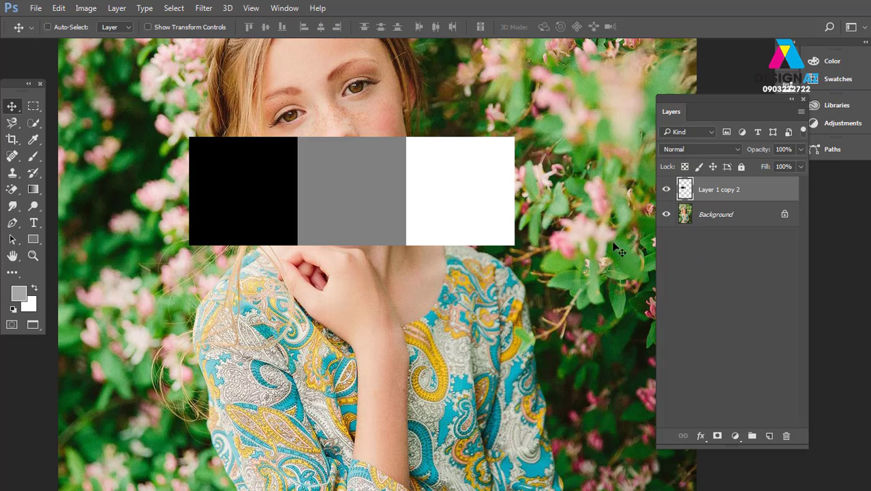
{"action": "left_click", "coordinate": [32, 107]}
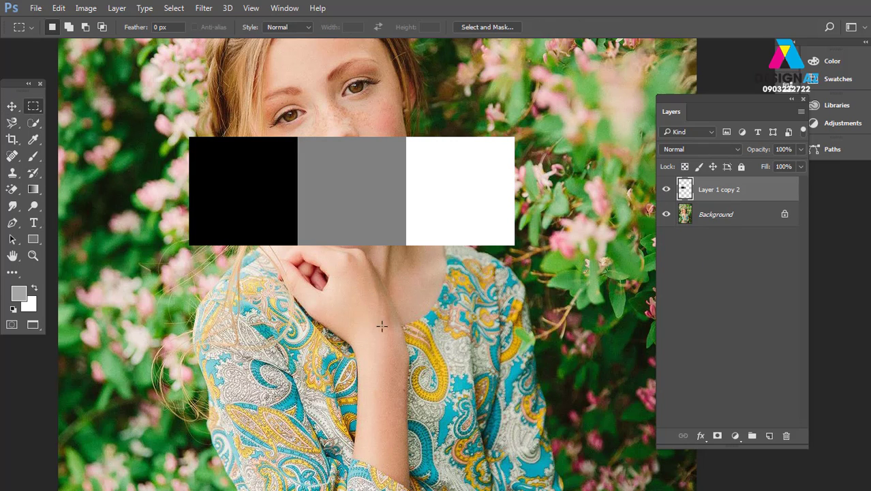
{"action": "left_click_drag", "start_coordinate": [291, 276], "coordinate": [406, 391]}
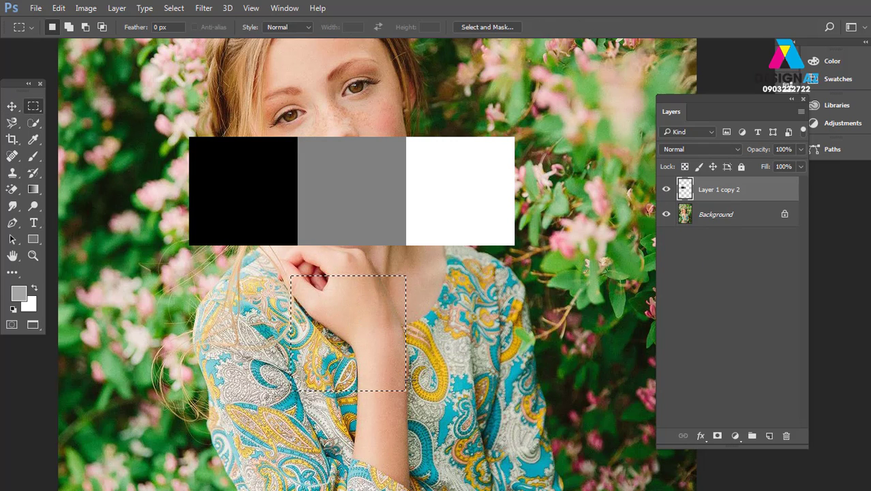
{"action": "key", "text": "i"}
{"action": "left_click", "coordinate": [361, 207]}
{"action": "left_click", "coordinate": [24, 297]}
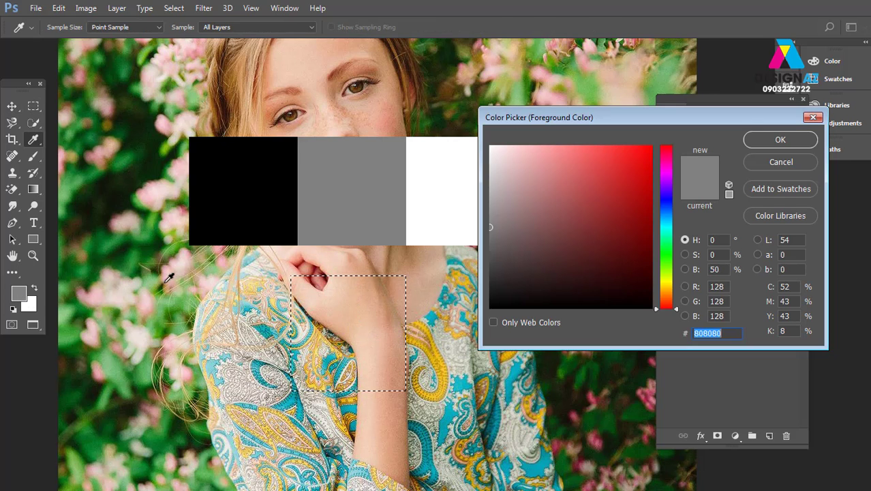
{"action": "type", "text": "4a4a4a"}
{"action": "left_click", "coordinate": [751, 163]}
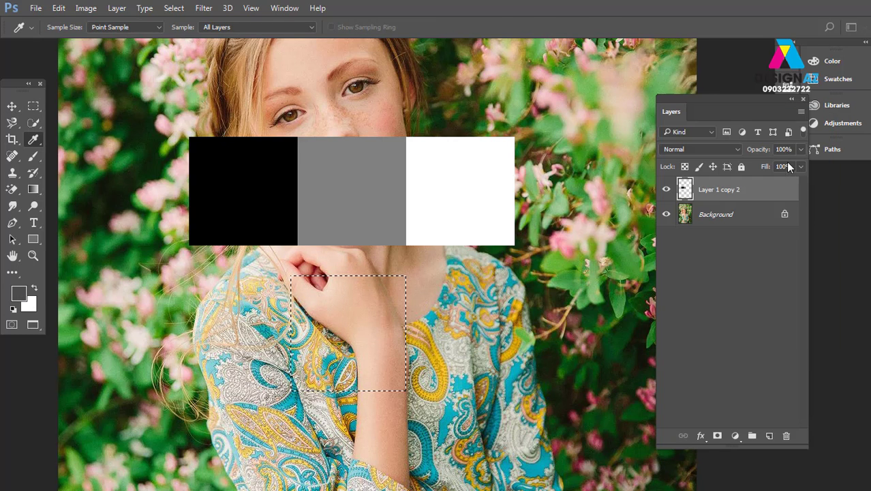
{"action": "left_click", "coordinate": [770, 435]}
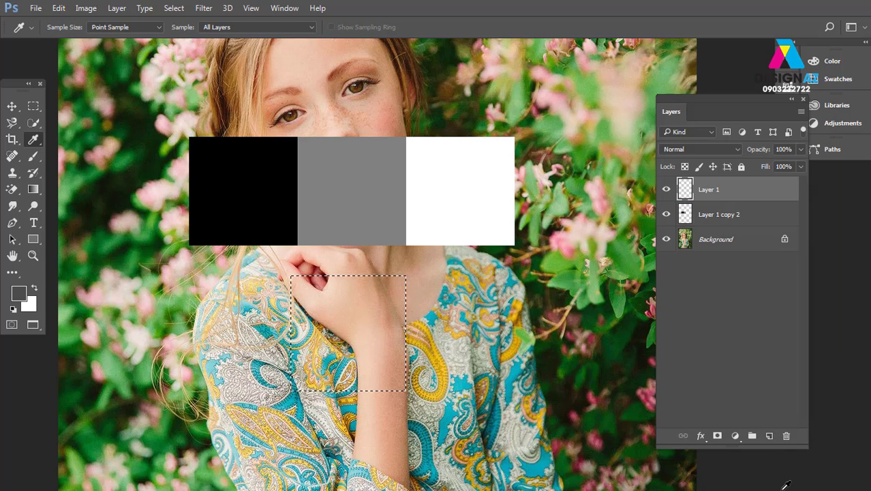
{"action": "key", "text": "alt+BackSpace"}
{"action": "key", "text": "v"}
{"action": "key", "text": "ctrl+d"}
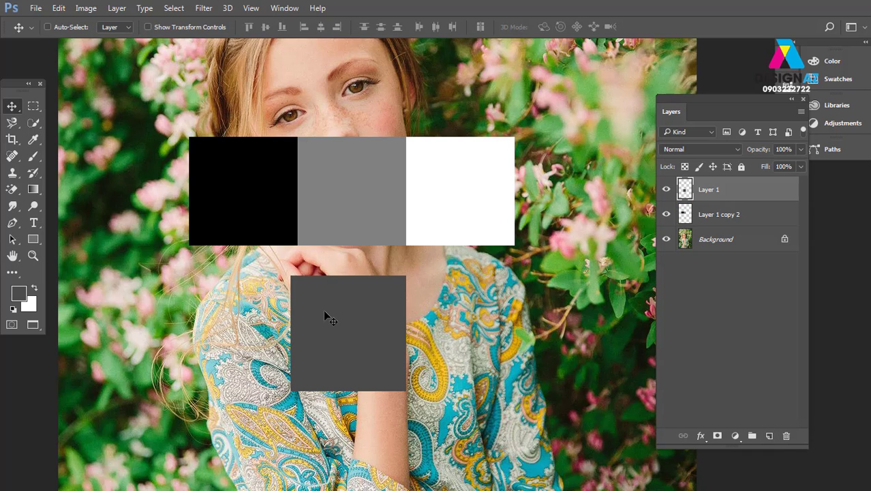
{"action": "left_click", "coordinate": [666, 216]}
{"action": "left_click", "coordinate": [694, 147]}
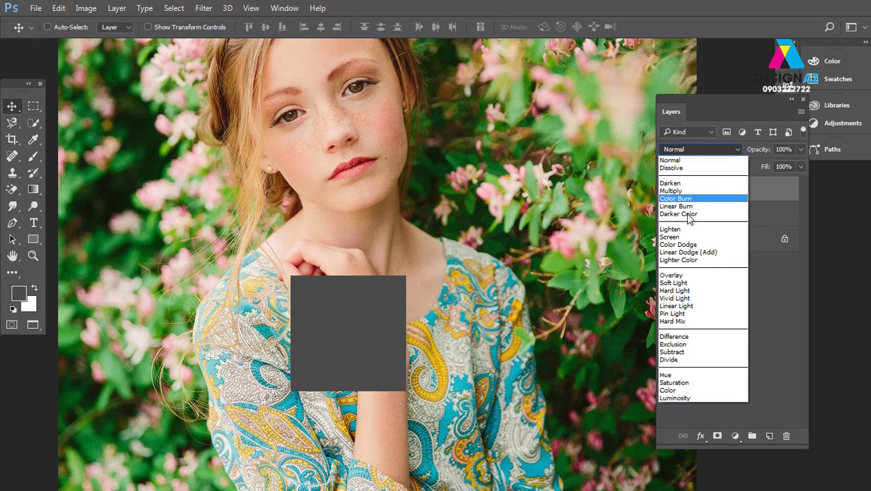
{"action": "left_click", "coordinate": [671, 275]}
{"action": "mouse_move", "coordinate": [341, 333]}
{"action": "left_mouse_down"}
{"action": "mouse_move", "coordinate": [335, 274]}
{"action": "mouse_move", "coordinate": [339, 281]}
{"action": "left_mouse_up"}
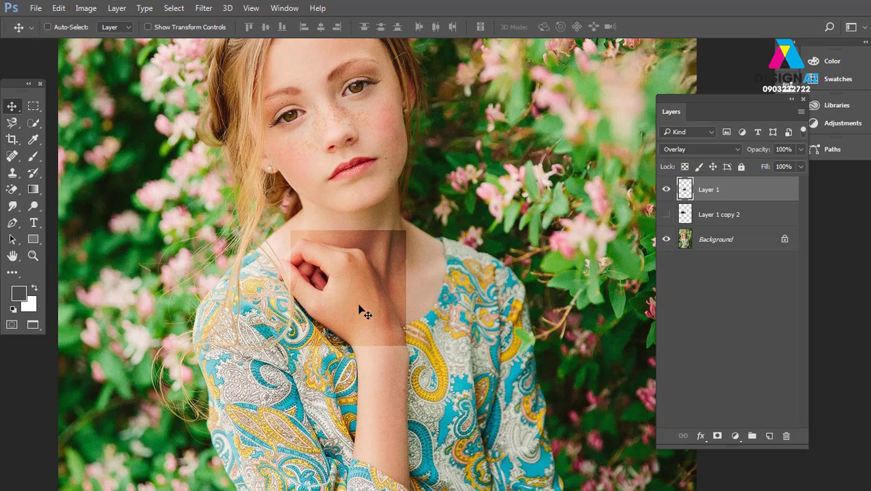
{"action": "left_click_drag", "start_coordinate": [356, 299], "coordinate": [385, 318]}
Delete the dark Overlay square layer and select the Background photo layer
{"action": "key", "text": "Delete"}
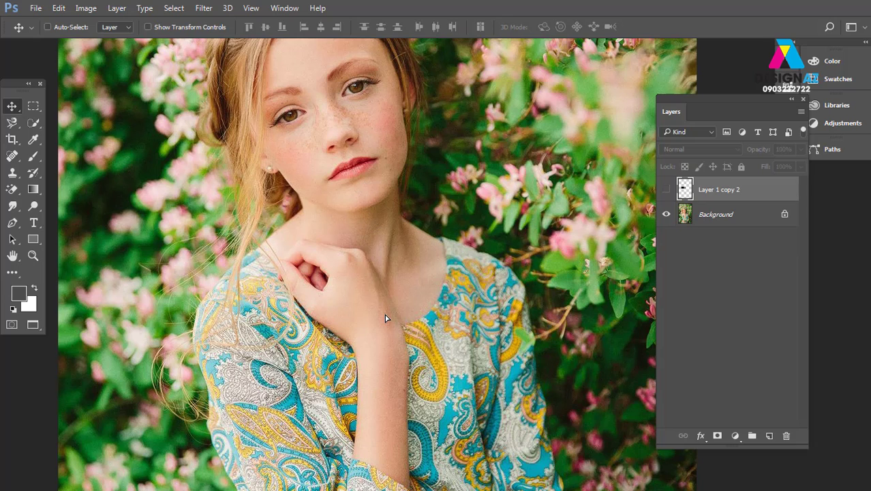
{"action": "right_click", "coordinate": [383, 164]}
{"action": "left_click", "coordinate": [404, 172]}
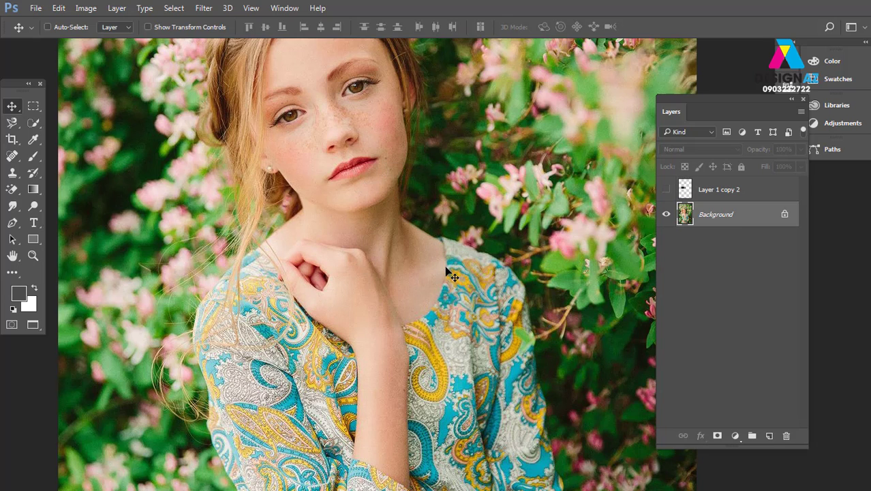
Duplicate the Background layer and desaturate the copy to black and white
{"action": "key", "text": "ctrl+j"}
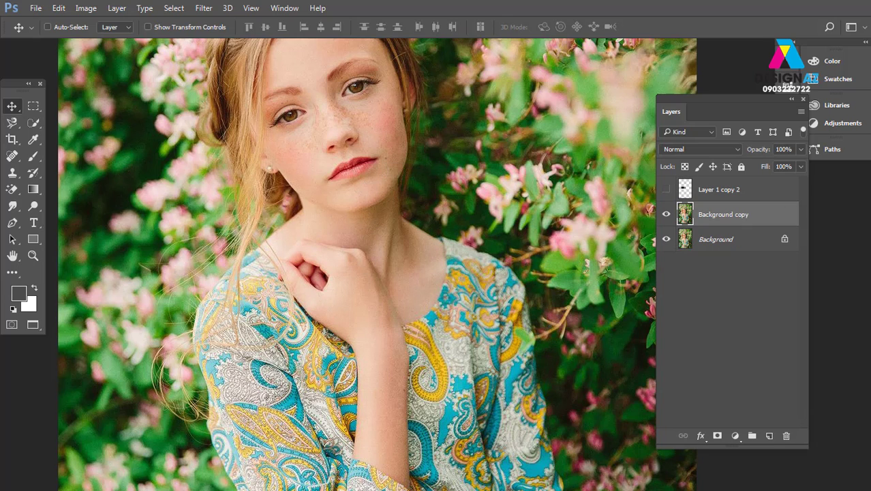
{"action": "left_click", "coordinate": [48, 26]}
{"action": "key", "text": "ctrl+shift+u"}
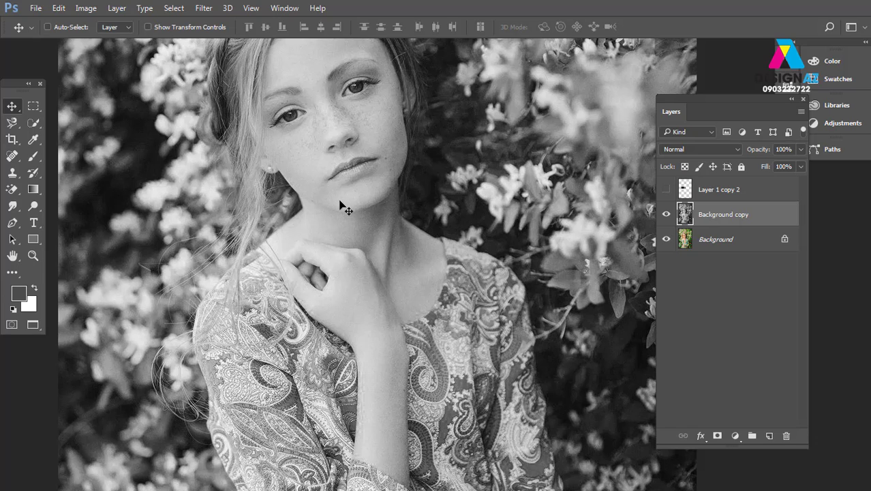
Delete the black-and-white copy and blend a fresh Background duplicate in Overlay mode
{"action": "key", "text": "Delete"}
{"action": "right_click", "coordinate": [379, 192]}
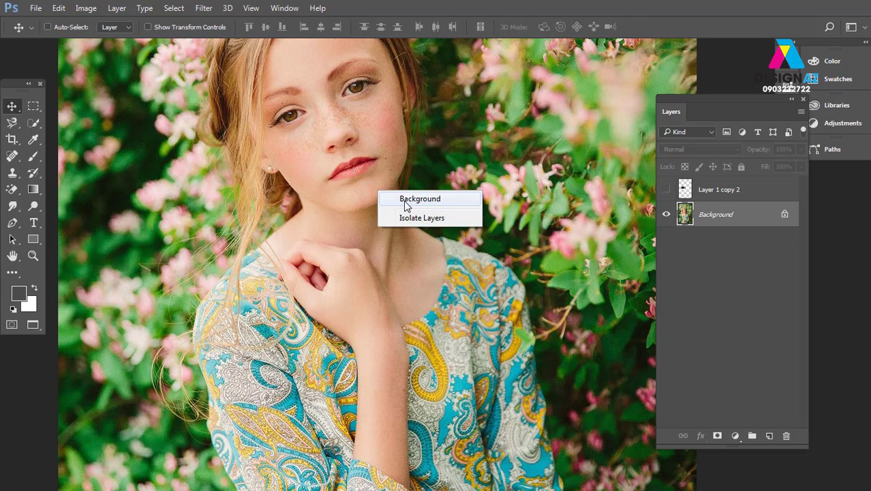
{"action": "key", "text": "Escape"}
{"action": "key", "text": "ctrl+j"}
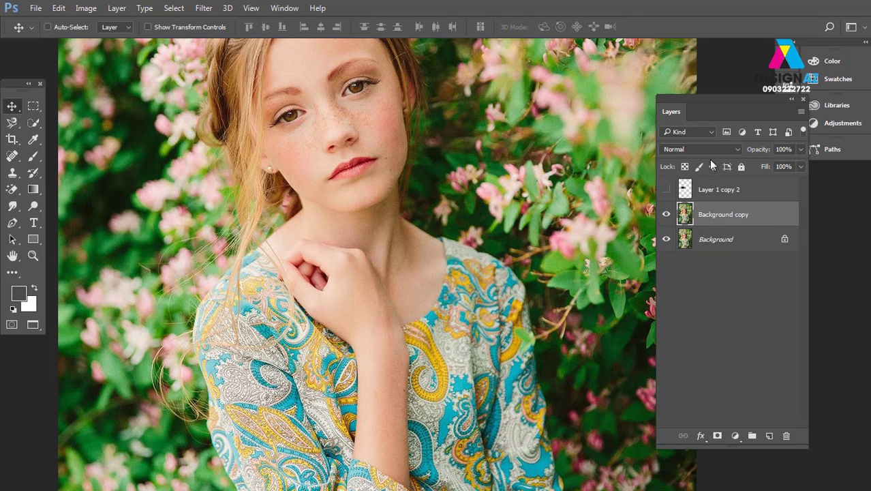
{"action": "left_click", "coordinate": [709, 149]}
{"action": "left_click", "coordinate": [682, 269]}
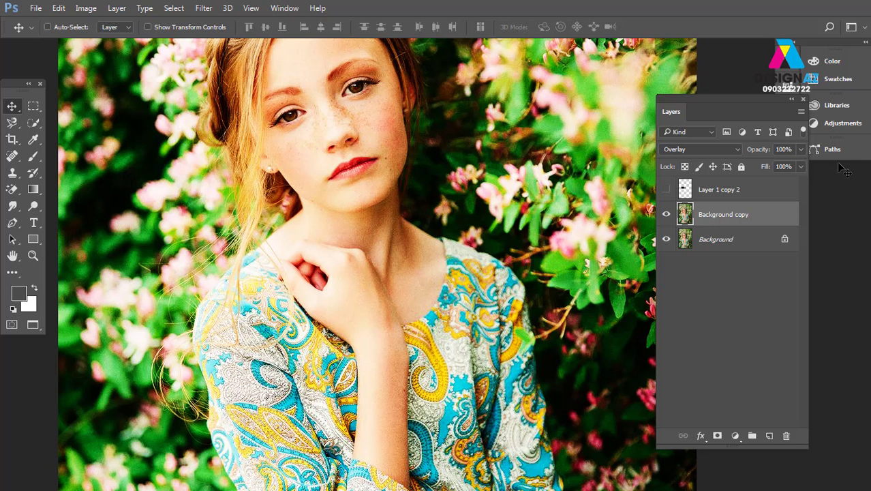
Try the Overlay copy at 49% fill, compare, then restore fill to 100%
{"action": "left_click", "coordinate": [801, 167]}
{"action": "left_click", "coordinate": [769, 182]}
{"action": "left_click", "coordinate": [667, 214]}
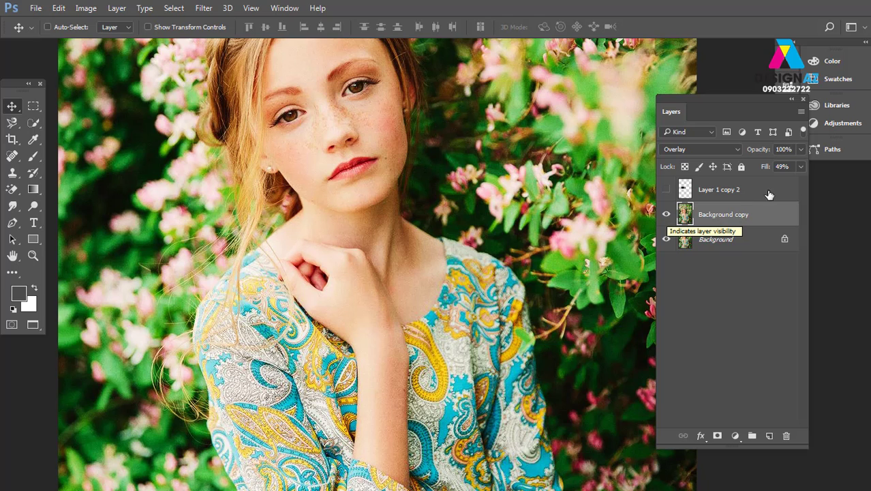
{"action": "left_click", "coordinate": [802, 168]}
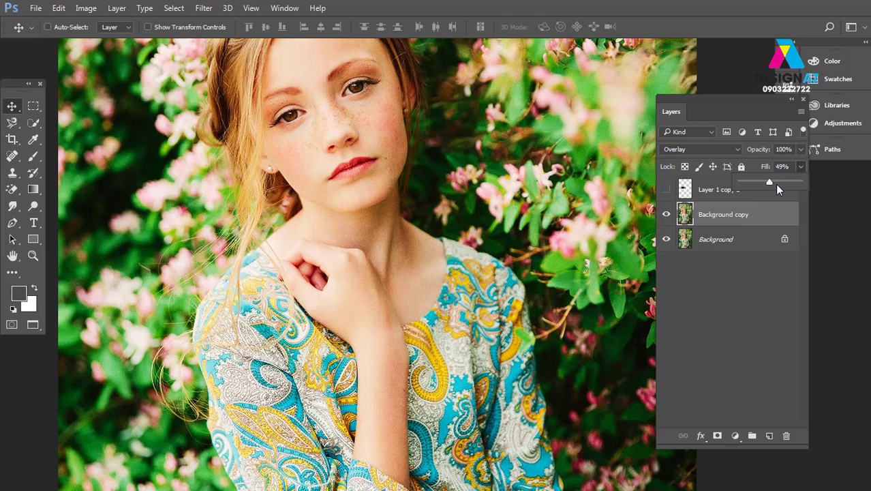
{"action": "left_click_drag", "start_coordinate": [778, 190], "coordinate": [845, 197]}
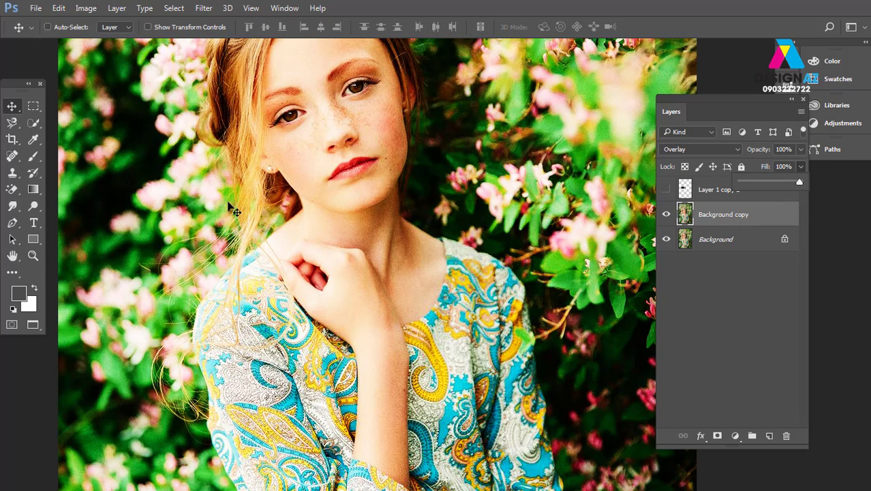
{"action": "left_click", "coordinate": [708, 149]}
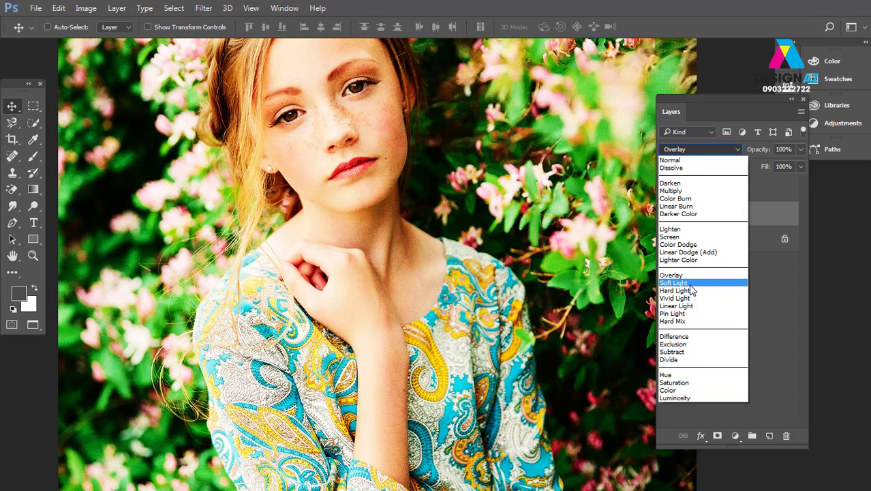
{"action": "left_click", "coordinate": [690, 285]}
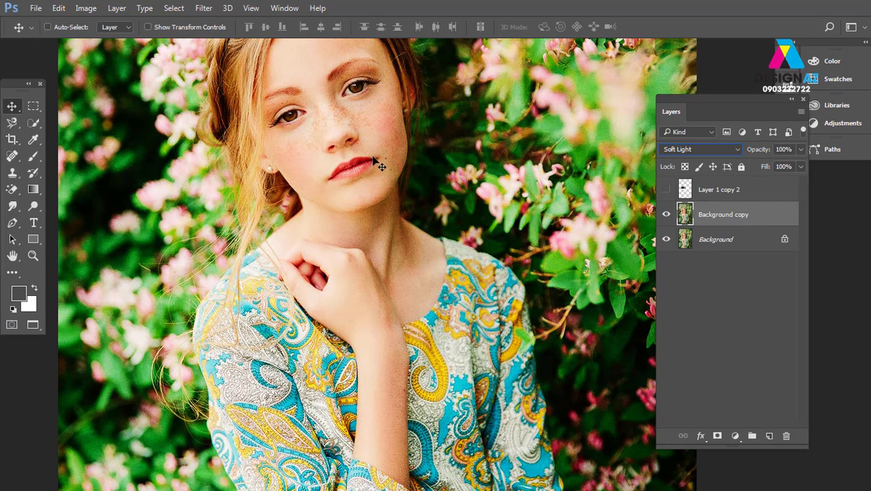
{"action": "left_click", "coordinate": [667, 217]}
{"action": "left_click", "coordinate": [666, 217]}
{"action": "left_click", "coordinate": [667, 216]}
{"action": "scroll", "coordinate": [391, 259], "scroll_direction": "up", "scroll_amount": 3}
{"action": "scroll", "coordinate": [364, 267], "scroll_direction": "up", "scroll_amount": 2}
{"action": "left_click_drag", "start_coordinate": [364, 266], "coordinate": [527, 436]}
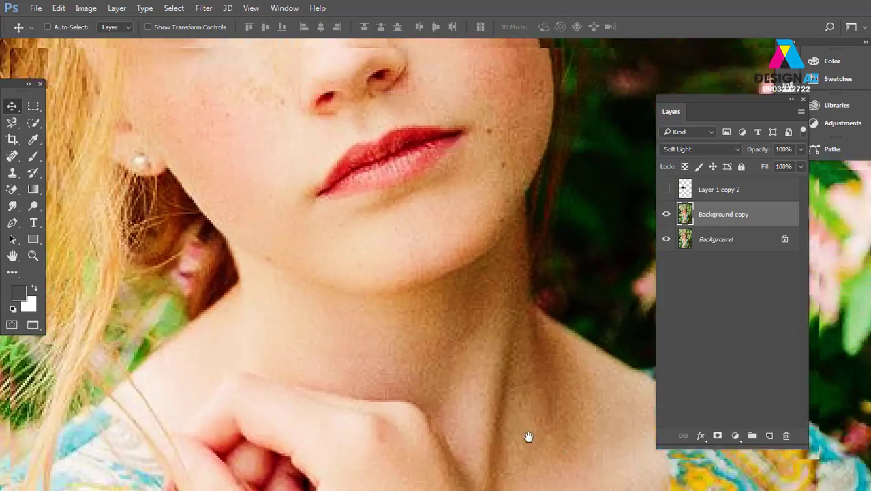
{"action": "scroll", "coordinate": [342, 305], "scroll_direction": "up", "scroll_amount": 2}
{"action": "left_click_drag", "start_coordinate": [342, 306], "coordinate": [416, 335]}
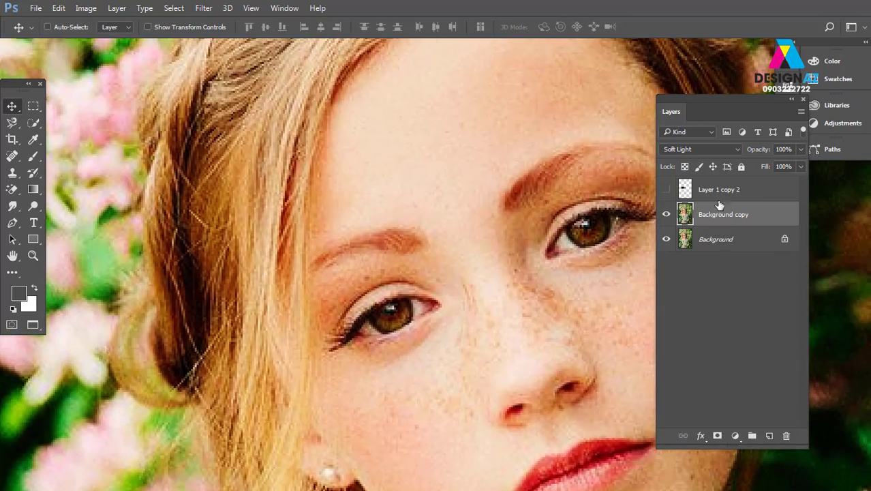
{"action": "left_click", "coordinate": [716, 149]}
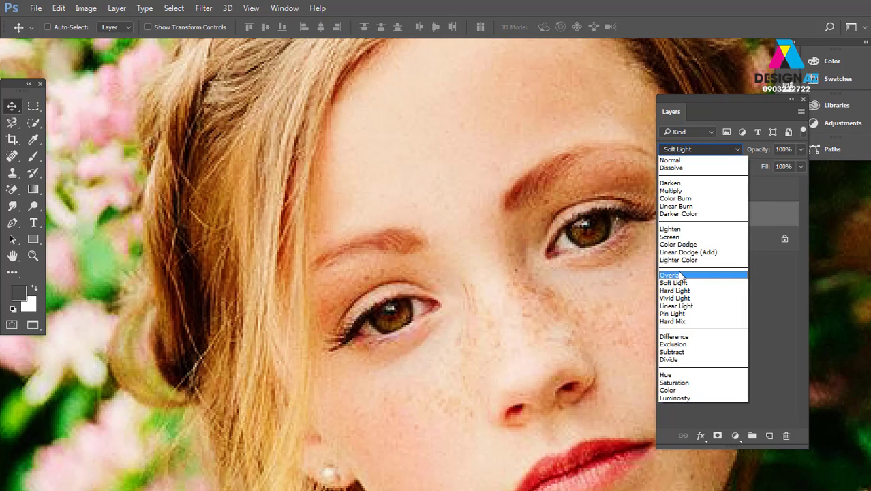
{"action": "left_click", "coordinate": [709, 275]}
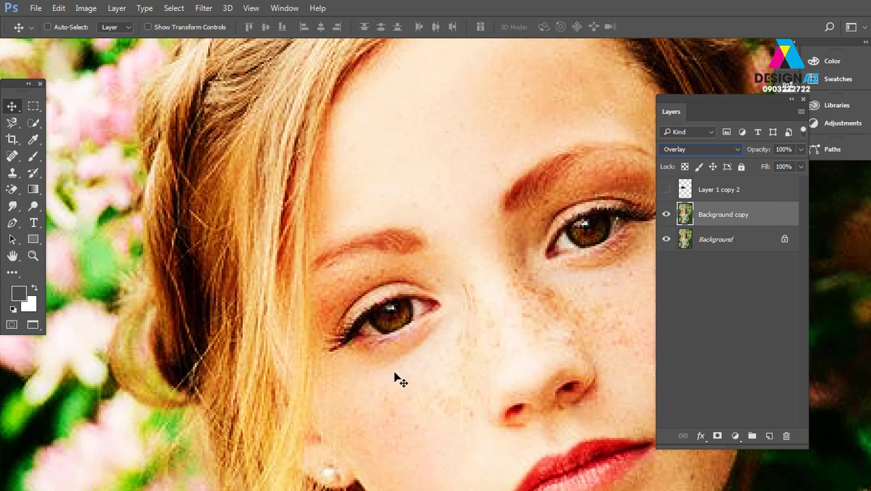
{"action": "left_click", "coordinate": [666, 216]}
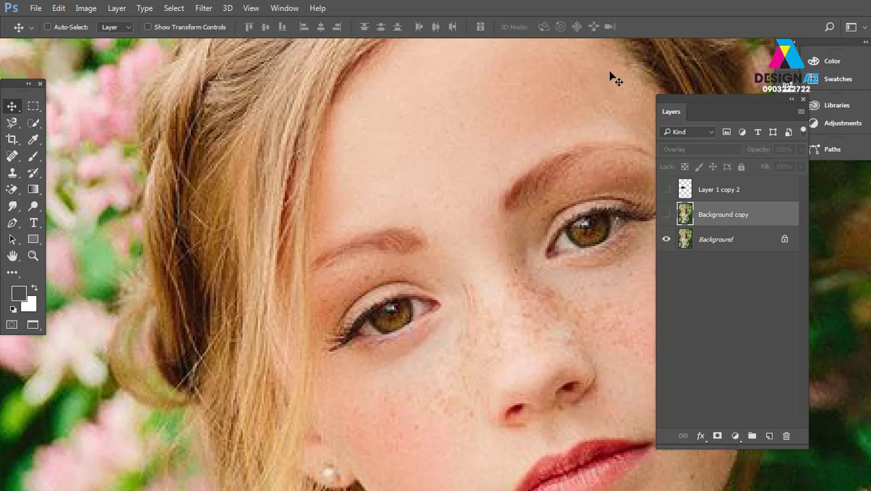
{"action": "scroll", "coordinate": [545, 116], "scroll_direction": "left", "scroll_amount": 3}
{"action": "scroll", "coordinate": [491, 116], "scroll_direction": "left", "scroll_amount": 3}
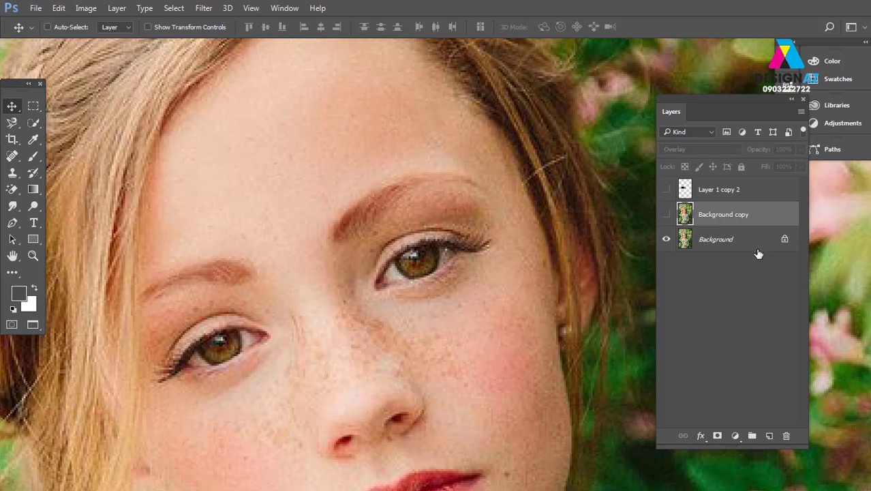
{"action": "left_click", "coordinate": [666, 216]}
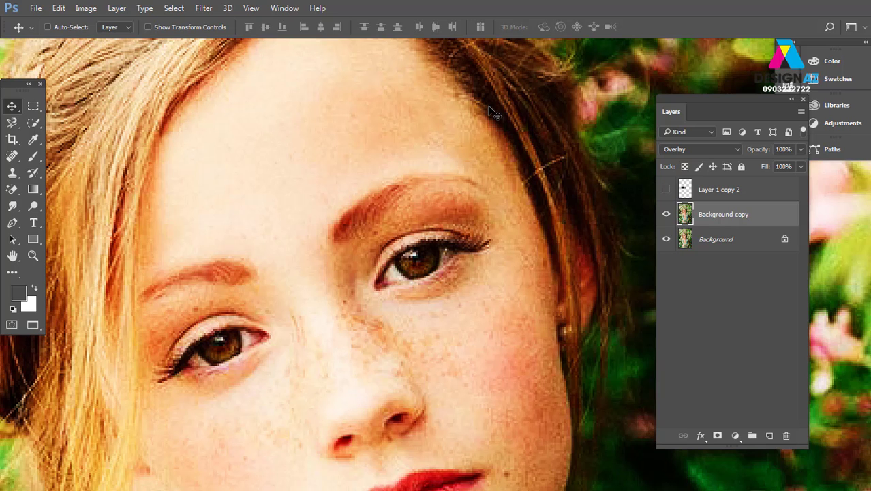
{"action": "key", "text": "ctrl+0"}
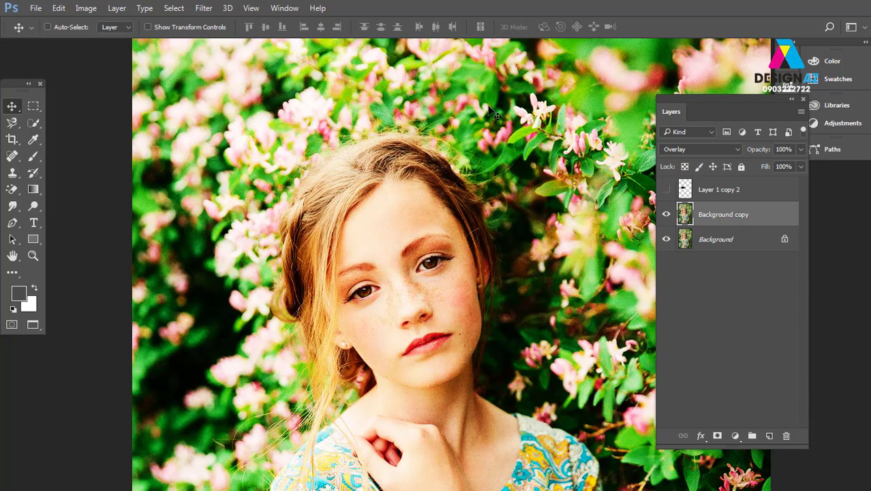
Switch the Background copy to Soft Light, zoom in on the face, and bring up its layer menu
{"action": "left_click", "coordinate": [721, 149]}
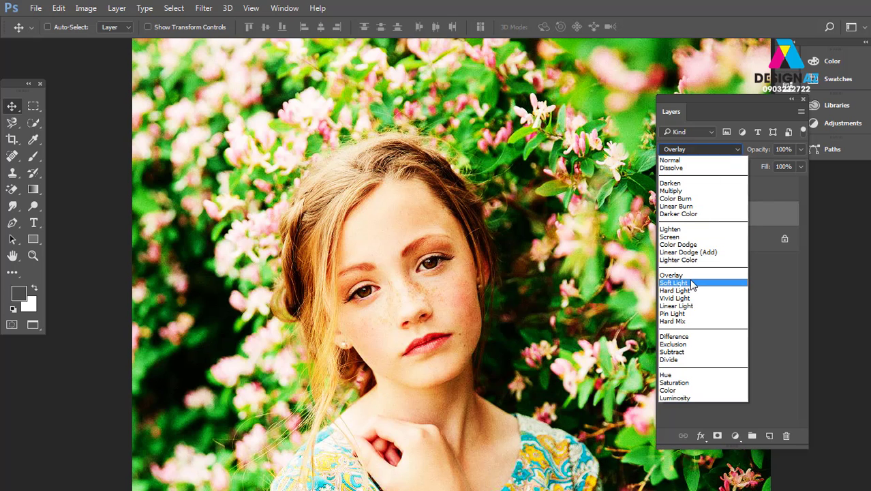
{"action": "left_click", "coordinate": [692, 283]}
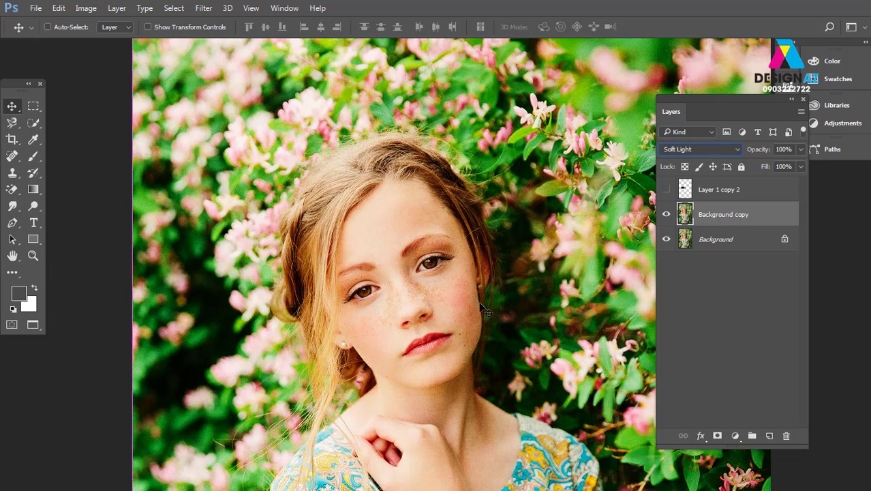
{"action": "key", "text": "ctrl+plus"}
{"action": "left_click_drag", "start_coordinate": [482, 307], "coordinate": [433, 294]}
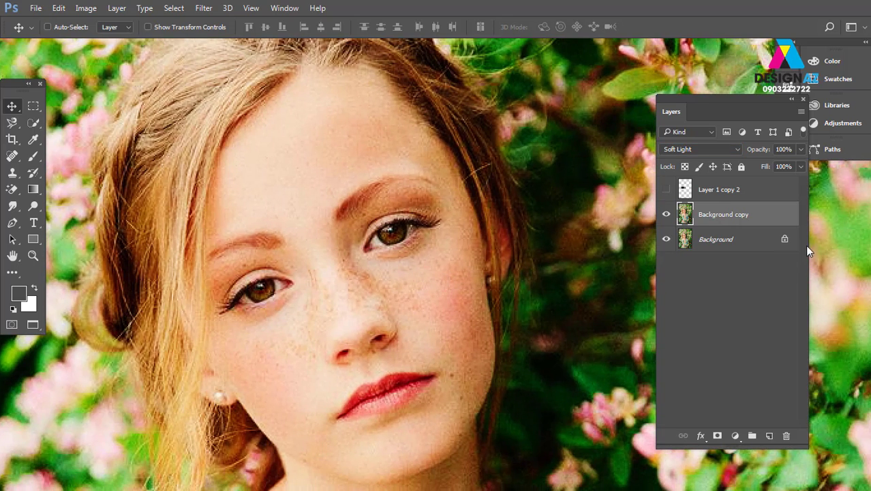
{"action": "right_click", "coordinate": [757, 217]}
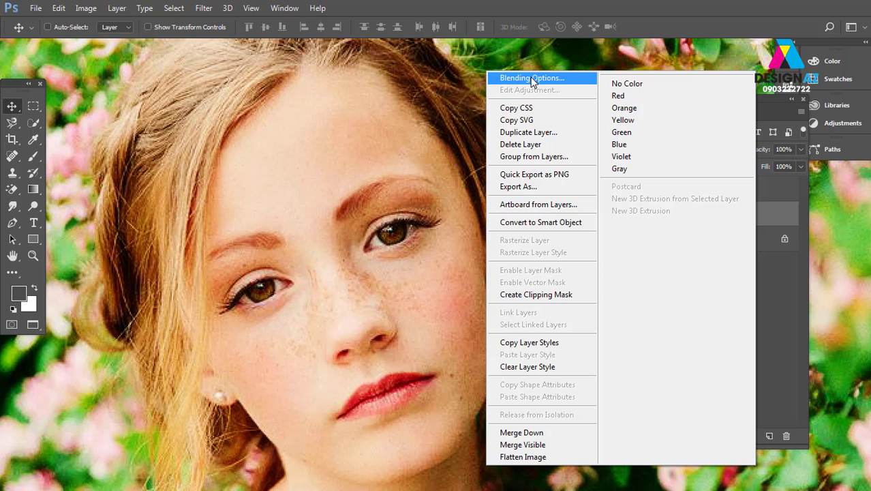
In Blending Options, split the This Layer black Blend If slider to 0/141
{"action": "left_click", "coordinate": [533, 79]}
{"action": "left_click_drag", "start_coordinate": [716, 27], "coordinate": [738, 234]}
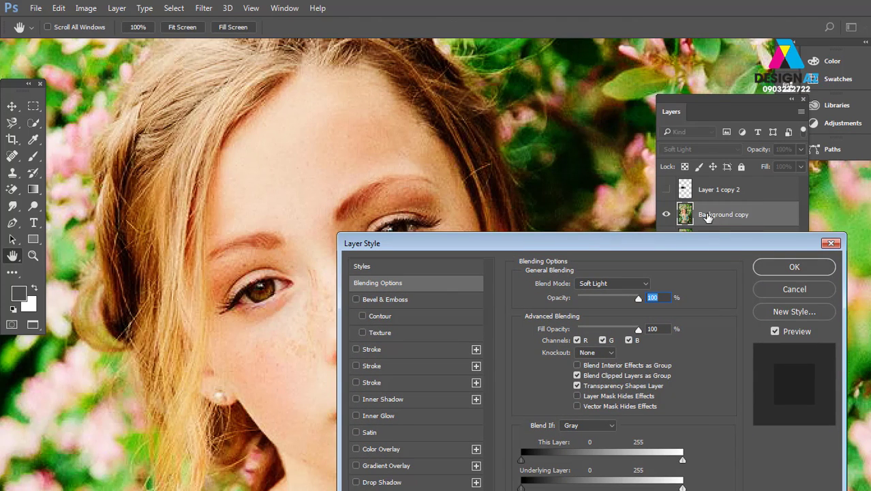
{"action": "left_click_drag", "start_coordinate": [691, 245], "coordinate": [704, 113]}
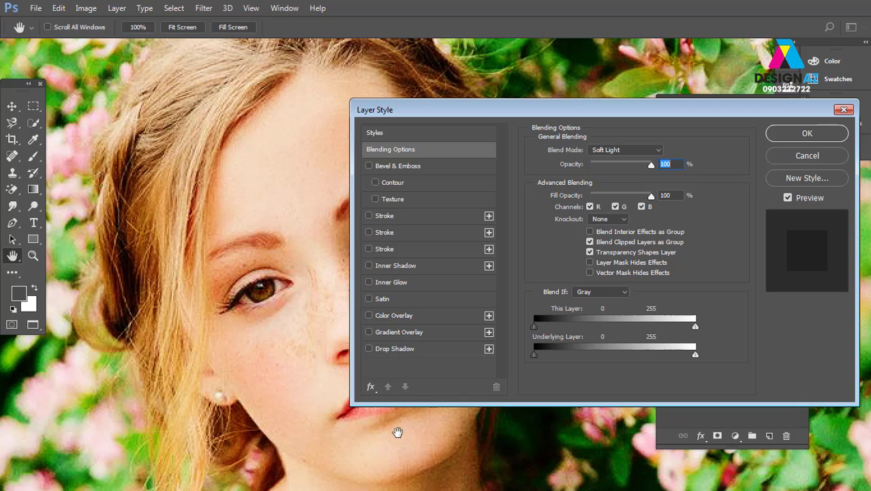
{"action": "left_click_drag", "start_coordinate": [533, 326], "coordinate": [558, 326]}
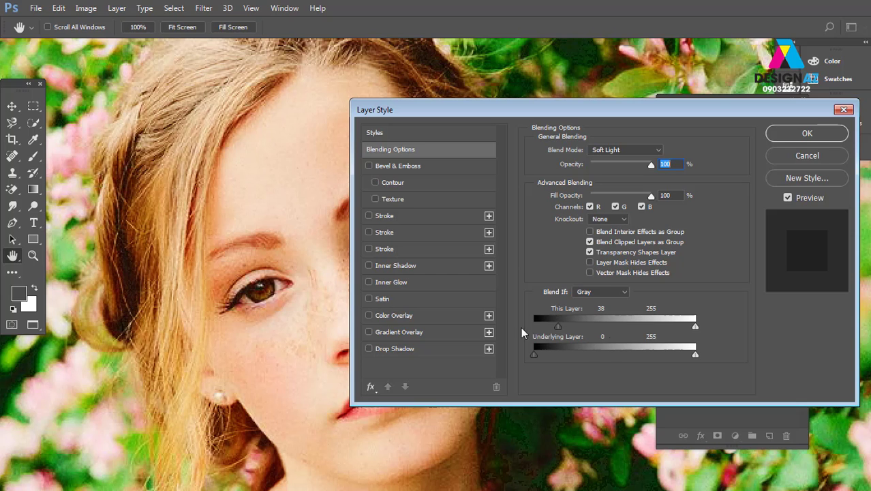
{"action": "left_click_drag", "start_coordinate": [564, 110], "coordinate": [734, 71]}
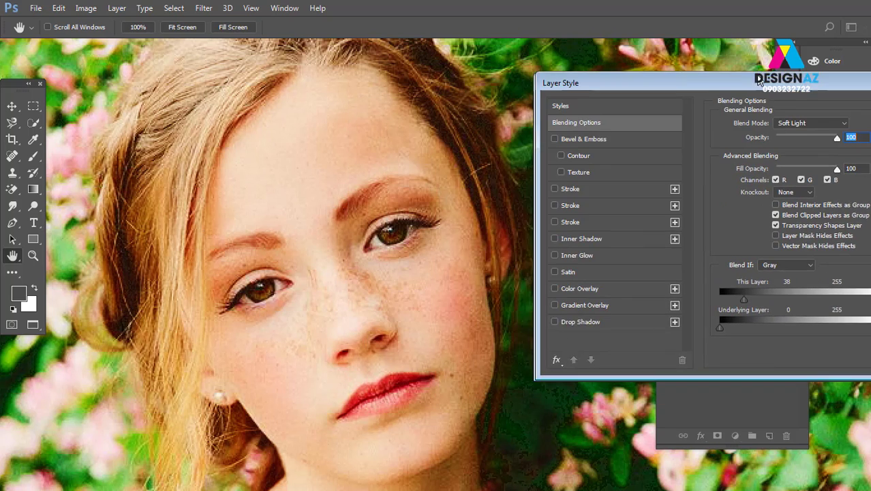
{"action": "left_click_drag", "start_coordinate": [727, 289], "coordinate": [791, 285]}
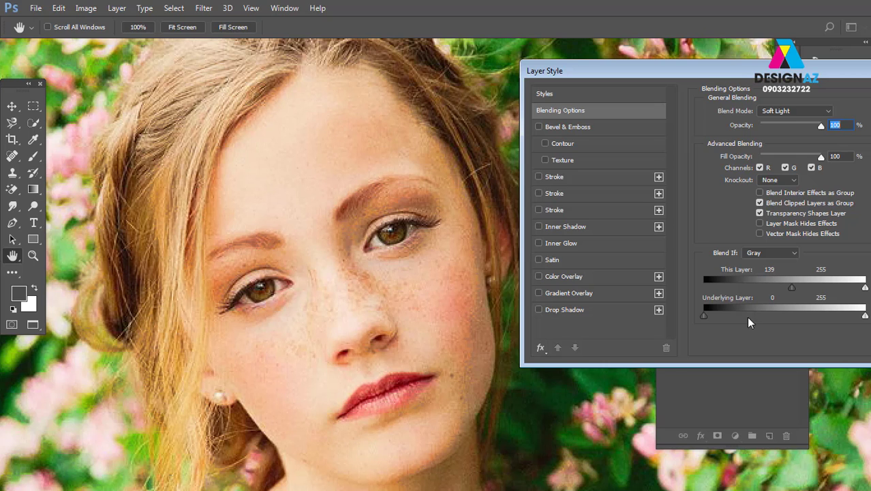
{"action": "left_click_drag", "start_coordinate": [792, 287], "coordinate": [694, 287]}
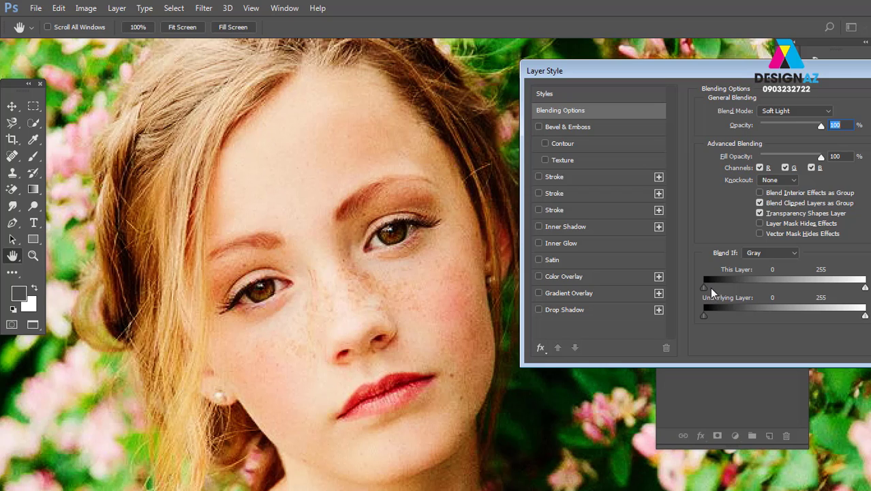
{"action": "left_click_drag", "start_coordinate": [706, 289], "coordinate": [788, 282]}
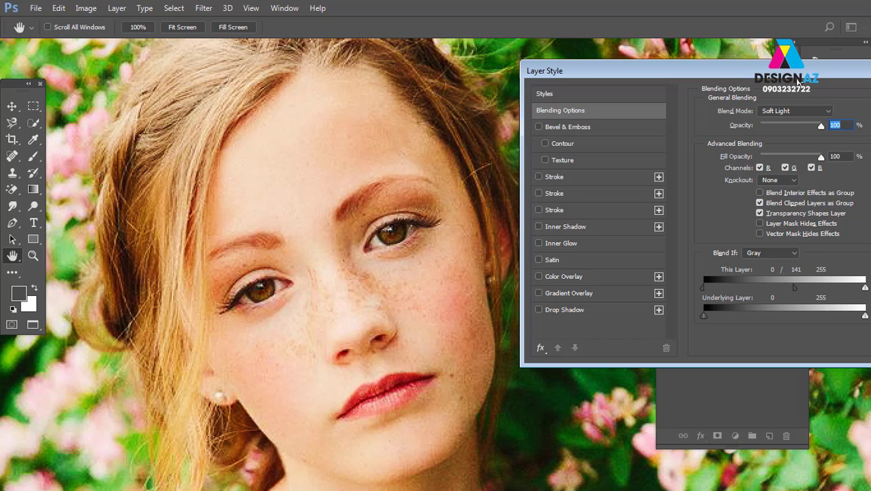
{"action": "left_click_drag", "start_coordinate": [797, 79], "coordinate": [594, 97]}
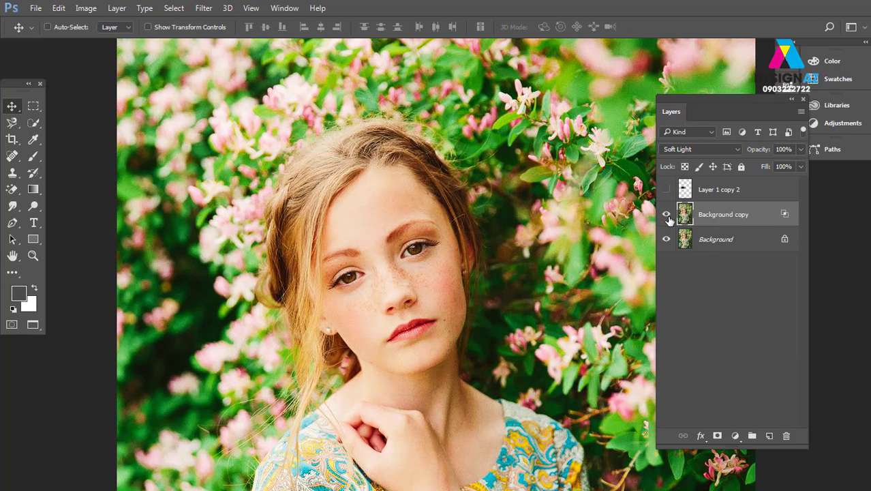
Compare the Soft Light copy on and off, undo a stray move, then remove the copy
{"action": "left_click", "coordinate": [667, 214]}
{"action": "left_click", "coordinate": [667, 215]}
{"action": "left_click", "coordinate": [667, 215]}
{"action": "left_click", "coordinate": [667, 215]}
{"action": "left_click", "coordinate": [667, 215]}
{"action": "mouse_move", "coordinate": [472, 226]}
{"action": "left_mouse_down"}
{"action": "mouse_move", "coordinate": [380, 183]}
{"action": "mouse_move", "coordinate": [244, 220]}
{"action": "mouse_move", "coordinate": [358, 197]}
{"action": "mouse_move", "coordinate": [321, 166]}
{"action": "mouse_move", "coordinate": [373, 207]}
{"action": "mouse_move", "coordinate": [347, 202]}
{"action": "left_mouse_up"}
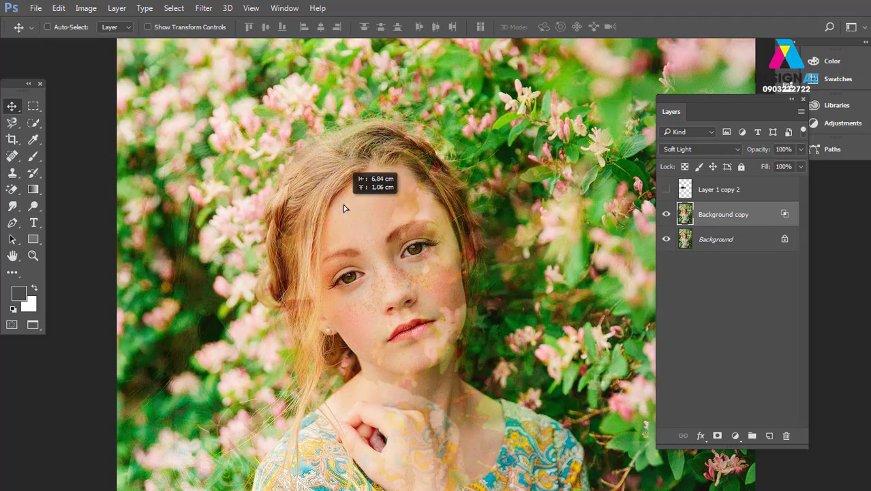
{"action": "key", "text": "ctrl+z"}
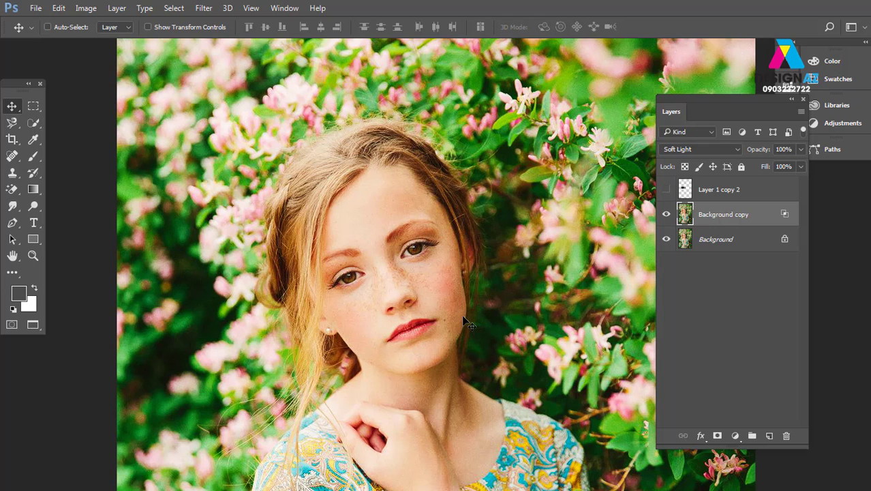
{"action": "key", "text": "ctrl+e"}
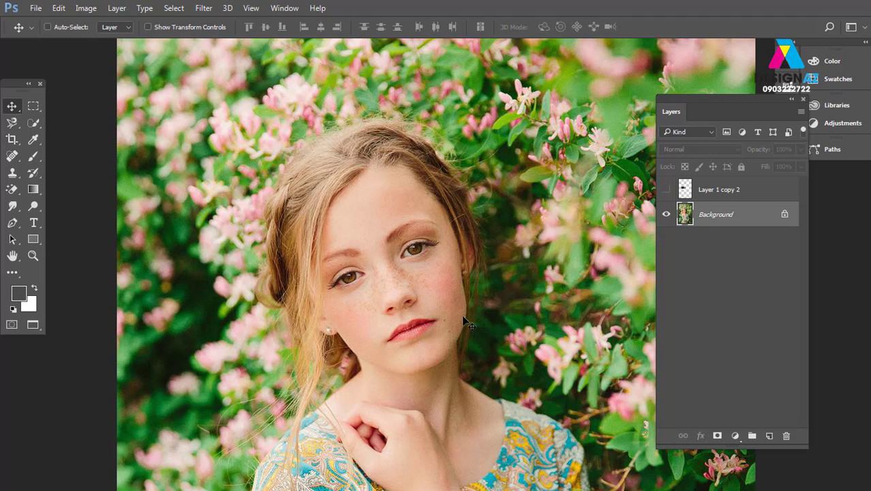
Duplicate the photo and set the copy to Screen mode
{"action": "key", "text": "ctrl+j"}
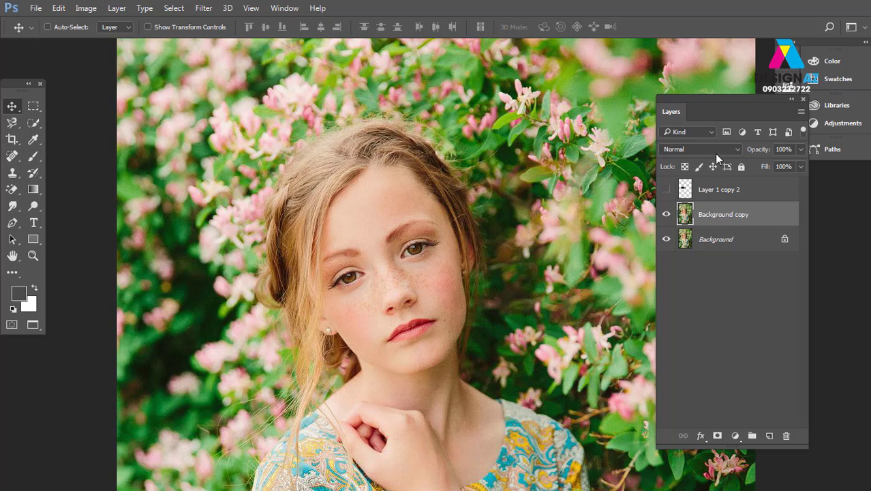
{"action": "left_click", "coordinate": [709, 150]}
{"action": "left_click", "coordinate": [697, 242]}
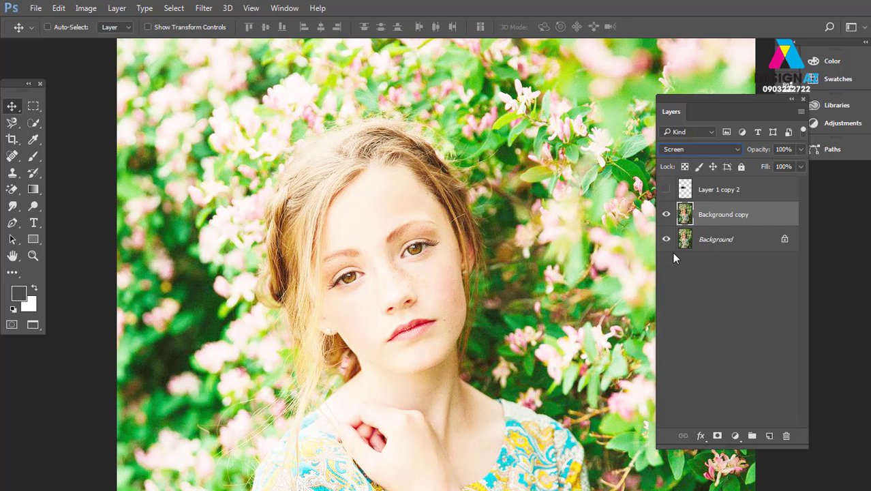
Add a second copy in Multiply mode and compare against the original photo
{"action": "key", "text": "ctrl+j"}
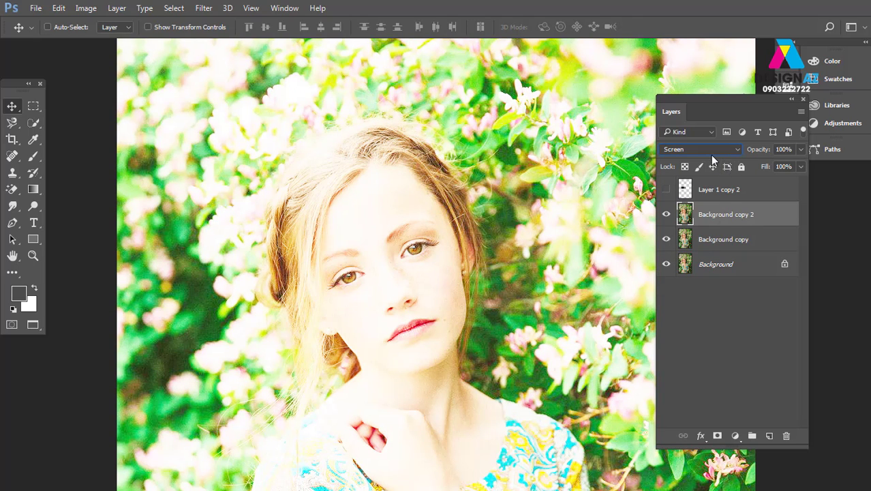
{"action": "left_click", "coordinate": [711, 152]}
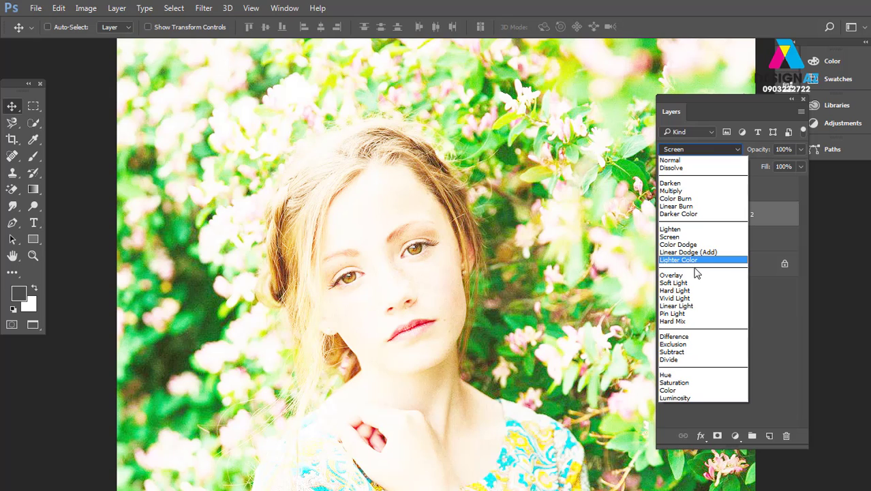
{"action": "left_click", "coordinate": [682, 191]}
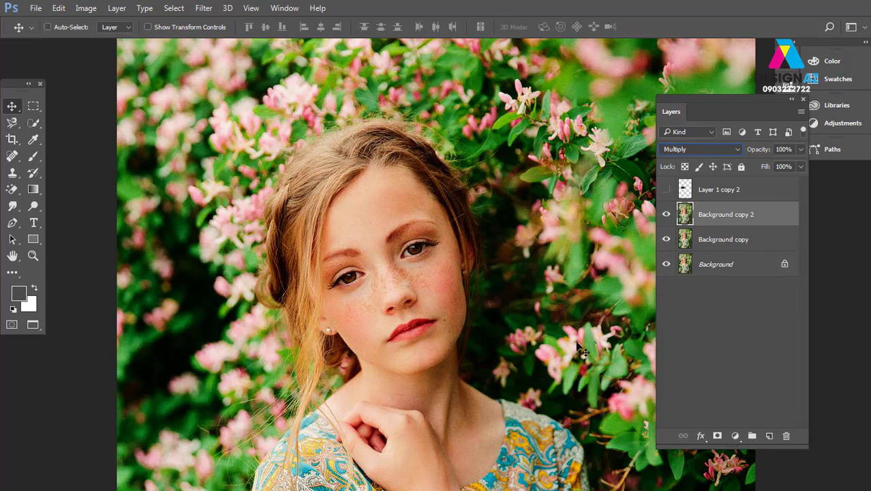
{"action": "left_click", "coordinate": [667, 265], "text": "alt"}
{"action": "left_click", "coordinate": [667, 265], "text": "alt"}
Stamp all visible layers into a new merged layer and inspect the face
{"action": "key", "text": "ctrl"}
{"action": "key", "text": "ctrl+alt+shift+e"}
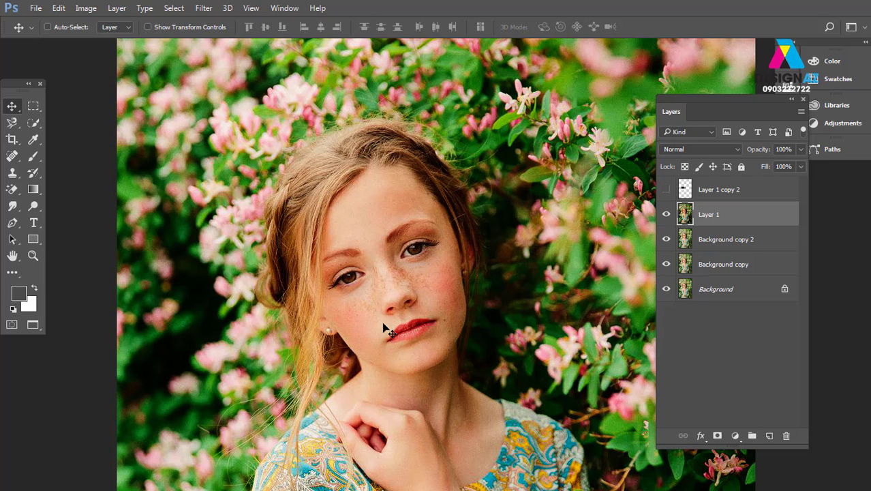
{"action": "key", "text": "ctrl+plus"}
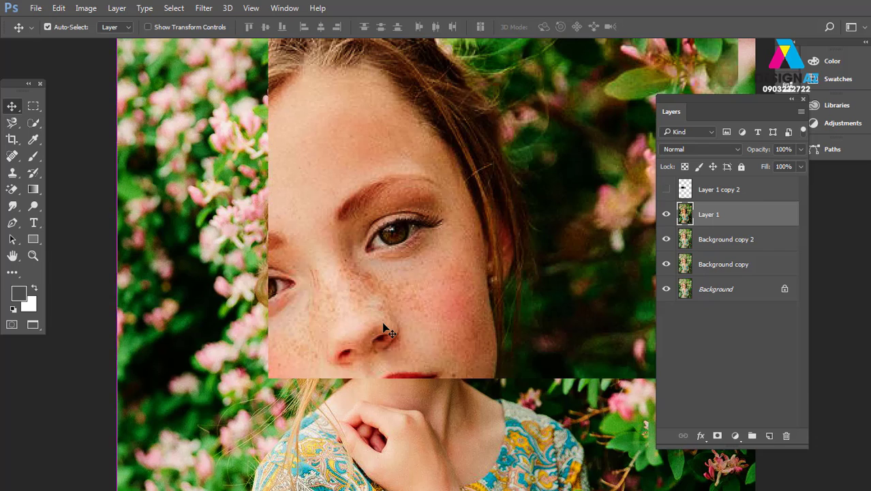
{"action": "left_click_drag", "start_coordinate": [445, 305], "coordinate": [424, 302]}
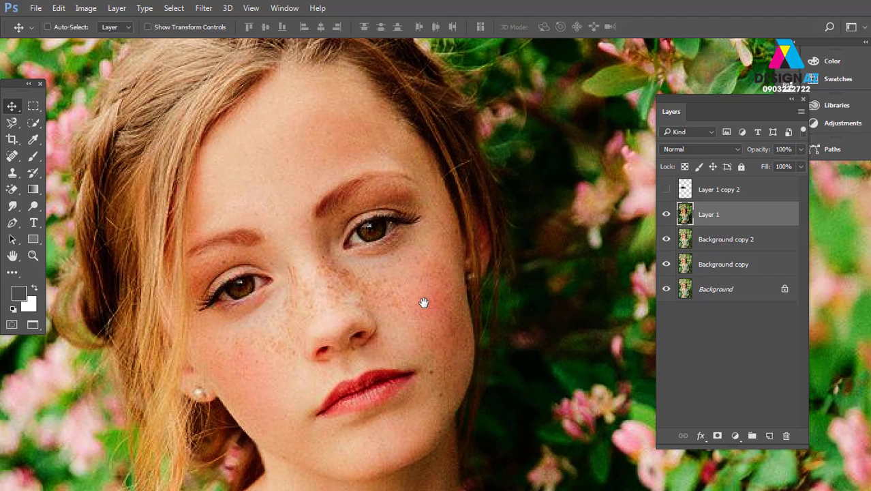
{"action": "key", "text": "ctrl+0"}
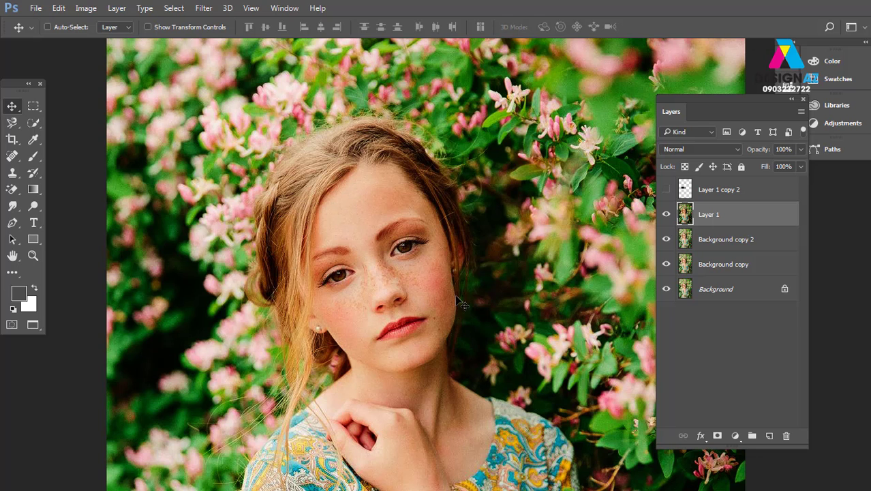
Duplicate the merged layer and set the copy to Screen mode
{"action": "key", "text": "ctrl+j"}
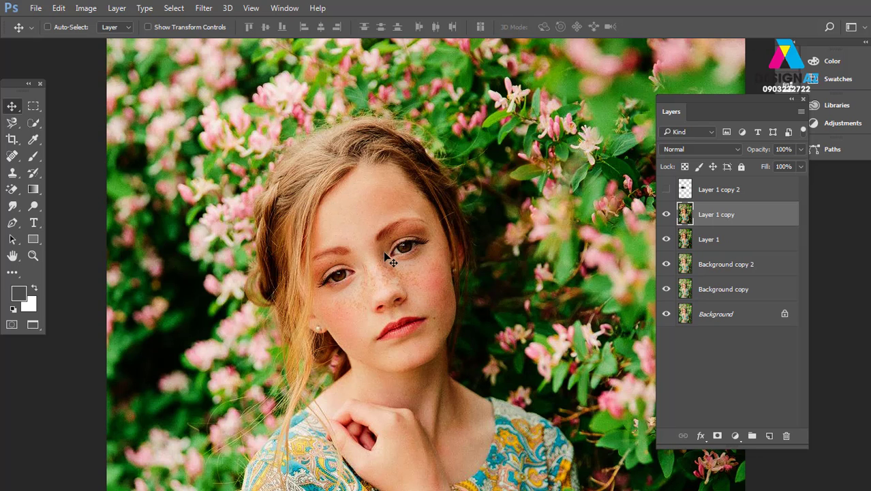
{"action": "left_click_drag", "start_coordinate": [395, 253], "coordinate": [451, 278]}
{"action": "key", "text": "ctrl+z"}
{"action": "left_click", "coordinate": [706, 149]}
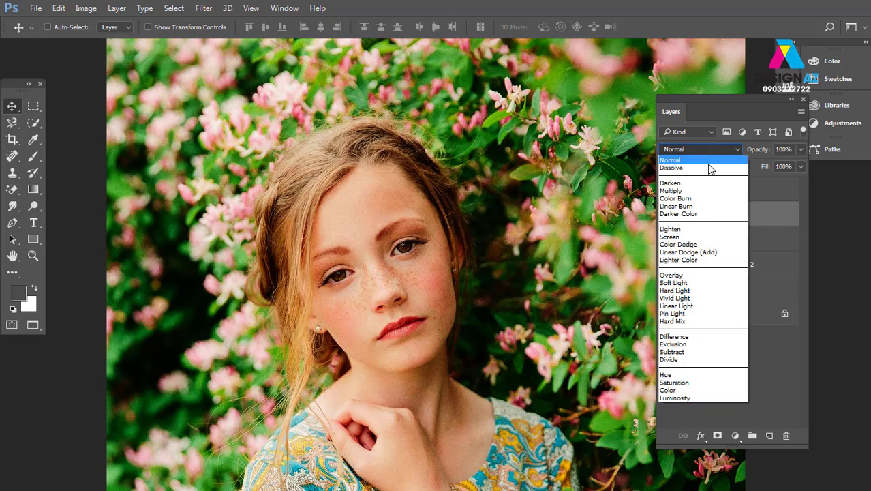
{"action": "left_click", "coordinate": [679, 236]}
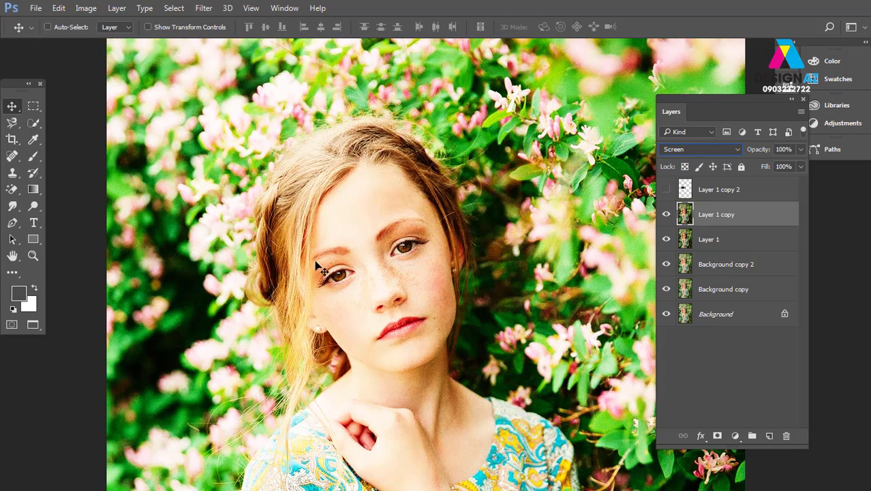
Limit the Screen copy to lighter tones with a split Blend If of 151/223
{"action": "right_click", "coordinate": [762, 219]}
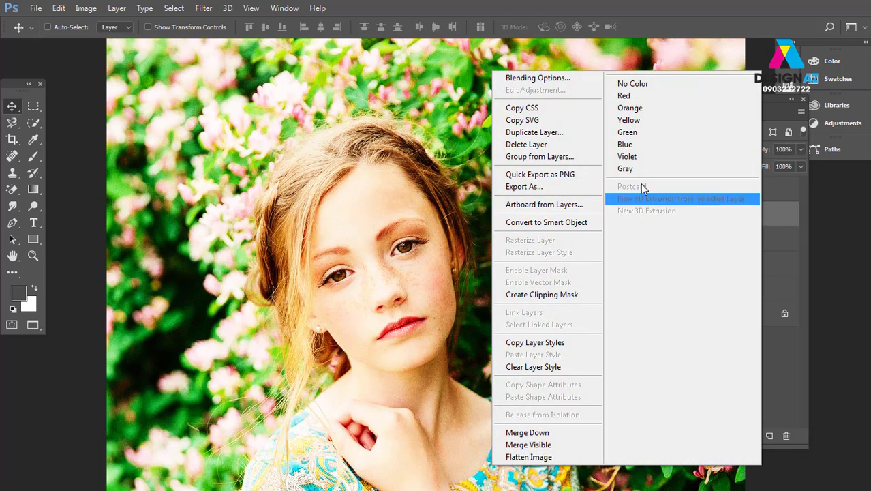
{"action": "left_click", "coordinate": [568, 78]}
{"action": "left_click_drag", "start_coordinate": [562, 94], "coordinate": [762, 75]}
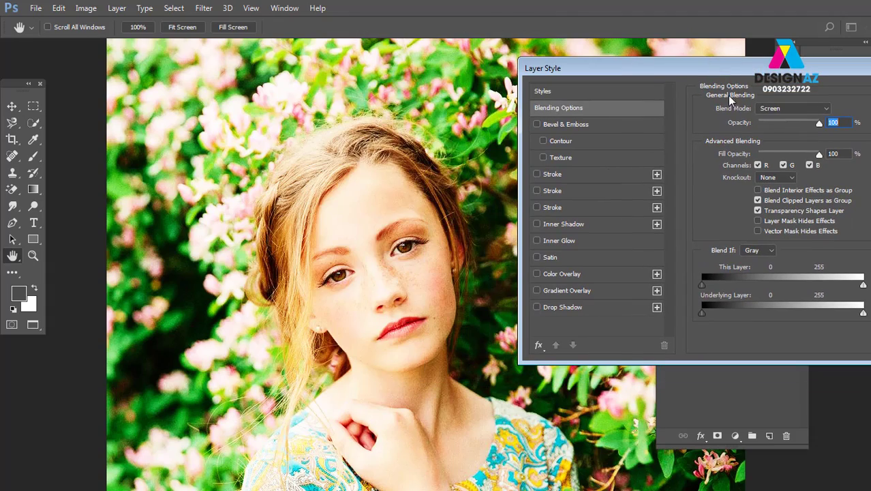
{"action": "left_click_drag", "start_coordinate": [703, 285], "coordinate": [818, 279]}
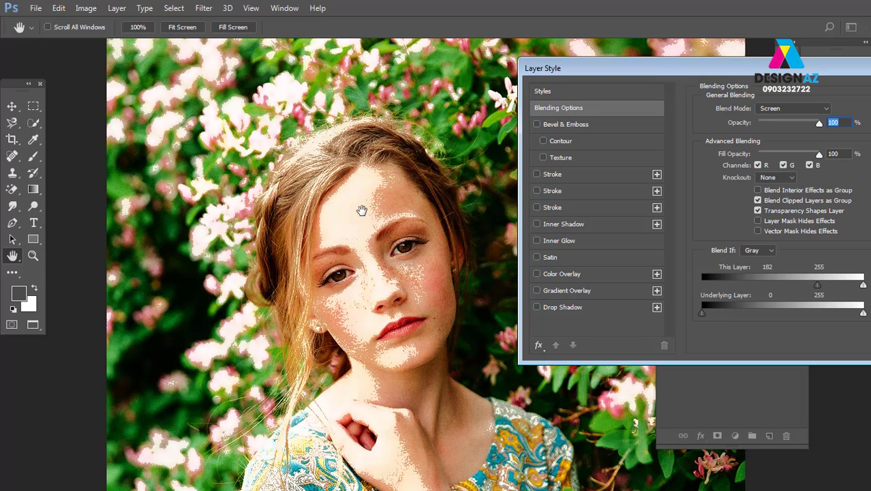
{"action": "left_click_drag", "start_coordinate": [707, 74], "coordinate": [642, 52]}
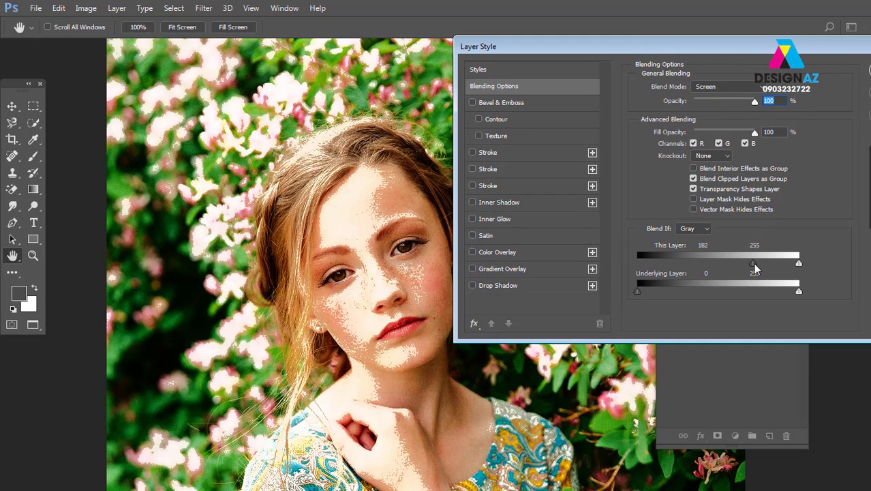
{"action": "mouse_move", "coordinate": [753, 264]}
{"action": "left_mouse_down"}
{"action": "mouse_move", "coordinate": [731, 264]}
{"action": "mouse_move", "coordinate": [781, 273]}
{"action": "left_mouse_up"}
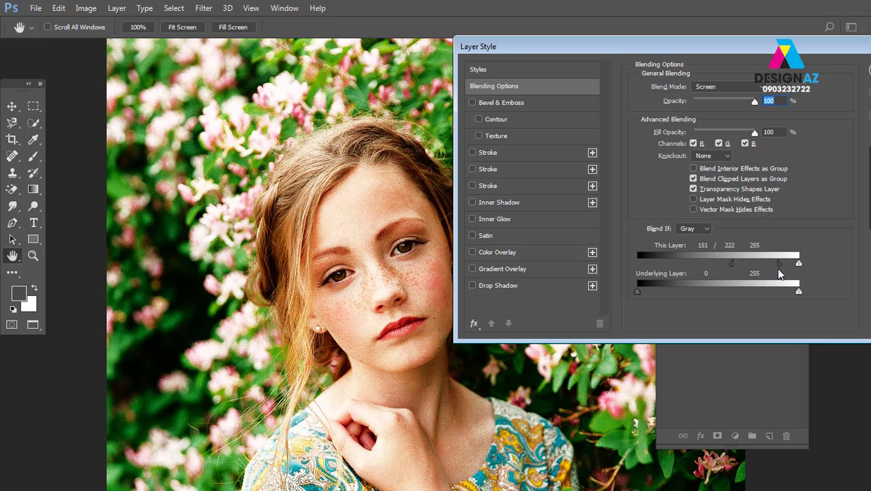
{"action": "left_click_drag", "start_coordinate": [762, 46], "coordinate": [604, 79]}
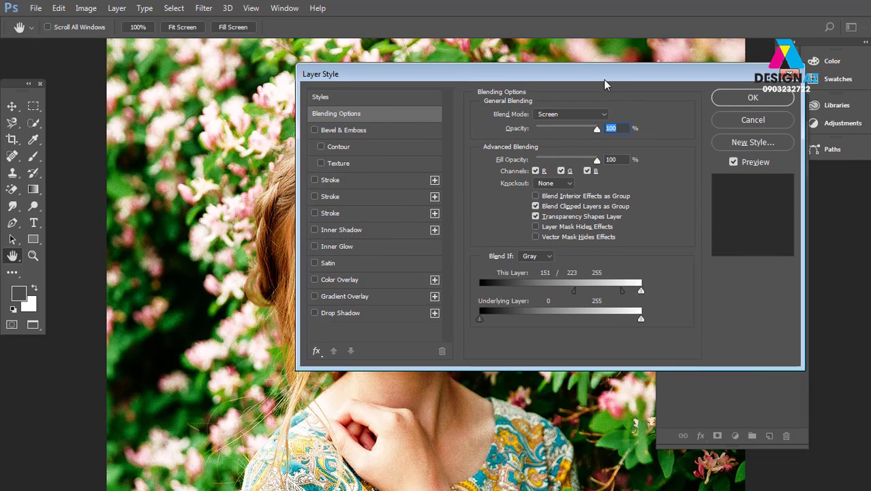
{"action": "left_click", "coordinate": [757, 98]}
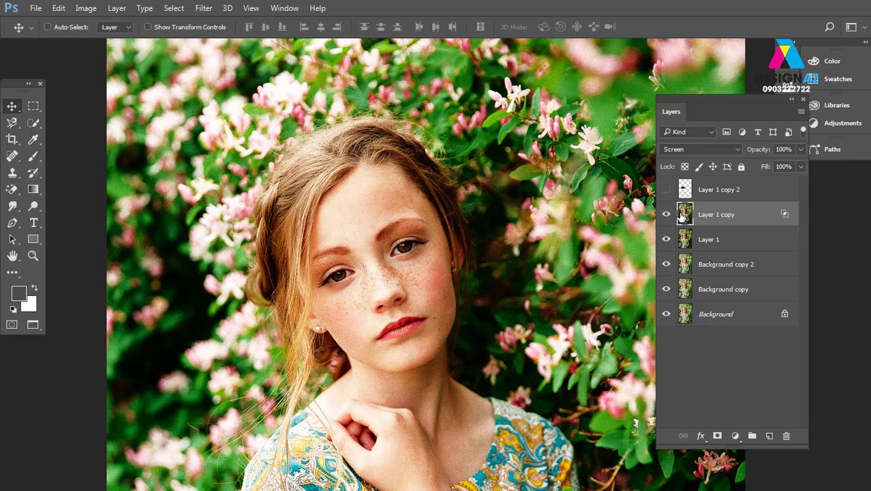
Drop Layer 1 copy's fill to 55%, then stamp visible layers into Layer 2
{"action": "left_click", "coordinate": [667, 215]}
{"action": "left_click", "coordinate": [801, 168]}
{"action": "left_click", "coordinate": [774, 183]}
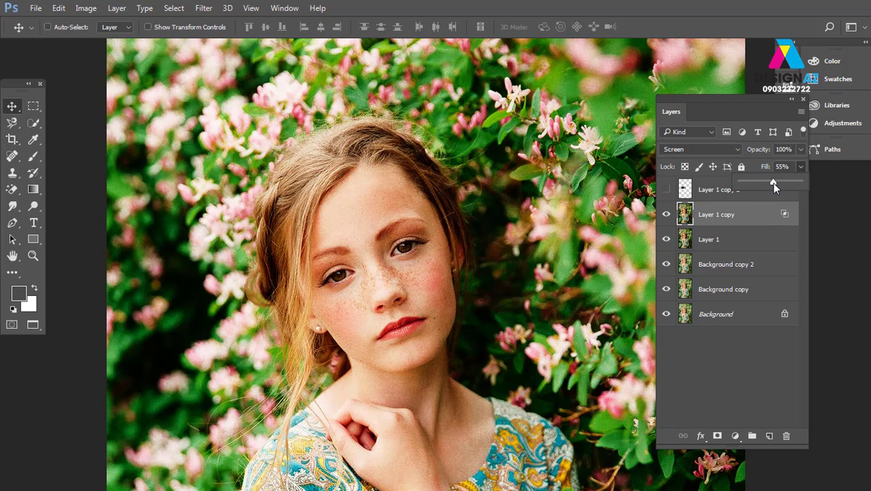
{"action": "left_click", "coordinate": [666, 215]}
{"action": "key", "text": "ctrl+shift+alt+e"}
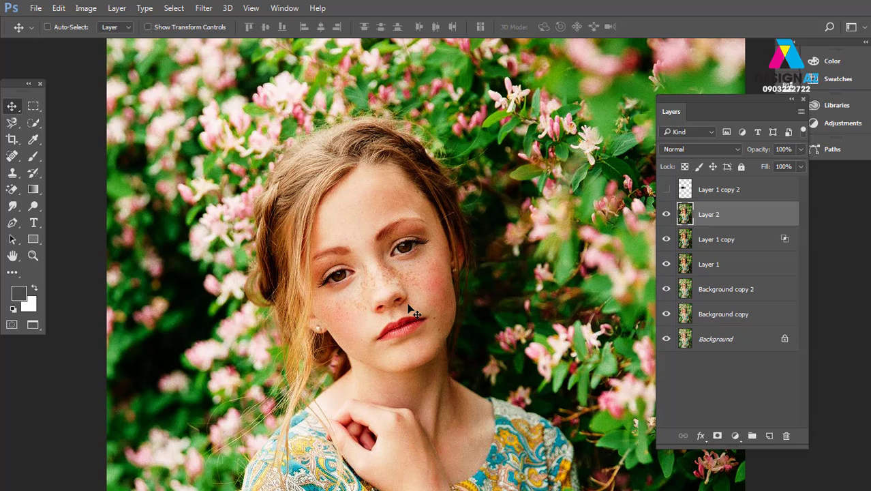
Duplicate Layer 2 and blend the copy in Vivid Light
{"action": "key", "text": "ctrl+j"}
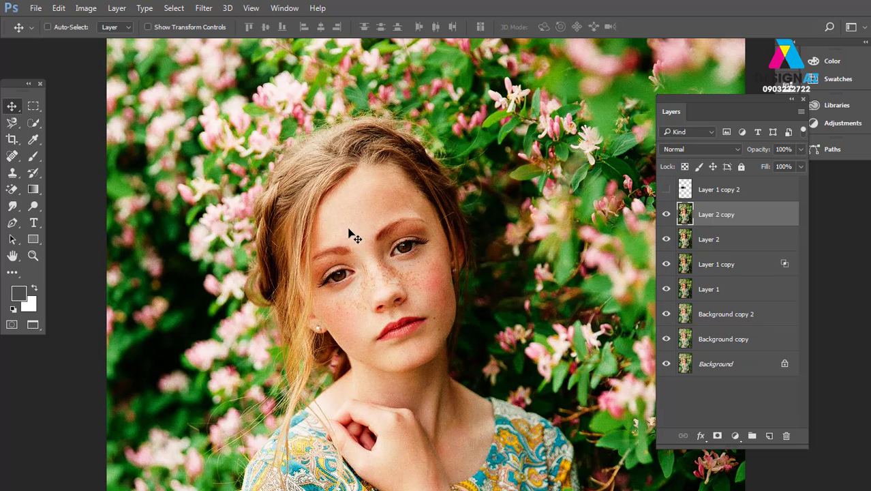
{"action": "left_click", "coordinate": [708, 148]}
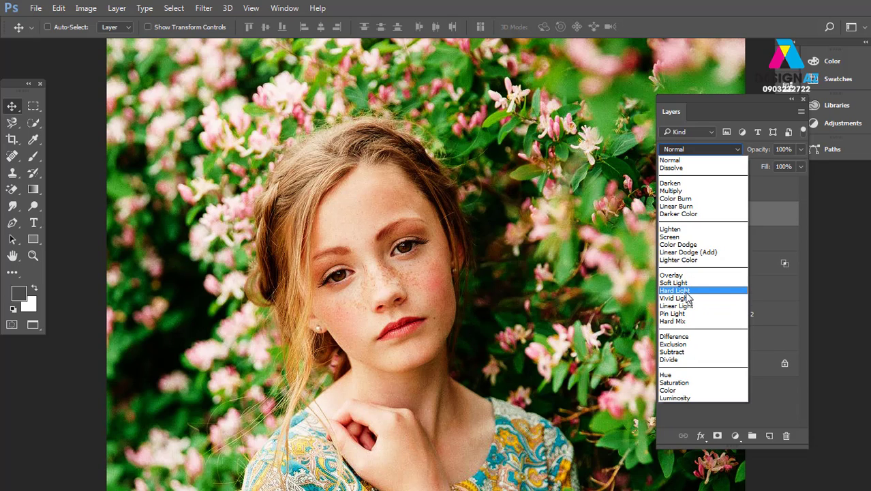
{"action": "left_click", "coordinate": [681, 299]}
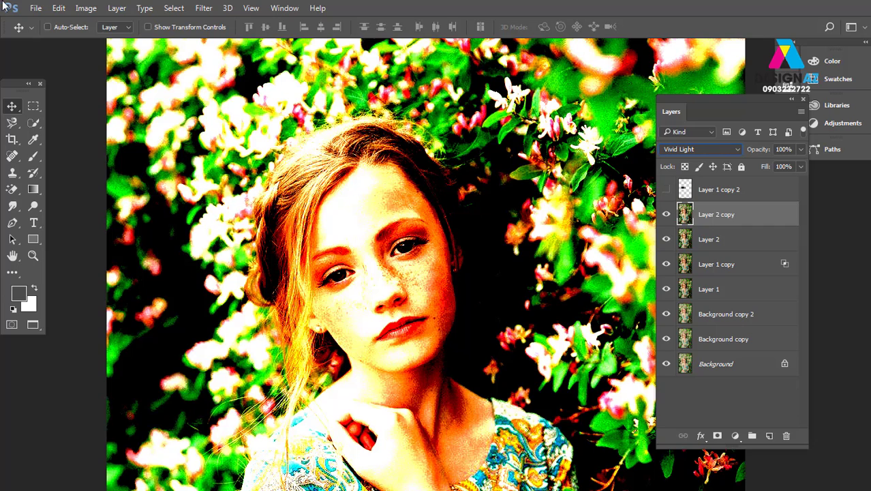
{"action": "left_click", "coordinate": [204, 8]}
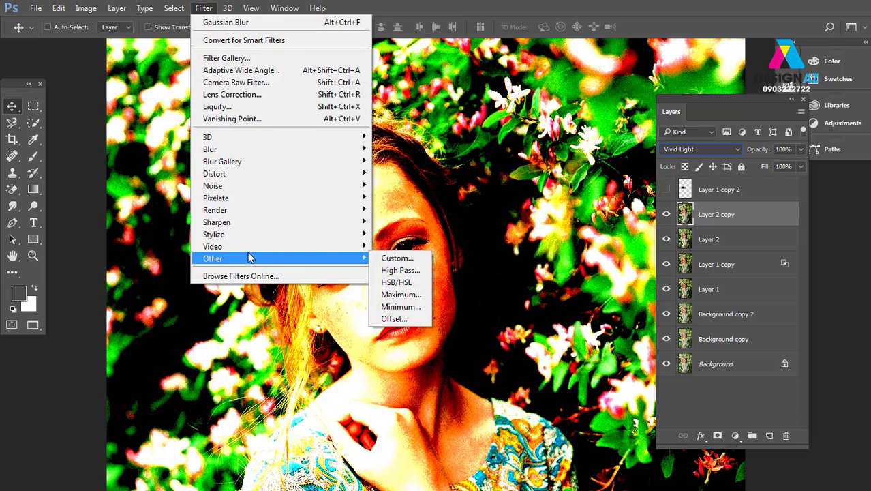
{"action": "mouse_move", "coordinate": [213, 259]}
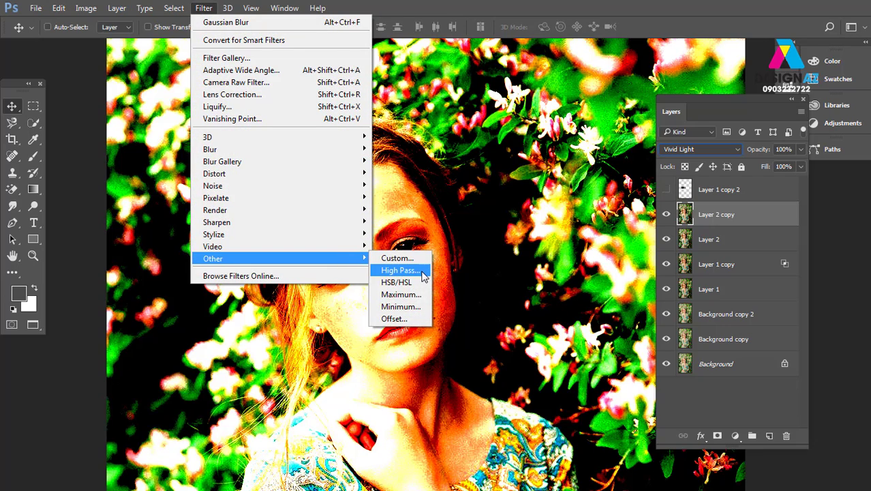
Apply a High Pass filter with a 1,2-pixel radius and compare the result
{"action": "left_click", "coordinate": [423, 276]}
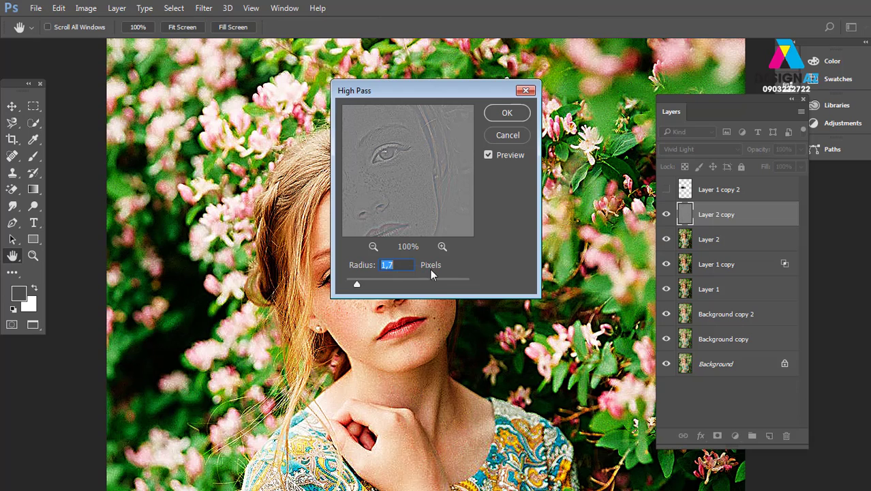
{"action": "left_click_drag", "start_coordinate": [356, 286], "coordinate": [353, 285]}
{"action": "left_click", "coordinate": [508, 113]}
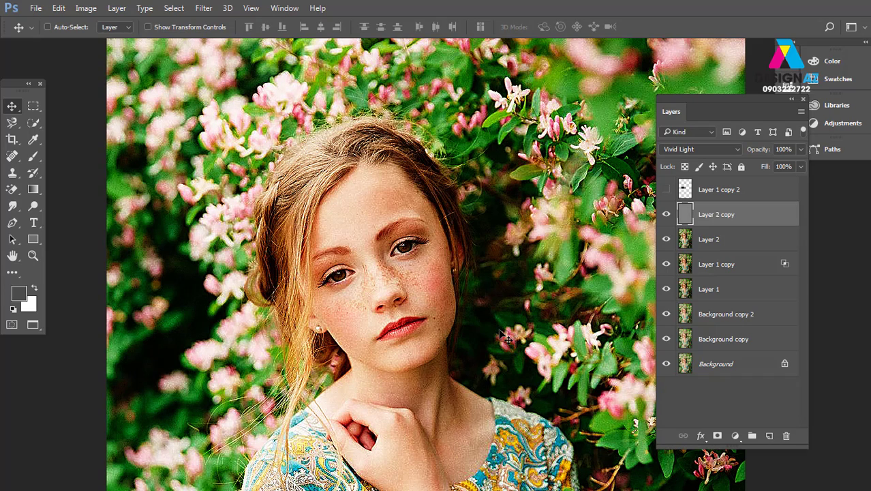
{"action": "left_click", "coordinate": [667, 215]}
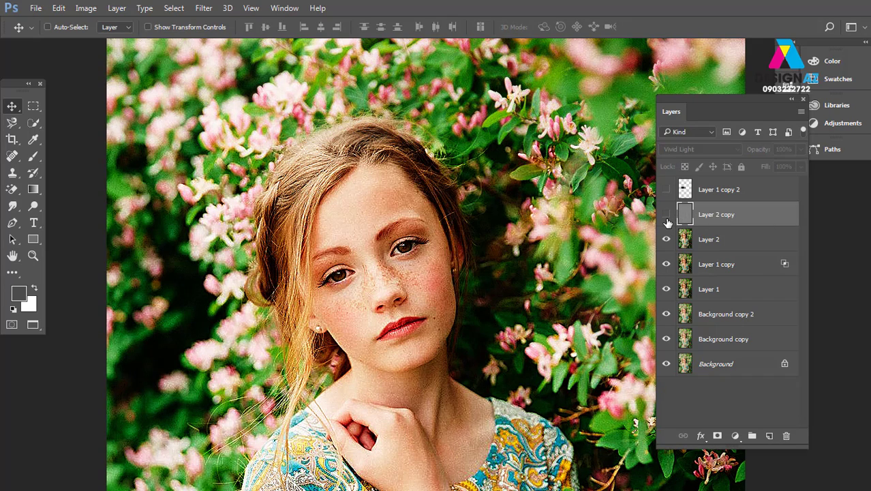
{"action": "left_click", "coordinate": [666, 215]}
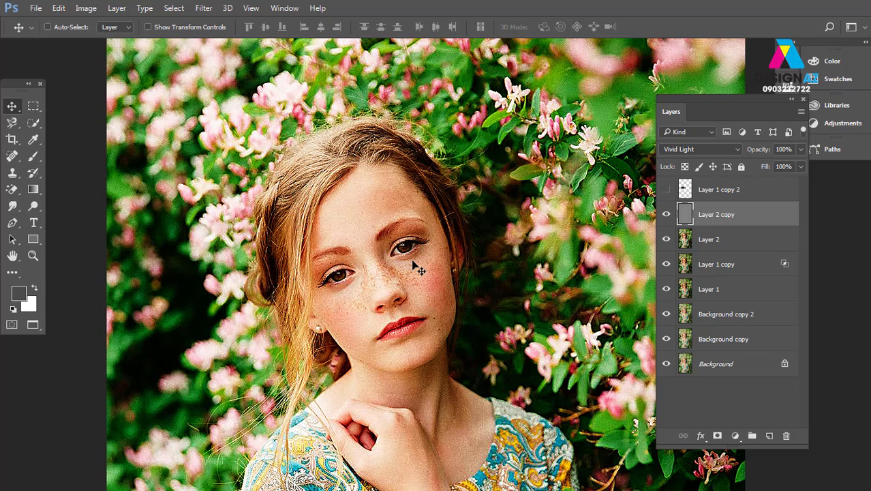
Change the high-pass layer's blend mode from Vivid Light back to Normal
{"action": "left_click", "coordinate": [802, 166]}
{"action": "left_click", "coordinate": [406, 283]}
{"action": "left_click", "coordinate": [407, 283], "text": "ctrl+space"}
{"action": "key", "text": "ctrl+0"}
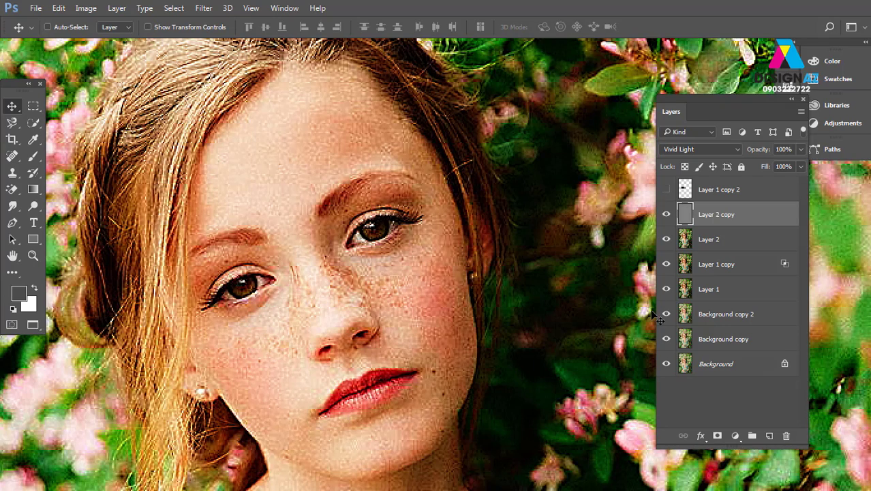
{"action": "left_click", "coordinate": [711, 145]}
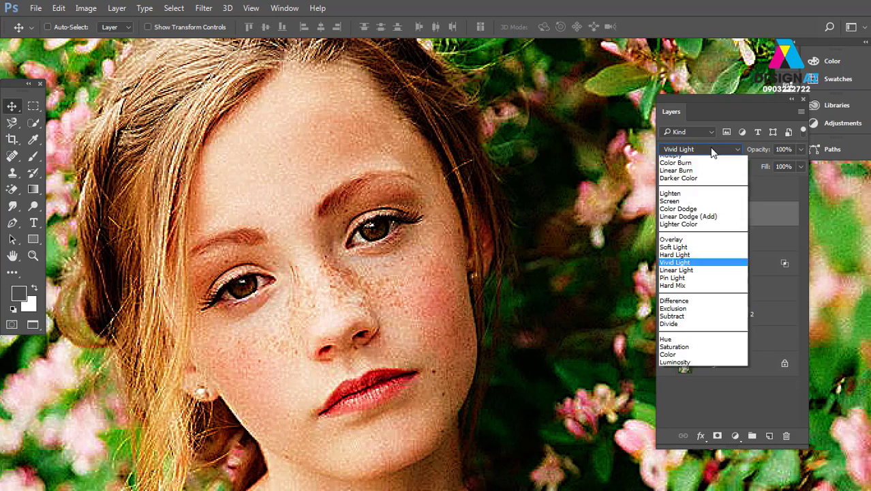
{"action": "left_click", "coordinate": [696, 161]}
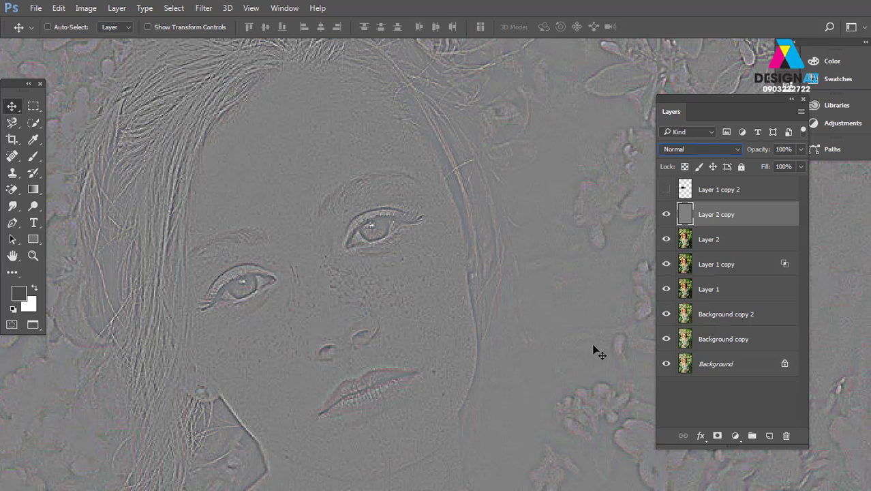
Reapply High Pass to Layer 2 copy and zoom in to inspect the scratch texture
{"action": "left_click", "coordinate": [203, 8]}
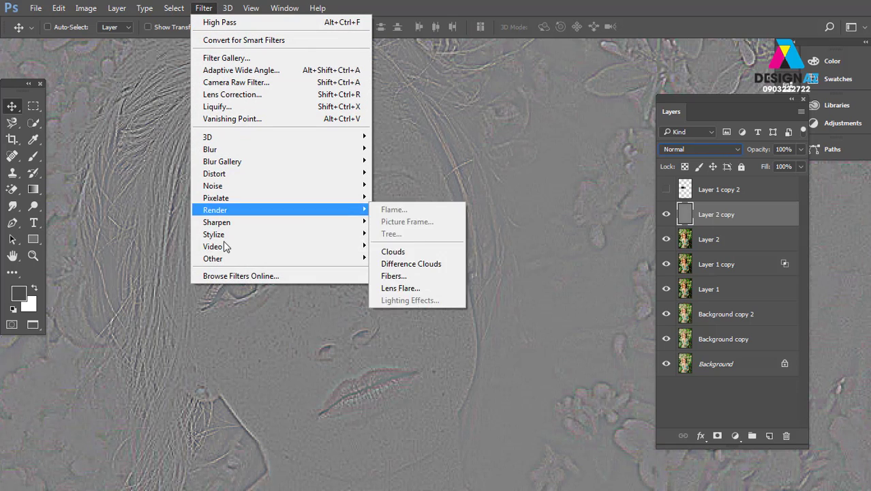
{"action": "mouse_move", "coordinate": [212, 259]}
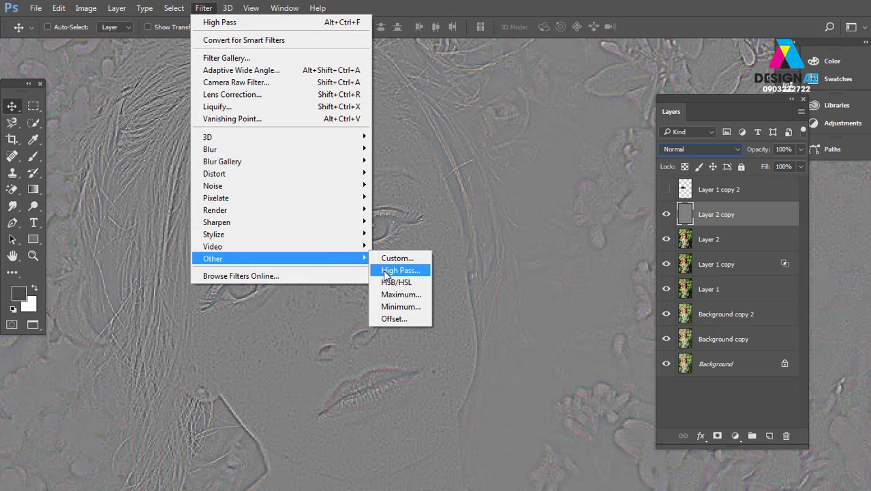
{"action": "left_click", "coordinate": [576, 202]}
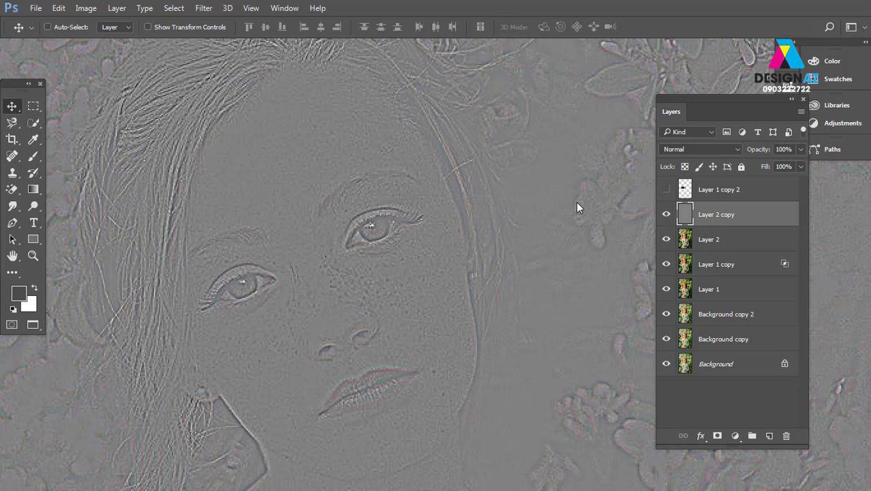
{"action": "scroll", "coordinate": [335, 223], "scroll_direction": "up", "scroll_amount": 3}
{"action": "scroll", "coordinate": [349, 216], "scroll_direction": "up", "scroll_amount": 2}
{"action": "scroll", "coordinate": [376, 216], "scroll_direction": "up", "scroll_amount": 1}
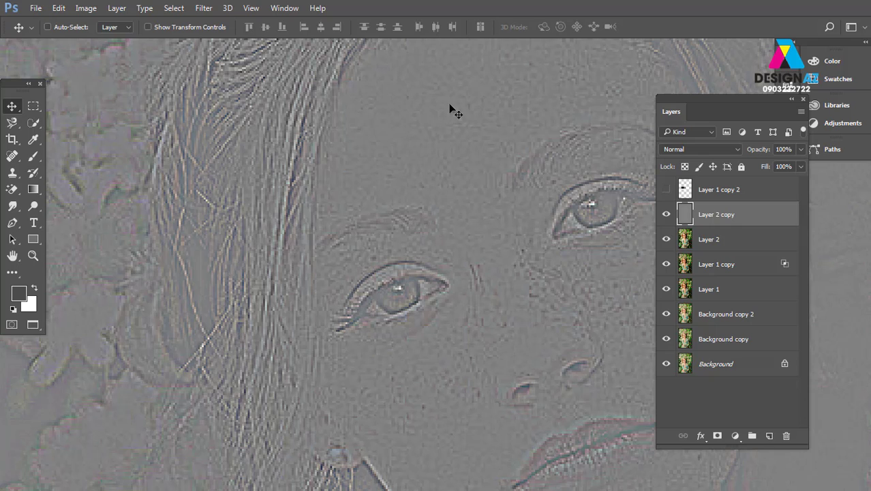
Blend Layer 2 copy in Vivid Light at 34% fill, toggling it to compare, then fit the view
{"action": "left_click", "coordinate": [710, 149]}
{"action": "left_click", "coordinate": [682, 298]}
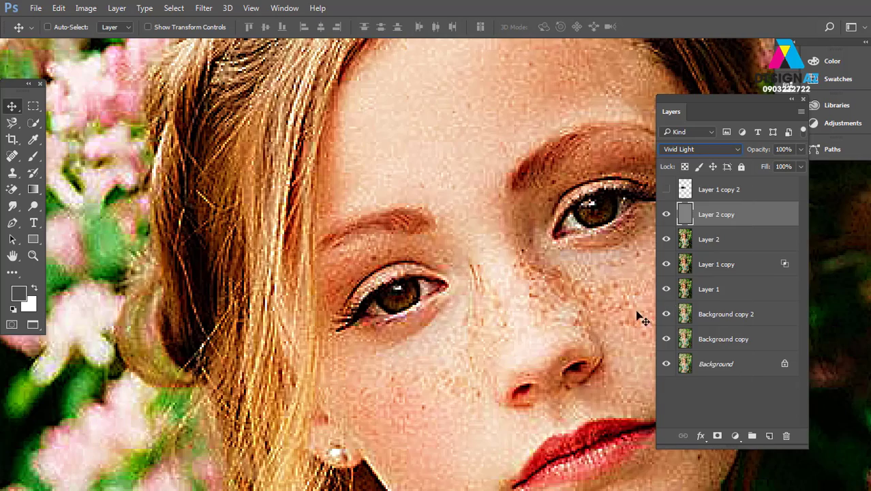
{"action": "left_click", "coordinate": [667, 214]}
{"action": "left_click", "coordinate": [801, 167]}
{"action": "left_click_drag", "start_coordinate": [771, 185], "coordinate": [769, 185]}
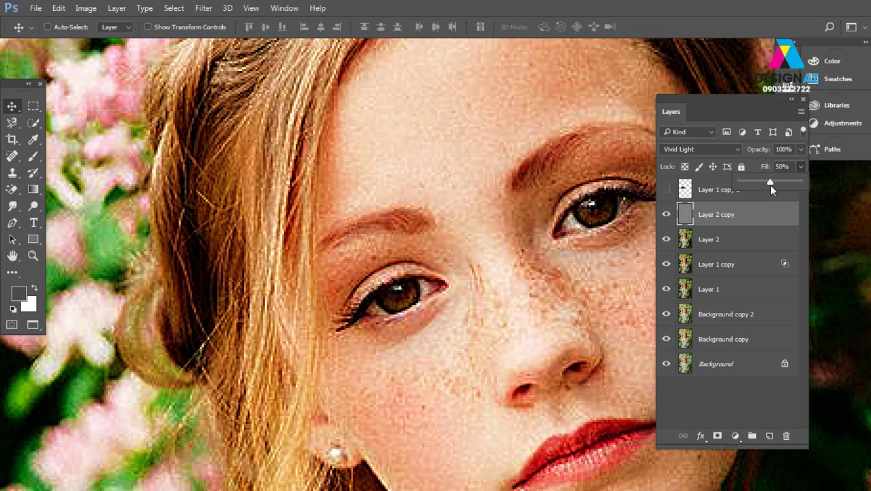
{"action": "left_click", "coordinate": [667, 214]}
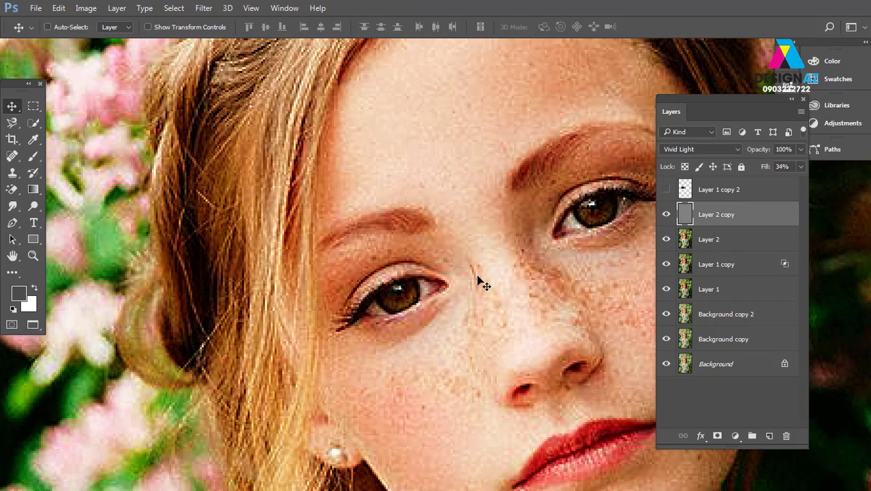
{"action": "key", "text": "ctrl+0"}
{"action": "key", "text": "ctrl+minus"}
{"action": "key", "text": "ctrl+minus"}
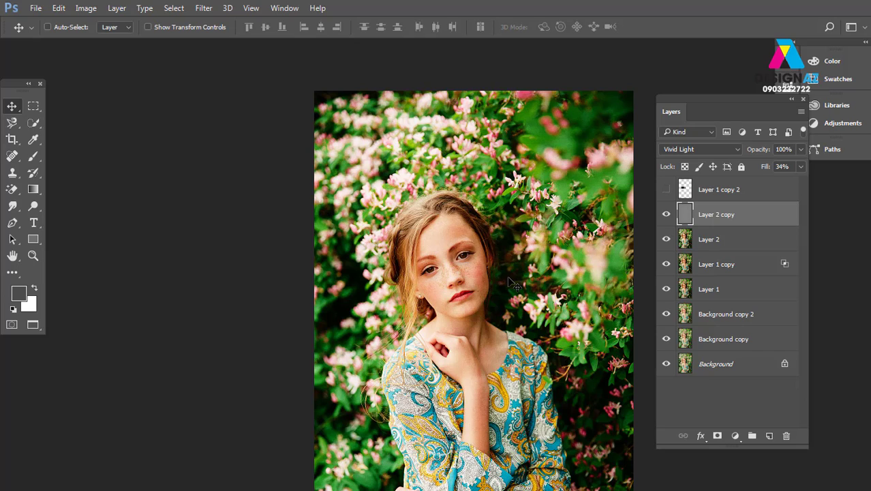
Add a new layer and fill it with 50% gray
{"action": "left_click", "coordinate": [769, 436]}
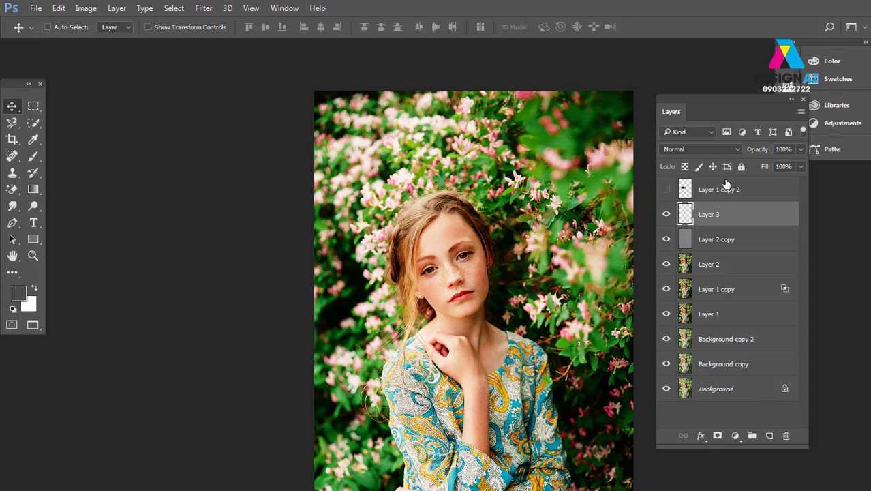
{"action": "left_click", "coordinate": [59, 8]}
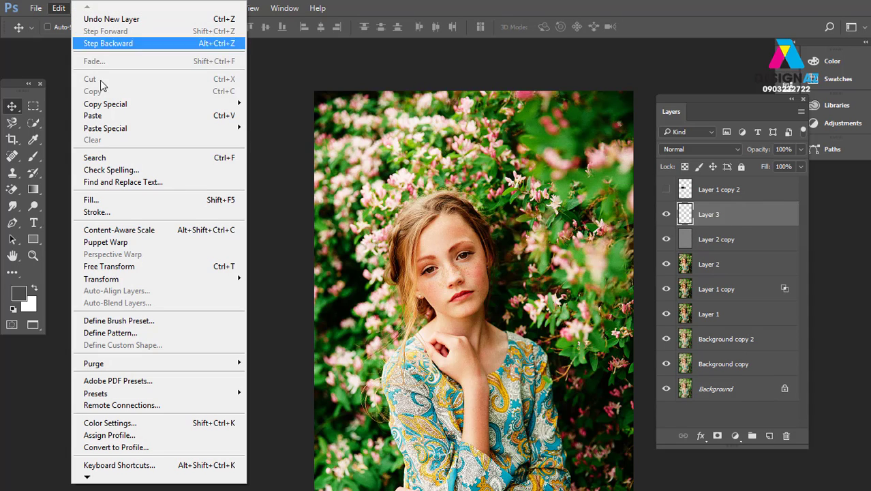
{"action": "left_click", "coordinate": [130, 200]}
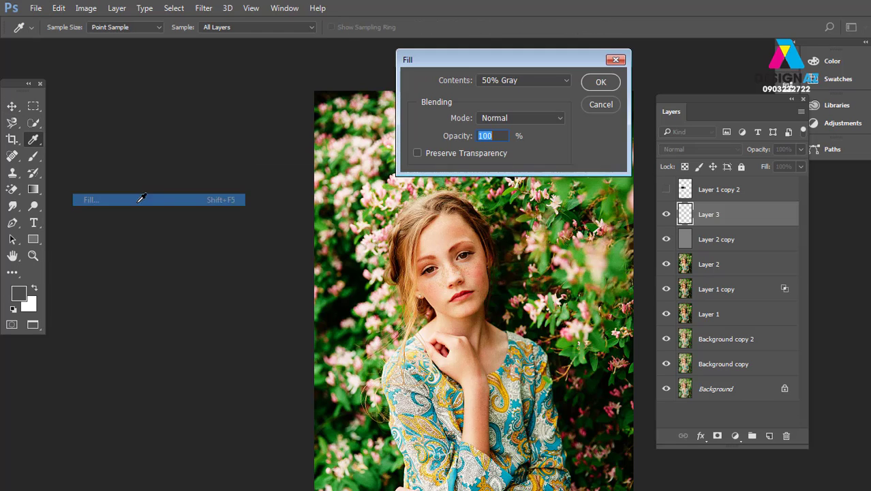
{"action": "left_click", "coordinate": [601, 83]}
{"action": "key", "text": "v"}
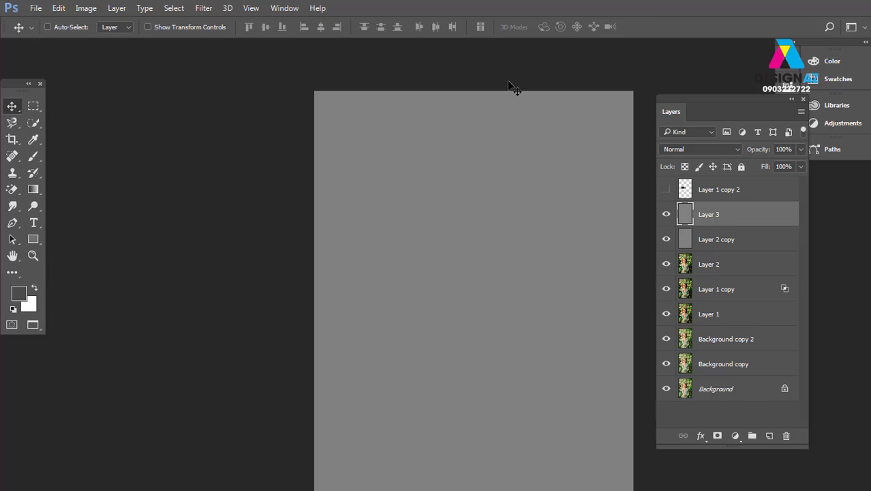
Set the gray Layer 3 to Overlay blending
{"action": "left_click", "coordinate": [715, 148]}
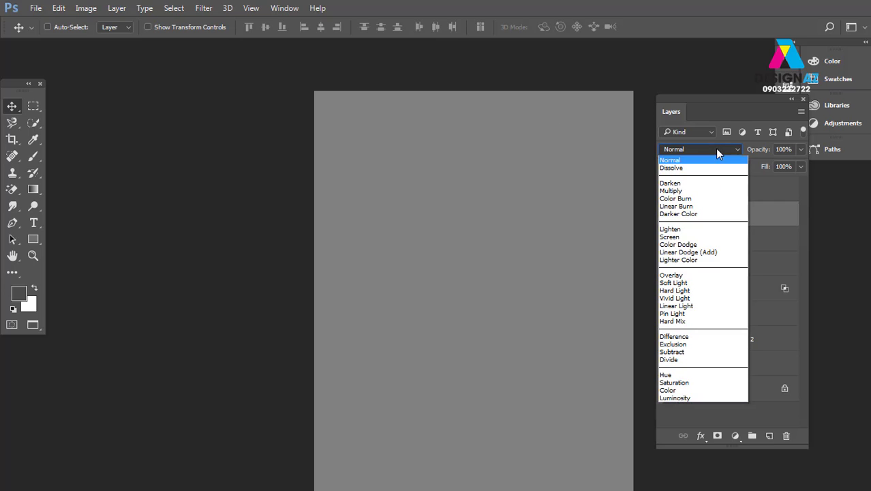
{"action": "left_click", "coordinate": [674, 277]}
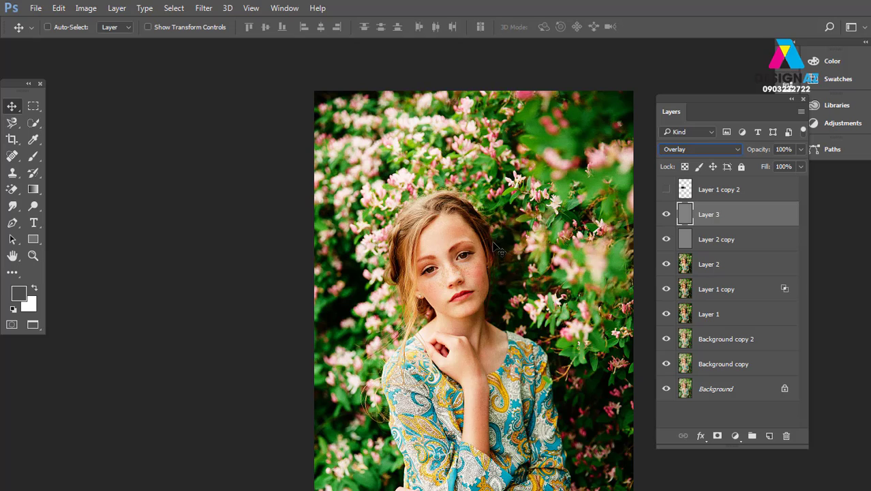
{"action": "left_click", "coordinate": [32, 206]}
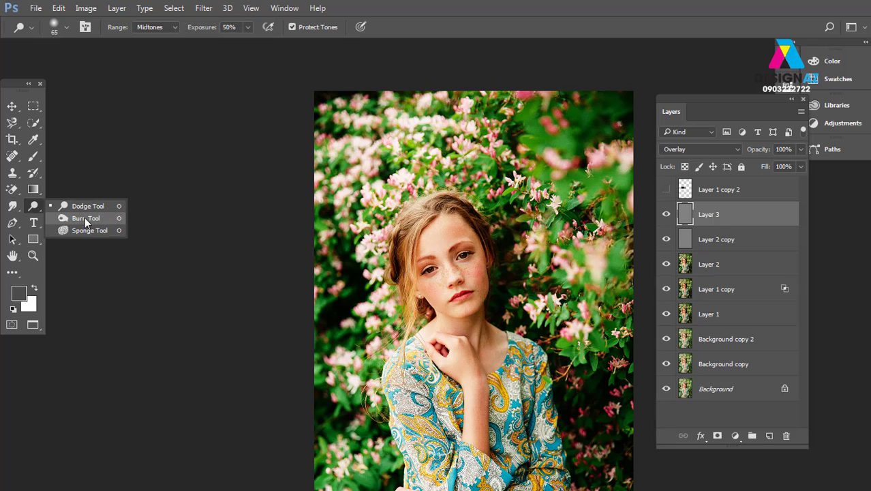
Brighten the flowers beside the hair with the Dodge tool at a 187 px brush
{"action": "left_click", "coordinate": [89, 206]}
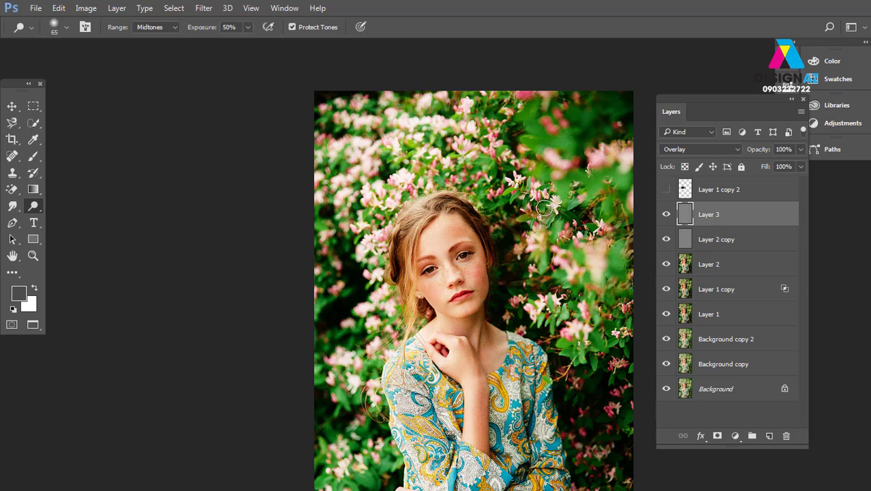
{"action": "right_click", "coordinate": [404, 138]}
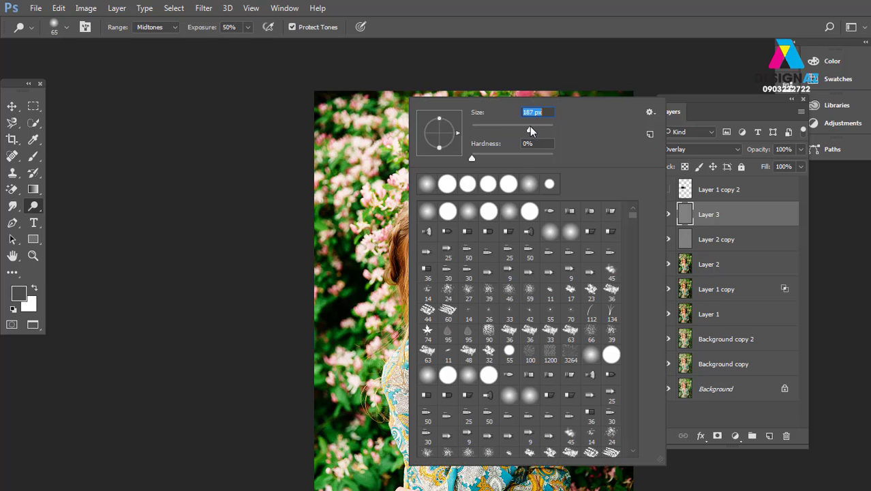
{"action": "key", "text": "Return"}
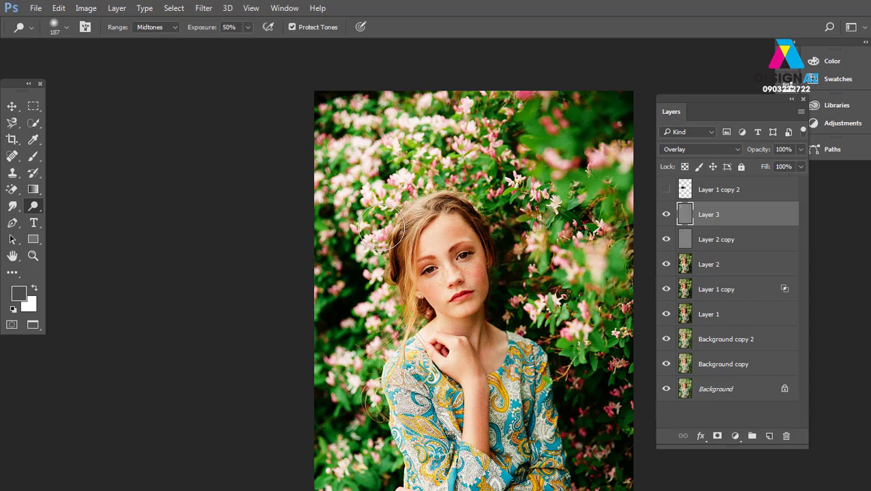
{"action": "left_click_drag", "start_coordinate": [358, 116], "coordinate": [401, 320]}
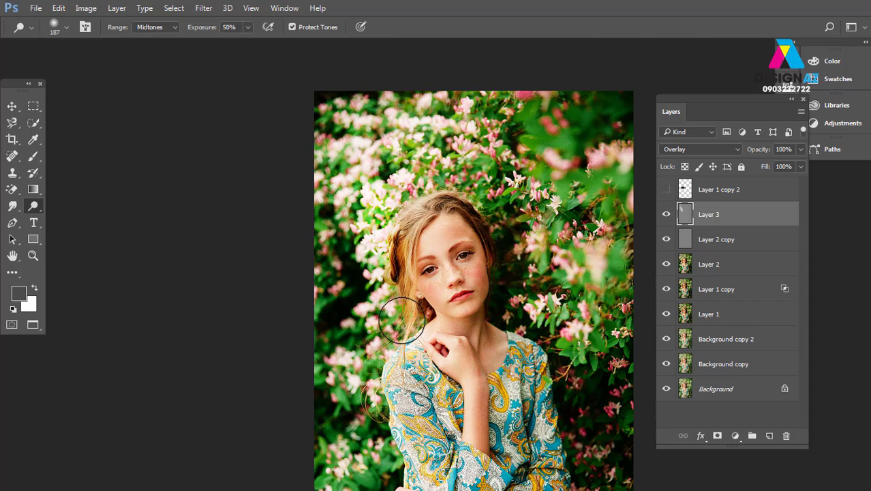
Dodge the flowers left of the face, along the left side and across the top
{"action": "key", "text": "ctrl+plus"}
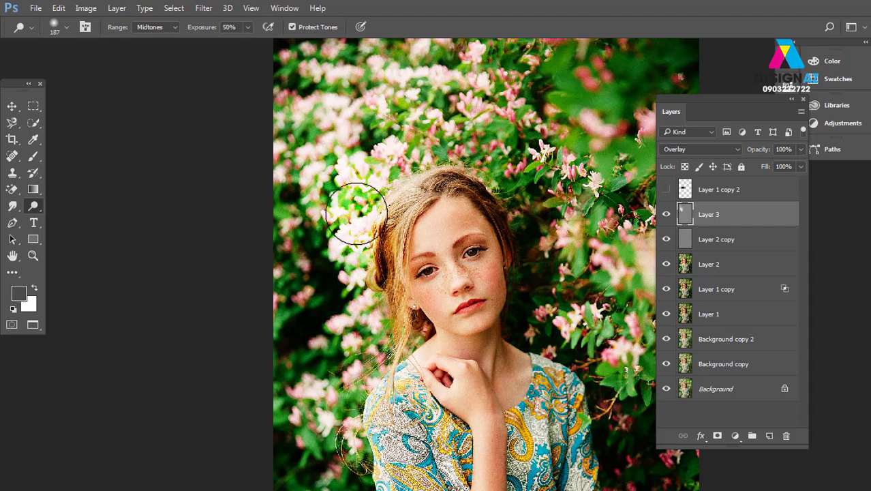
{"action": "left_click_drag", "start_coordinate": [356, 214], "coordinate": [307, 232]}
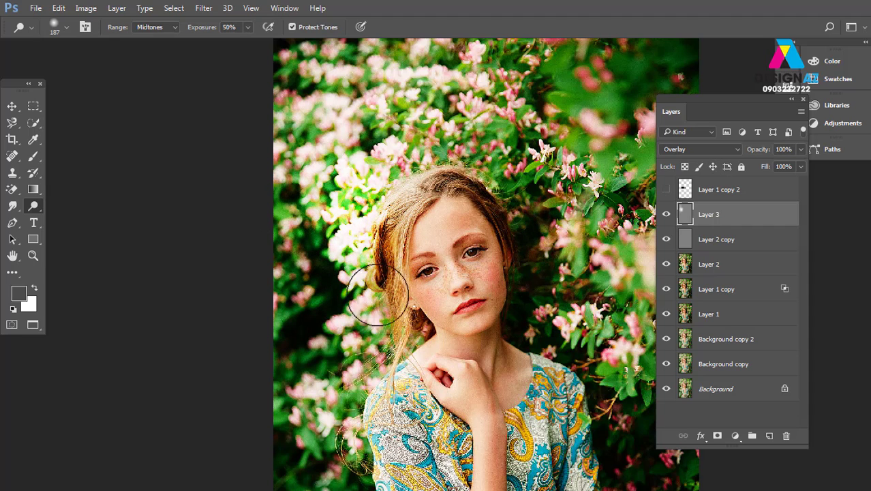
{"action": "mouse_move", "coordinate": [378, 295]}
{"action": "left_mouse_down"}
{"action": "mouse_move", "coordinate": [360, 331]}
{"action": "mouse_move", "coordinate": [395, 408]}
{"action": "mouse_move", "coordinate": [382, 340]}
{"action": "left_mouse_up"}
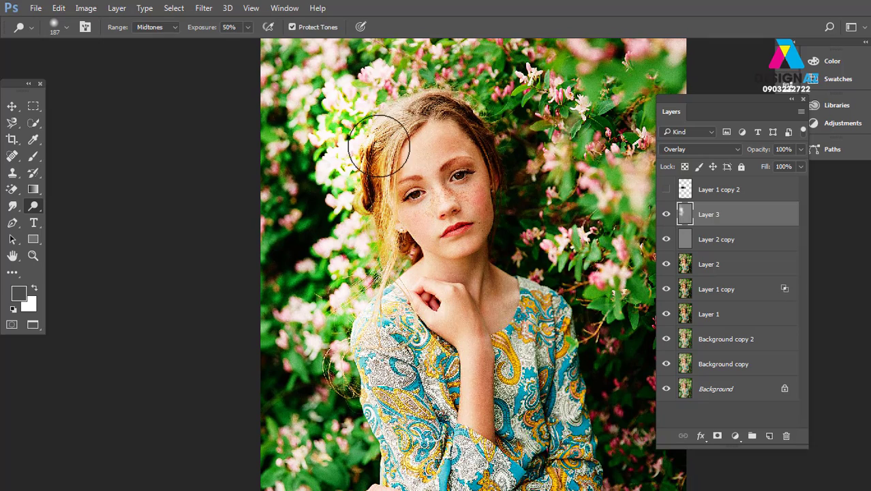
{"action": "left_click_drag", "start_coordinate": [379, 146], "coordinate": [345, 65]}
{"action": "mouse_move", "coordinate": [276, 253]}
{"action": "left_mouse_down"}
{"action": "mouse_move", "coordinate": [273, 273]}
{"action": "mouse_move", "coordinate": [320, 361]}
{"action": "left_mouse_up"}
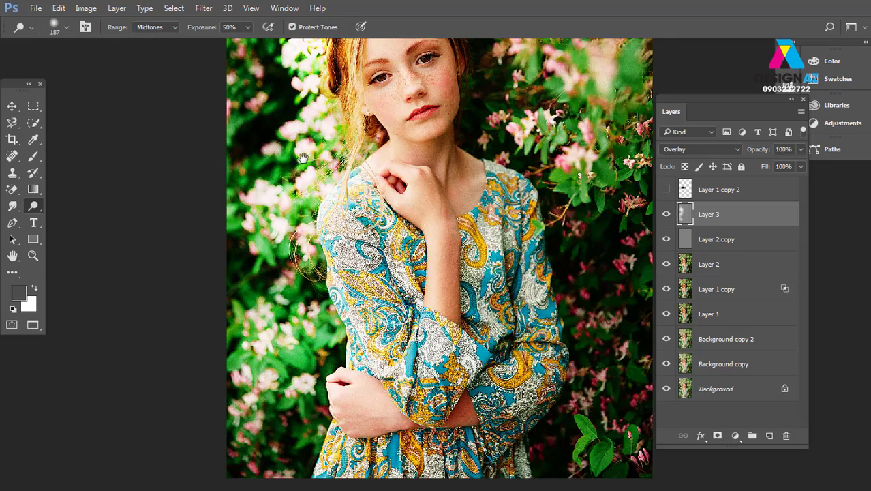
{"action": "left_click_drag", "start_coordinate": [302, 158], "coordinate": [344, 229]}
{"action": "left_click_drag", "start_coordinate": [272, 165], "coordinate": [288, 175]}
{"action": "scroll", "coordinate": [300, 136], "scroll_direction": "up", "scroll_amount": 5}
{"action": "scroll", "coordinate": [313, 110], "scroll_direction": "up", "scroll_amount": 1}
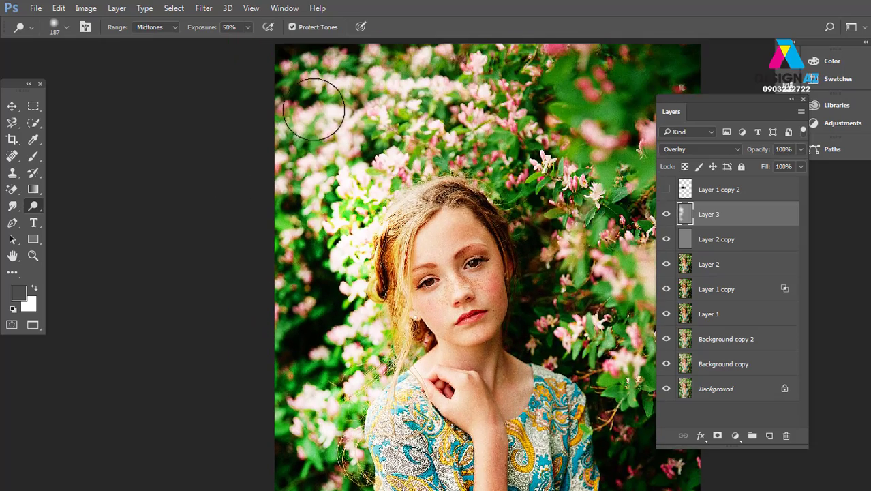
{"action": "mouse_move", "coordinate": [313, 109]}
{"action": "left_mouse_down"}
{"action": "mouse_move", "coordinate": [362, 137]}
{"action": "mouse_move", "coordinate": [373, 185]}
{"action": "left_mouse_up"}
{"action": "mouse_move", "coordinate": [321, 129]}
{"action": "left_mouse_down"}
{"action": "mouse_move", "coordinate": [340, 146]}
{"action": "mouse_move", "coordinate": [452, 113]}
{"action": "left_mouse_up"}
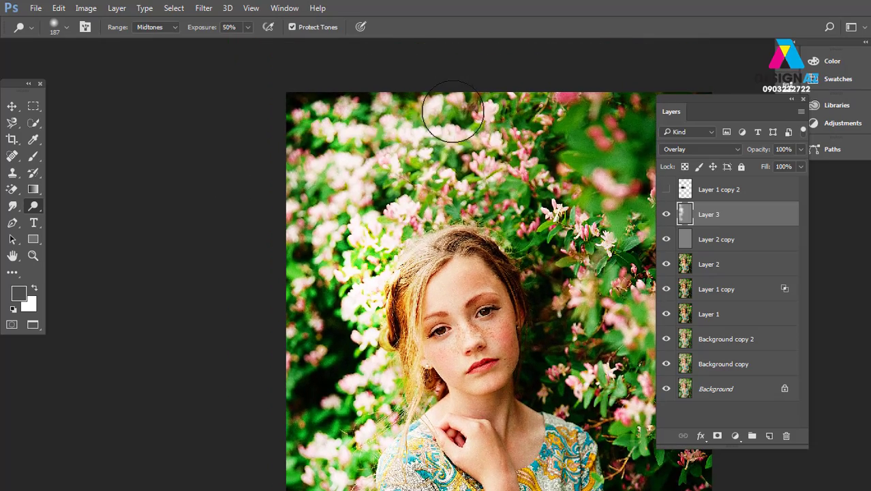
{"action": "left_click_drag", "start_coordinate": [514, 186], "coordinate": [435, 132]}
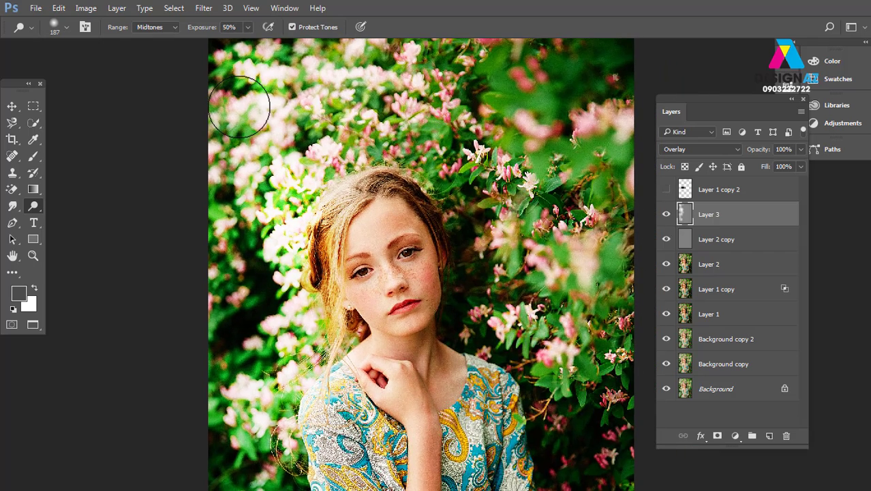
Switch to the Burn tool with a 291 px brush
{"action": "right_click", "coordinate": [33, 206]}
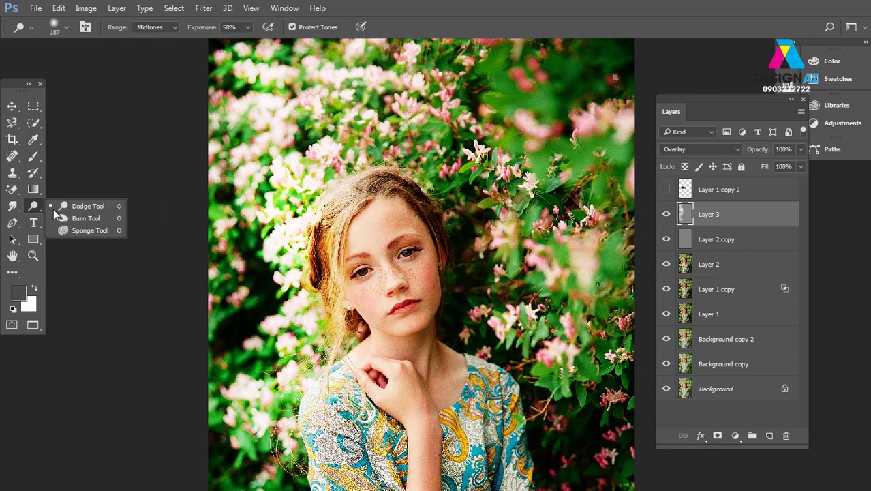
{"action": "left_click", "coordinate": [77, 224]}
{"action": "right_click", "coordinate": [510, 204]}
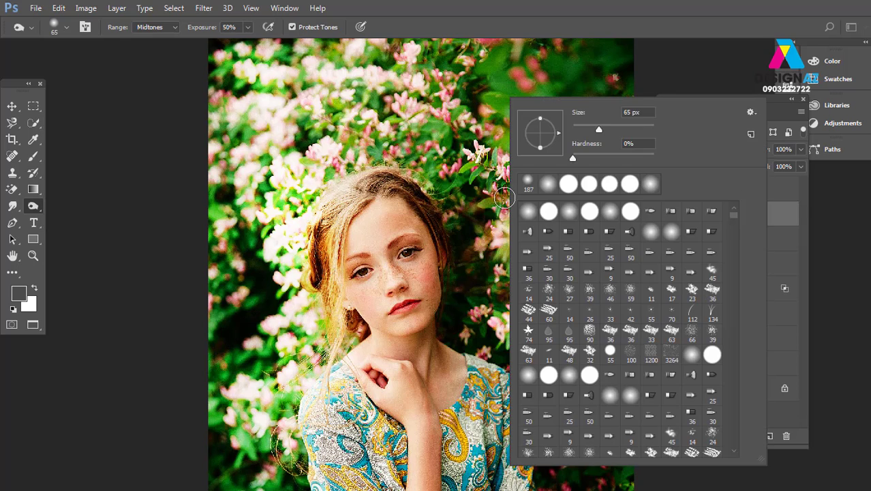
{"action": "left_click", "coordinate": [628, 130]}
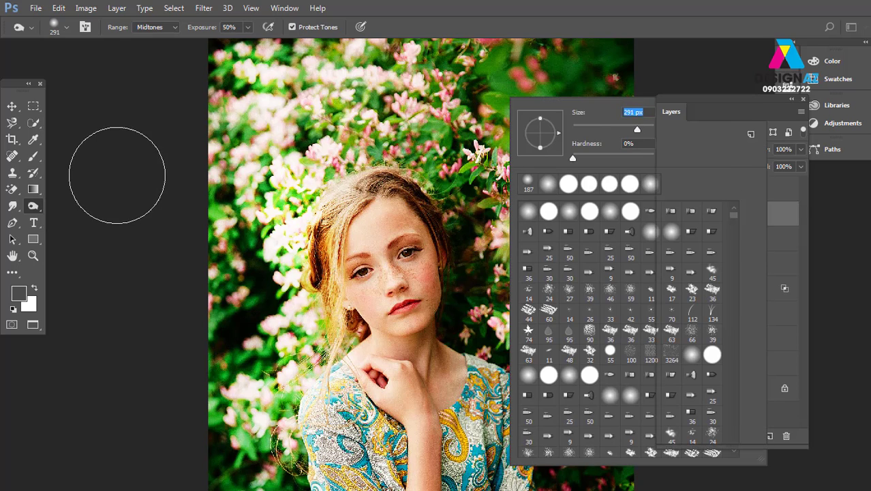
{"action": "left_click", "coordinate": [187, 234]}
Burn the lower-right foliage and the left greenery and flowers, then fit the photo
{"action": "mouse_move", "coordinate": [582, 82]}
{"action": "left_mouse_down"}
{"action": "mouse_move", "coordinate": [476, 210]}
{"action": "mouse_move", "coordinate": [522, 282]}
{"action": "mouse_move", "coordinate": [525, 311]}
{"action": "left_mouse_up"}
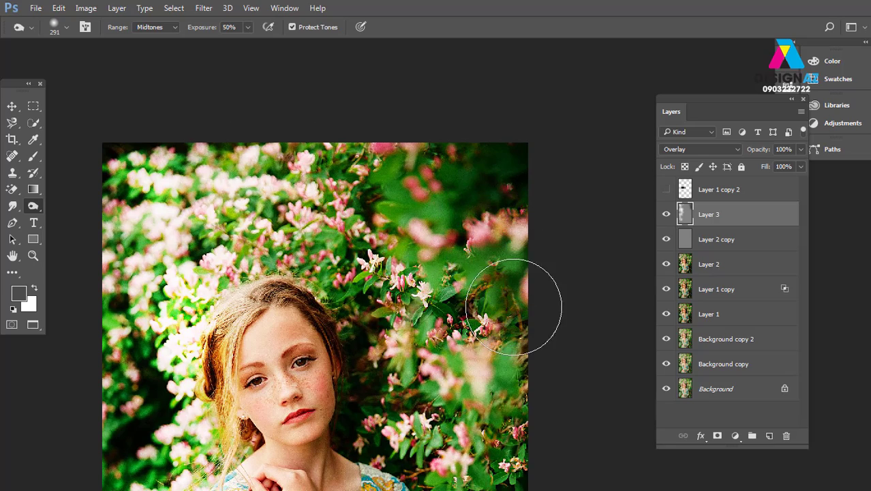
{"action": "scroll", "coordinate": [531, 288], "scroll_direction": "down", "scroll_amount": 1}
{"action": "scroll", "coordinate": [505, 327], "scroll_direction": "down", "scroll_amount": 3}
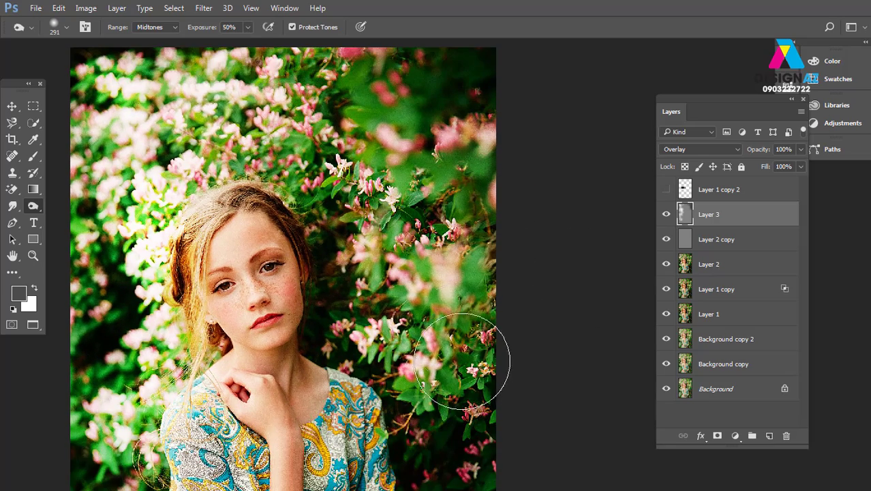
{"action": "mouse_move", "coordinate": [474, 419]}
{"action": "left_mouse_down"}
{"action": "mouse_move", "coordinate": [489, 208]}
{"action": "mouse_move", "coordinate": [489, 279]}
{"action": "left_mouse_up"}
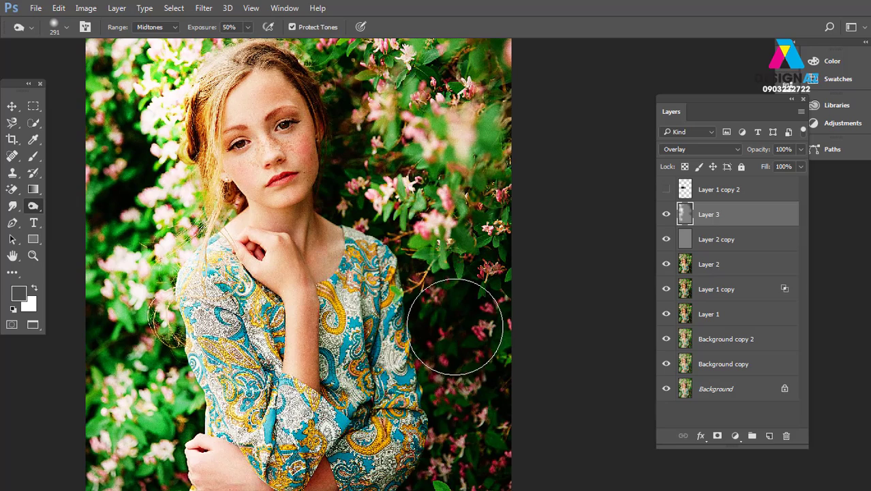
{"action": "mouse_move", "coordinate": [472, 365]}
{"action": "left_mouse_down"}
{"action": "mouse_move", "coordinate": [452, 371]}
{"action": "mouse_move", "coordinate": [447, 399]}
{"action": "mouse_move", "coordinate": [461, 419]}
{"action": "mouse_move", "coordinate": [454, 440]}
{"action": "mouse_move", "coordinate": [462, 358]}
{"action": "left_mouse_up"}
{"action": "mouse_move", "coordinate": [463, 399]}
{"action": "left_mouse_down"}
{"action": "mouse_move", "coordinate": [438, 418]}
{"action": "mouse_move", "coordinate": [467, 341]}
{"action": "mouse_move", "coordinate": [513, 368]}
{"action": "mouse_move", "coordinate": [506, 318]}
{"action": "mouse_move", "coordinate": [463, 279]}
{"action": "mouse_move", "coordinate": [443, 433]}
{"action": "left_mouse_up"}
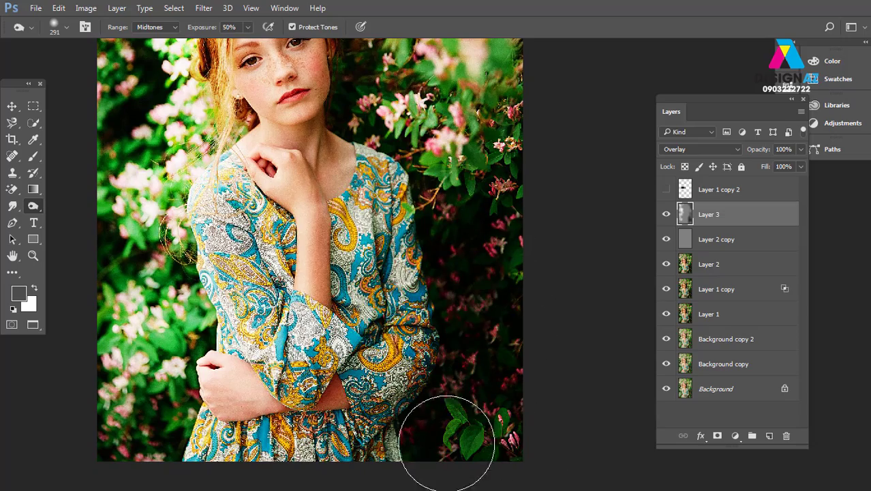
{"action": "left_click_drag", "start_coordinate": [448, 257], "coordinate": [444, 301]}
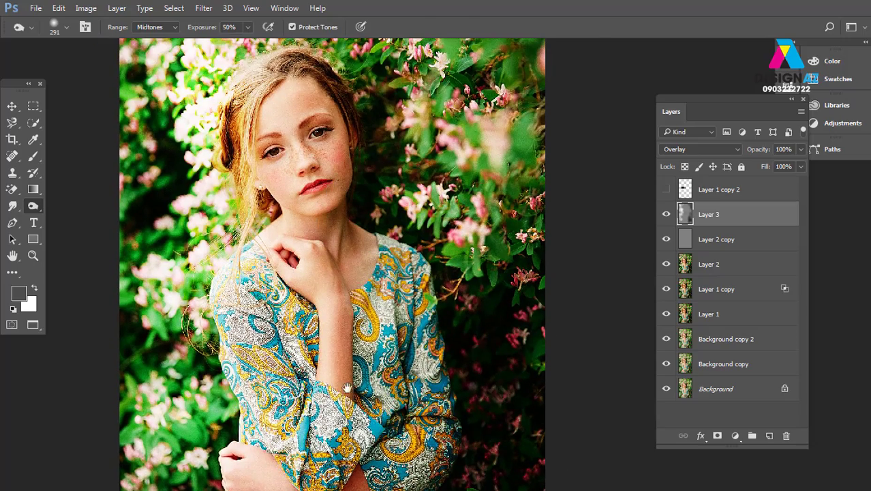
{"action": "mouse_move", "coordinate": [232, 378]}
{"action": "left_mouse_down"}
{"action": "mouse_move", "coordinate": [290, 403]}
{"action": "mouse_move", "coordinate": [362, 246]}
{"action": "left_mouse_up"}
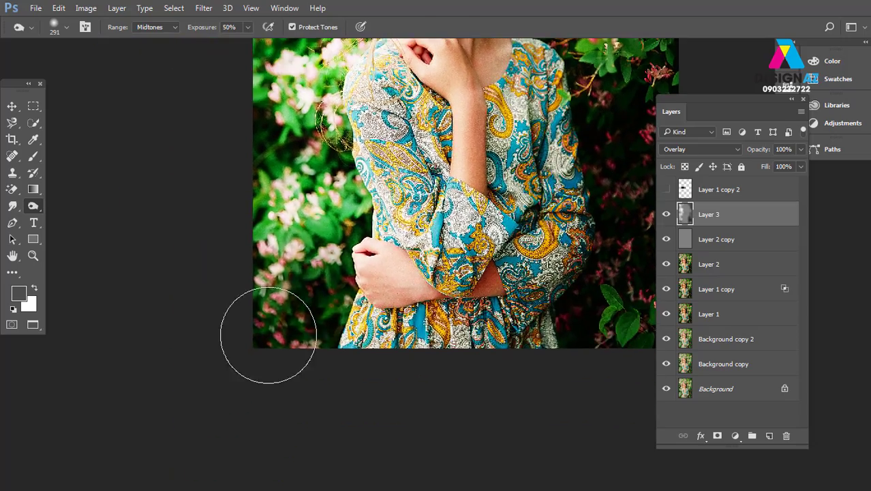
{"action": "mouse_move", "coordinate": [256, 245]}
{"action": "left_mouse_down"}
{"action": "mouse_move", "coordinate": [253, 205]}
{"action": "mouse_move", "coordinate": [304, 198]}
{"action": "left_mouse_up"}
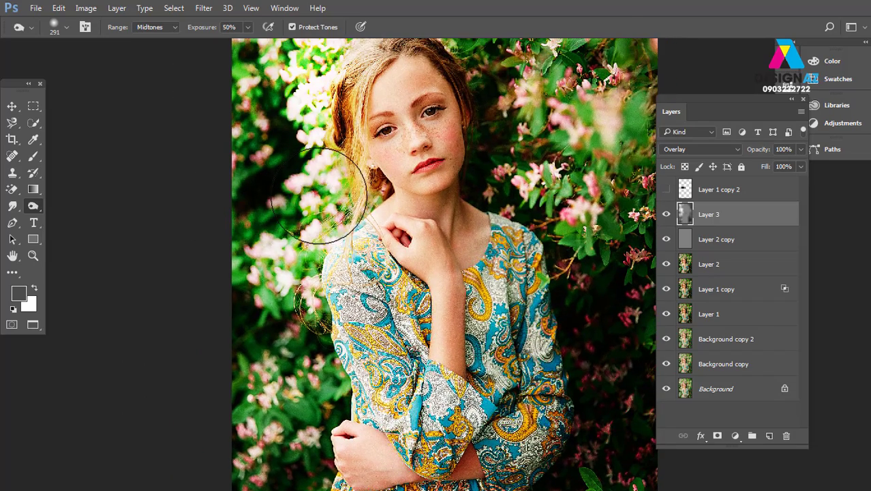
{"action": "key", "text": "ctrl+0"}
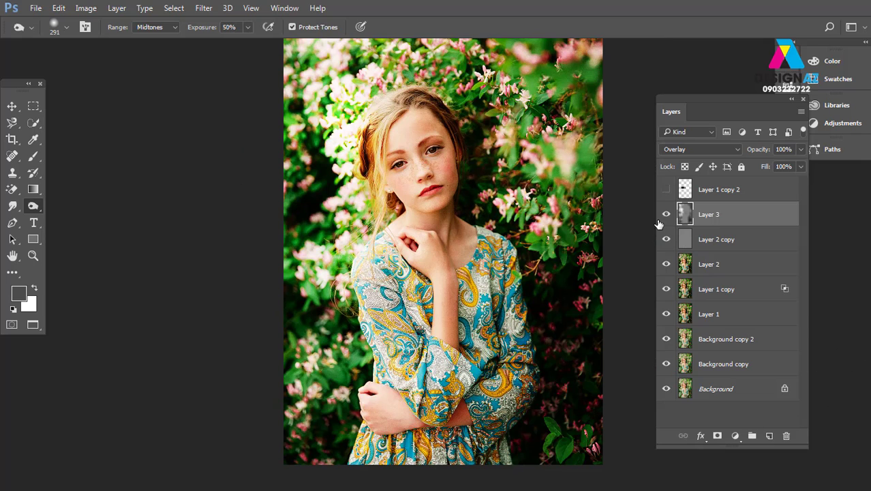
Switch Layer 3 from Overlay to Soft Light, comparing the photo with and without it
{"action": "left_click", "coordinate": [667, 215]}
{"action": "left_click", "coordinate": [696, 149]}
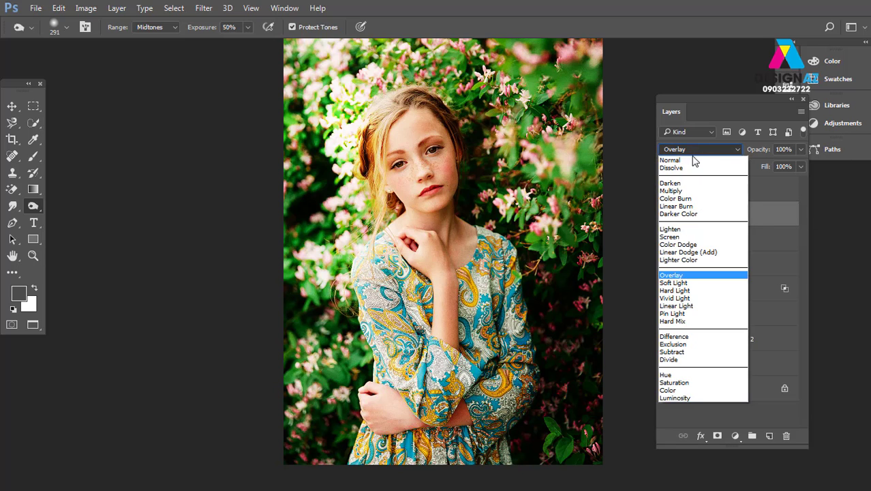
{"action": "left_click", "coordinate": [694, 153]}
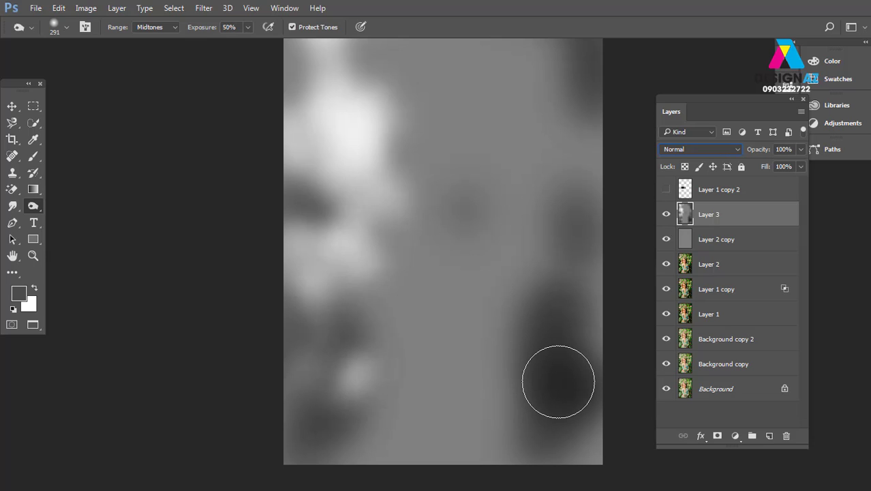
{"action": "left_click", "coordinate": [717, 148]}
{"action": "left_click", "coordinate": [698, 161]}
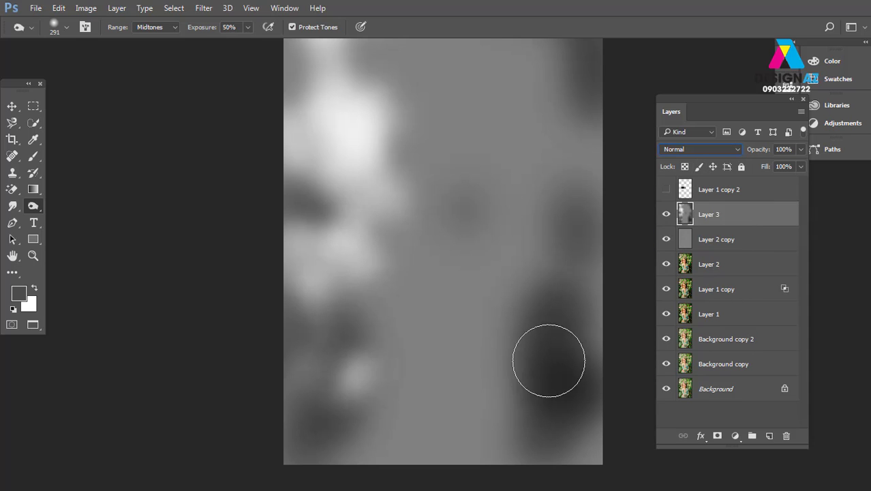
{"action": "left_click", "coordinate": [723, 150]}
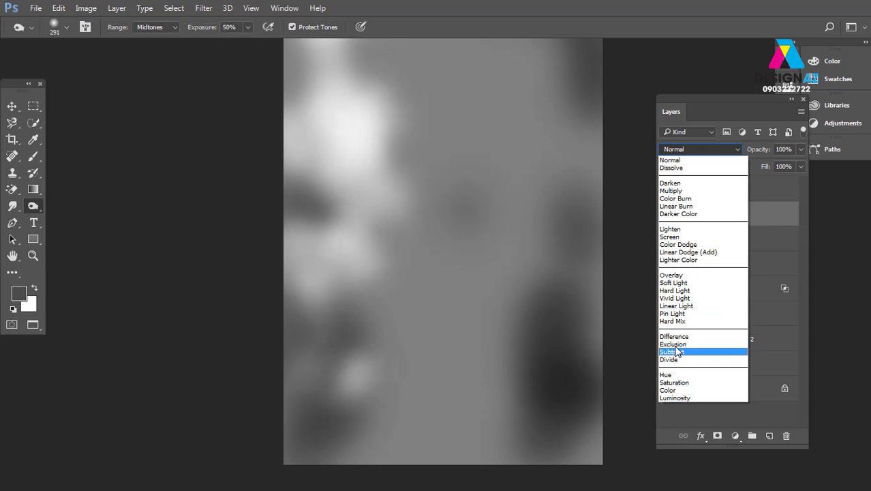
{"action": "left_click", "coordinate": [682, 283]}
{"action": "left_click", "coordinate": [666, 214]}
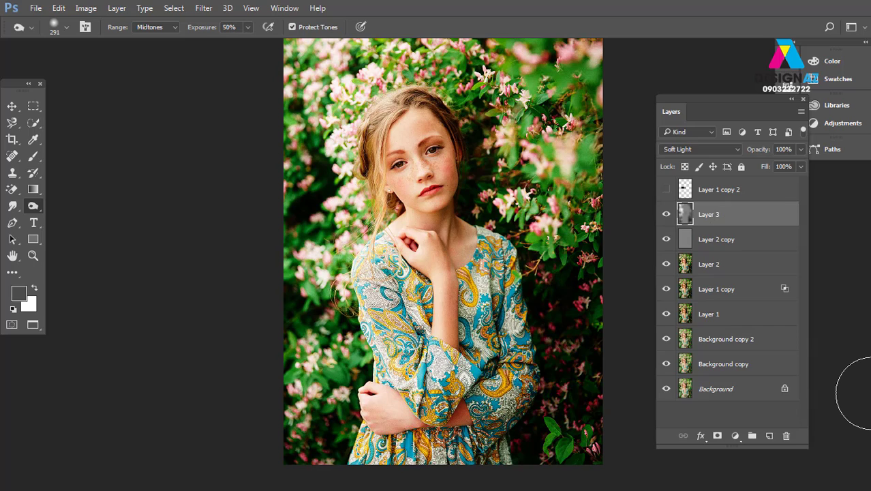
Compare against the original with F12, undo it, keep Soft Light, and close the document
{"action": "key", "text": "F12"}
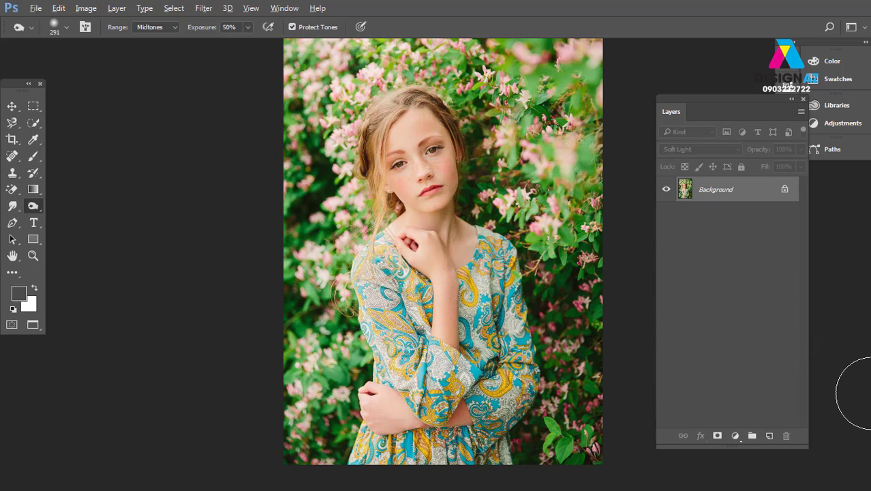
{"action": "key", "text": "ctrl+z"}
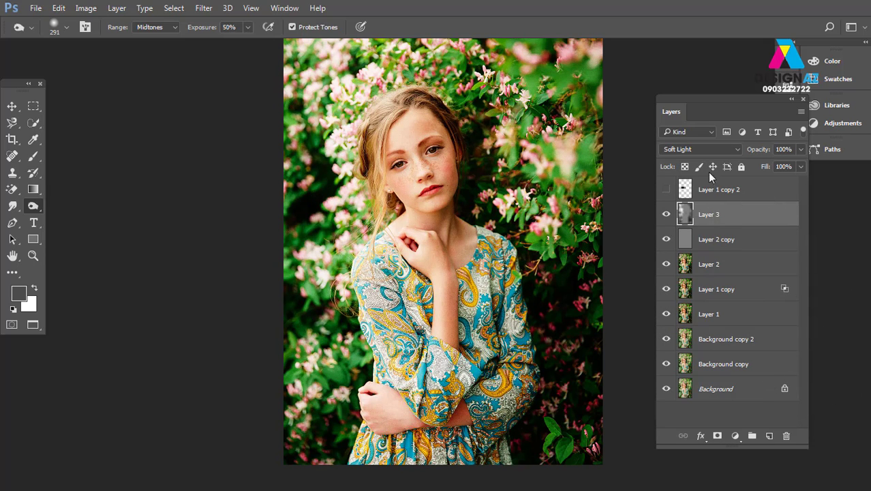
{"action": "left_click", "coordinate": [703, 148]}
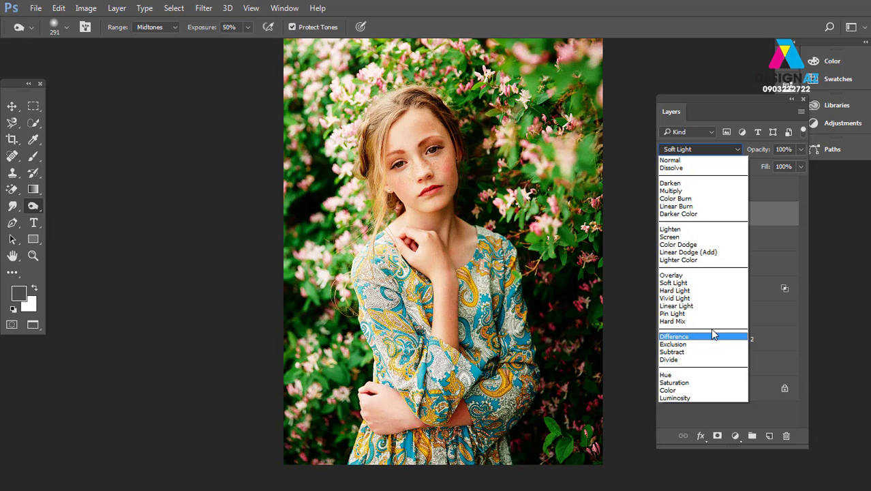
{"action": "left_click", "coordinate": [369, 162]}
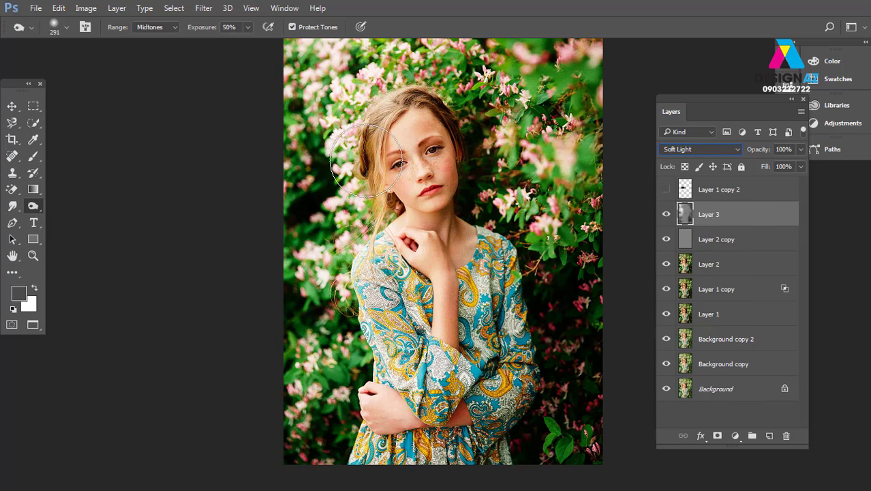
{"action": "key", "text": "ctrl+w"}
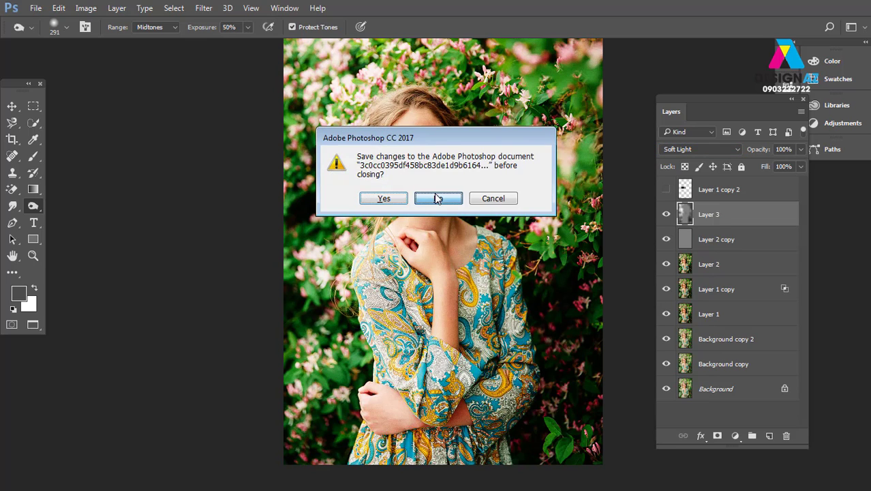
Close the portrait without saving and start browsing folders in the Open dialog
{"action": "left_click", "coordinate": [434, 193]}
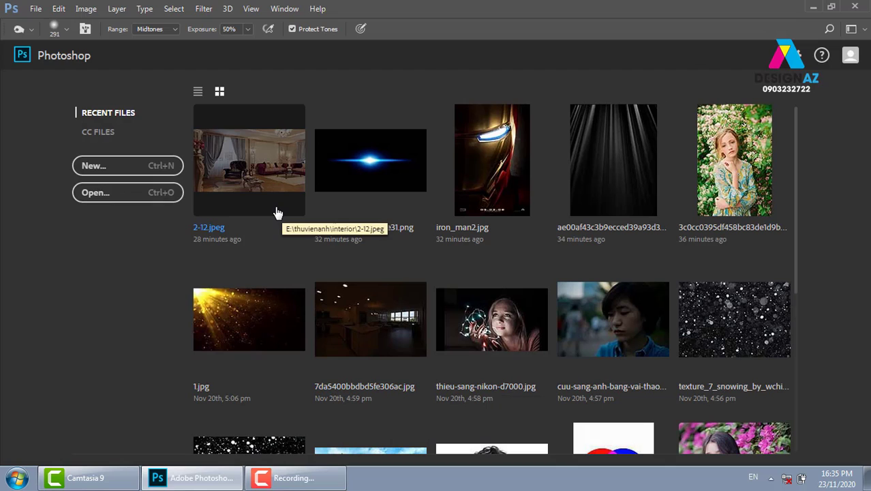
{"action": "key", "text": "ctrl+o"}
{"action": "left_click", "coordinate": [204, 69]}
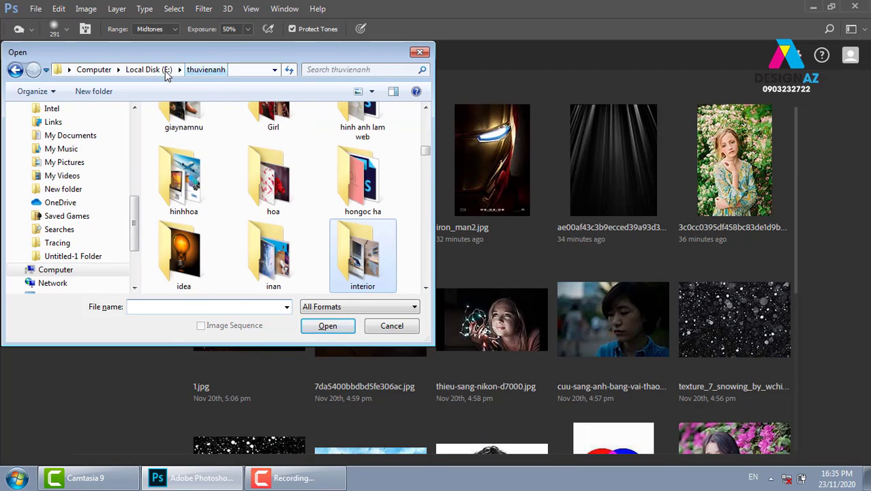
{"action": "left_click", "coordinate": [277, 199]}
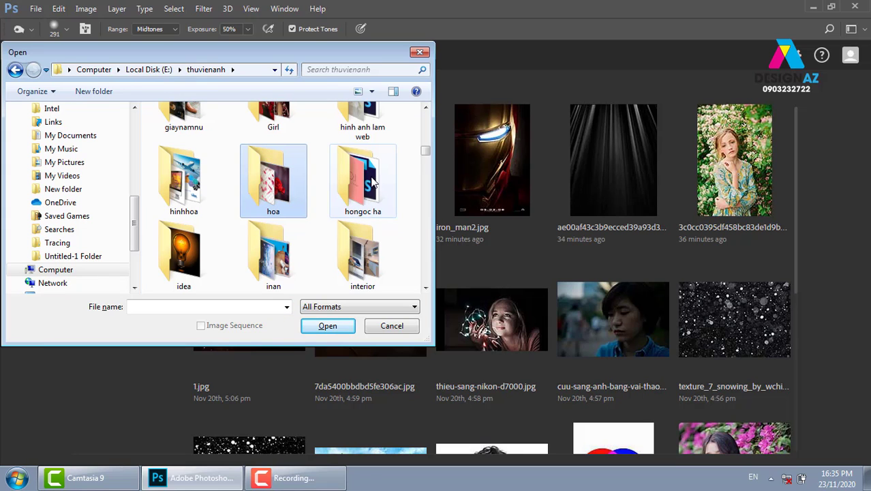
{"action": "scroll", "coordinate": [419, 150], "scroll_direction": "up", "scroll_amount": 3}
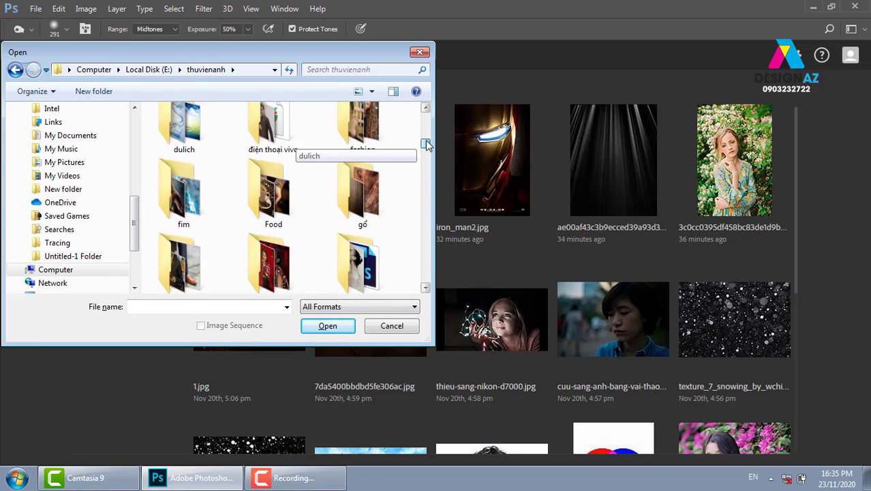
{"action": "scroll", "coordinate": [420, 150], "scroll_direction": "up", "scroll_amount": 3}
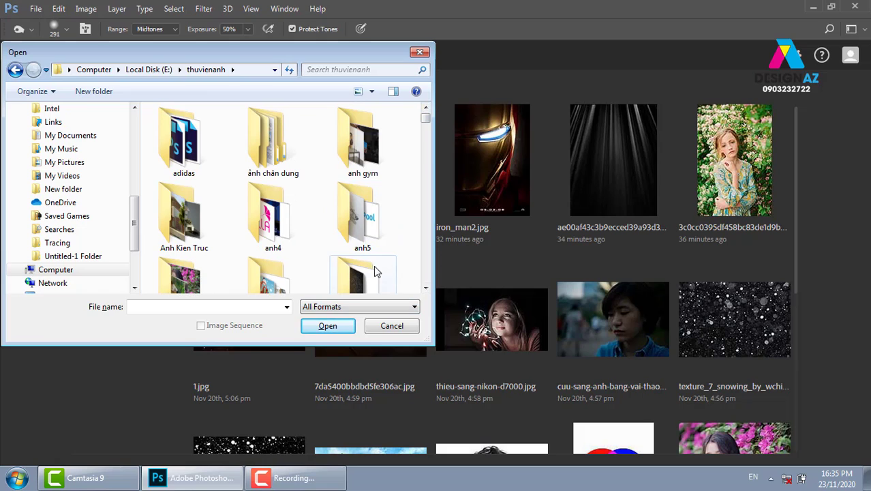
{"action": "left_click", "coordinate": [425, 288]}
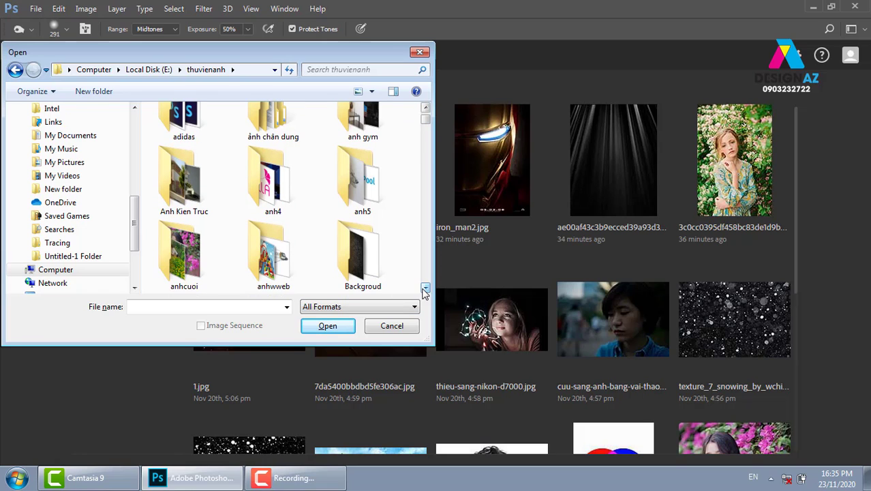
{"action": "left_click", "coordinate": [425, 288]}
{"action": "left_click", "coordinate": [425, 287]}
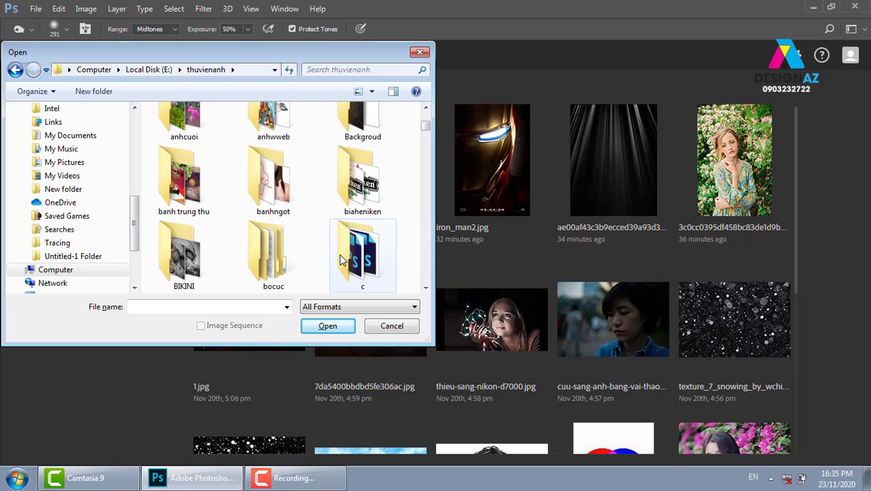
Navigate from banhngot back to Local Disk (E:) and into the thuvienanh folder
{"action": "double_click", "coordinate": [273, 191]}
{"action": "key", "text": "BackSpace"}
{"action": "key", "text": "BackSpace"}
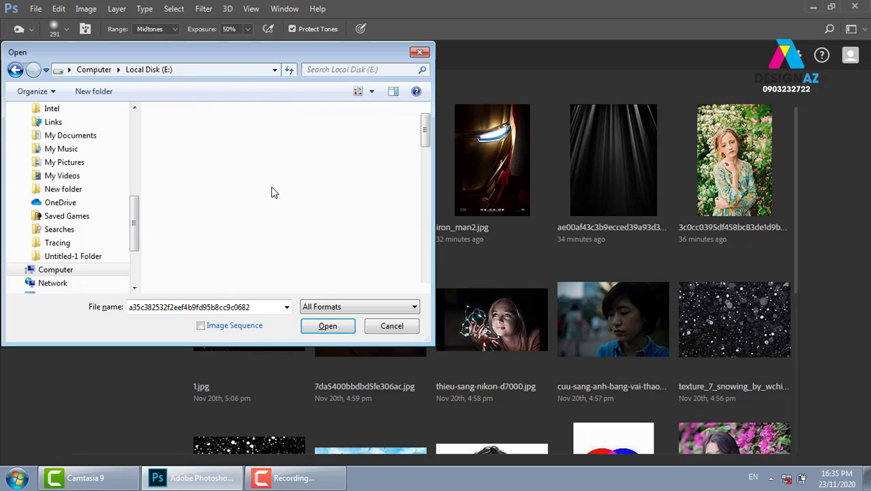
{"action": "double_click", "coordinate": [237, 240]}
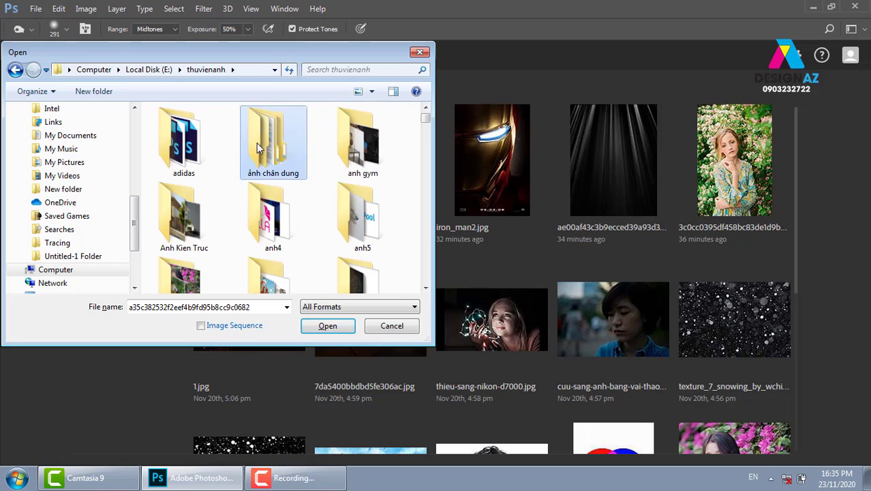
{"action": "left_click", "coordinate": [361, 145]}
{"action": "key", "text": "BackSpace"}
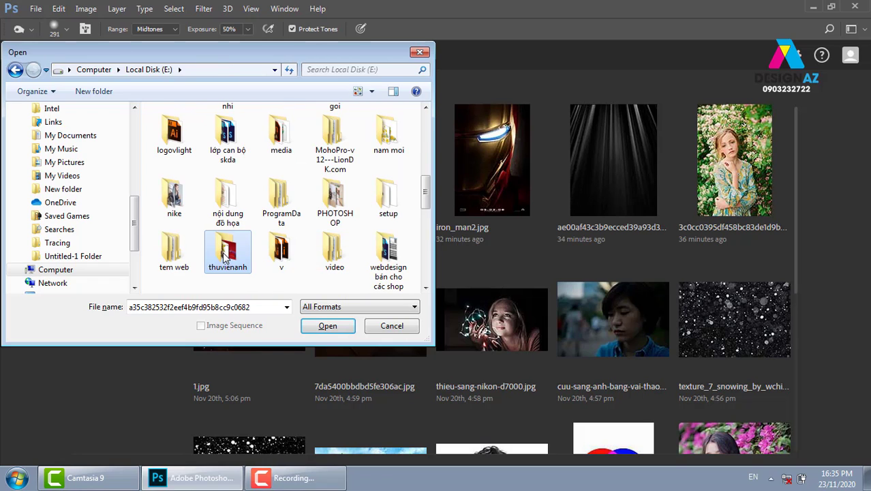
{"action": "key", "text": "Return"}
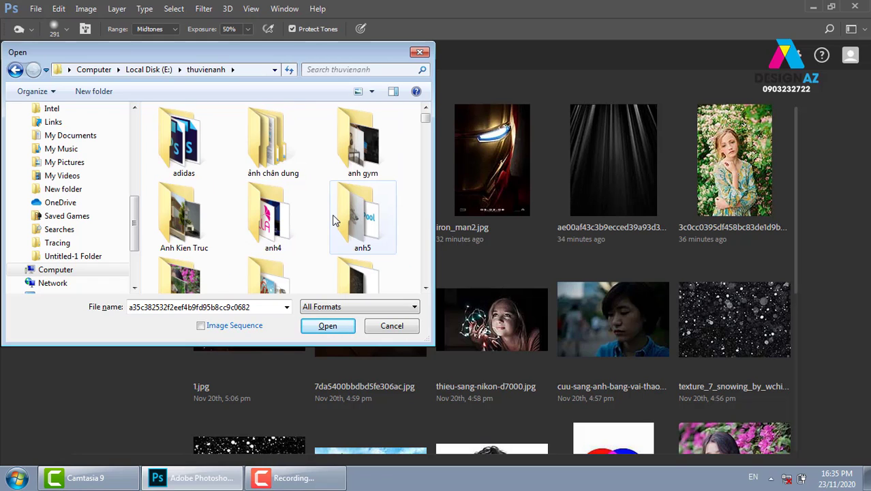
{"action": "left_click", "coordinate": [425, 289]}
{"action": "double_click", "coordinate": [184, 255]}
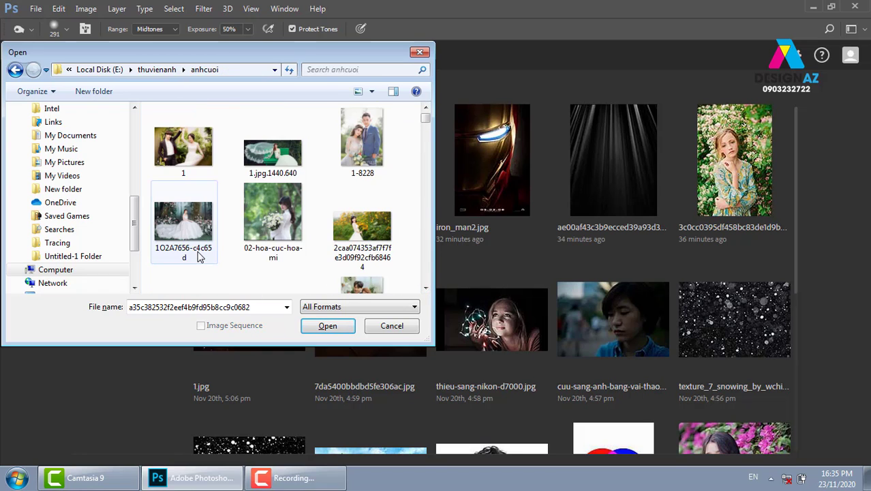
{"action": "mouse_move", "coordinate": [425, 116]}
{"action": "left_mouse_down"}
{"action": "mouse_move", "coordinate": [433, 278]}
{"action": "mouse_move", "coordinate": [429, 262]}
{"action": "left_mouse_up"}
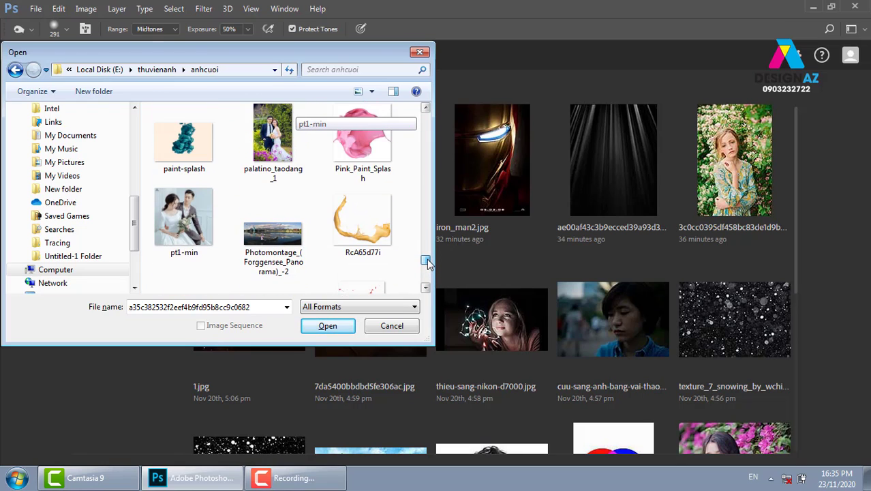
{"action": "left_click_drag", "start_coordinate": [428, 263], "coordinate": [438, 270]}
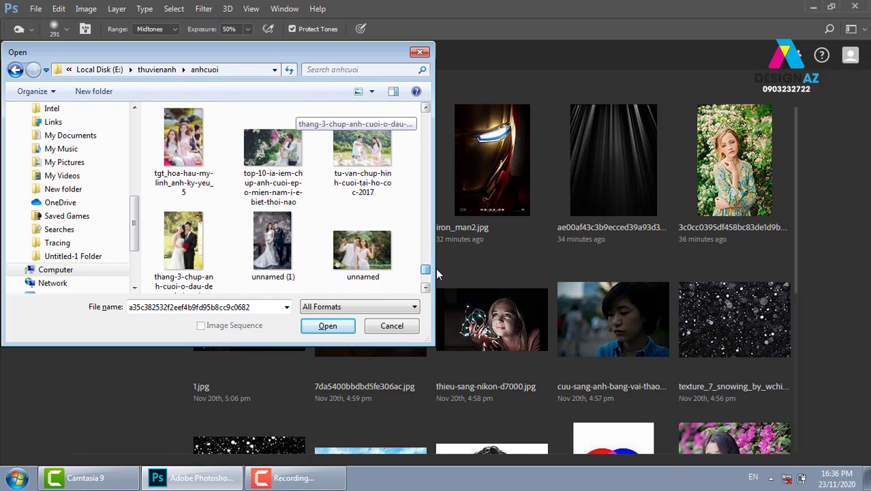
{"action": "left_click_drag", "start_coordinate": [437, 273], "coordinate": [438, 275]}
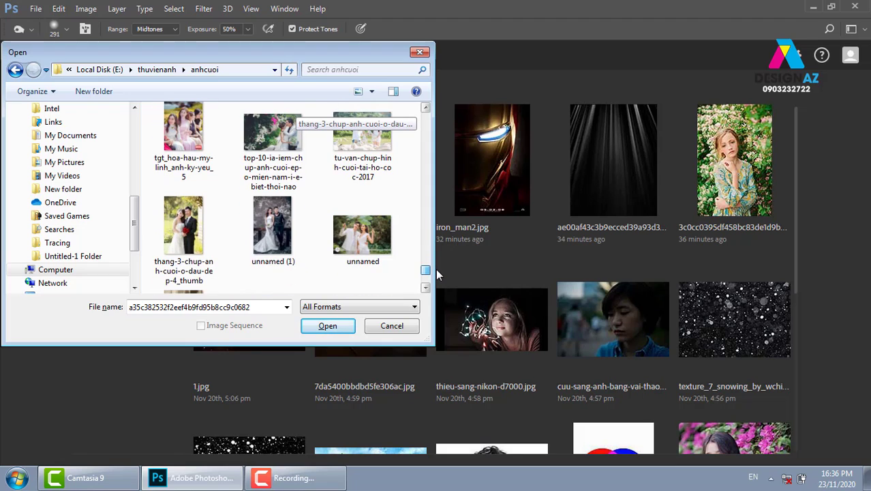
{"action": "left_click_drag", "start_coordinate": [437, 275], "coordinate": [434, 272]}
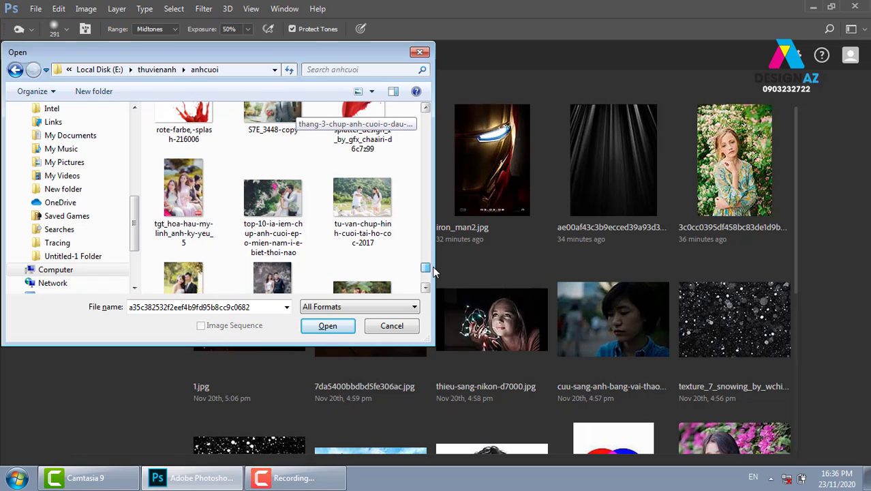
{"action": "left_click", "coordinate": [273, 204]}
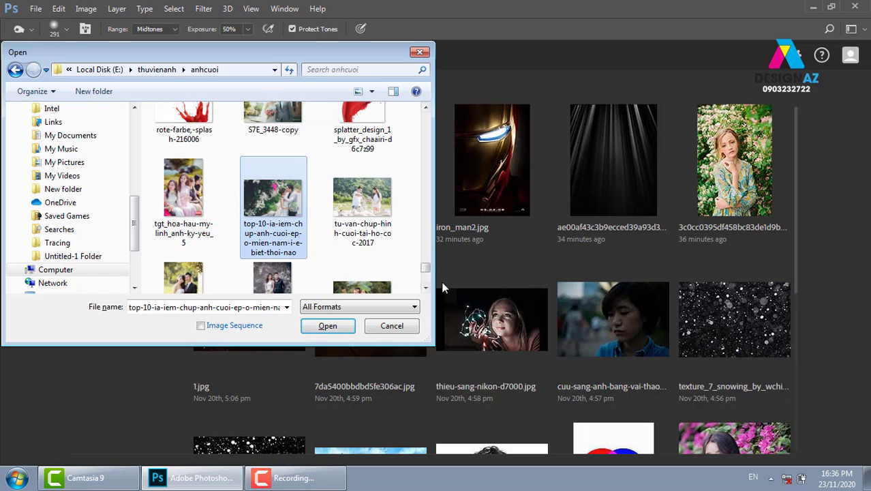
{"action": "left_click_drag", "start_coordinate": [427, 271], "coordinate": [430, 265]}
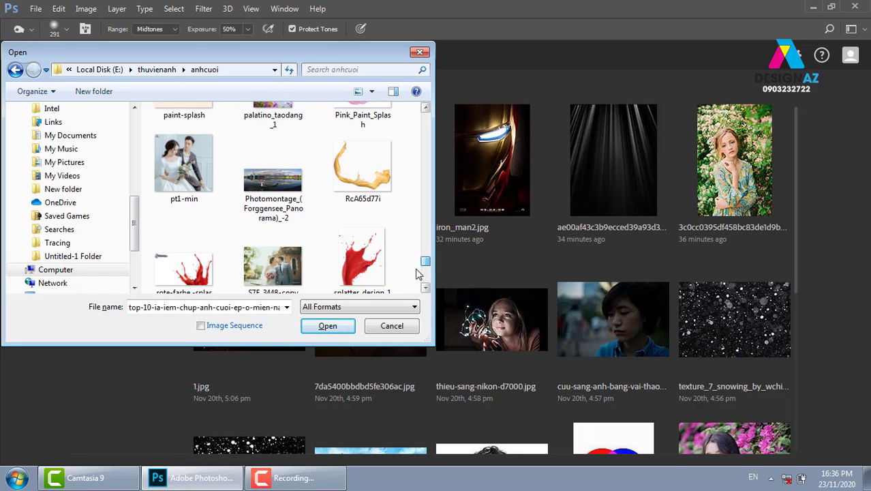
{"action": "left_click", "coordinate": [273, 266], "text": "ctrl"}
{"action": "left_click_drag", "start_coordinate": [427, 268], "coordinate": [435, 252]}
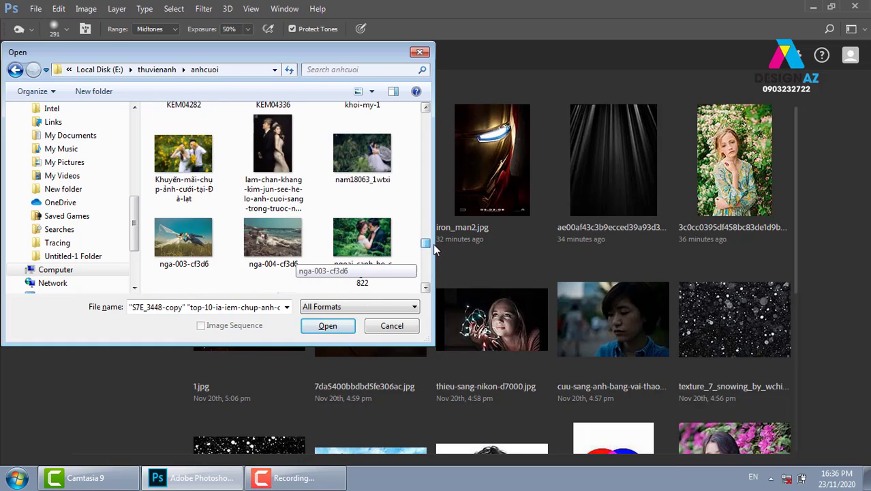
{"action": "mouse_move", "coordinate": [435, 252]}
{"action": "left_mouse_down"}
{"action": "mouse_move", "coordinate": [440, 242]}
{"action": "mouse_move", "coordinate": [444, 254]}
{"action": "mouse_move", "coordinate": [442, 225]}
{"action": "left_mouse_up"}
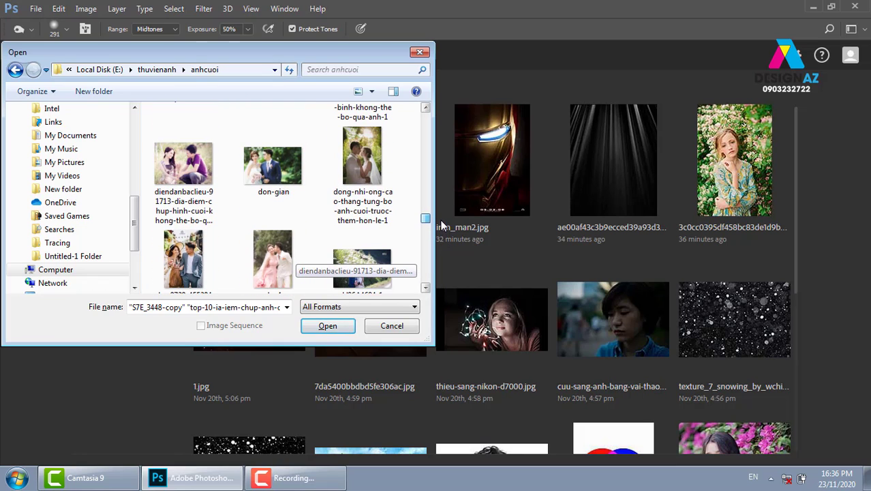
{"action": "left_click", "coordinate": [183, 263], "text": "ctrl"}
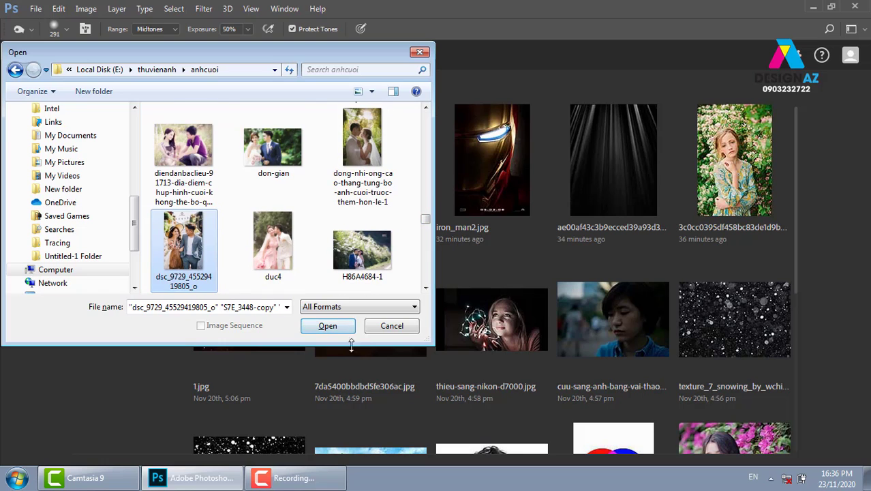
{"action": "left_click", "coordinate": [338, 326]}
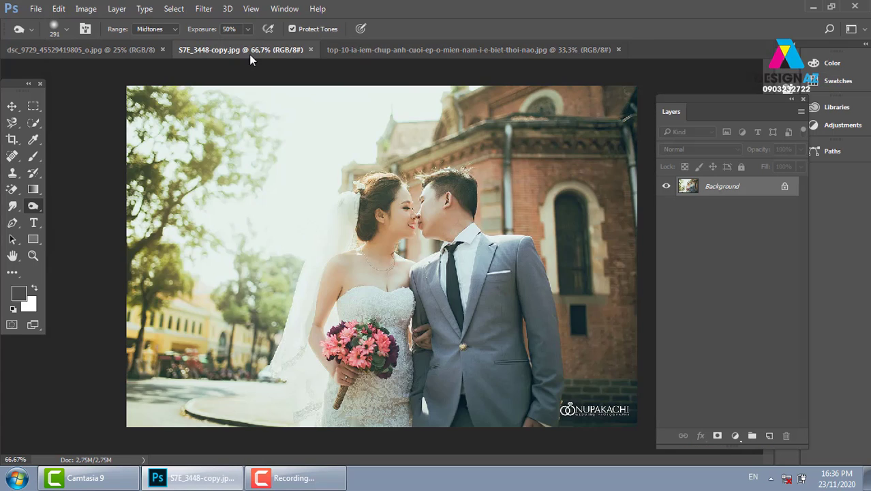
Duplicate the S7E_3448-copy Background as Layer 1 in Screen mode
{"action": "left_click", "coordinate": [260, 50]}
{"action": "left_click", "coordinate": [81, 50]}
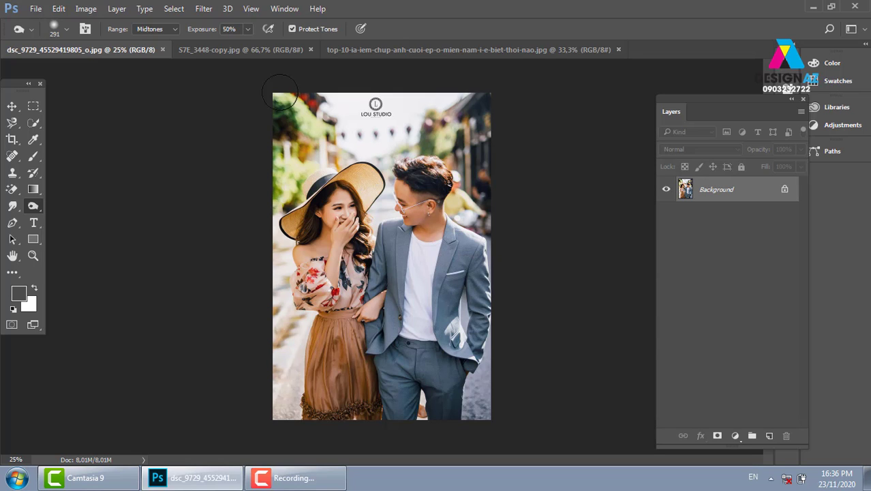
{"action": "left_click", "coordinate": [262, 50]}
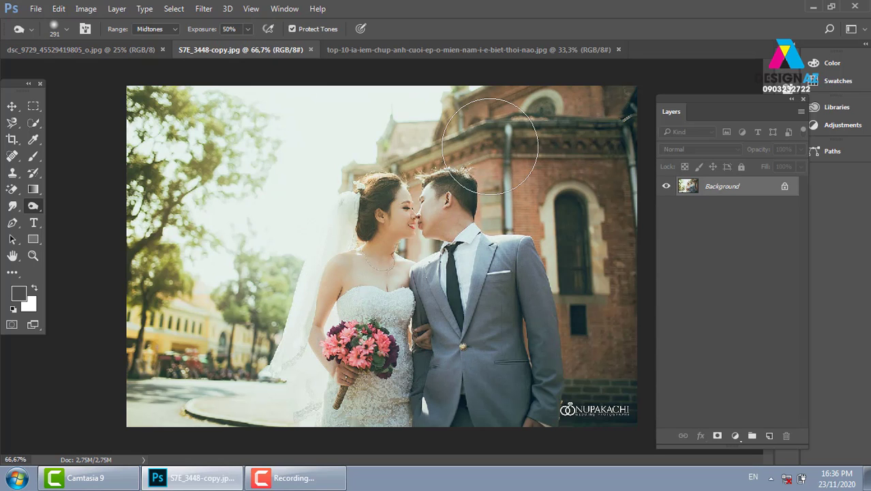
{"action": "key", "text": "ctrl+j"}
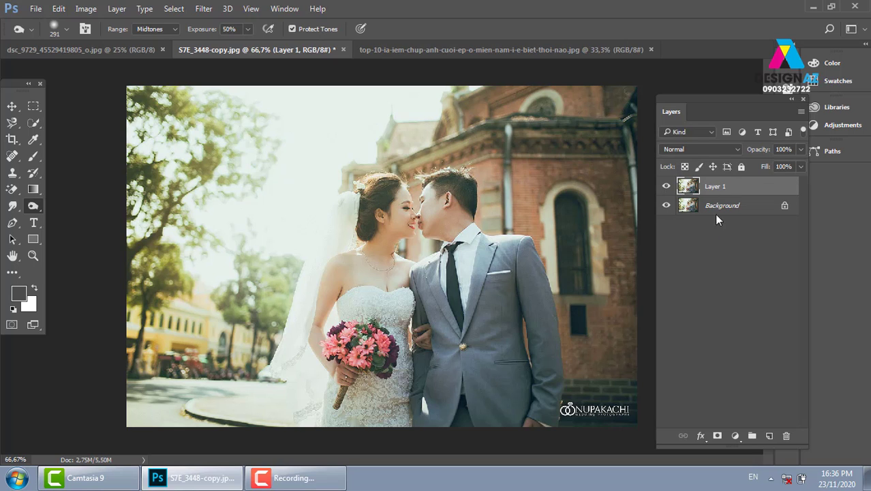
{"action": "left_click", "coordinate": [709, 151]}
{"action": "left_click", "coordinate": [691, 235]}
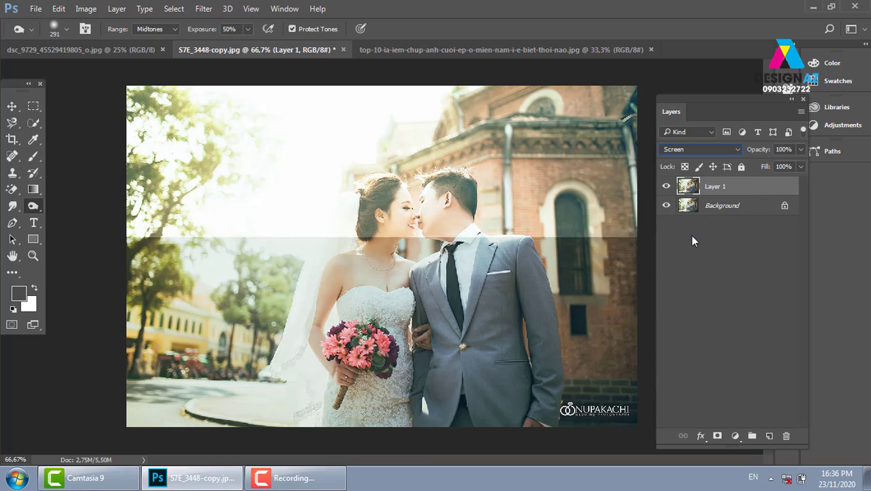
Add a Multiply copy of Layer 1 and stamp the visible layers into Layer 2
{"action": "key", "text": "ctrl+j"}
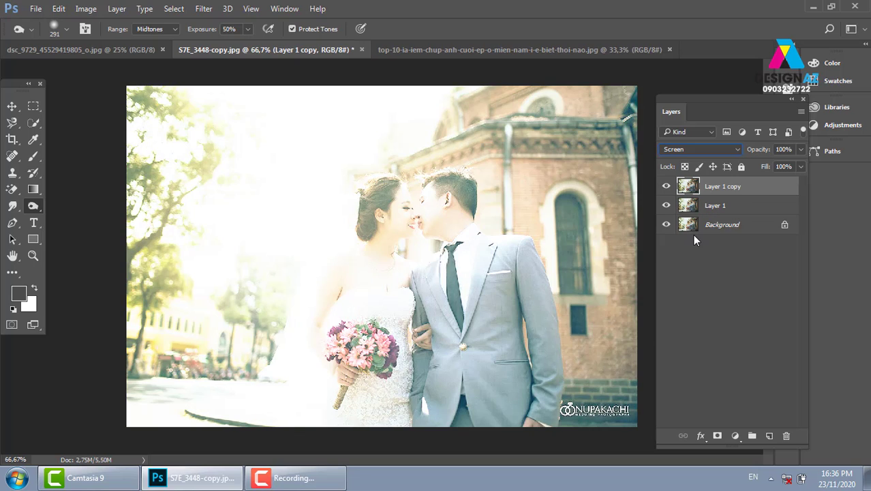
{"action": "left_click", "coordinate": [728, 150]}
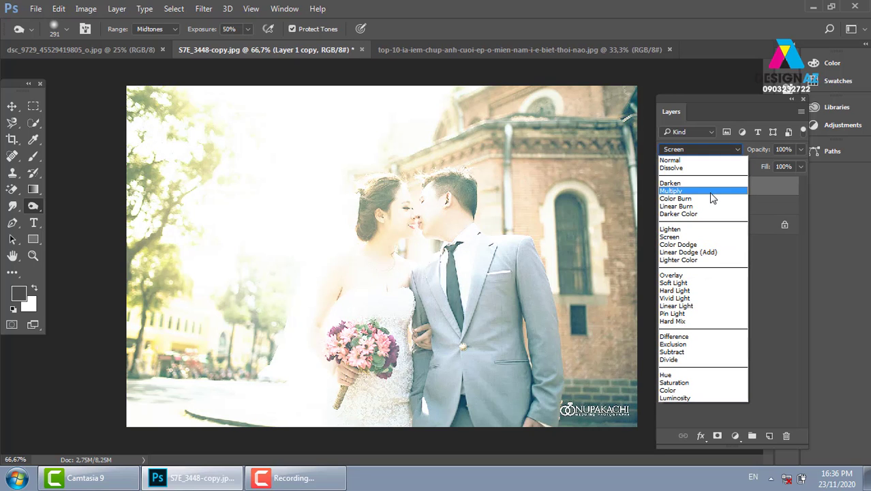
{"action": "left_click", "coordinate": [711, 191]}
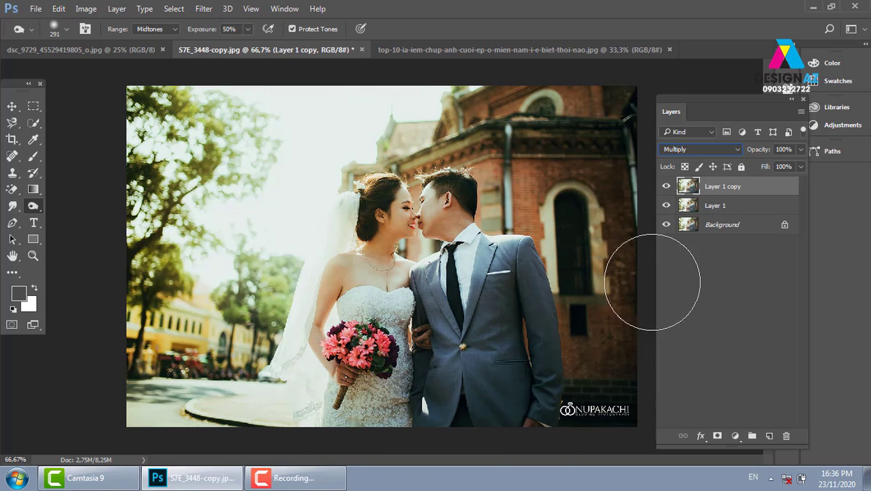
{"action": "left_click", "coordinate": [667, 225], "text": "alt"}
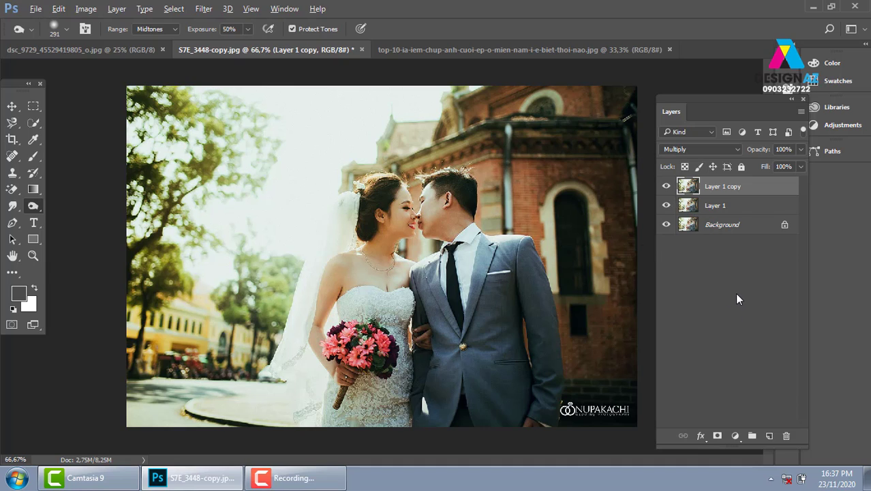
{"action": "key", "text": "ctrl+shift+alt+e"}
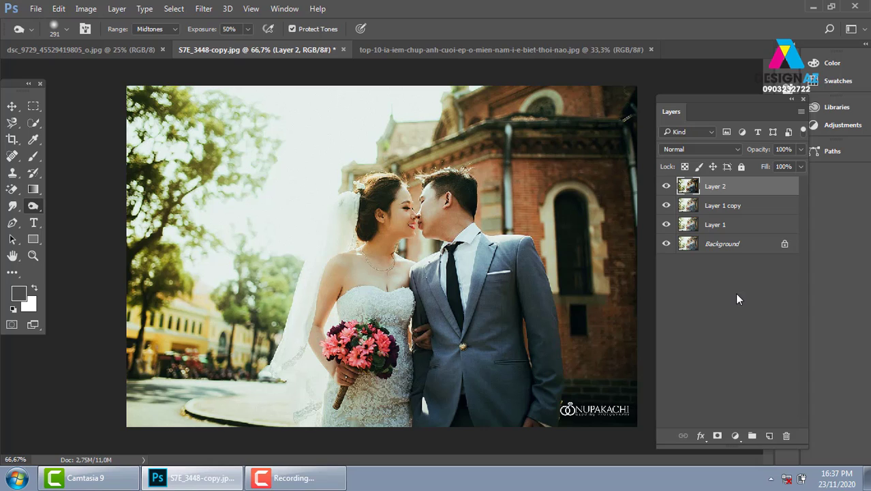
Duplicate Layer 2 in Screen mode with its Blend If black slider split to 174/229
{"action": "key", "text": "ctrl+j"}
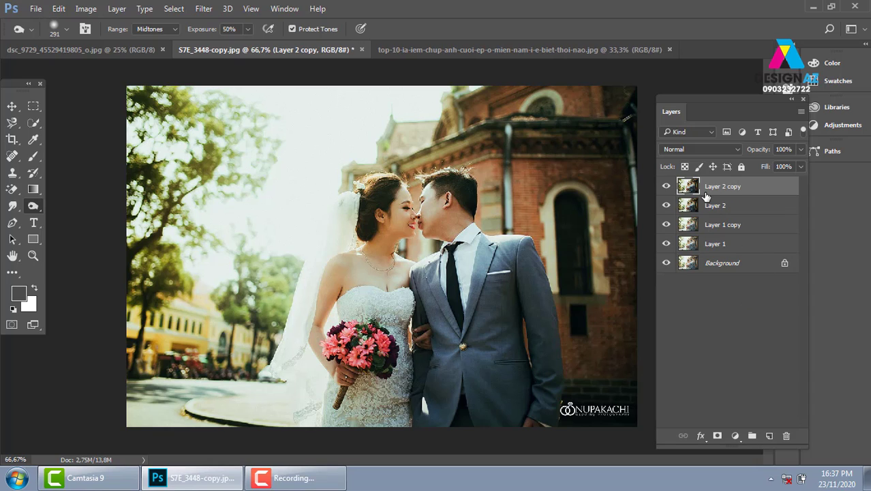
{"action": "left_click", "coordinate": [721, 152]}
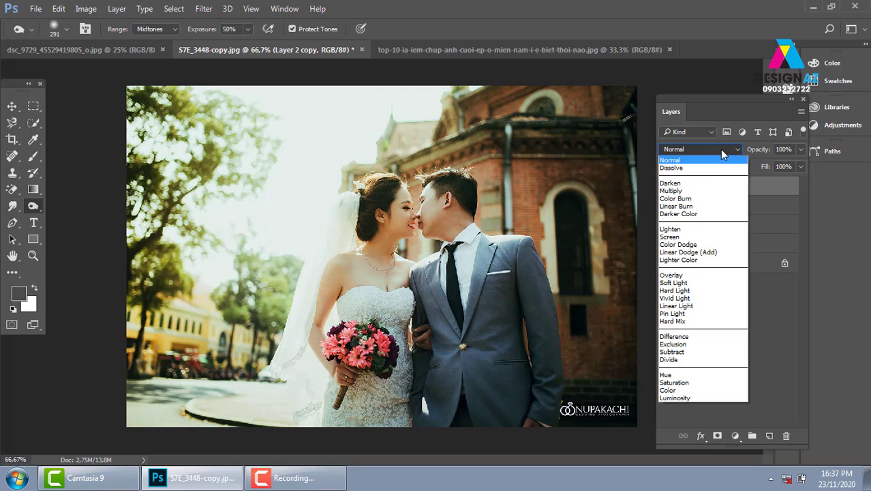
{"action": "left_click", "coordinate": [686, 238]}
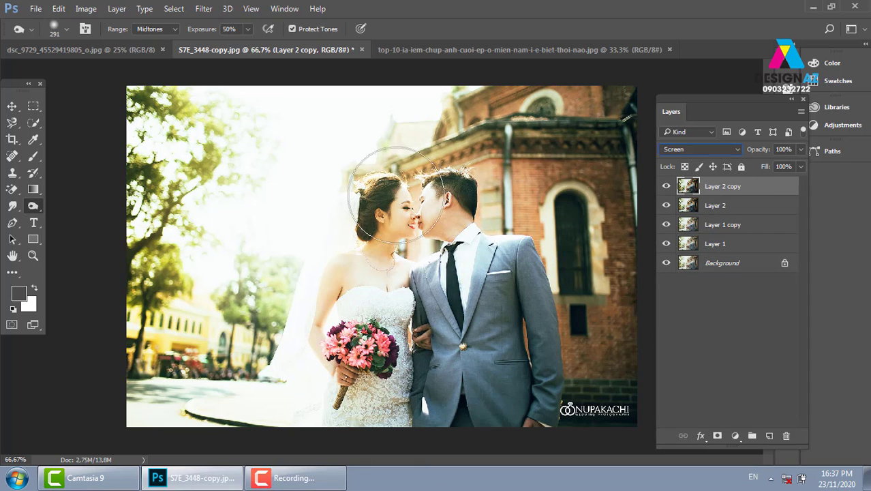
{"action": "right_click", "coordinate": [749, 189]}
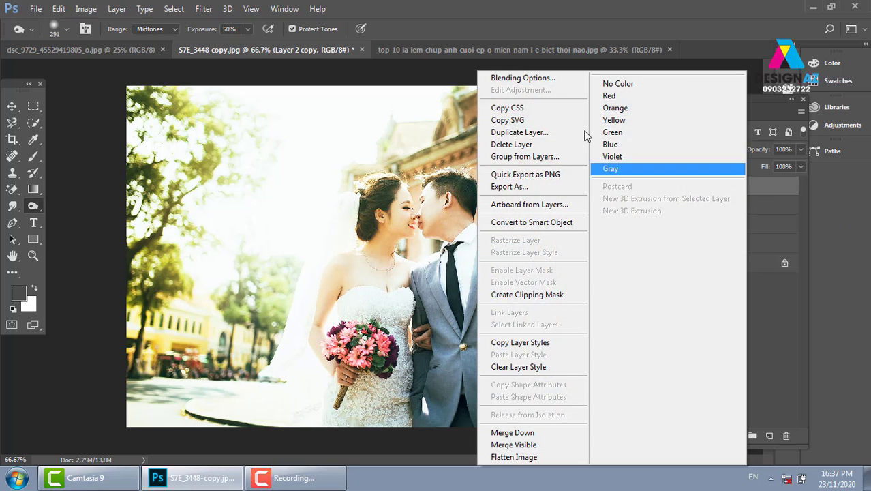
{"action": "left_click", "coordinate": [556, 79]}
{"action": "left_click_drag", "start_coordinate": [534, 75], "coordinate": [750, 64]}
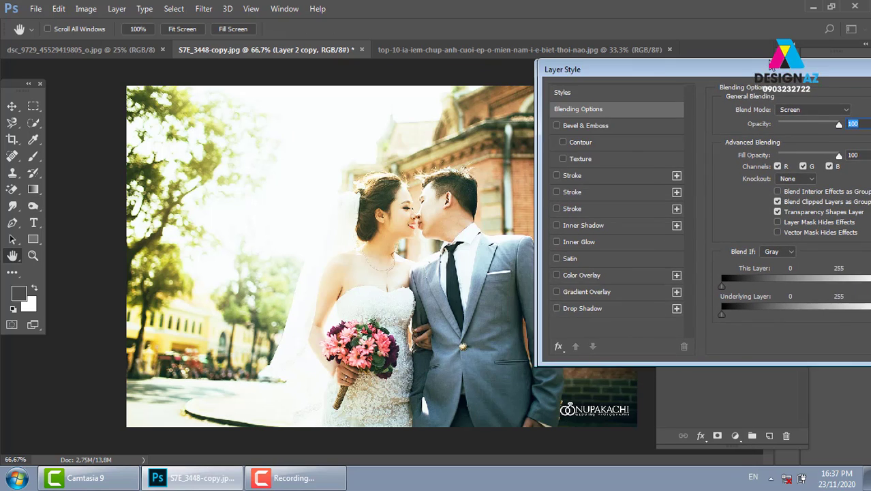
{"action": "mouse_move", "coordinate": [695, 278]}
{"action": "left_mouse_down"}
{"action": "mouse_move", "coordinate": [807, 272]}
{"action": "mouse_move", "coordinate": [842, 281]}
{"action": "left_mouse_up"}
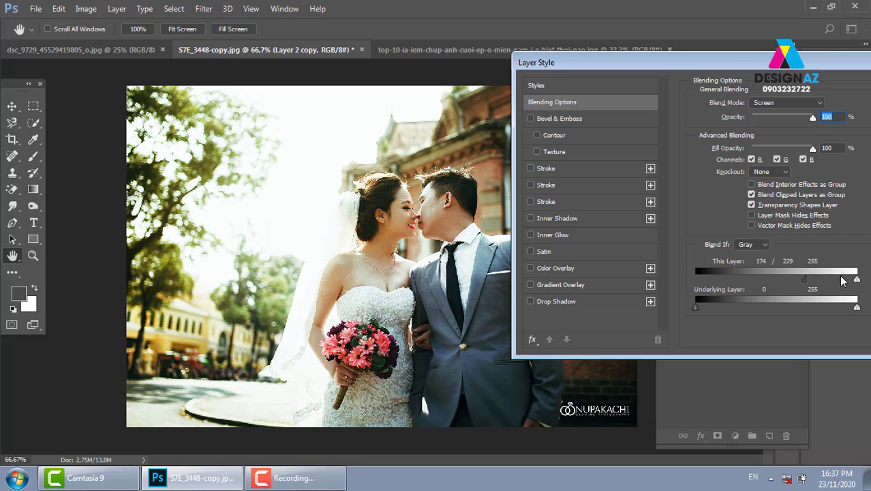
{"action": "left_click_drag", "start_coordinate": [750, 62], "coordinate": [525, 55]}
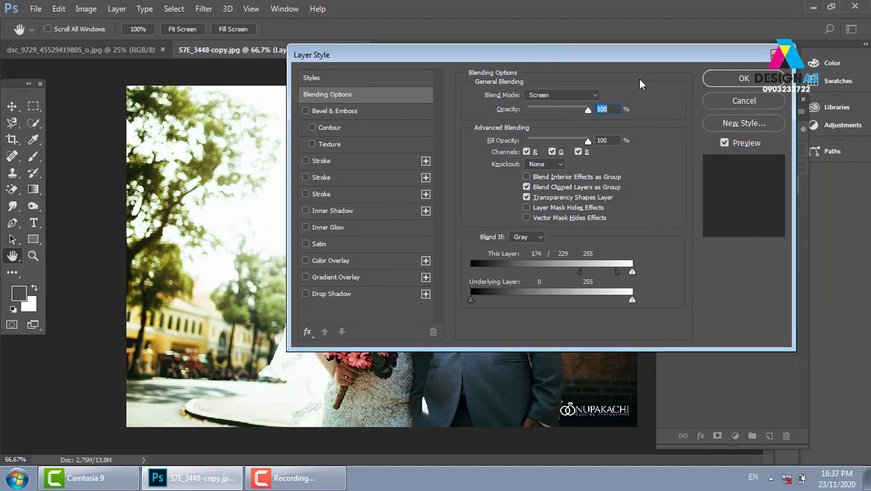
{"action": "left_click", "coordinate": [741, 81]}
Toggle Layer 2 copy to compare and set its fill to 42%
{"action": "left_click", "coordinate": [666, 187]}
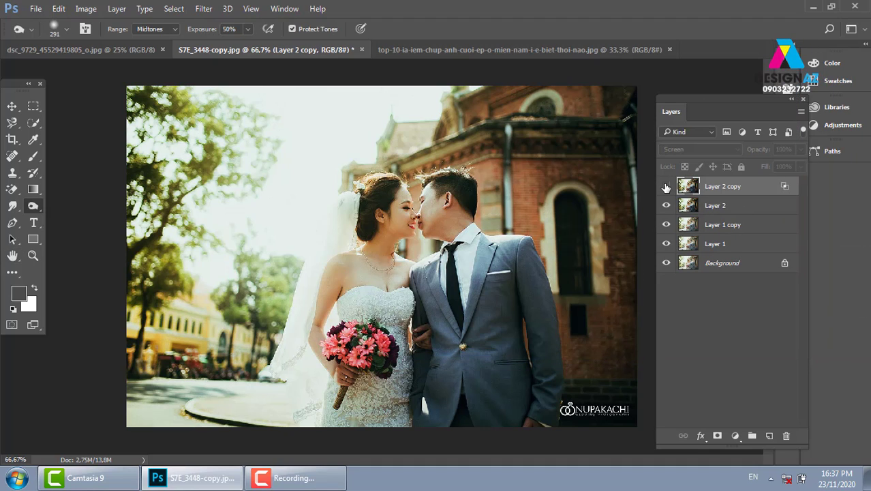
{"action": "left_click", "coordinate": [666, 187]}
{"action": "left_click", "coordinate": [666, 187]}
{"action": "left_click", "coordinate": [666, 187]}
{"action": "left_click", "coordinate": [801, 166]}
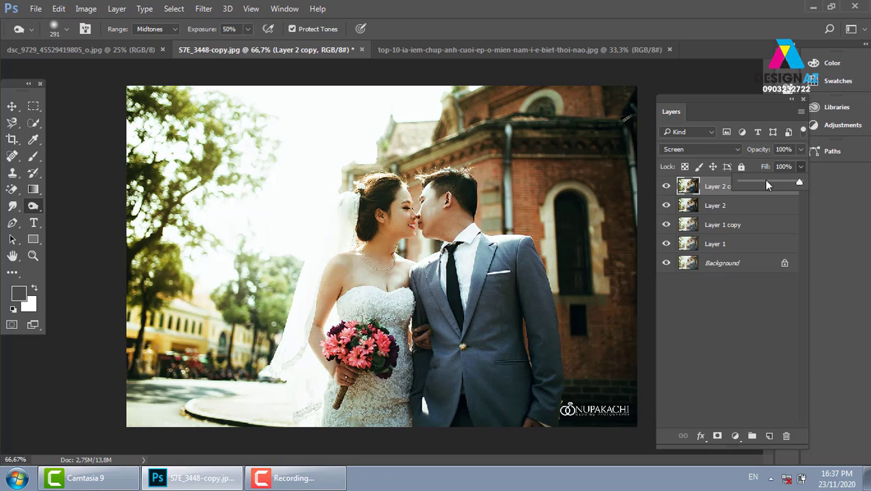
{"action": "left_click", "coordinate": [767, 183]}
{"action": "left_click", "coordinate": [11, 106]}
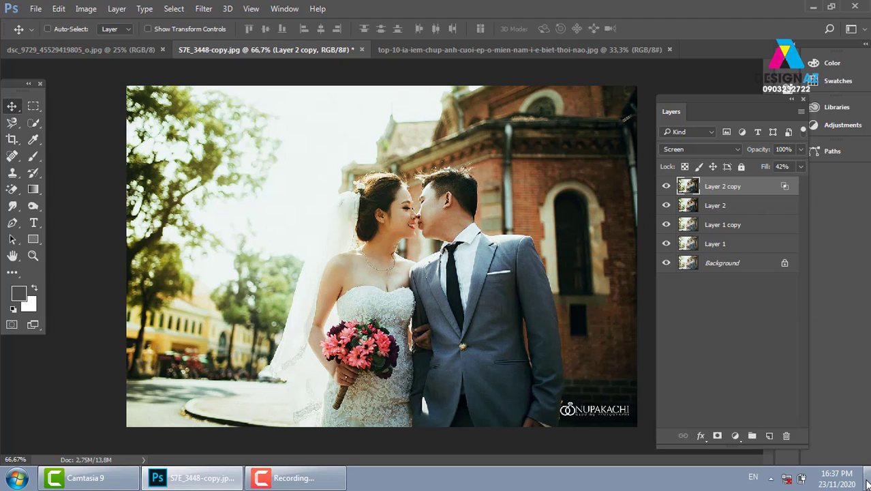
Stamp visible layers into Layer 3 and view only its Green channel in the Channels panel
{"action": "key", "text": "ctrl+shift+alt+e"}
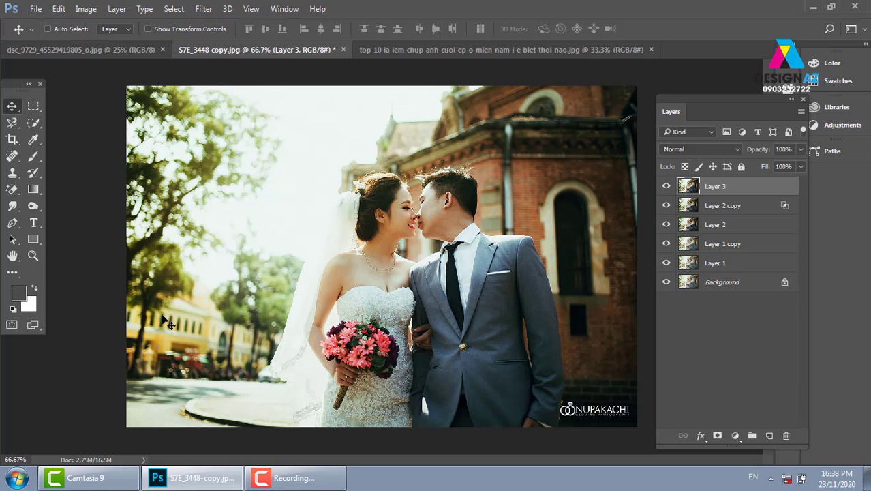
{"action": "left_click", "coordinate": [285, 10]}
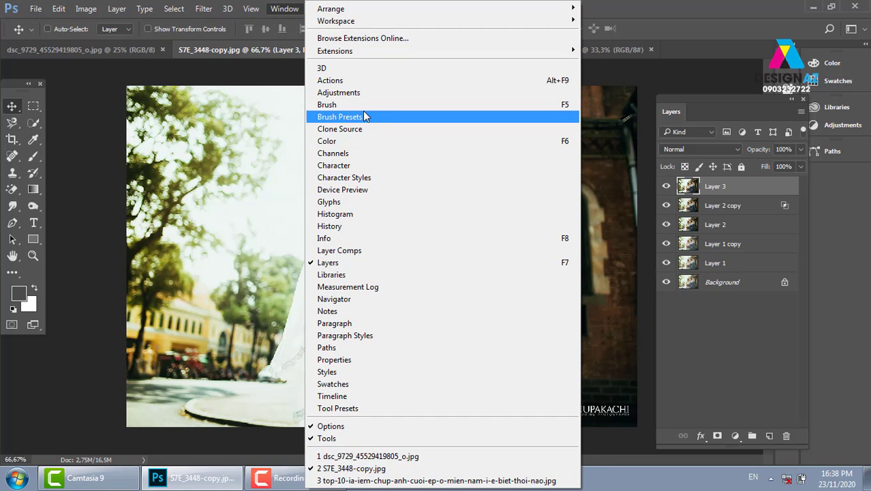
{"action": "left_click", "coordinate": [368, 155]}
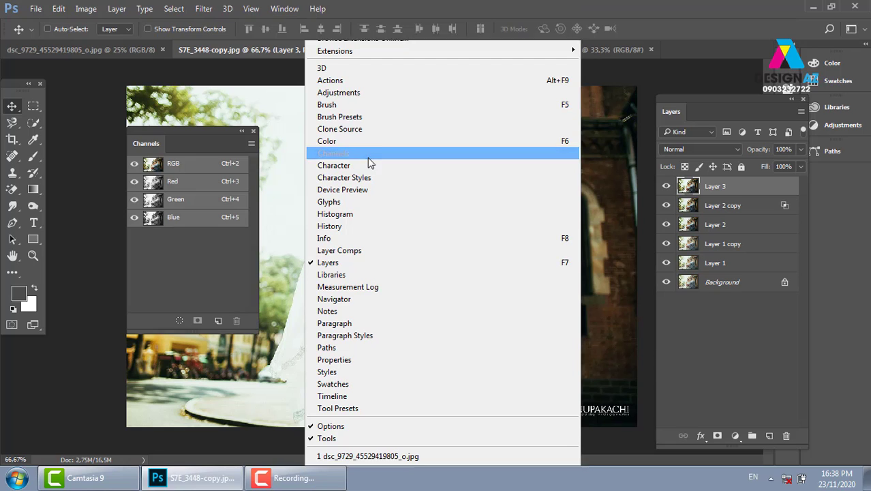
{"action": "left_click", "coordinate": [212, 199]}
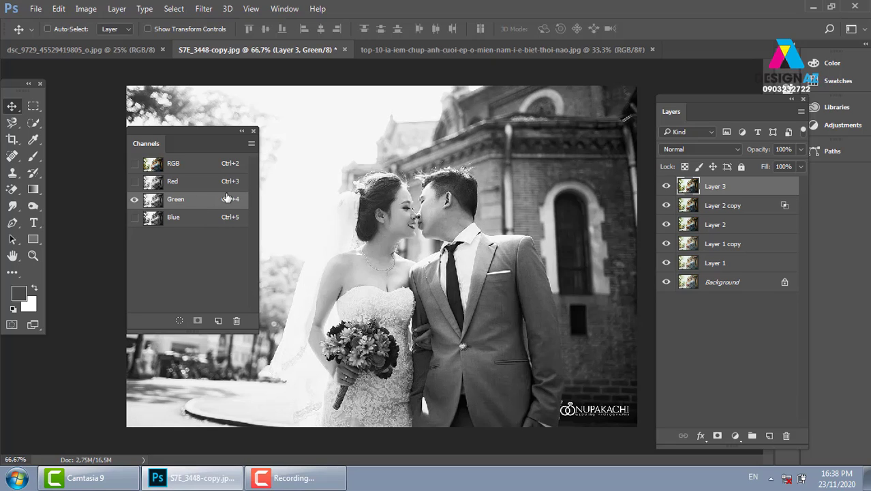
{"action": "left_click", "coordinate": [60, 9]}
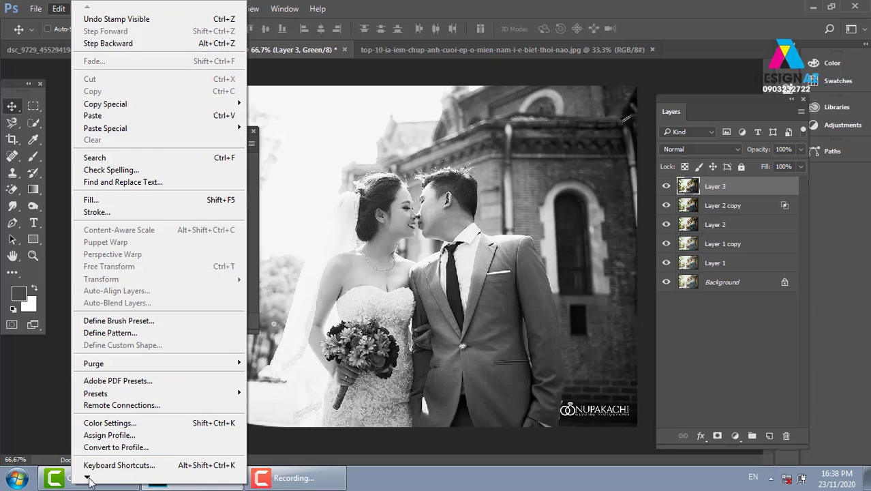
{"action": "mouse_move", "coordinate": [103, 466]}
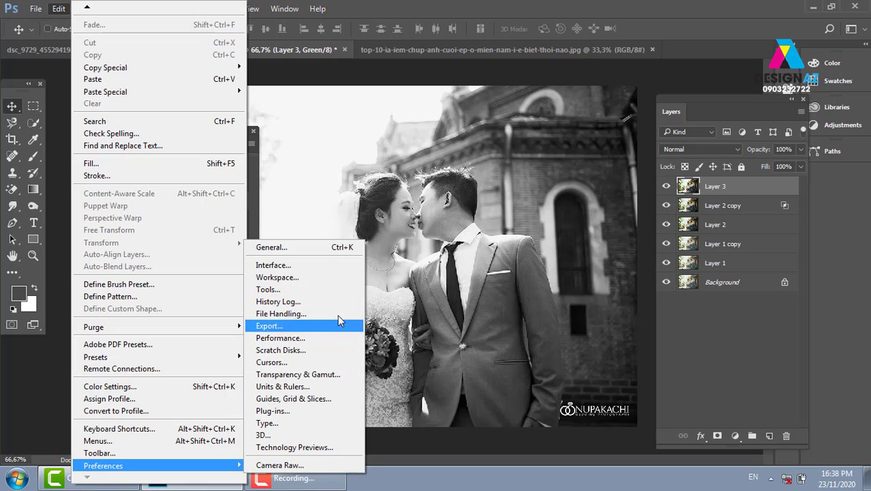
Enable Show Channels in Color in Interface preferences so the Green channel appears green
{"action": "left_click", "coordinate": [346, 248]}
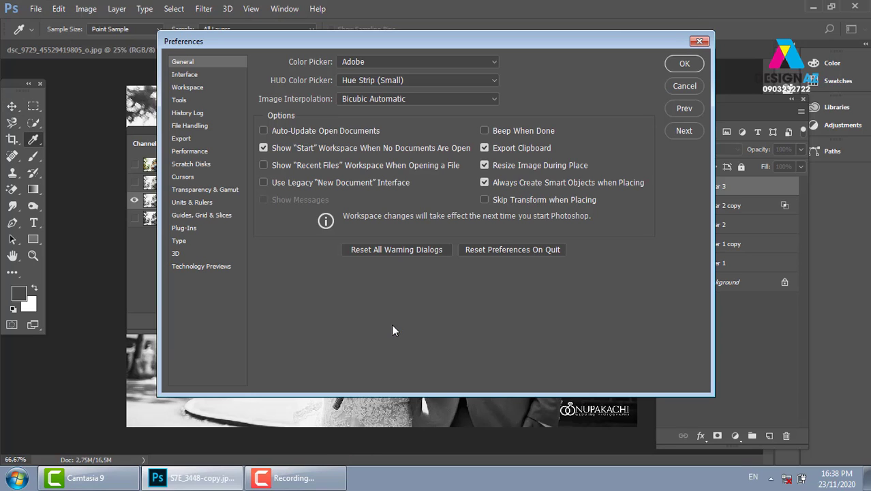
{"action": "left_click", "coordinate": [204, 77]}
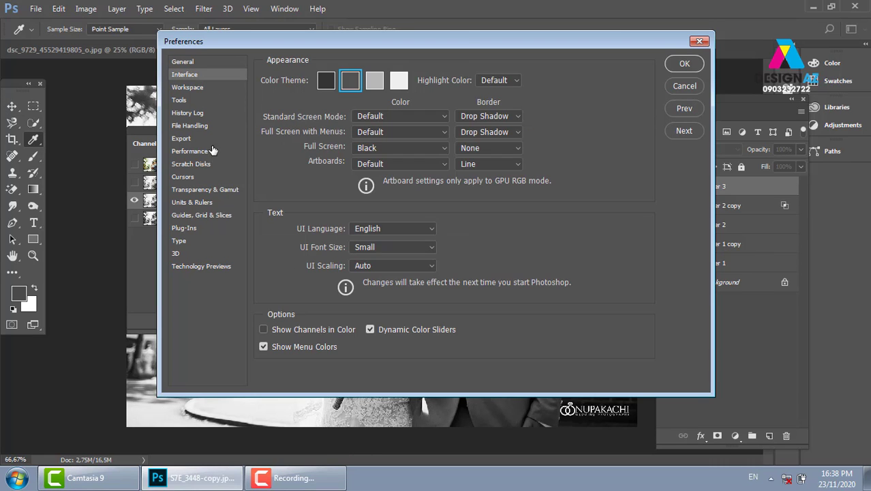
{"action": "left_click", "coordinate": [314, 332]}
{"action": "left_click_drag", "start_coordinate": [426, 45], "coordinate": [651, 64]}
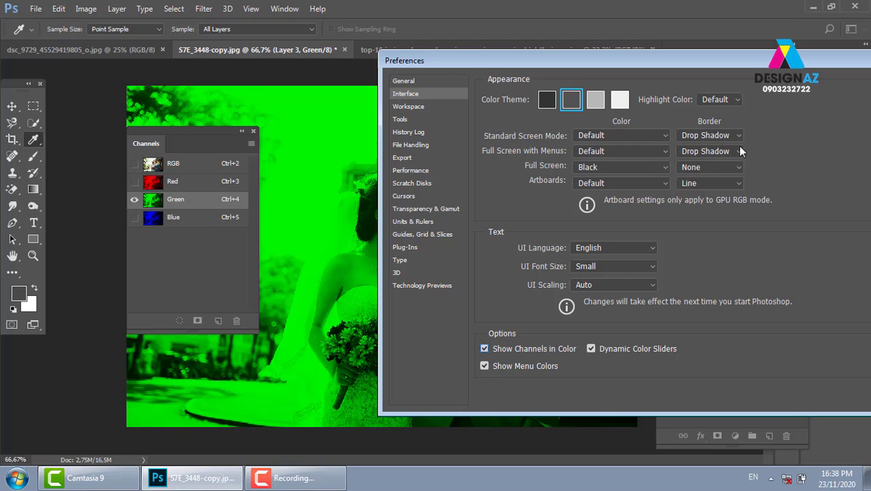
{"action": "left_click_drag", "start_coordinate": [680, 68], "coordinate": [478, 37]}
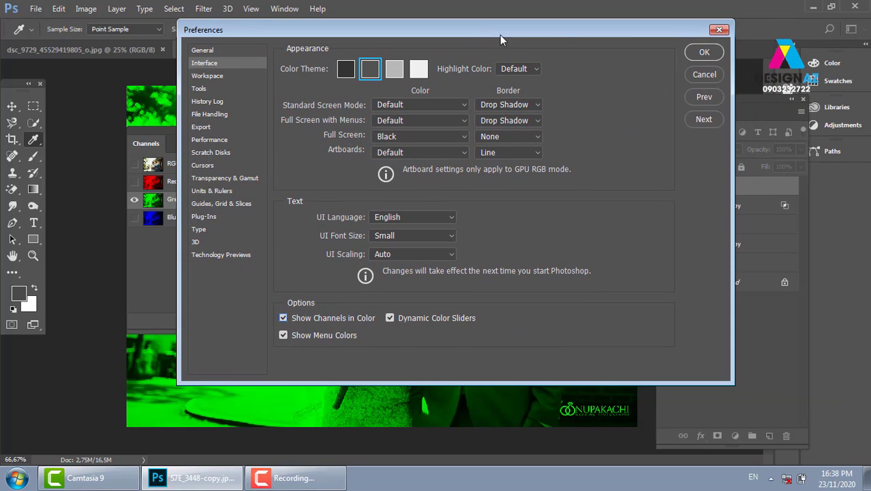
{"action": "left_click", "coordinate": [705, 53]}
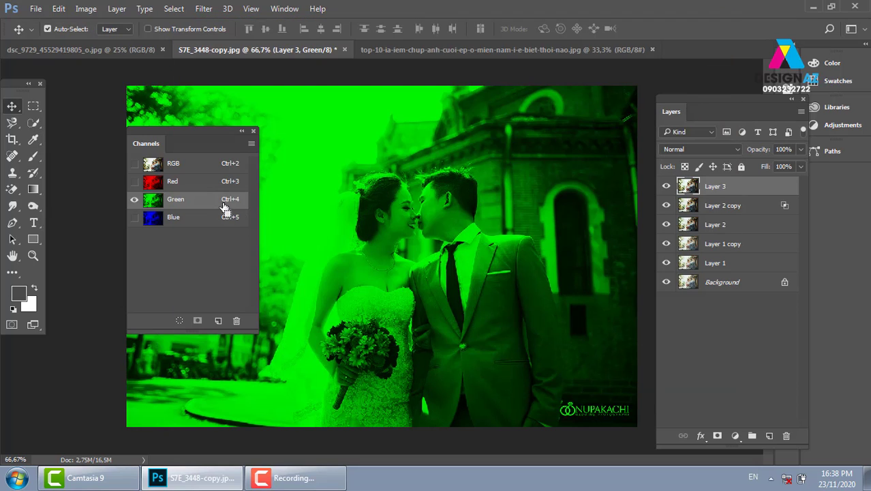
Paste the copied green channel into Layer 3's Blue channel, then return to RGB and deselect
{"action": "key", "text": "ctrl+a"}
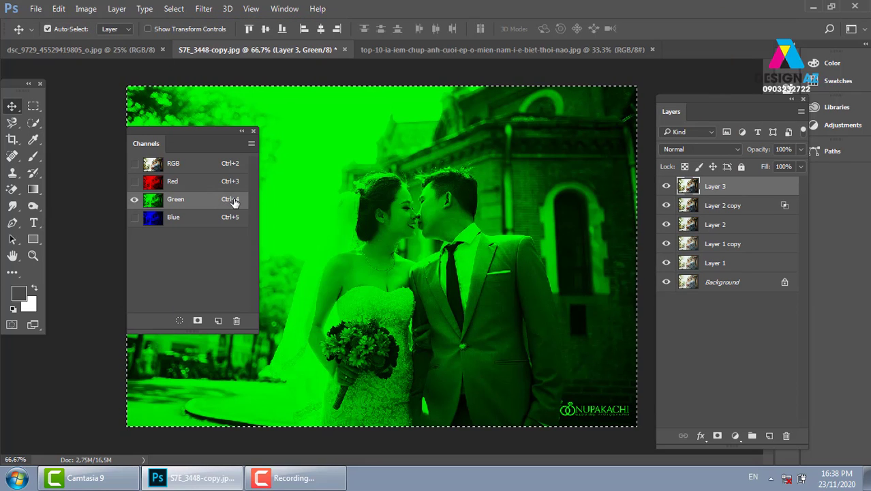
{"action": "left_click", "coordinate": [206, 220]}
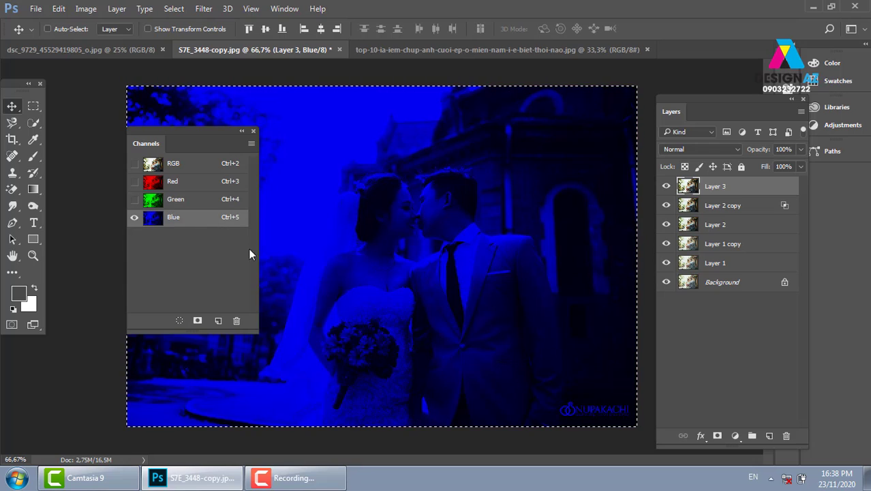
{"action": "key", "text": "ctrl"}
{"action": "key", "text": "ctrl+z"}
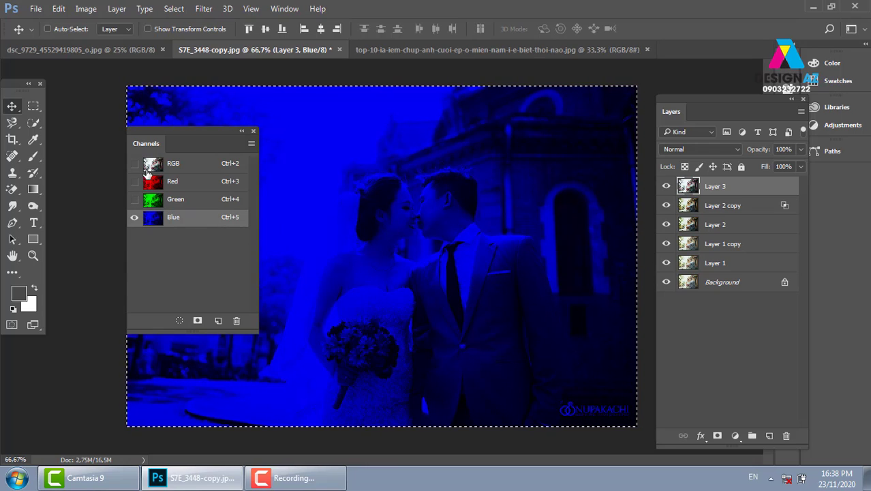
{"action": "left_click", "coordinate": [154, 169]}
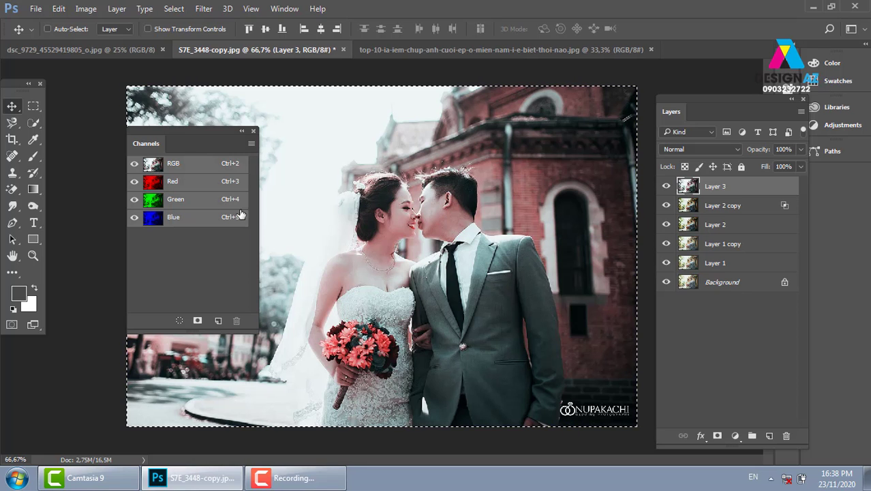
{"action": "left_click", "coordinate": [253, 131]}
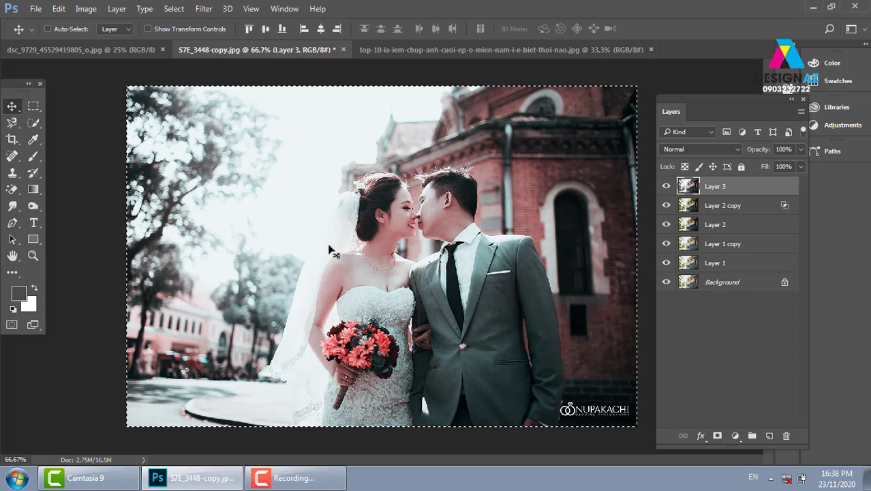
{"action": "key", "text": "ctrl+d"}
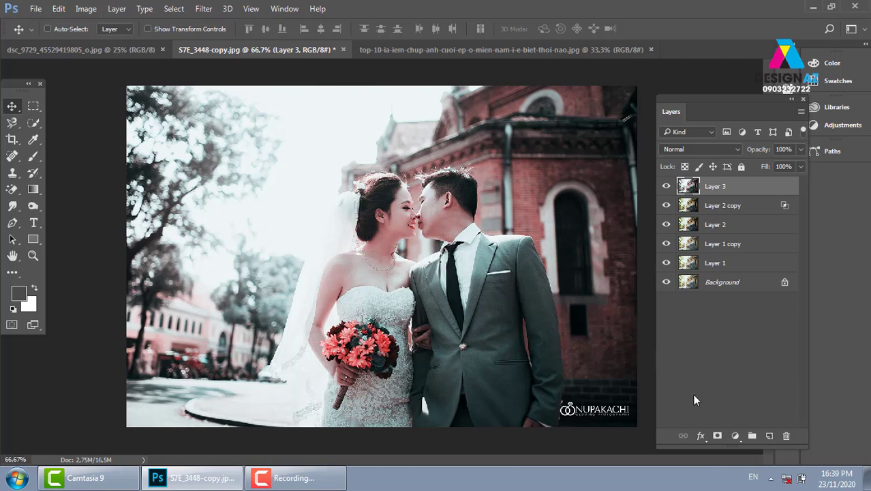
Add a new Layer 4 and fill it with a dark navy foreground colour
{"action": "left_click", "coordinate": [769, 436]}
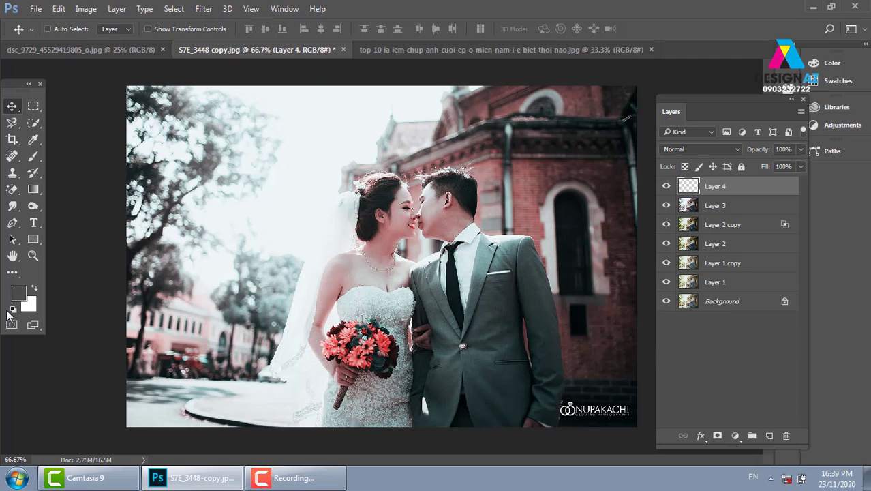
{"action": "left_click", "coordinate": [18, 295]}
{"action": "left_click_drag", "start_coordinate": [667, 218], "coordinate": [667, 203]}
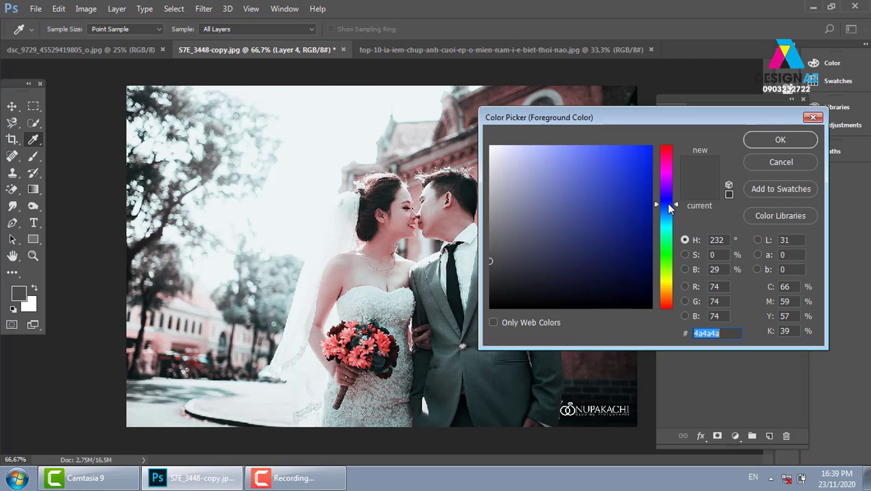
{"action": "left_click", "coordinate": [651, 266]}
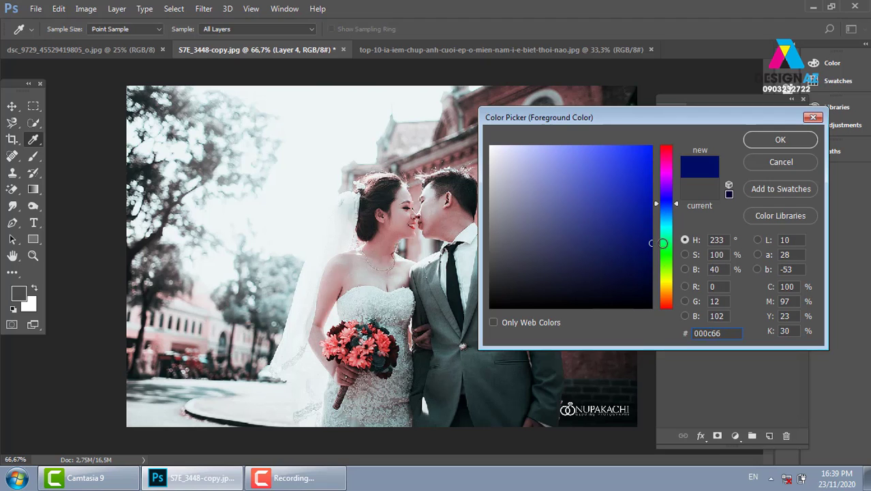
{"action": "left_click", "coordinate": [784, 138]}
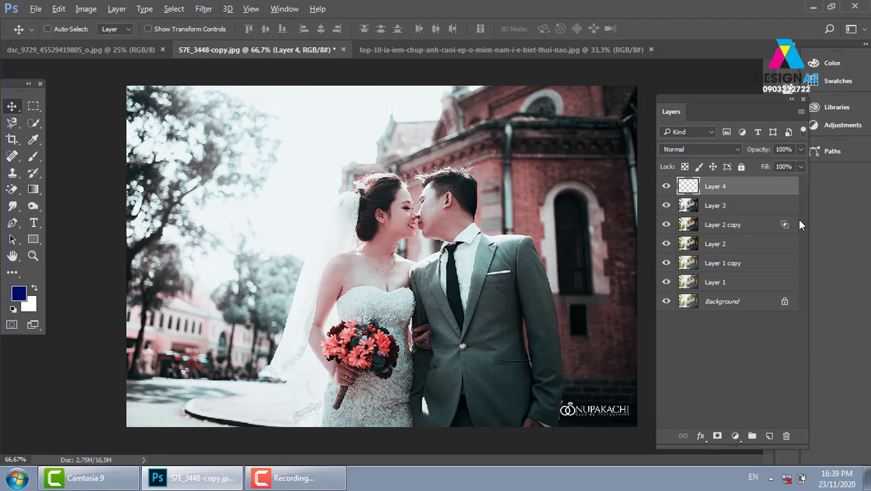
{"action": "key", "text": "alt+BackSpace"}
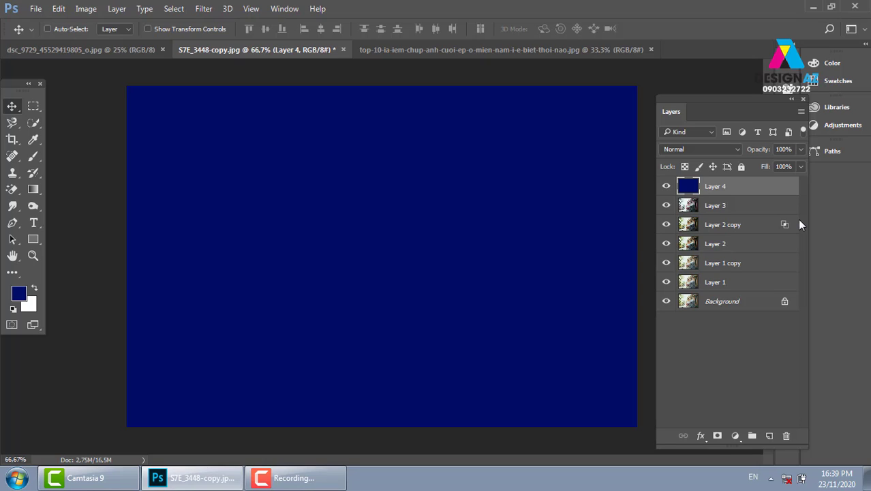
Try an inverted fill, then refill Layer 4 with the darker colour 330000
{"action": "key", "text": "ctrl+i"}
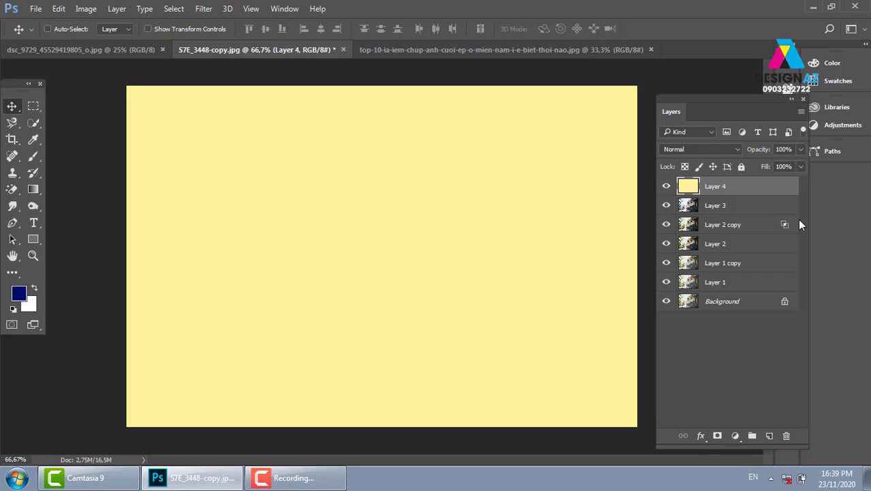
{"action": "key", "text": "alt+BackSpace"}
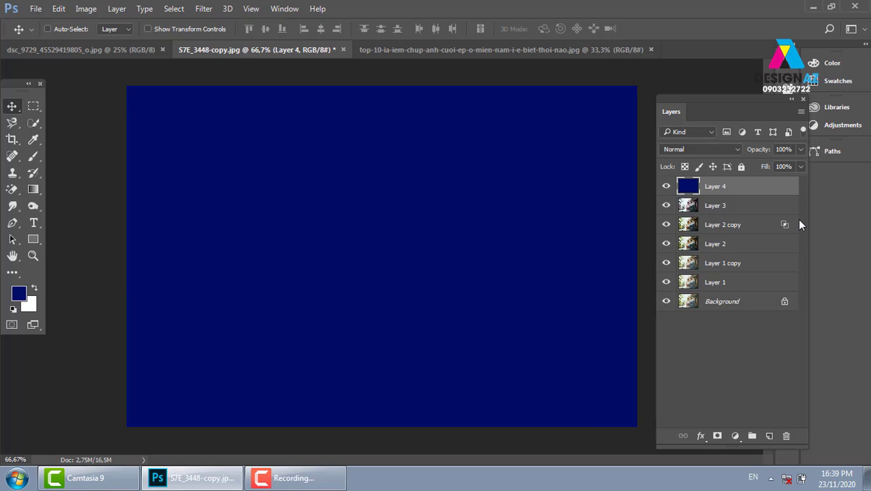
{"action": "key", "text": "Delete"}
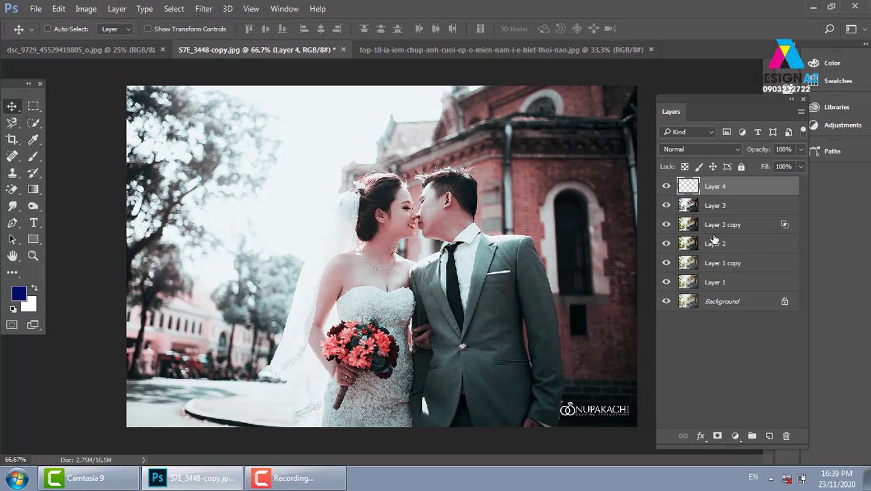
{"action": "left_click", "coordinate": [22, 295]}
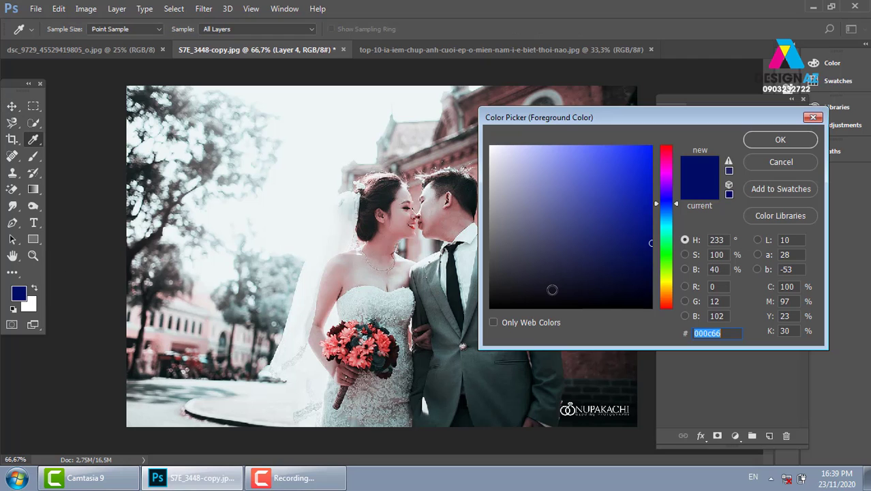
{"action": "type", "text": "330000"}
{"action": "left_click", "coordinate": [795, 139]}
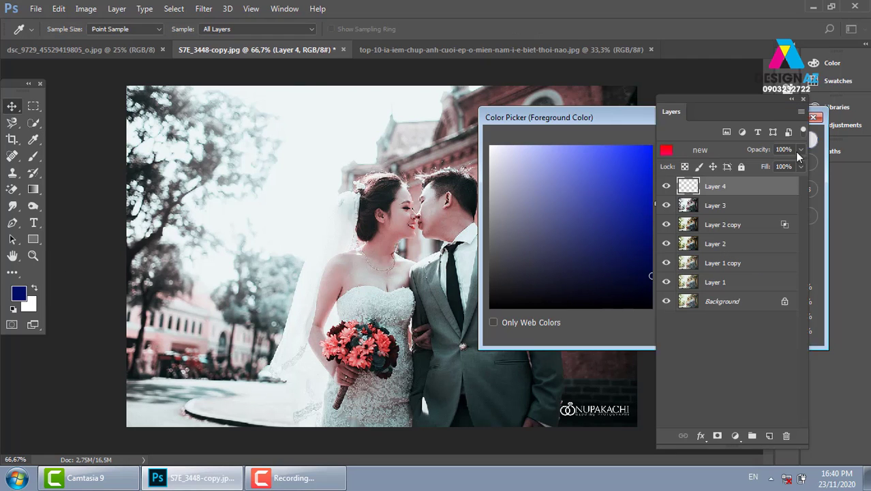
{"action": "key", "text": "alt+BackSpace"}
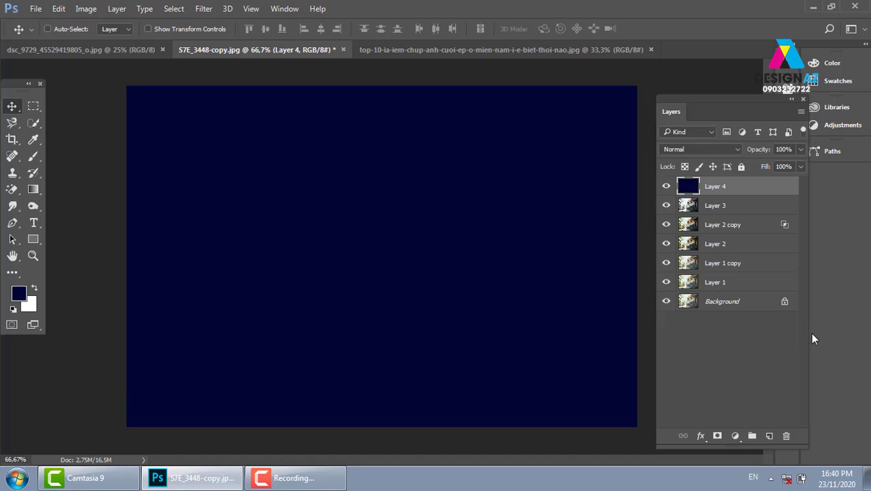
Set Layer 4's blend mode to Difference and lower its Fill to 60%
{"action": "left_click", "coordinate": [681, 149]}
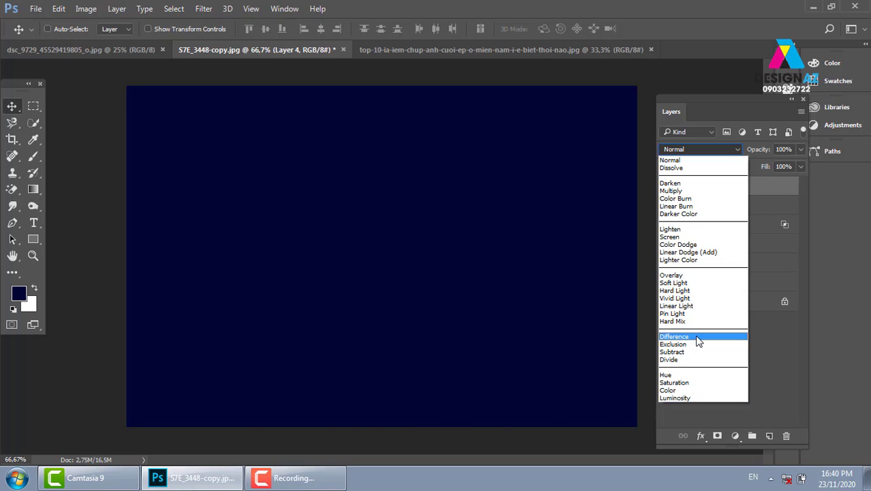
{"action": "left_click", "coordinate": [698, 337]}
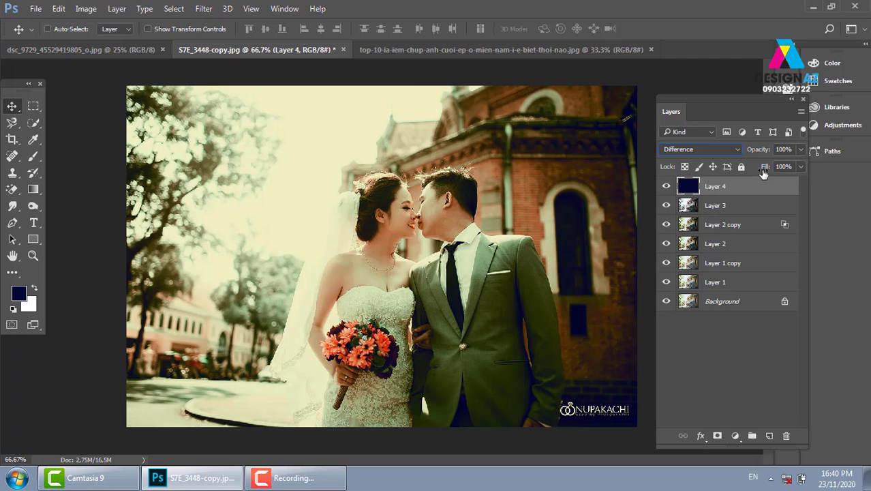
{"action": "left_click", "coordinate": [802, 167]}
{"action": "left_click", "coordinate": [767, 183]}
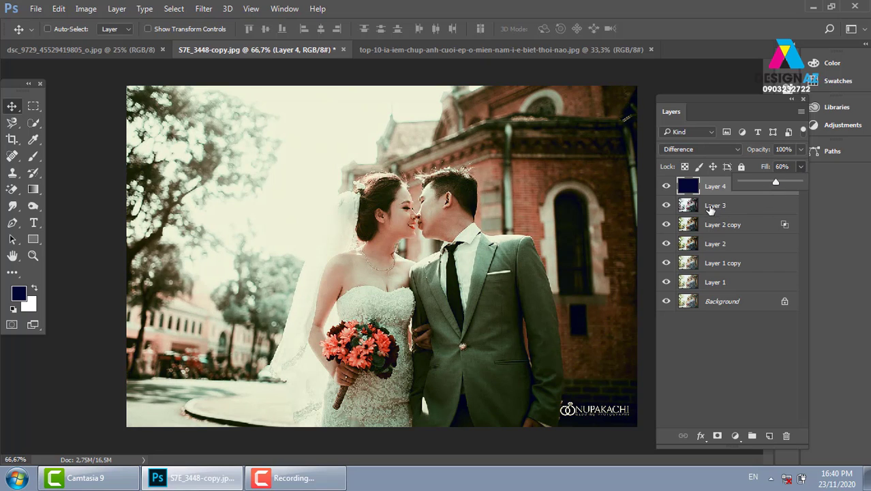
Toggle Layer 4's visibility to compare the vintage tone against the original, zooming around the photo
{"action": "left_click", "coordinate": [667, 186]}
{"action": "left_click", "coordinate": [667, 186]}
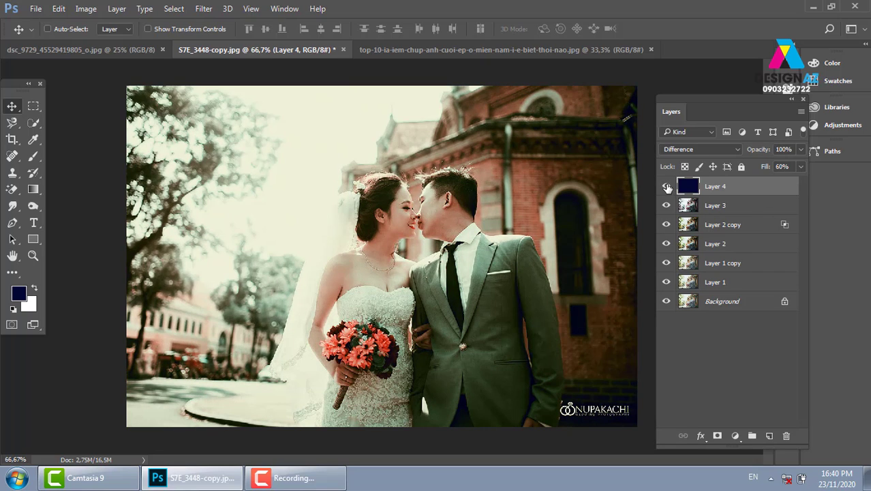
{"action": "left_click", "coordinate": [667, 186]}
{"action": "scroll", "coordinate": [508, 279], "scroll_direction": "up", "scroll_amount": 1}
{"action": "scroll", "coordinate": [478, 246], "scroll_direction": "down", "scroll_amount": 3}
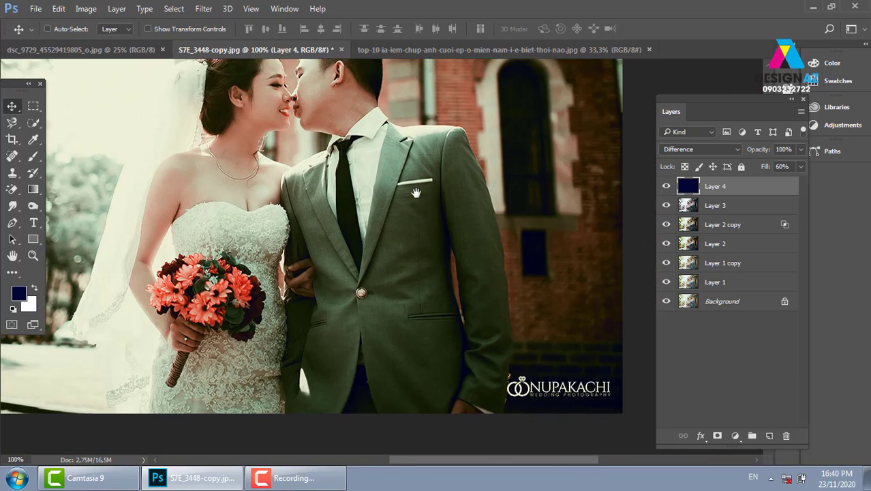
{"action": "scroll", "coordinate": [436, 205], "scroll_direction": "right", "scroll_amount": 3}
{"action": "left_click", "coordinate": [667, 186]}
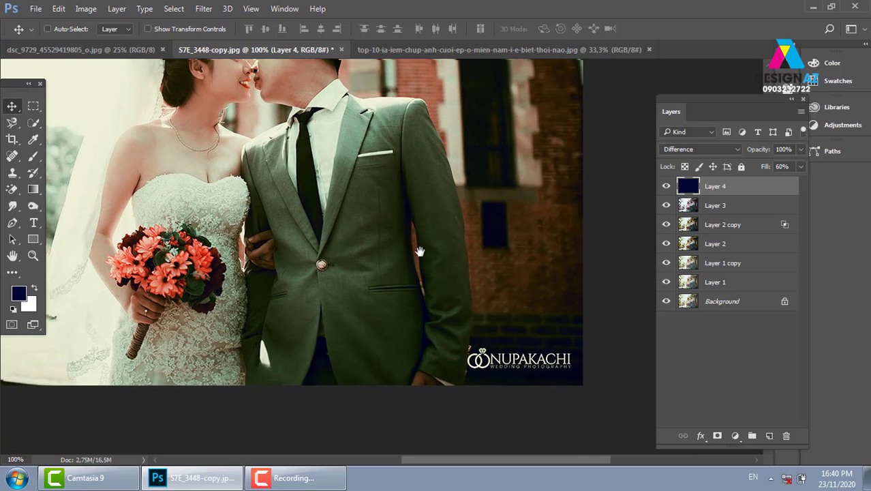
{"action": "left_click_drag", "start_coordinate": [390, 237], "coordinate": [481, 275]}
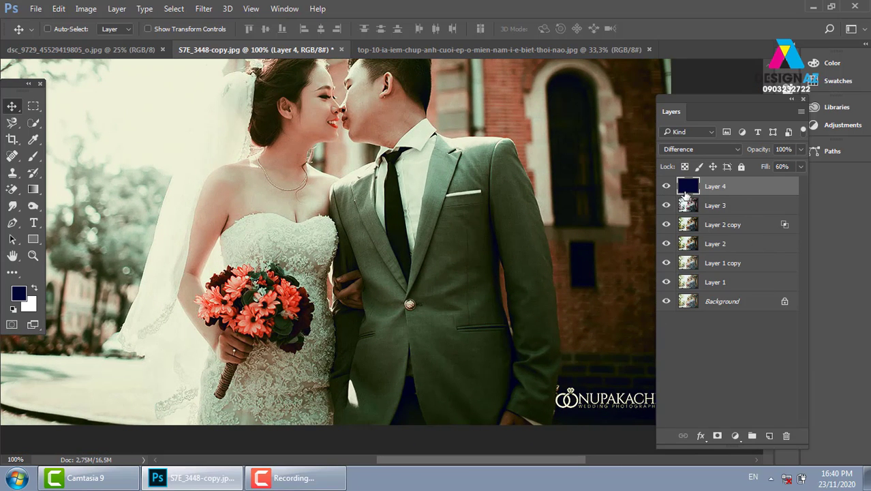
{"action": "key", "text": "ctrl+minus"}
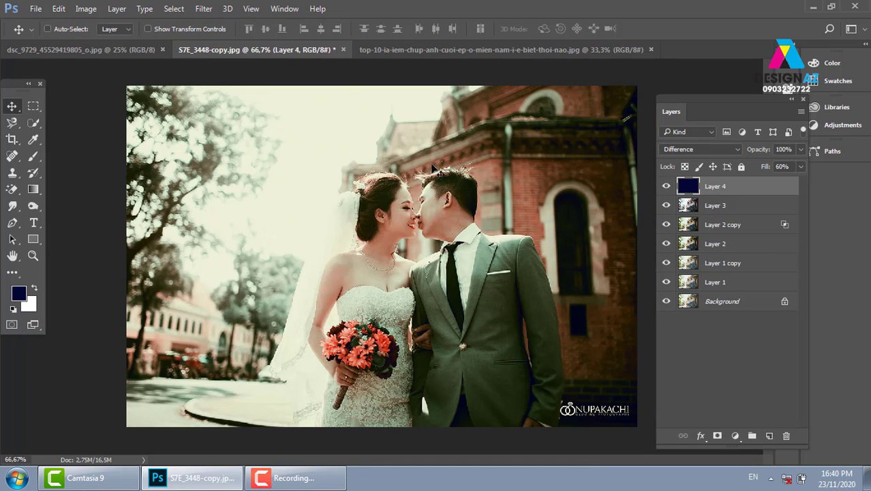
{"action": "key", "text": "ctrl"}
{"action": "key", "text": "ctrl+plus"}
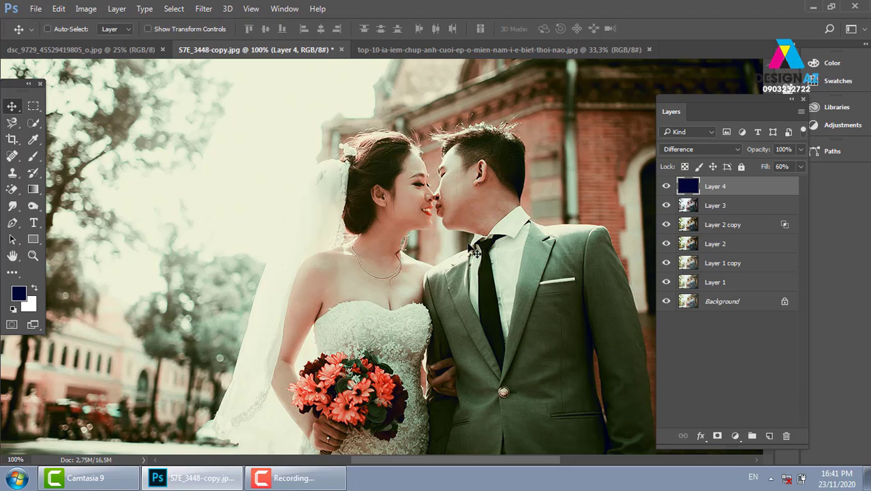
In the Open dialog, browse the image library folders to locate the Backgroud folder
{"action": "key", "text": "ctrl+o"}
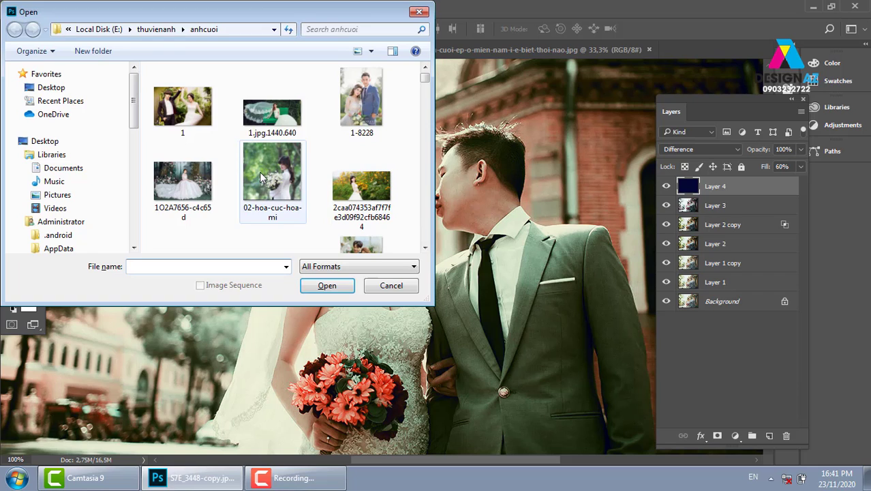
{"action": "left_click", "coordinate": [161, 30]}
{"action": "left_click", "coordinate": [199, 153]}
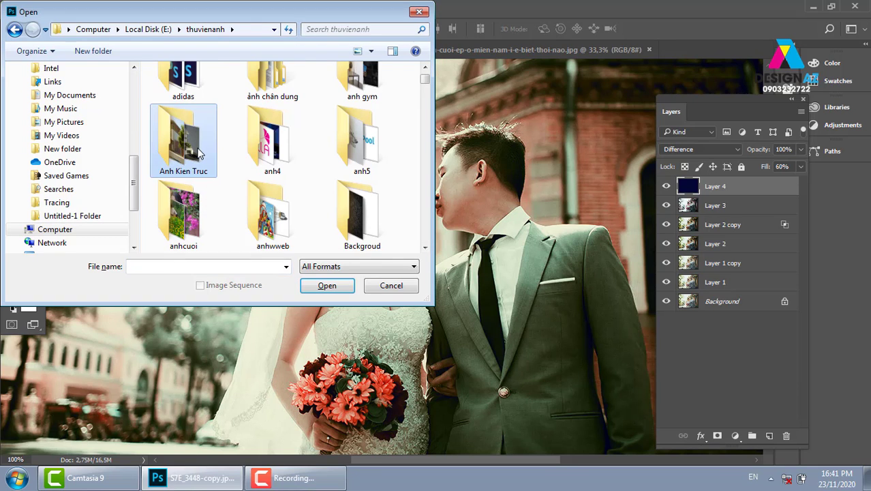
{"action": "scroll", "coordinate": [335, 201], "scroll_direction": "down", "scroll_amount": 3}
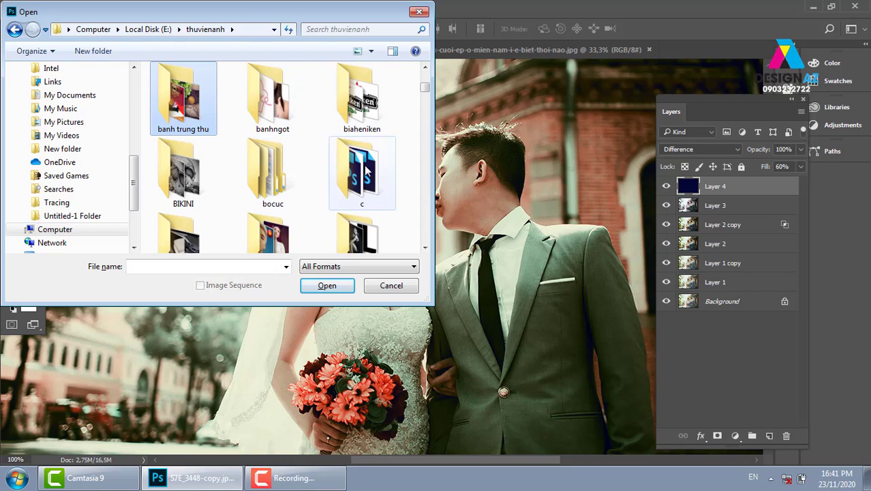
{"action": "key", "text": "Right"}
{"action": "key", "text": "Right"}
{"action": "key", "text": "Right"}
{"action": "key", "text": "Right"}
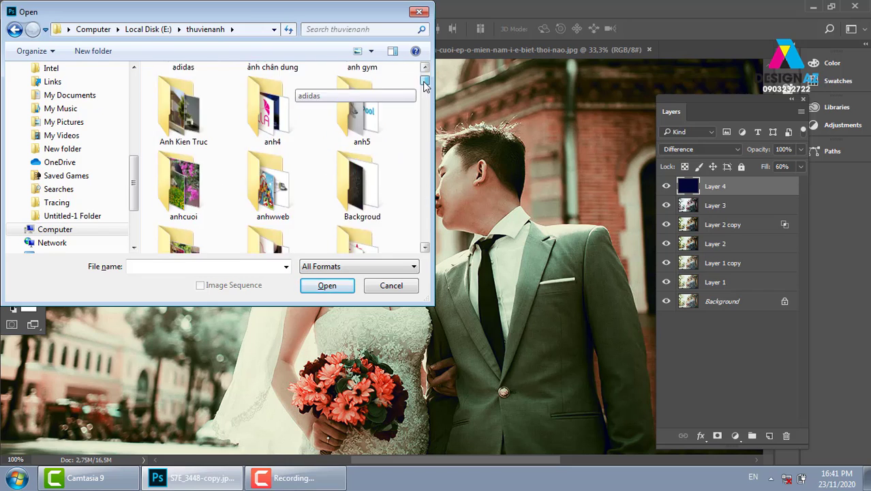
{"action": "scroll", "coordinate": [424, 84], "scroll_direction": "up", "scroll_amount": 3}
{"action": "left_click", "coordinate": [197, 213]}
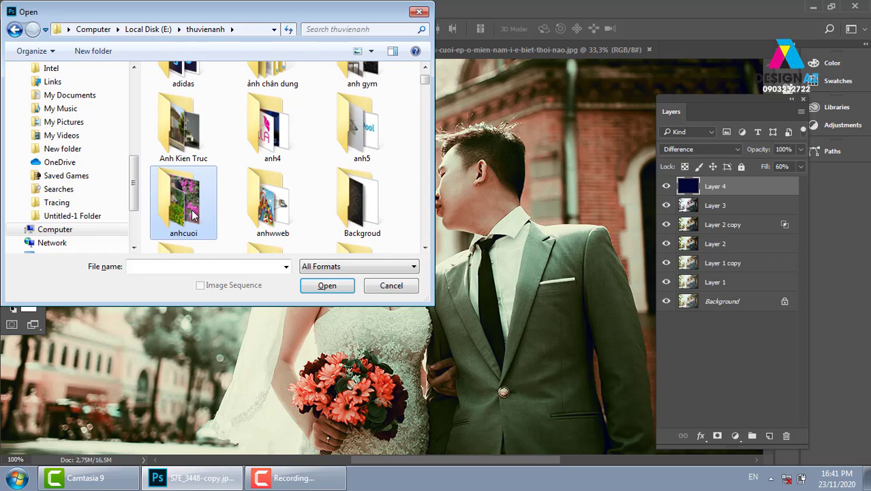
{"action": "left_click", "coordinate": [199, 155]}
{"action": "key", "text": "Down"}
{"action": "key", "text": "Right"}
{"action": "key", "text": "Right"}
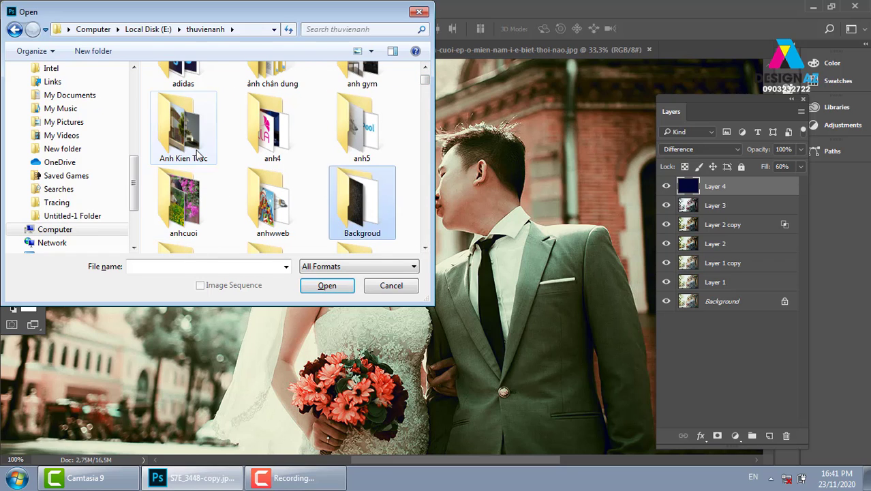
{"action": "key", "text": "Right"}
{"action": "key", "text": "b"}
{"action": "key", "text": "b"}
{"action": "key", "text": "b"}
{"action": "key", "text": "b"}
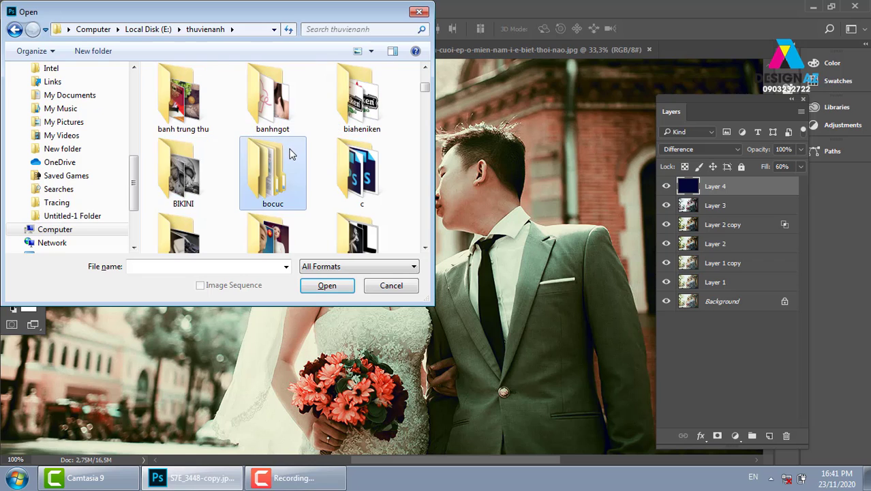
{"action": "key", "text": "b"}
{"action": "key", "text": "b"}
{"action": "key", "text": "b"}
{"action": "key", "text": "b"}
{"action": "key", "text": "b"}
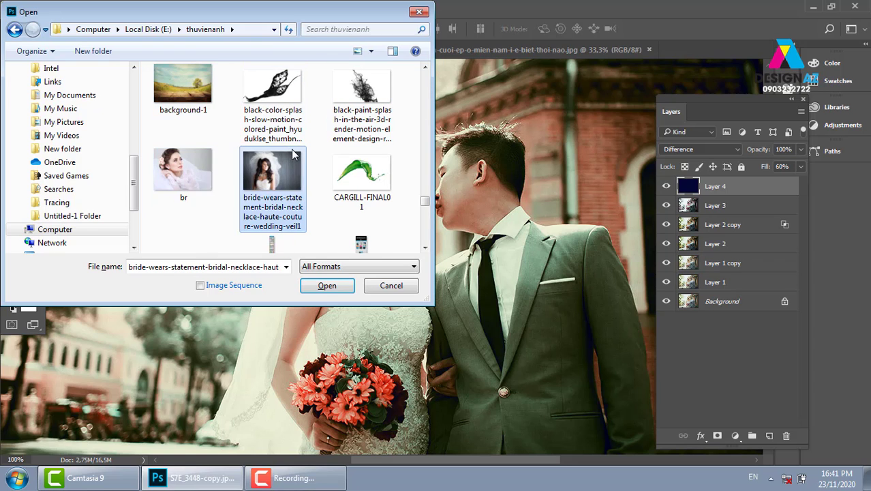
{"action": "key", "text": "b"}
Open Backgroud > texture and open the texture 9913c80459e428ad4f9fa1aa6734a0d7.jpg
{"action": "double_click", "coordinate": [349, 119]}
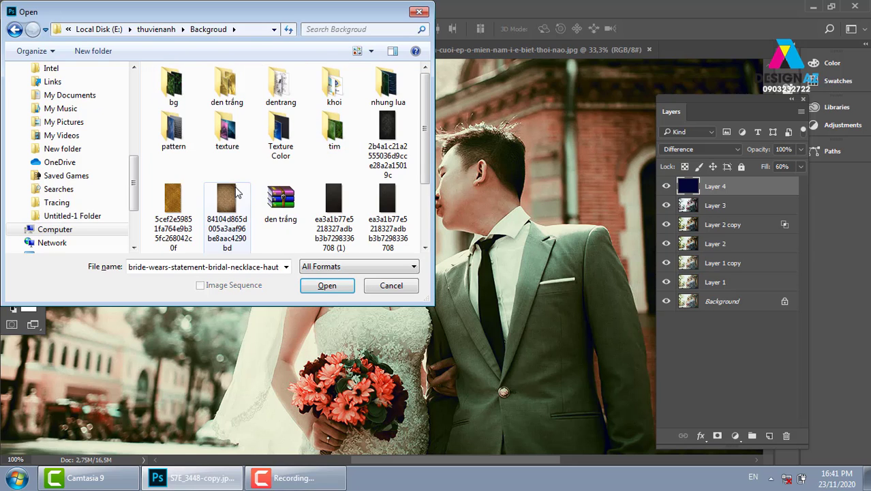
{"action": "double_click", "coordinate": [225, 130]}
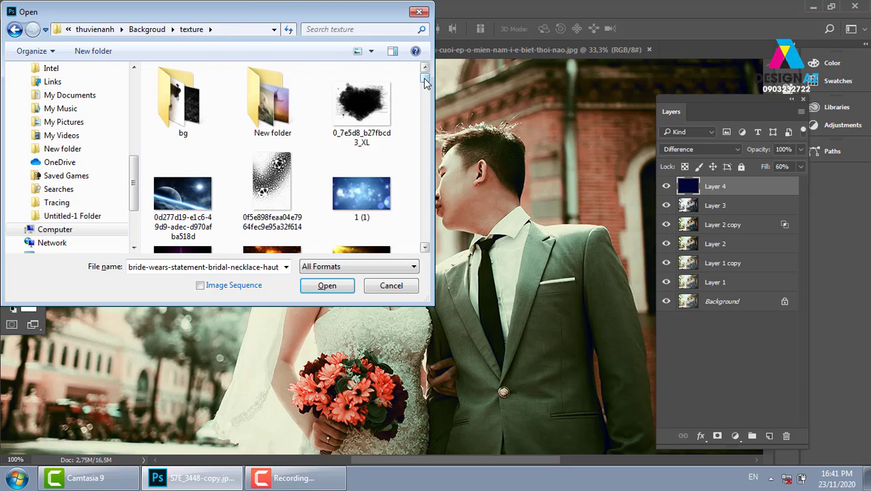
{"action": "scroll", "coordinate": [425, 83], "scroll_direction": "down", "scroll_amount": 1}
{"action": "left_click_drag", "start_coordinate": [426, 84], "coordinate": [430, 96]}
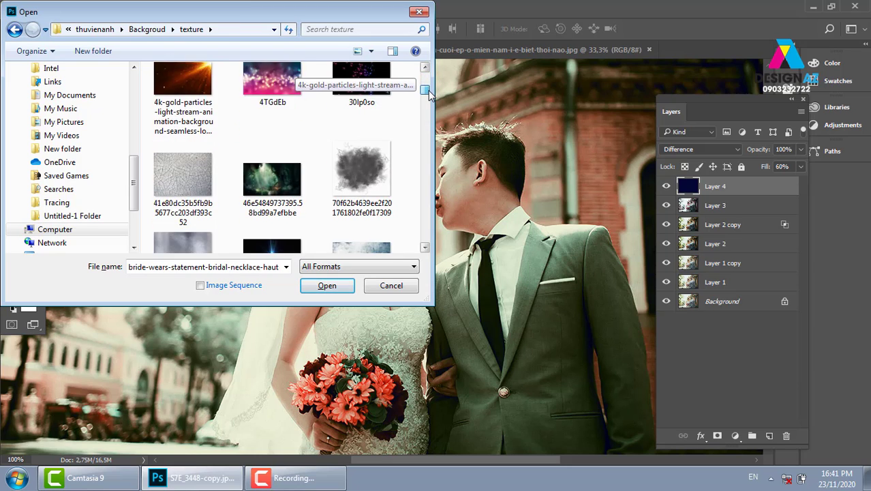
{"action": "scroll", "coordinate": [430, 96], "scroll_direction": "down", "scroll_amount": 1}
{"action": "scroll", "coordinate": [430, 95], "scroll_direction": "down", "scroll_amount": 1}
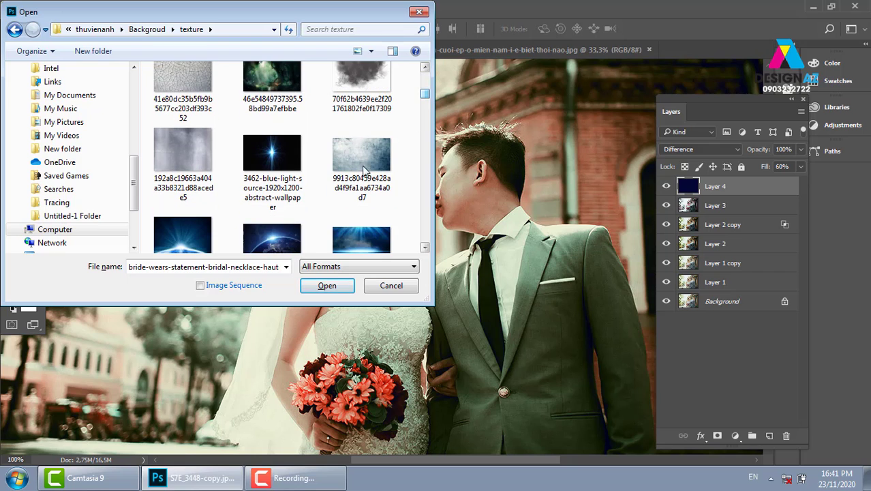
{"action": "left_click", "coordinate": [361, 163]}
{"action": "left_click", "coordinate": [326, 286]}
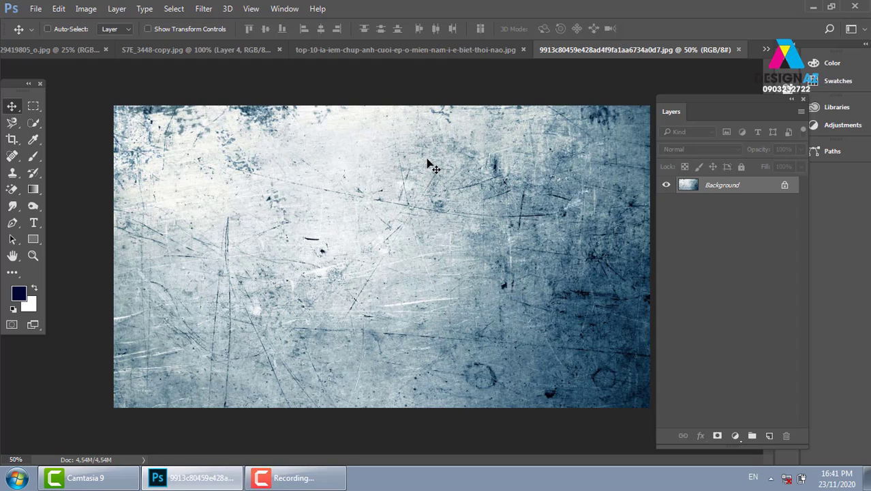
Paste the whole texture into the S7E_3448-copy photo as Layer 5 blended in Vivid Light
{"action": "key", "text": "ctrl+a"}
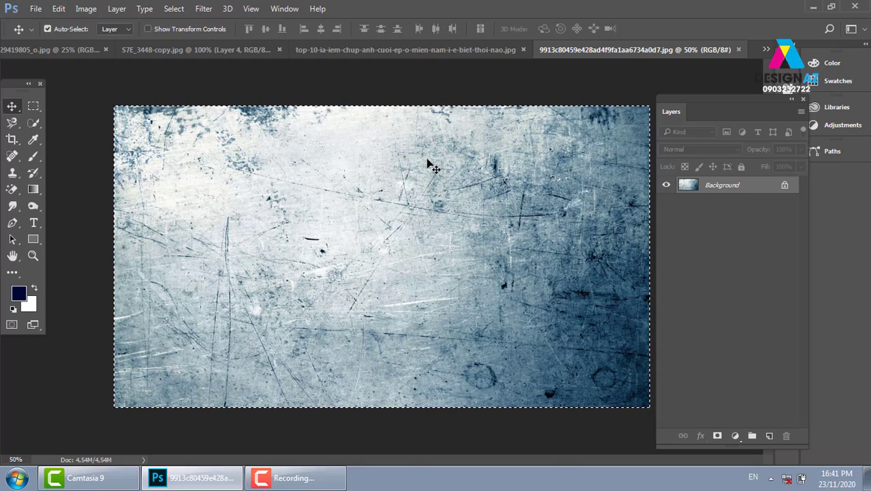
{"action": "key", "text": "ctrl+w"}
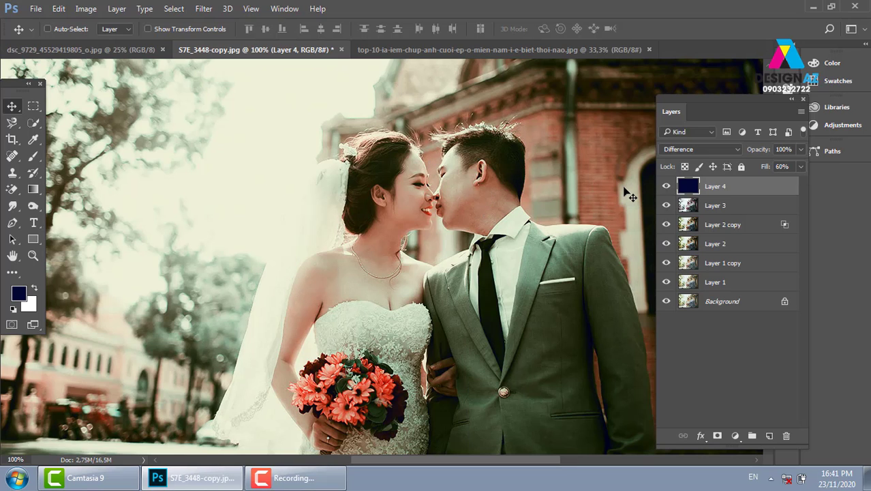
{"action": "key", "text": "ctrl+v"}
{"action": "key", "text": "ctrl+minus"}
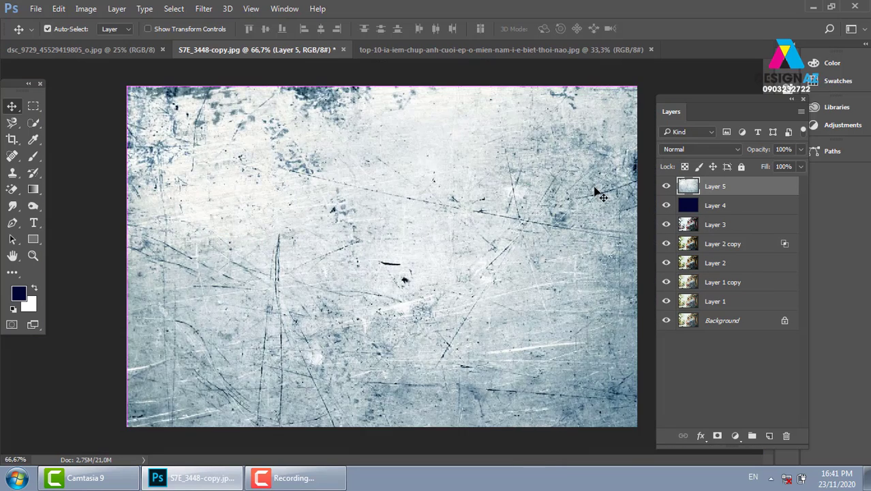
{"action": "key", "text": "ctrl+minus"}
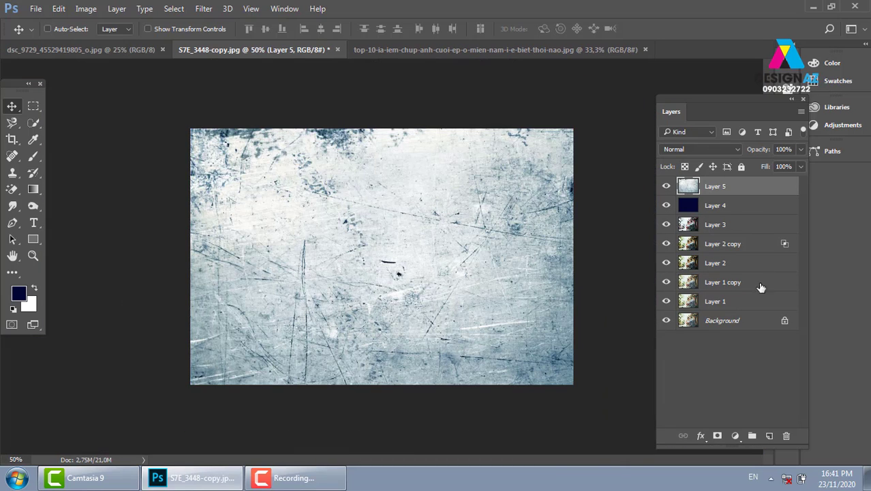
{"action": "left_click", "coordinate": [714, 150]}
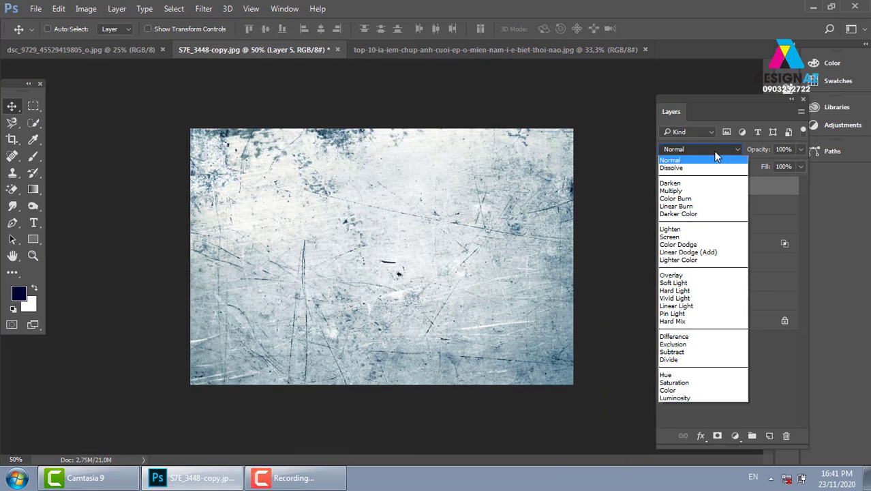
{"action": "left_click", "coordinate": [687, 300]}
{"action": "key", "text": "ctrl+plus"}
{"action": "key", "text": "ctrl+plus"}
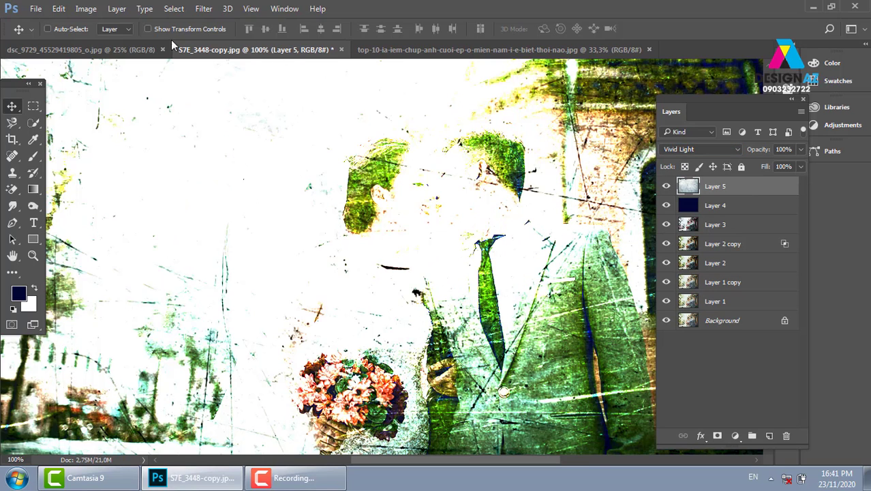
{"action": "left_click", "coordinate": [205, 9]}
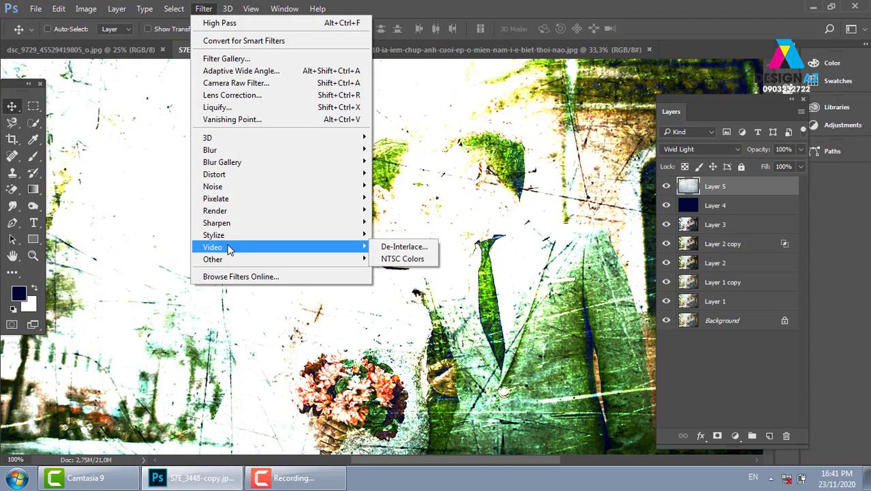
{"action": "mouse_move", "coordinate": [212, 260]}
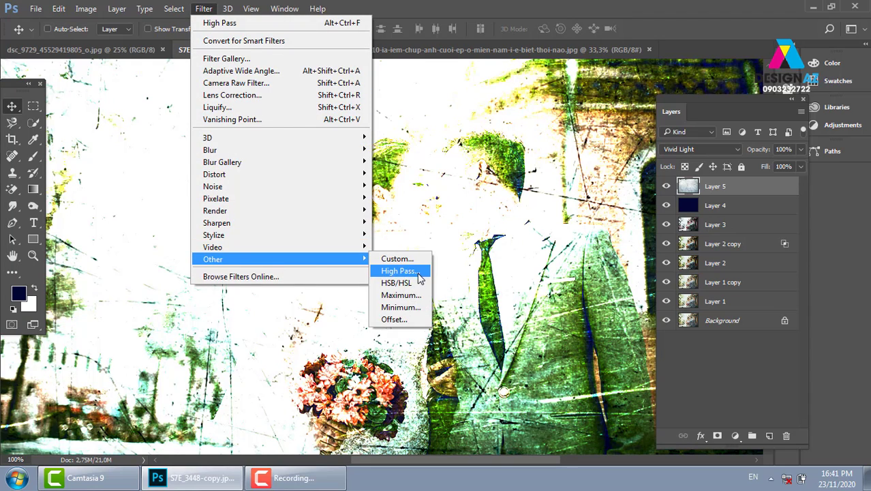
Apply a 1,2 px High Pass to the texture layer, then compare with the original and restore
{"action": "left_click", "coordinate": [418, 272]}
{"action": "left_click_drag", "start_coordinate": [364, 91], "coordinate": [68, 78]}
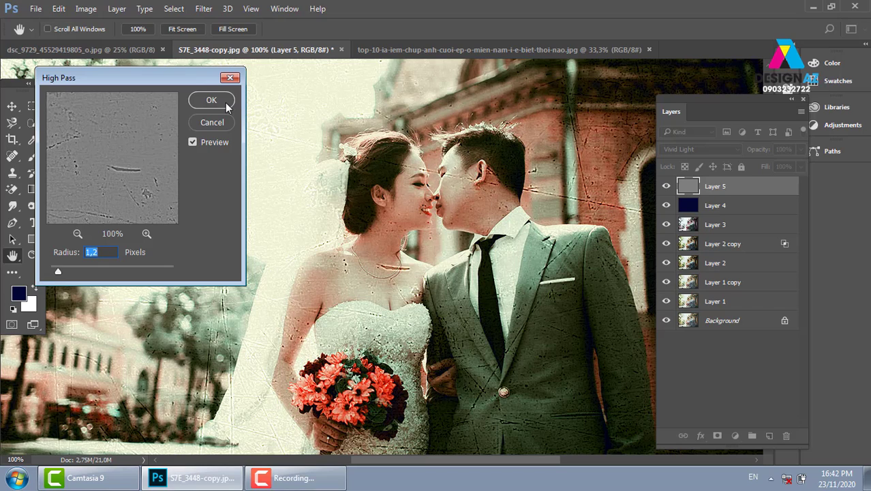
{"action": "left_click", "coordinate": [212, 100]}
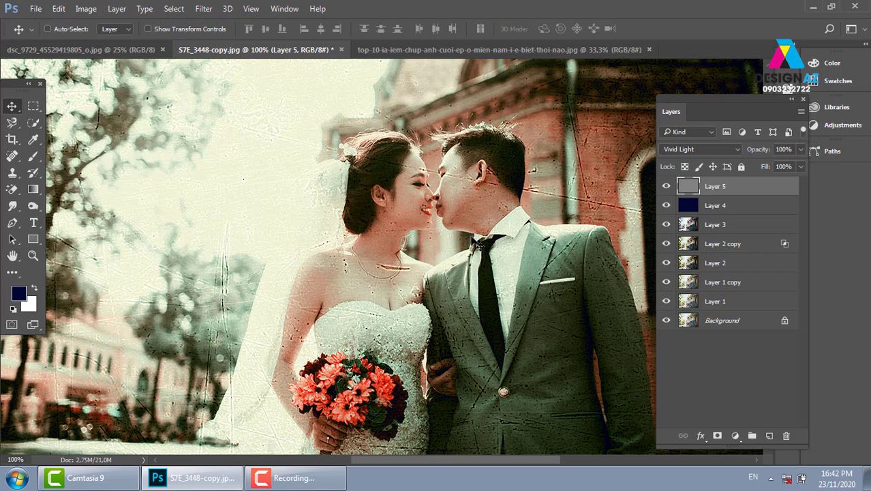
{"action": "key", "text": "ctrl+minus"}
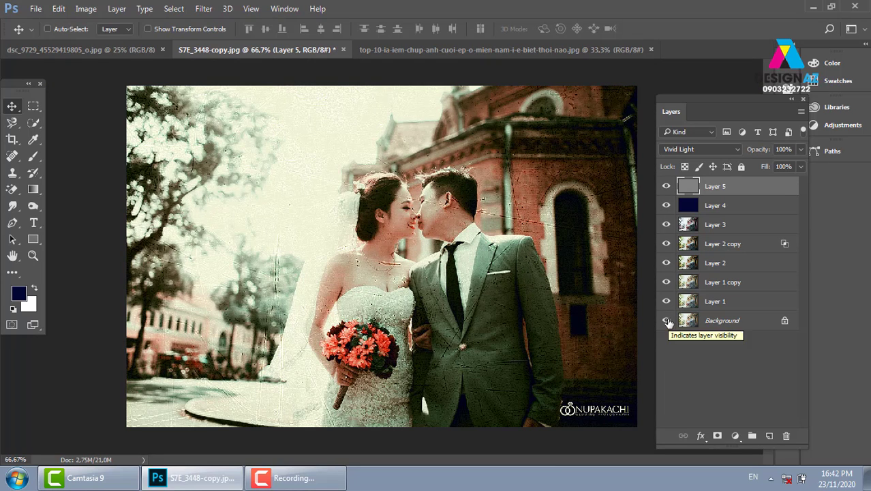
{"action": "key", "text": "F12"}
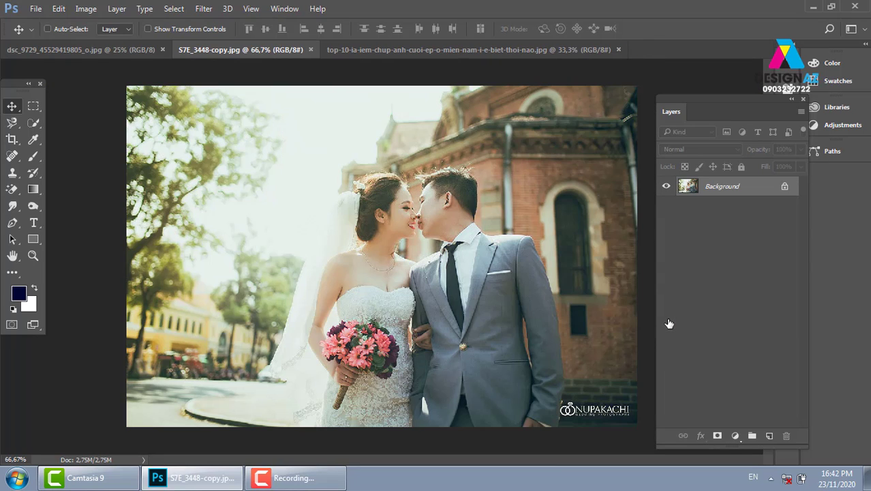
{"action": "key", "text": "ctrl+z"}
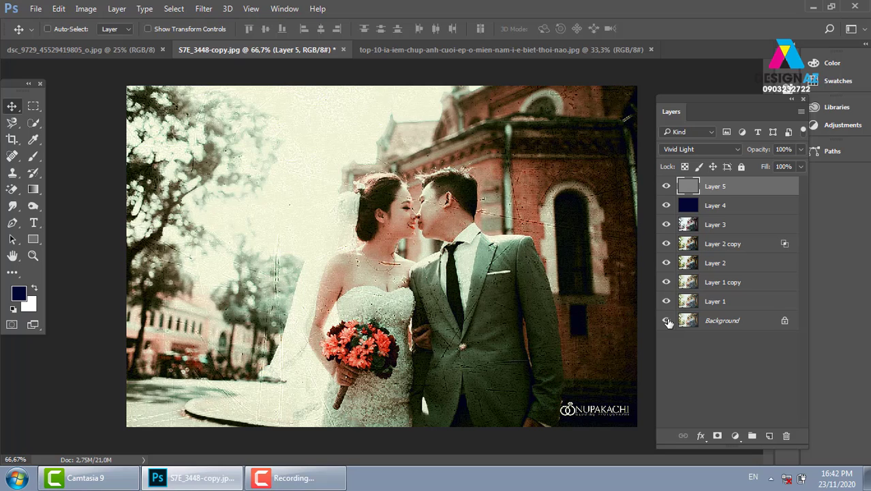
Close the finished wedding photo and add a new layer to the couple-among-flowers photo
{"action": "left_click", "coordinate": [343, 49]}
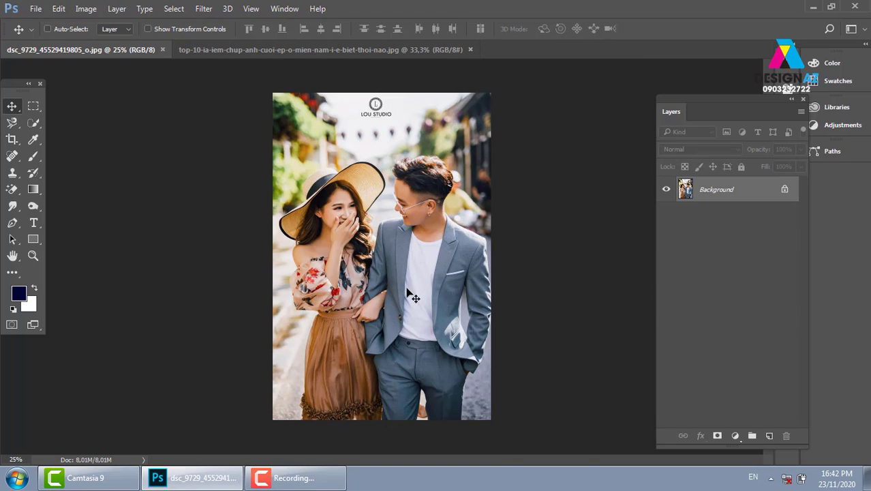
{"action": "key", "text": "ctrl+plus"}
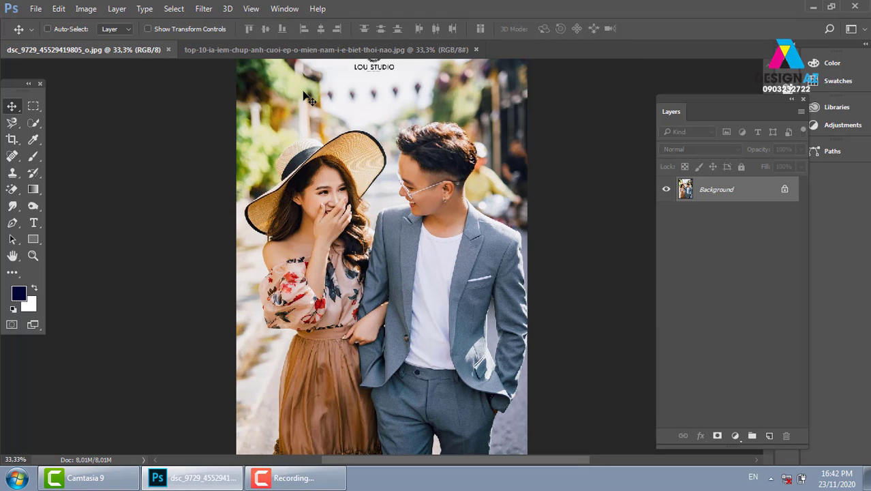
{"action": "left_click", "coordinate": [303, 49]}
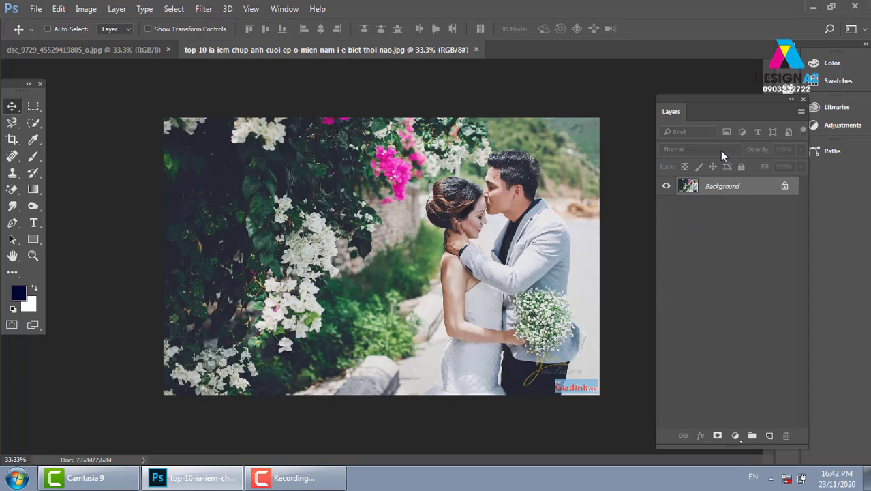
{"action": "left_click", "coordinate": [769, 436]}
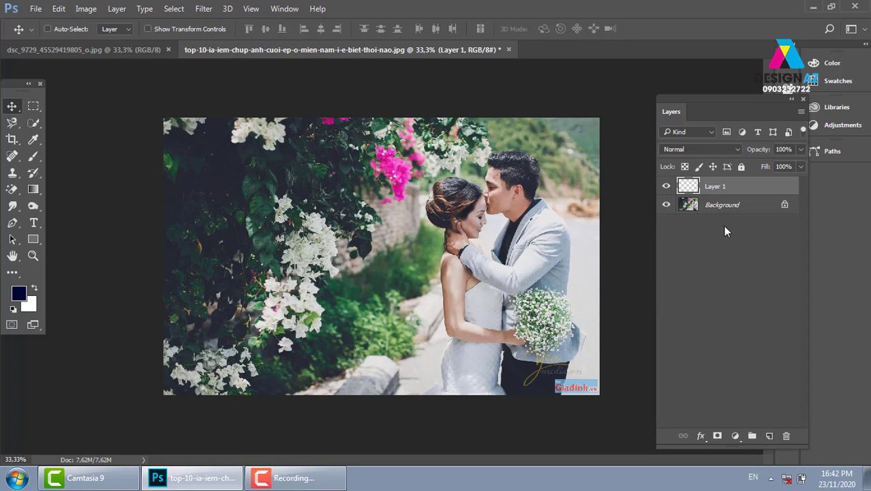
{"action": "left_click", "coordinate": [723, 149]}
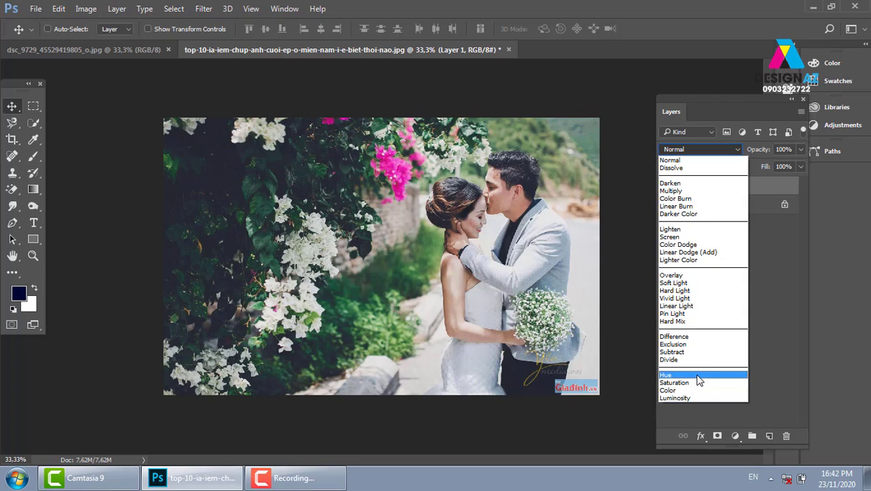
{"action": "left_click", "coordinate": [390, 299]}
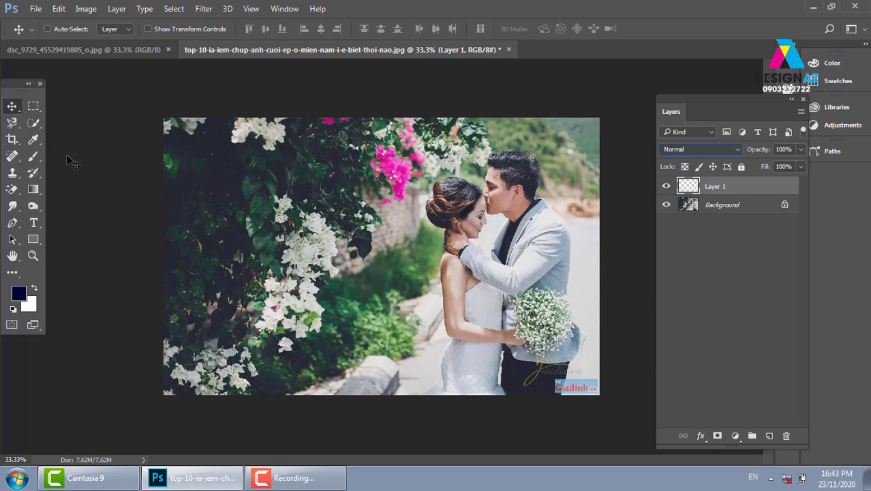
Select the whole image, add another layer, and fill it with dark brown 331a00
{"action": "left_click", "coordinate": [33, 106]}
{"action": "left_click_drag", "start_coordinate": [140, 109], "coordinate": [654, 381]}
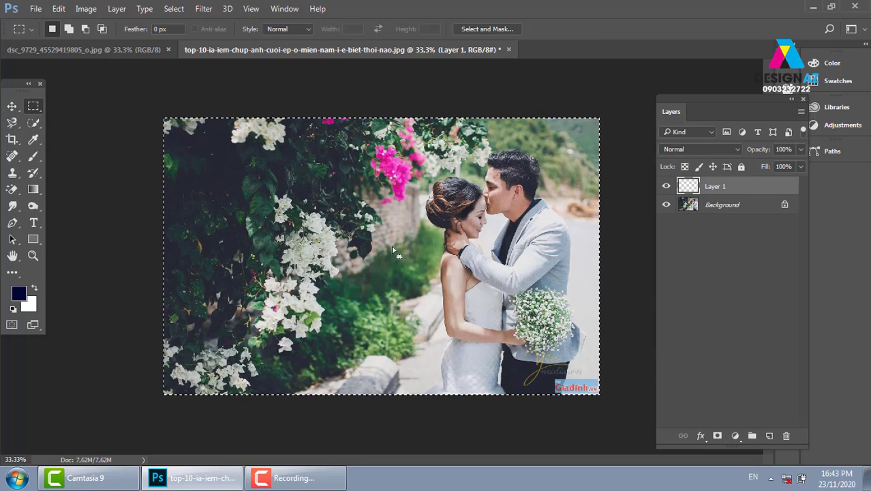
{"action": "left_click", "coordinate": [769, 435]}
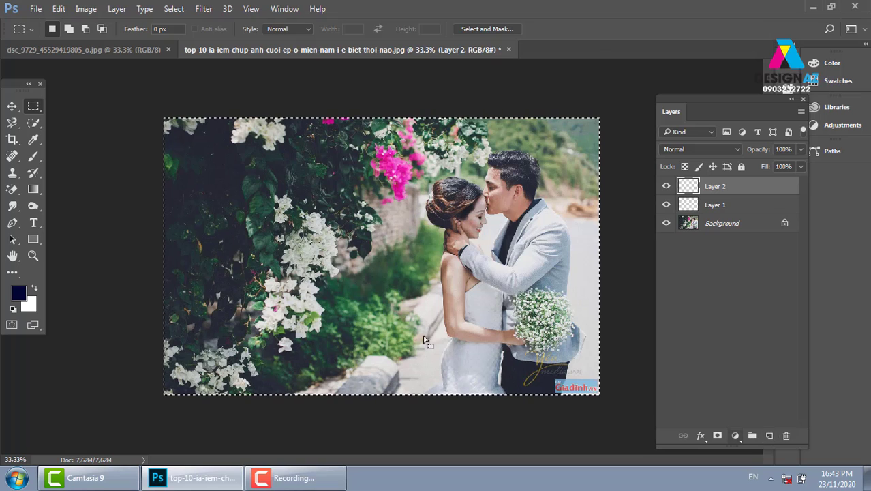
{"action": "left_click", "coordinate": [16, 296]}
{"action": "left_click", "coordinate": [667, 295]}
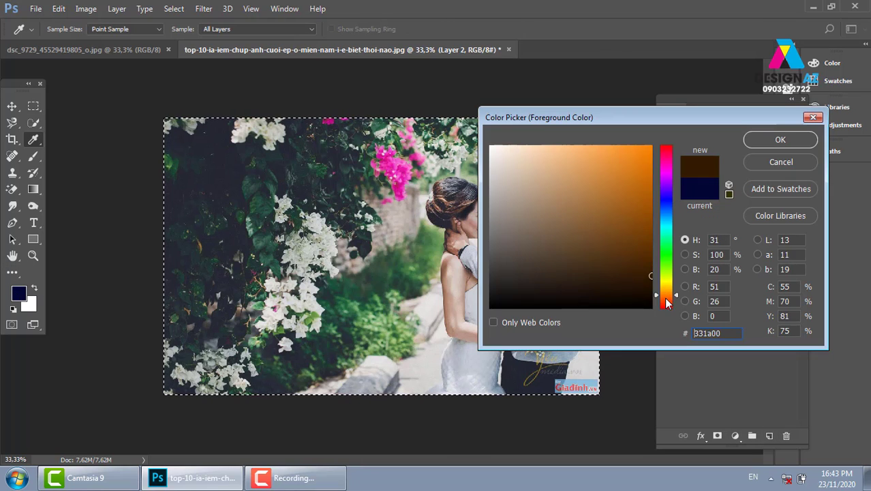
{"action": "left_click_drag", "start_coordinate": [667, 302], "coordinate": [667, 263]}
{"action": "left_click", "coordinate": [781, 139]}
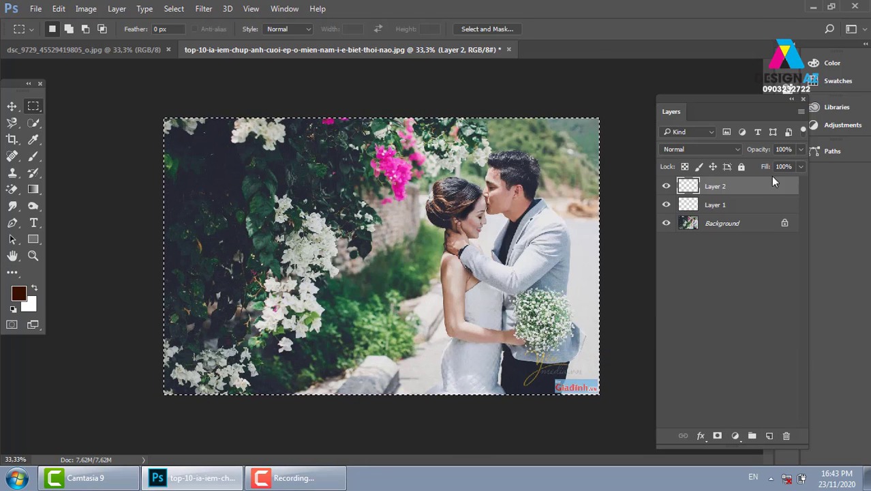
{"action": "key", "text": "alt+BackSpace"}
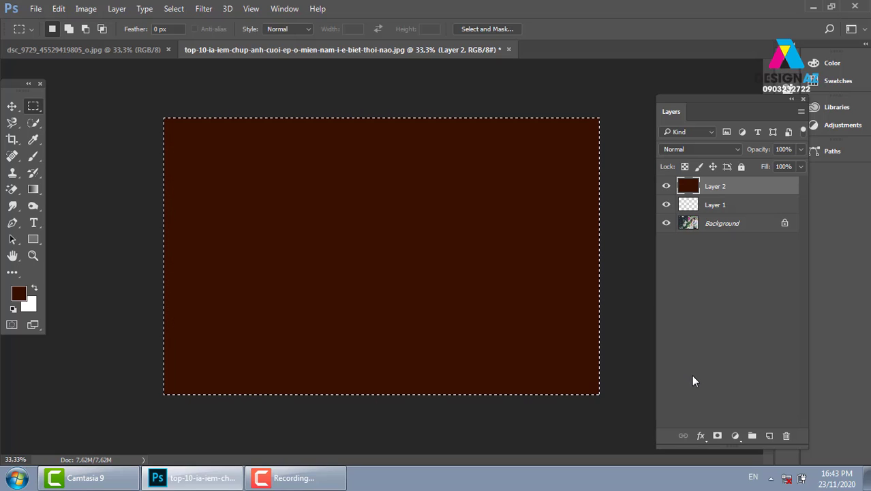
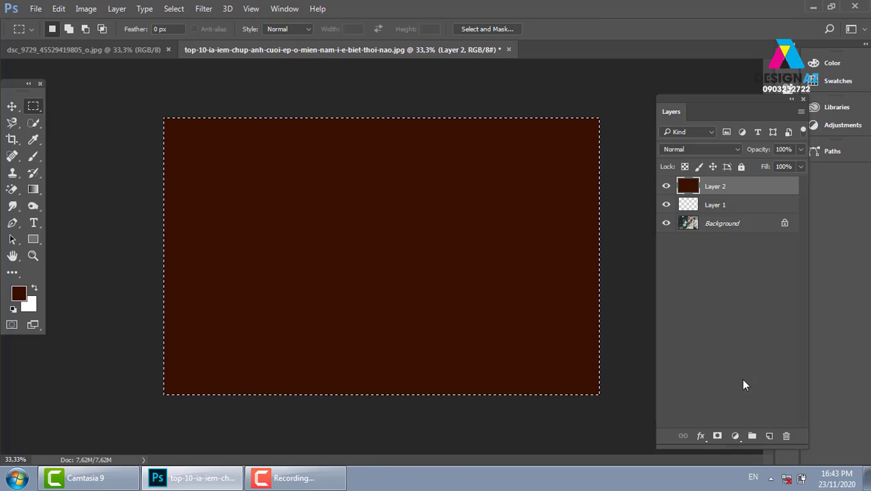
Blend the dark red Layer 2 in Hue mode and clear the selection
{"action": "left_click", "coordinate": [725, 149]}
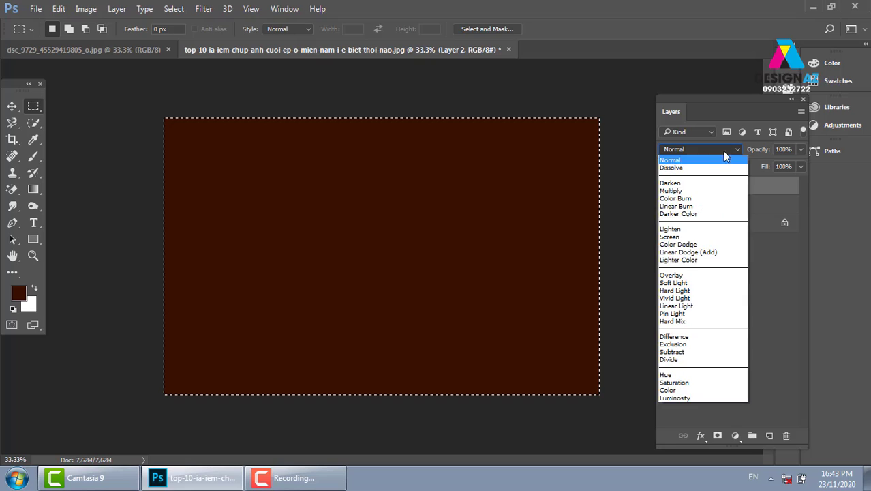
{"action": "left_click", "coordinate": [682, 375]}
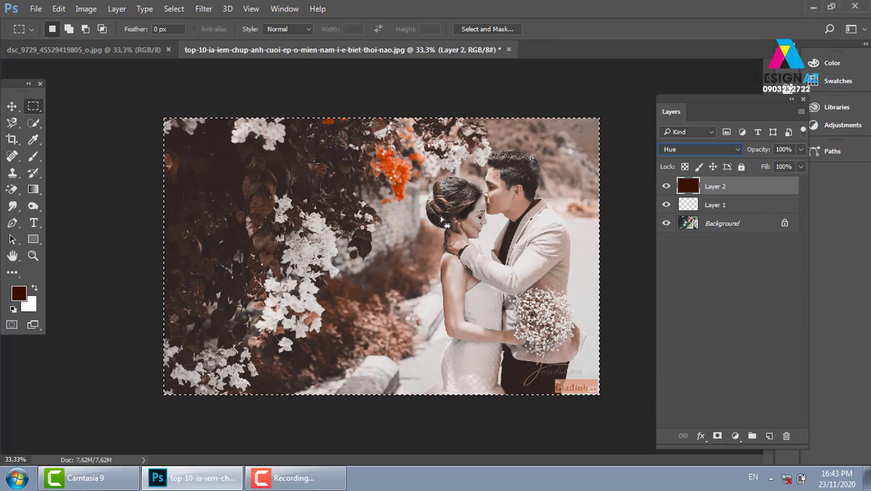
{"action": "key", "text": "ctrl+d"}
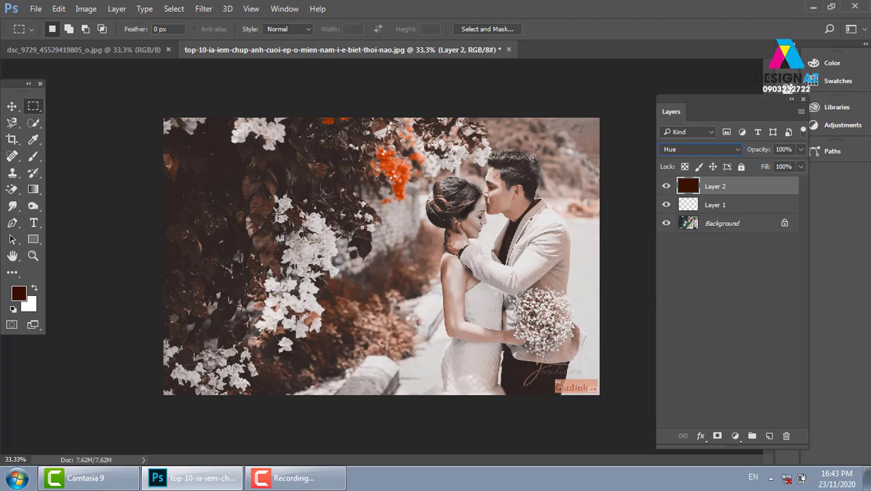
{"action": "key", "text": "ctrl+plus"}
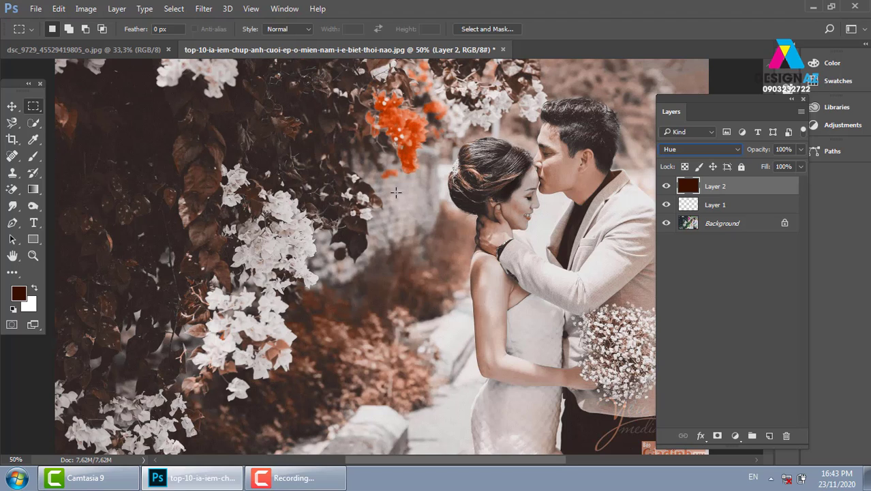
Compare Normal mode and 55% fill, then restore 100% fill and Hue mode and zoom out
{"action": "left_click", "coordinate": [732, 151]}
{"action": "left_click", "coordinate": [705, 165]}
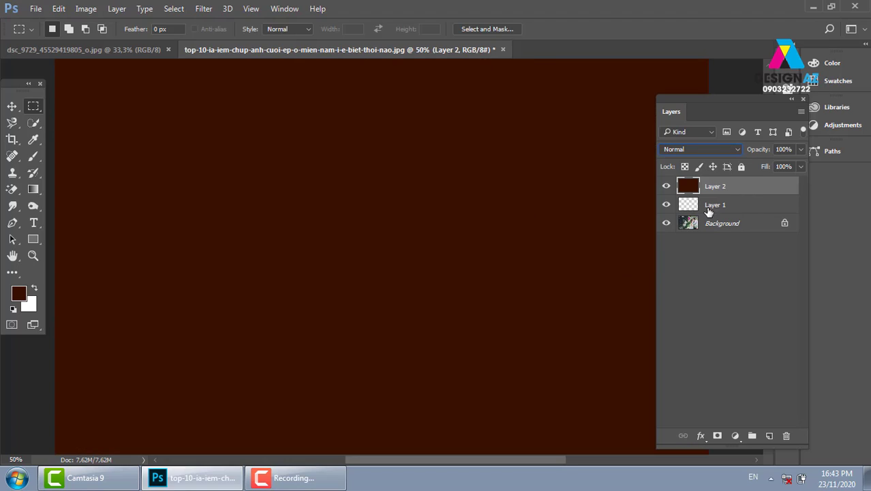
{"action": "left_click", "coordinate": [799, 167]}
{"action": "left_click_drag", "start_coordinate": [777, 184], "coordinate": [773, 182]}
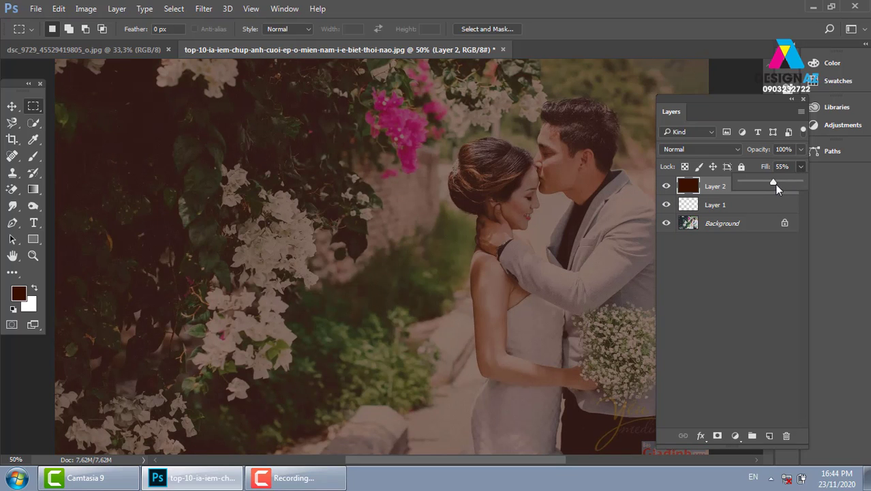
{"action": "key", "text": "Escape"}
{"action": "left_click", "coordinate": [721, 149]}
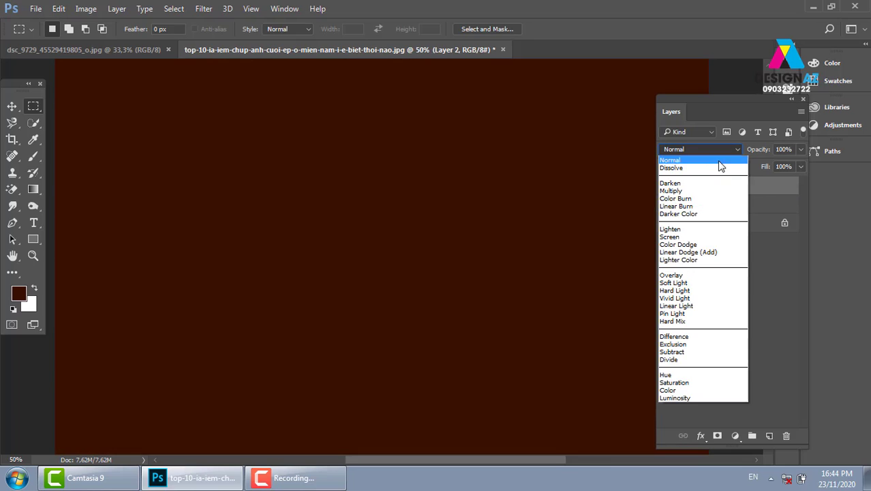
{"action": "left_click", "coordinate": [696, 376]}
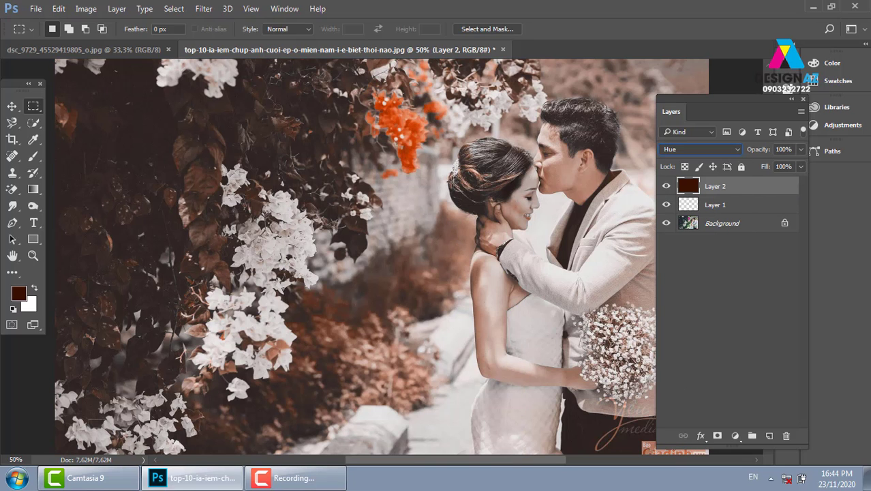
{"action": "left_click", "coordinate": [11, 106]}
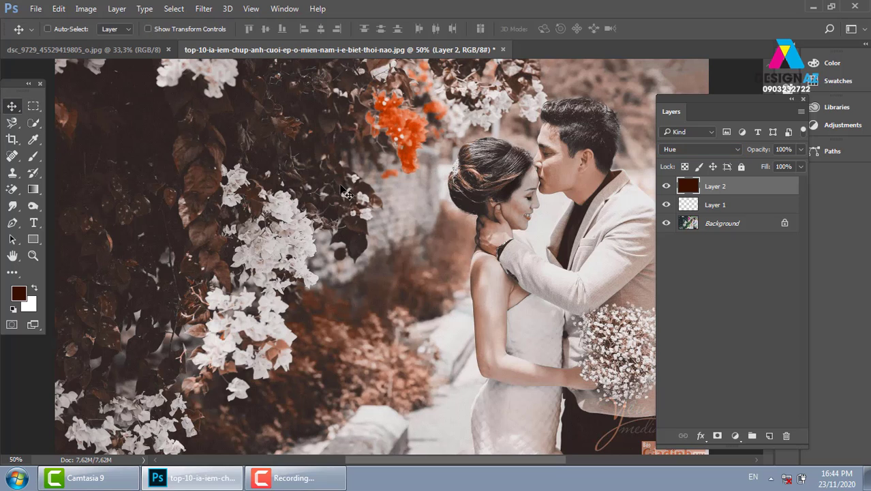
{"action": "key", "text": "ctrl+minus"}
{"action": "key", "text": "ctrl"}
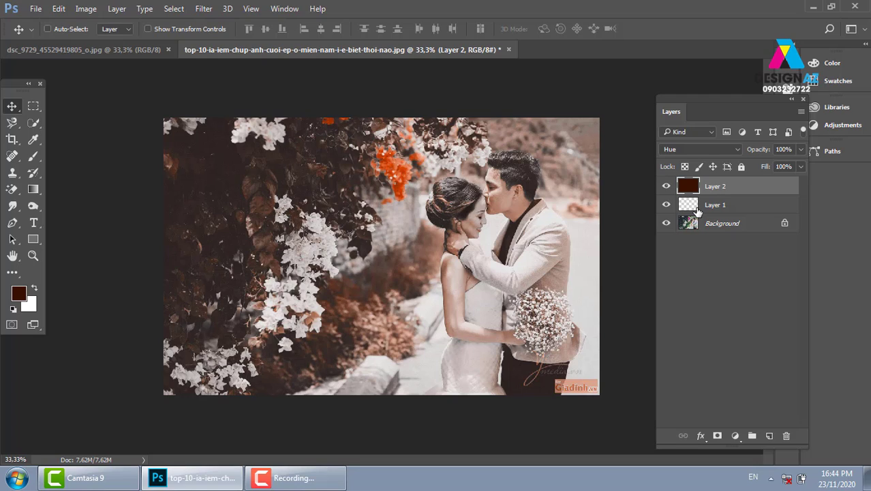
Stamp the visible layers, then add a Screen duplicate and a Multiply duplicate above it
{"action": "key", "text": "ctrl+shift+alt+e"}
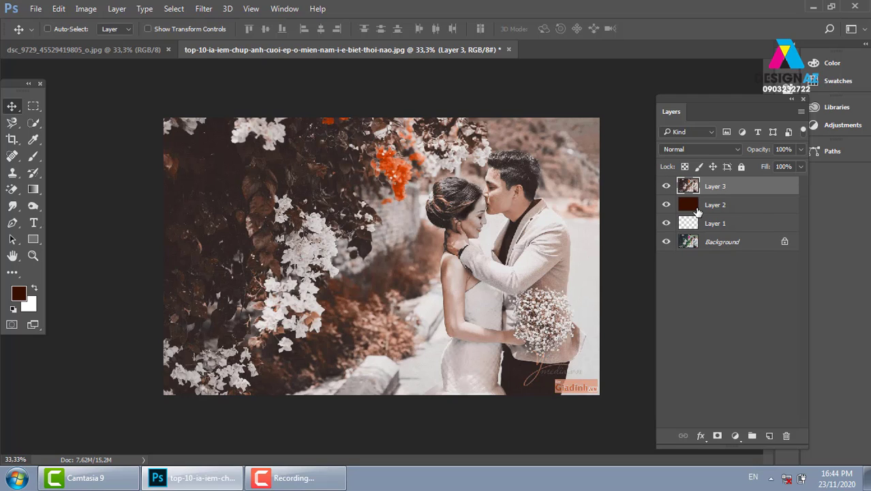
{"action": "key", "text": "ctrl+j"}
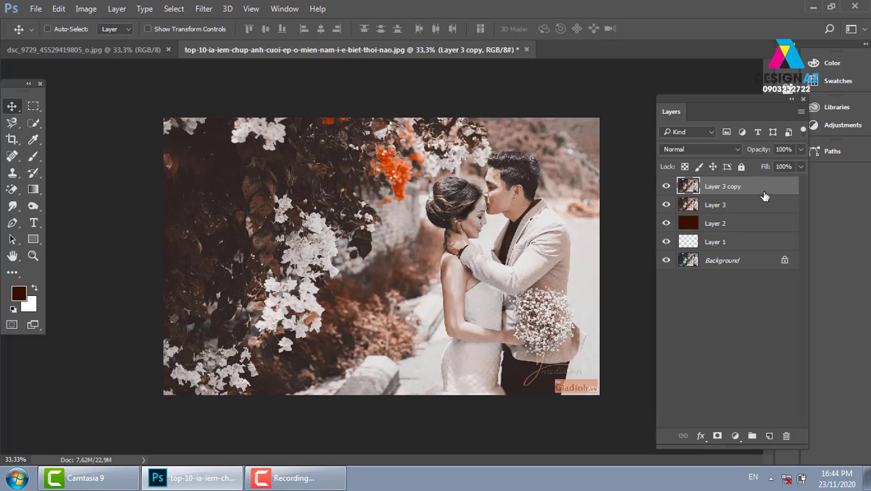
{"action": "left_click", "coordinate": [715, 150]}
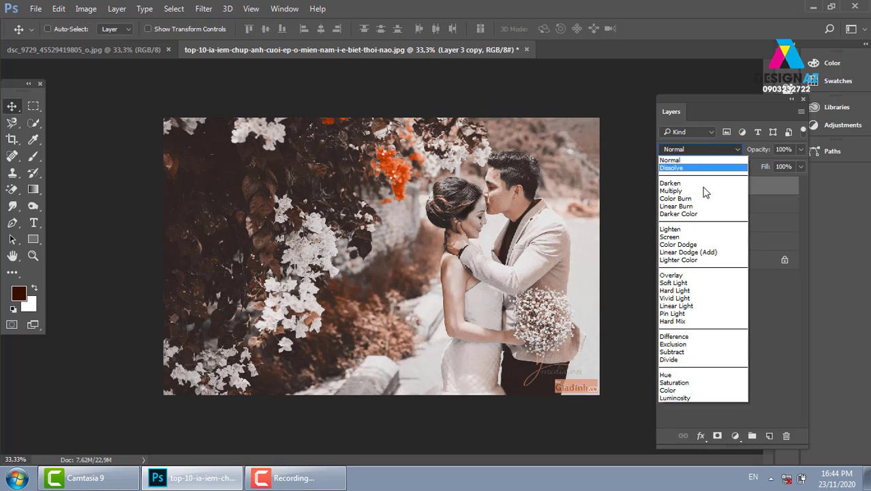
{"action": "left_click", "coordinate": [679, 237]}
{"action": "key", "text": "ctrl+j"}
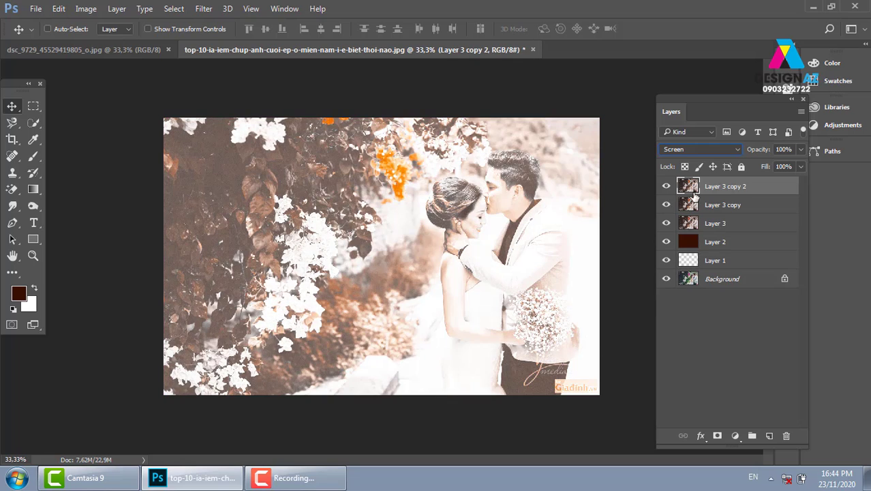
{"action": "left_click", "coordinate": [715, 150]}
{"action": "left_click", "coordinate": [671, 191]}
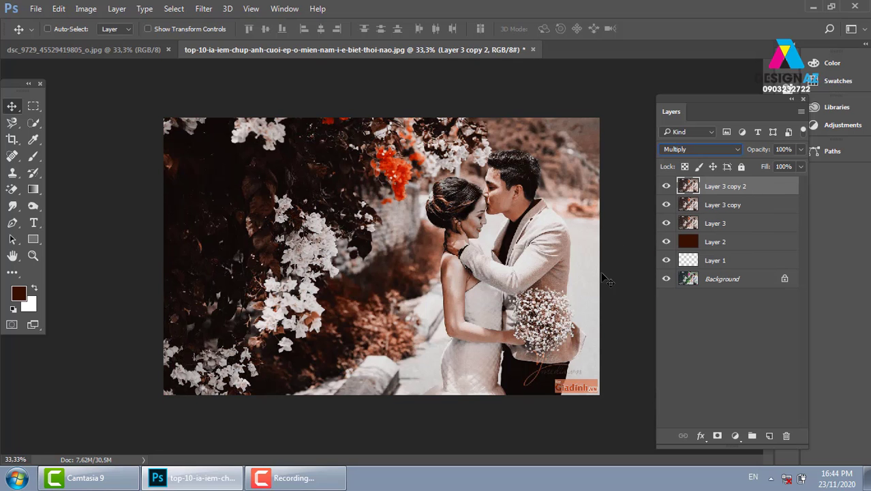
Compare the toning against the original photo and select the five layers above Background
{"action": "key", "text": "ctrl+plus"}
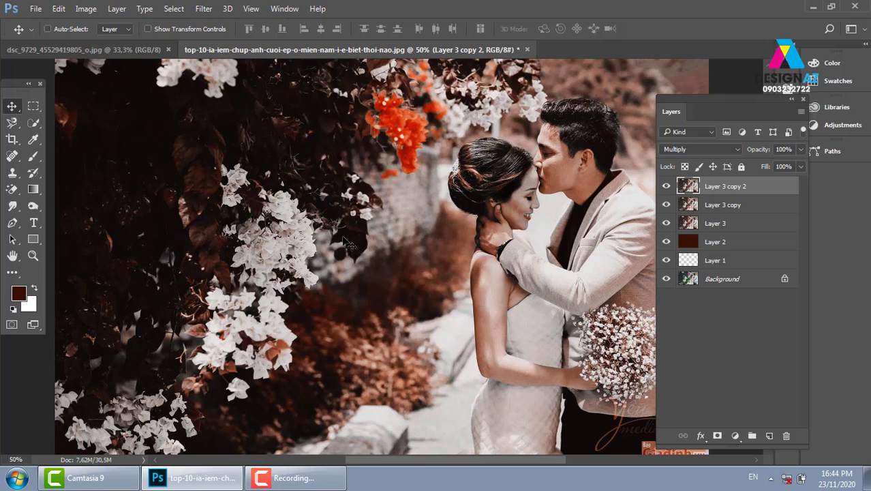
{"action": "left_click", "coordinate": [667, 279], "text": "alt"}
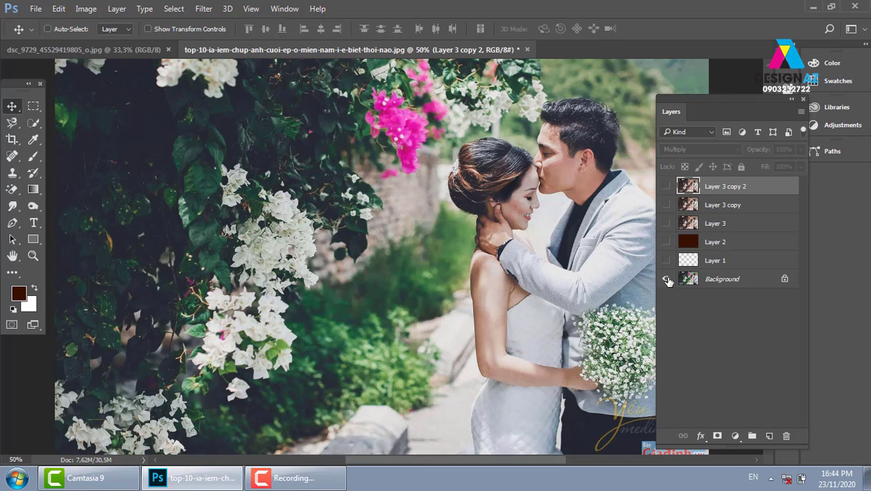
{"action": "left_click", "coordinate": [667, 279], "text": "alt"}
{"action": "left_click_drag", "start_coordinate": [603, 208], "coordinate": [492, 202]}
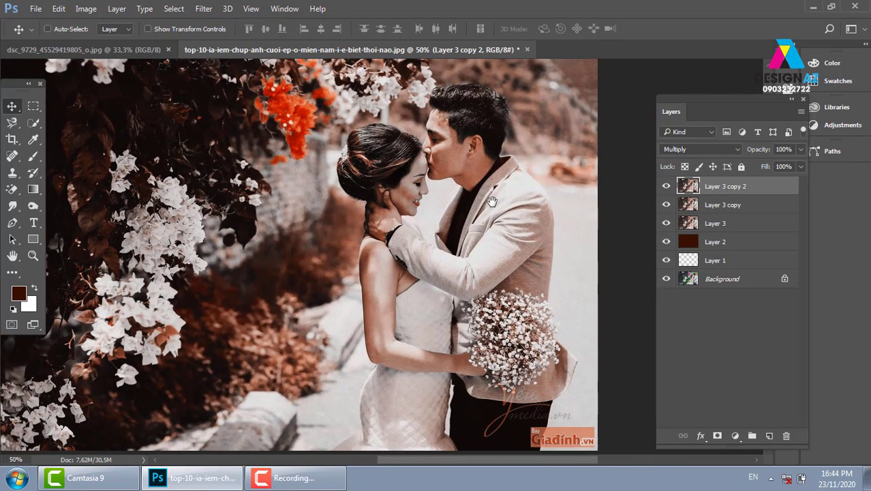
{"action": "key", "text": "ctrl+minus"}
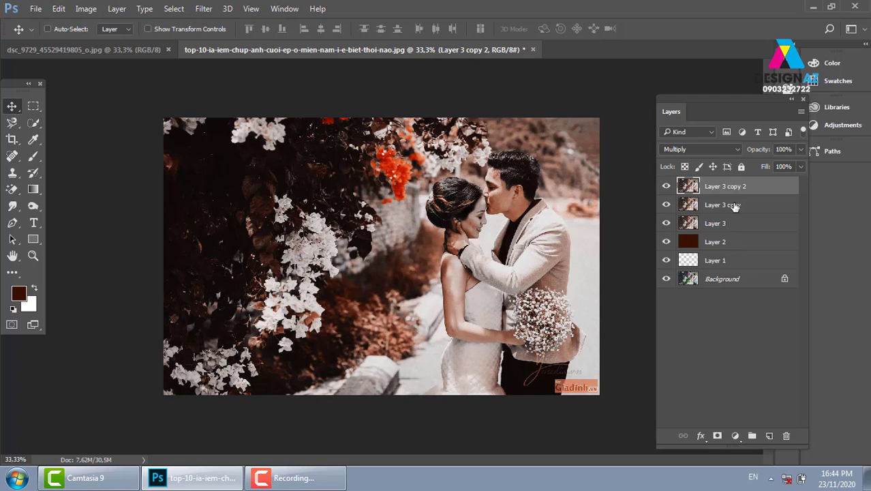
{"action": "left_click", "coordinate": [739, 261], "text": "shift"}
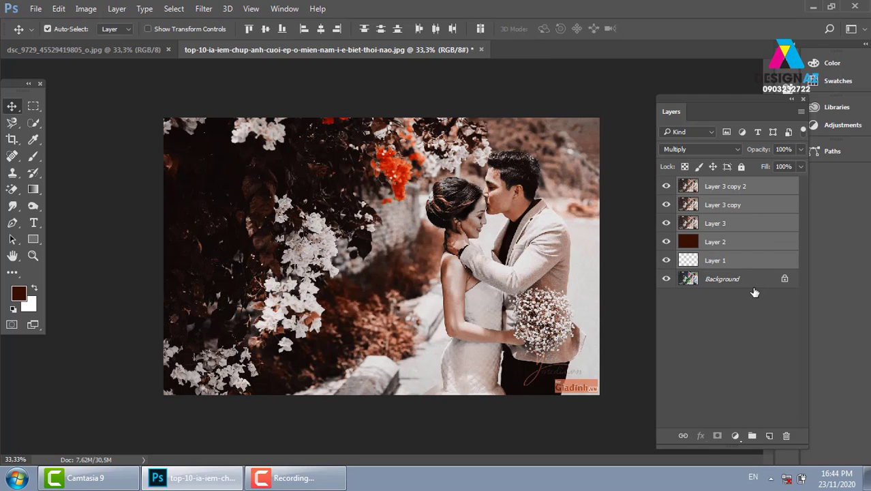
Merge the toning layers into one and compare it against the original at 55% fill
{"action": "key", "text": "ctrl+e"}
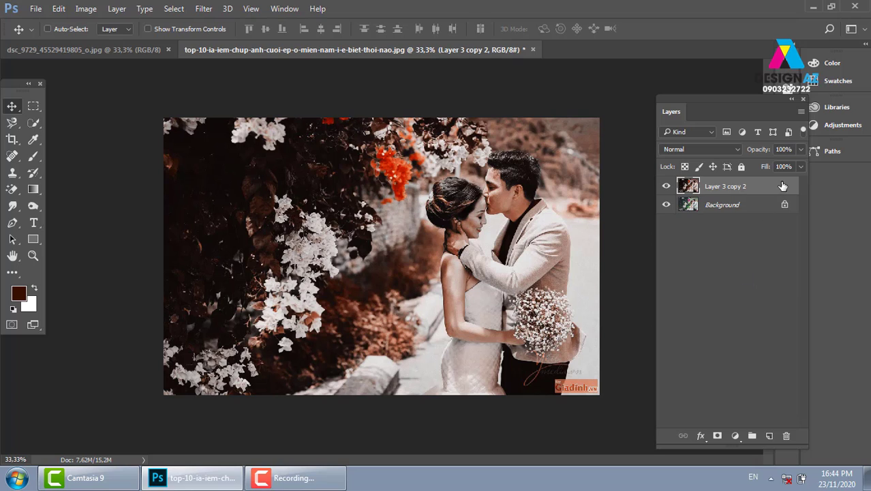
{"action": "left_click", "coordinate": [802, 167]}
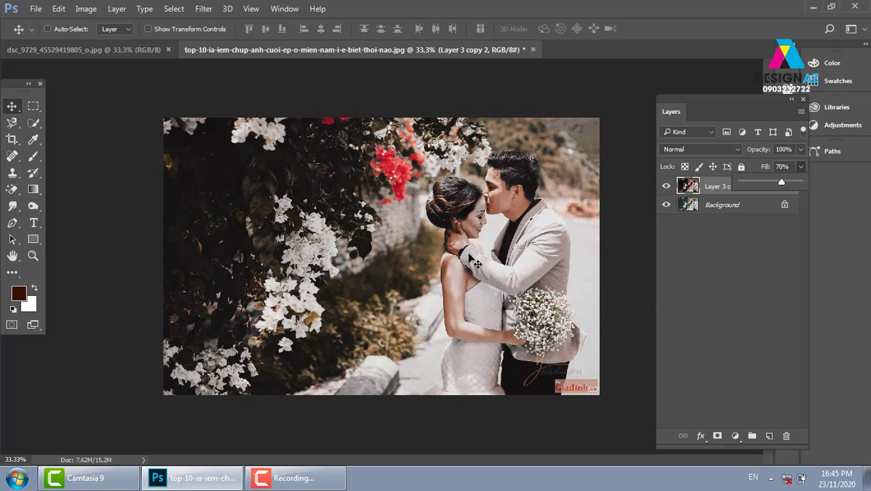
{"action": "left_click", "coordinate": [667, 186]}
{"action": "left_click", "coordinate": [801, 167]}
{"action": "left_click_drag", "start_coordinate": [780, 184], "coordinate": [773, 183]}
{"action": "left_click", "coordinate": [667, 186]}
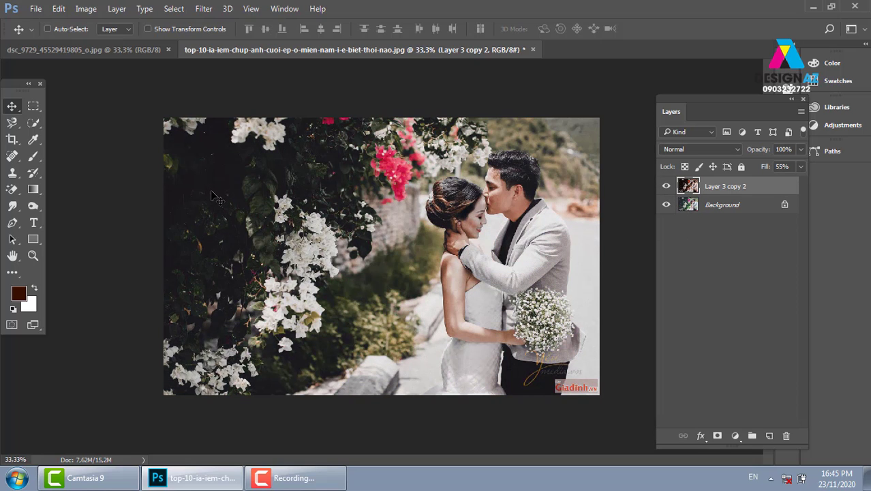
Restore the merged layer's fill to 100% and zoom in to frame the couple
{"action": "left_click", "coordinate": [802, 167]}
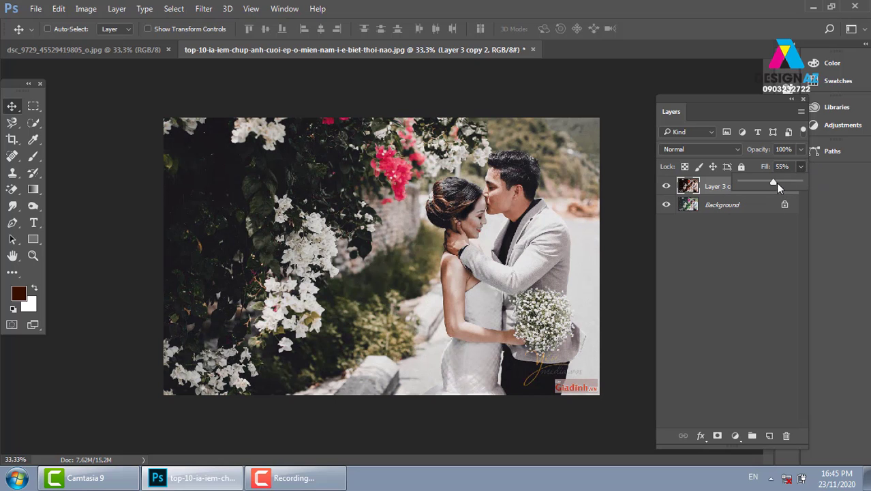
{"action": "left_click_drag", "start_coordinate": [776, 183], "coordinate": [800, 182]}
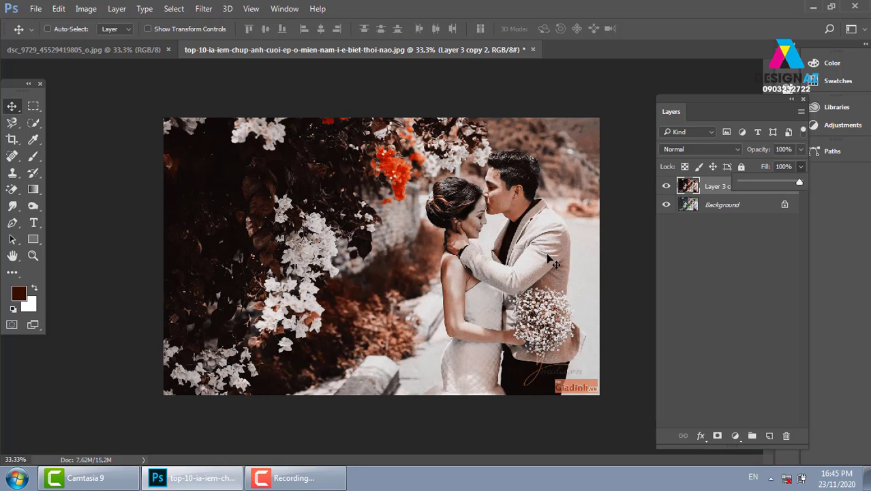
{"action": "key", "text": "ctrl+plus"}
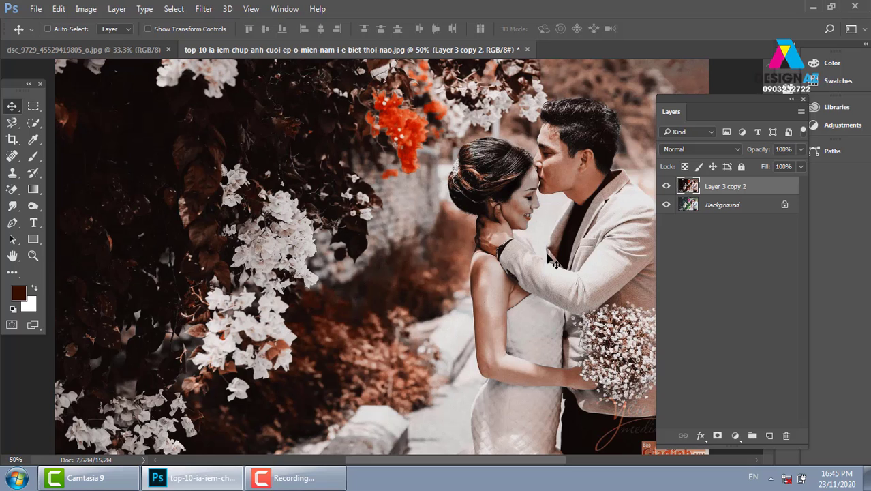
{"action": "left_click_drag", "start_coordinate": [491, 216], "coordinate": [426, 225]}
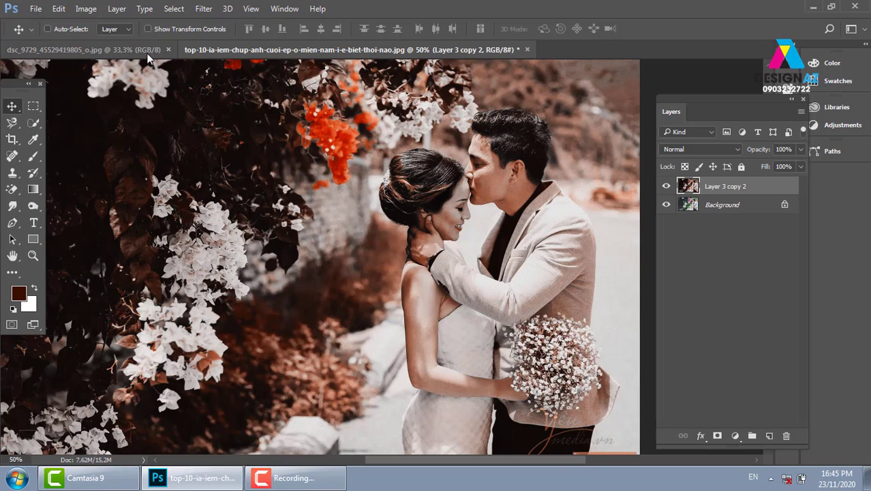
Boost Layer 3 copy 2's saturation to +47 with Hue/Saturation and add a white layer mask
{"action": "left_click", "coordinate": [86, 9]}
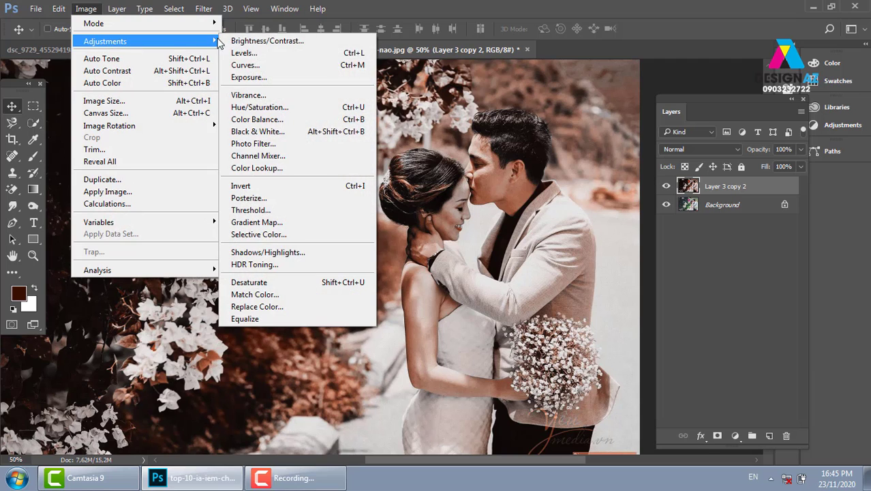
{"action": "left_click", "coordinate": [302, 109]}
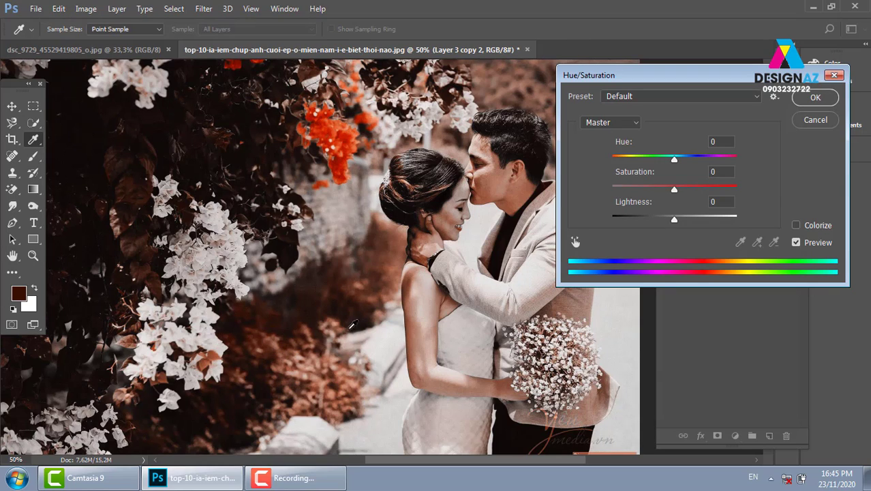
{"action": "left_click_drag", "start_coordinate": [674, 189], "coordinate": [715, 186]}
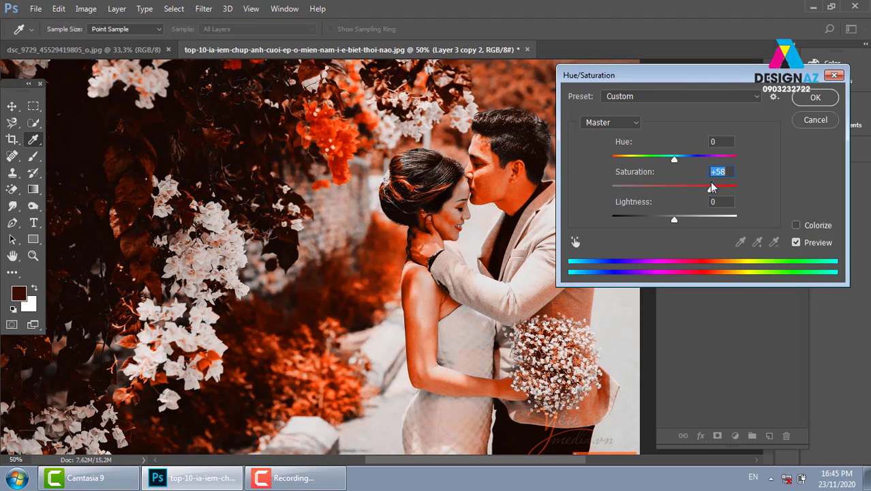
{"action": "mouse_move", "coordinate": [713, 189]}
{"action": "left_mouse_down"}
{"action": "mouse_move", "coordinate": [704, 188]}
{"action": "mouse_move", "coordinate": [714, 189]}
{"action": "left_mouse_up"}
{"action": "left_click", "coordinate": [817, 98]}
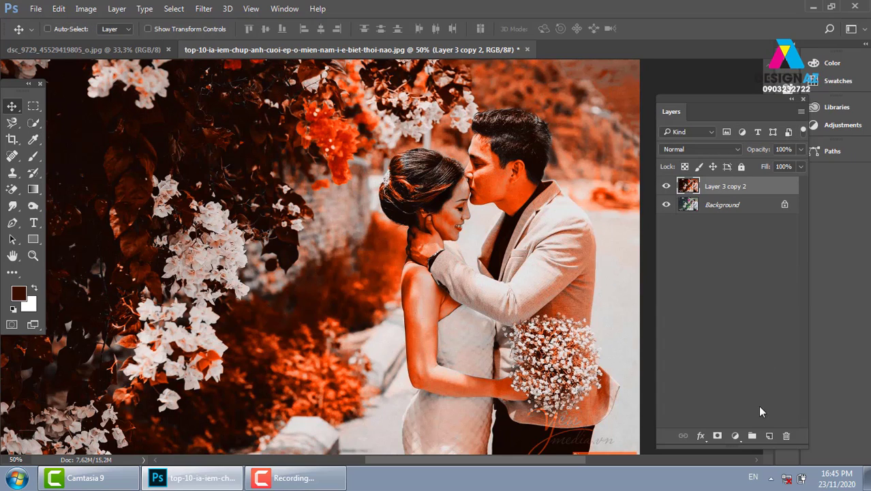
{"action": "left_click", "coordinate": [718, 435]}
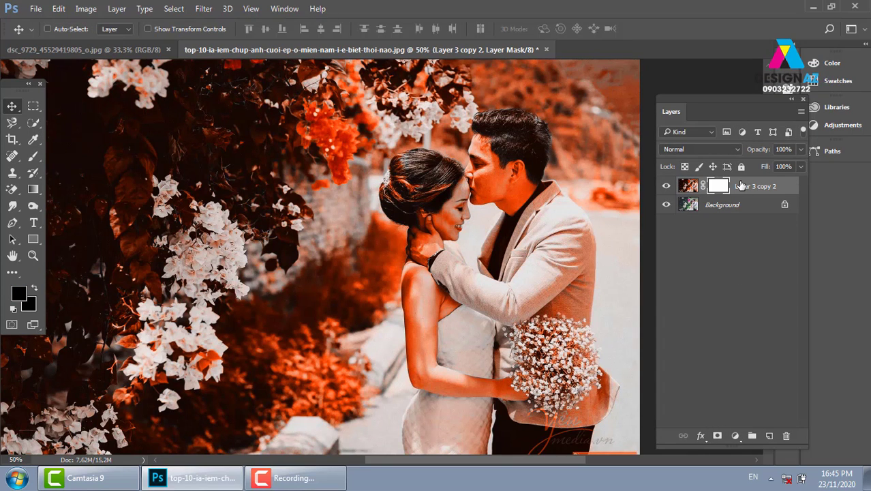
{"action": "key", "text": "b"}
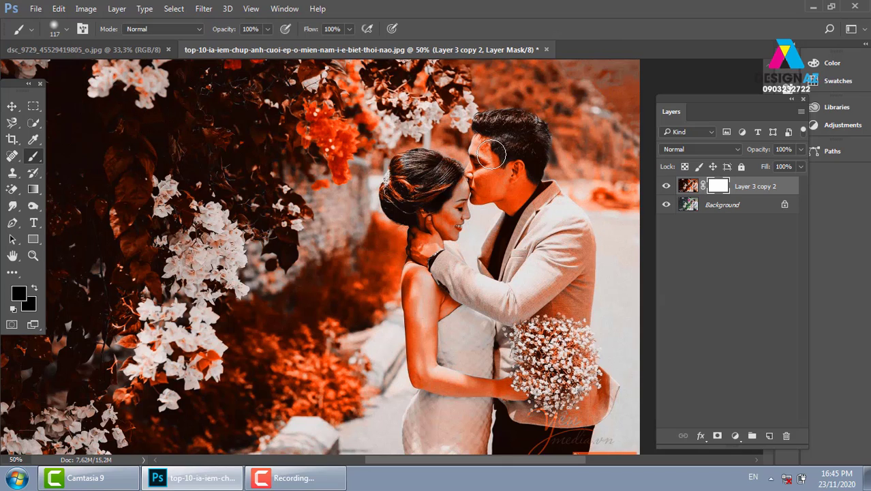
At 41% brush opacity, mask the tint off the woman's hair and arm, the man's face, the bouquet and sleeve
{"action": "left_click", "coordinate": [268, 29]}
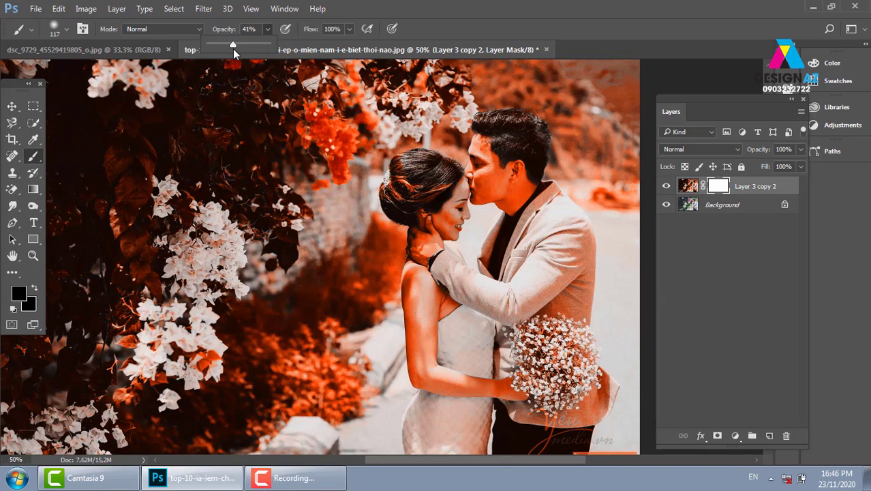
{"action": "left_click", "coordinate": [448, 207]}
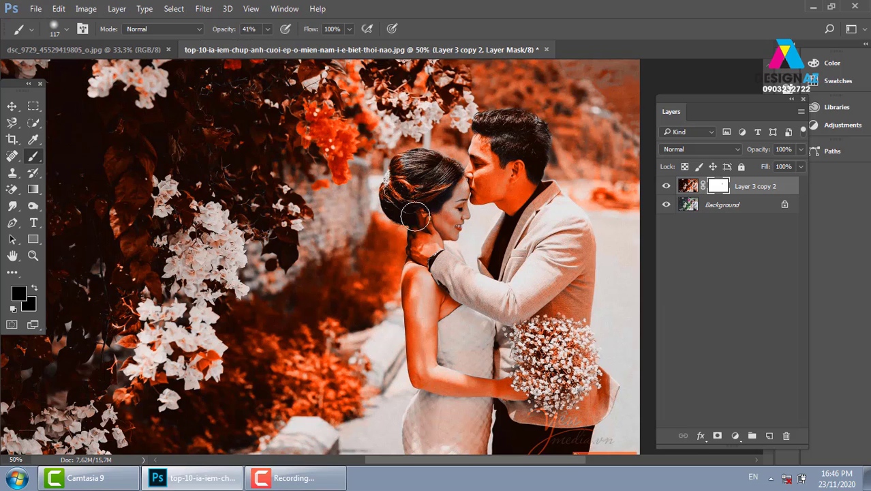
{"action": "left_click_drag", "start_coordinate": [423, 253], "coordinate": [471, 381]}
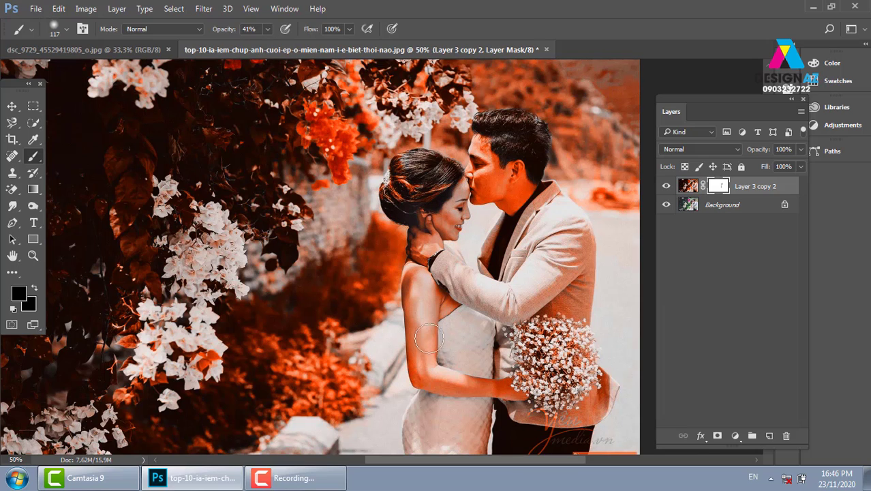
{"action": "mouse_move", "coordinate": [508, 176]}
{"action": "left_mouse_down"}
{"action": "mouse_move", "coordinate": [525, 191]}
{"action": "mouse_move", "coordinate": [502, 163]}
{"action": "left_mouse_up"}
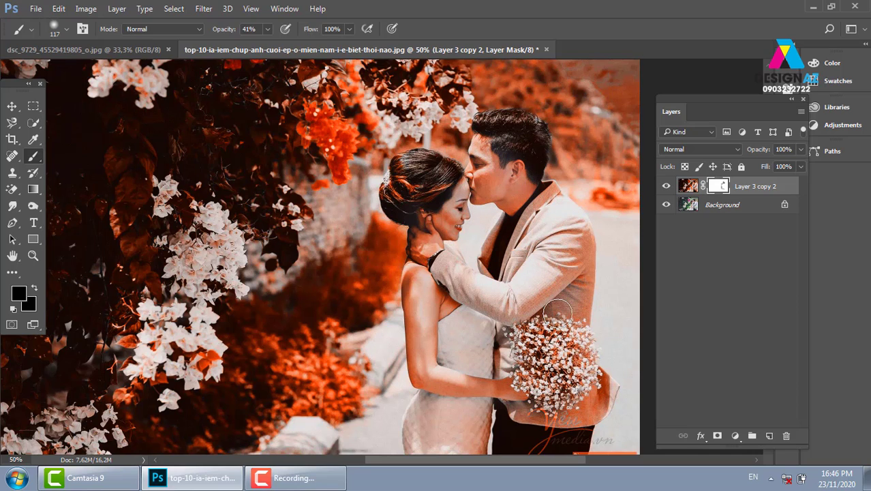
{"action": "left_click_drag", "start_coordinate": [608, 372], "coordinate": [518, 384]}
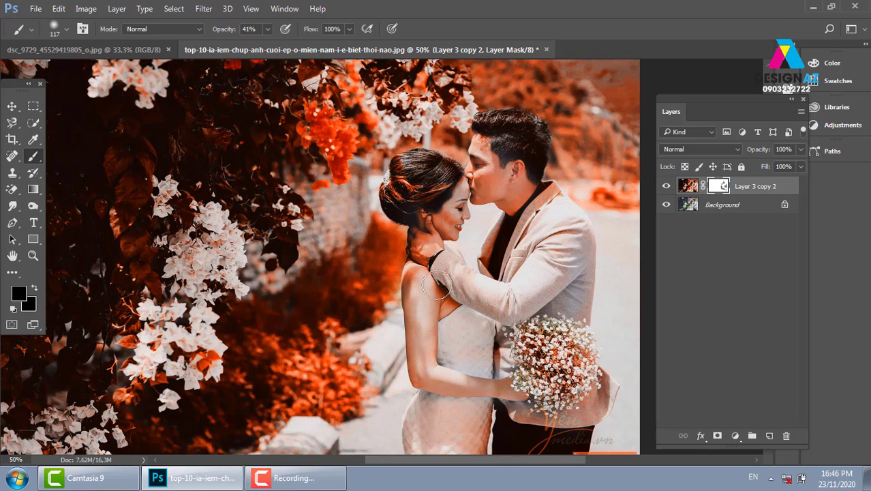
{"action": "key", "text": "ctrl+minus"}
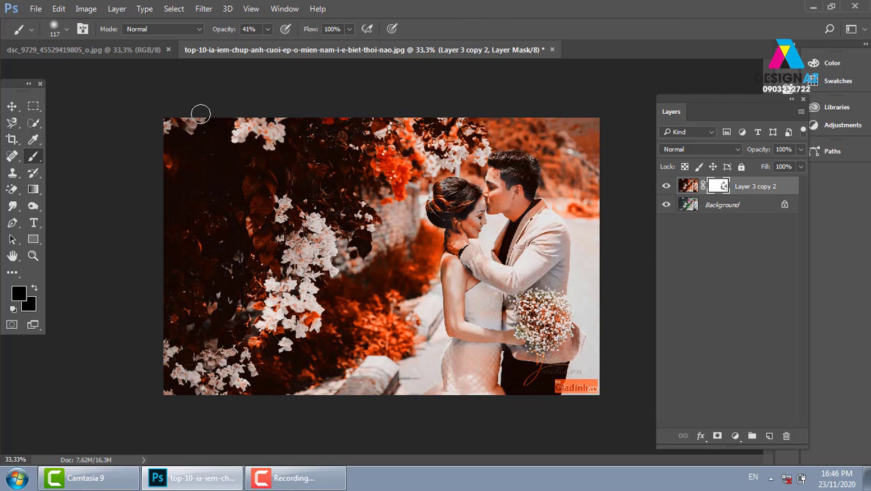
Close the wedding photo without saving and open 17a3fd8ca4631bdfe3aca4a47a805c27.jpg from thuvienanh > Girl
{"action": "left_click", "coordinate": [552, 49]}
{"action": "left_click", "coordinate": [456, 189]}
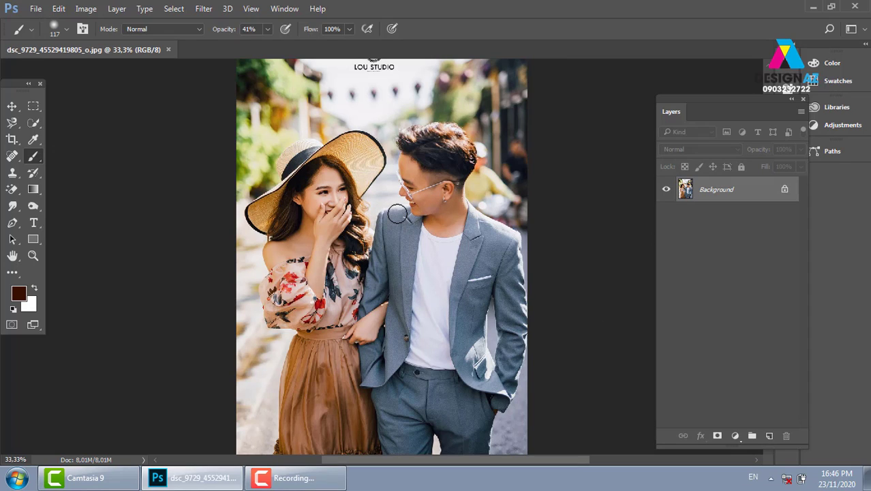
{"action": "key", "text": "ctrl+o"}
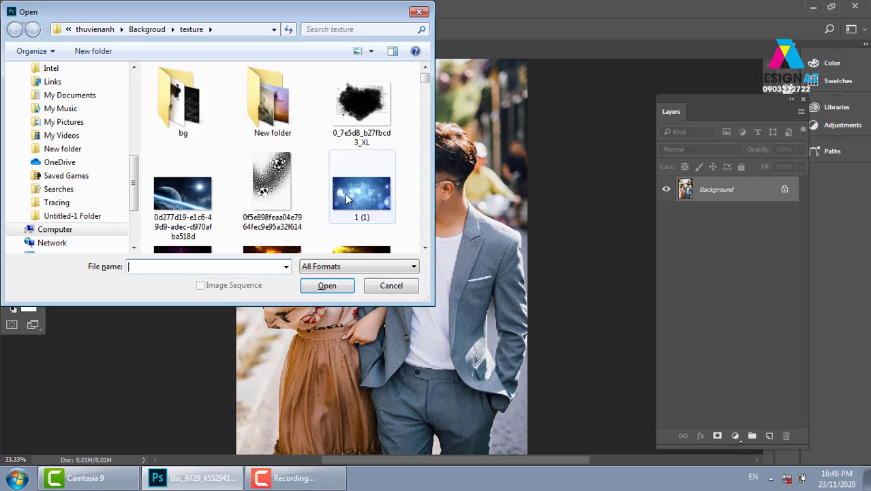
{"action": "left_click", "coordinate": [107, 30]}
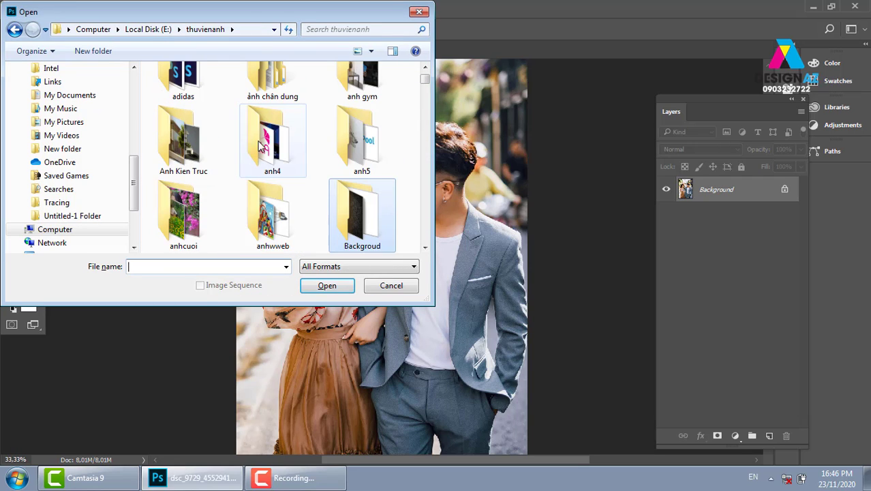
{"action": "key", "text": "g"}
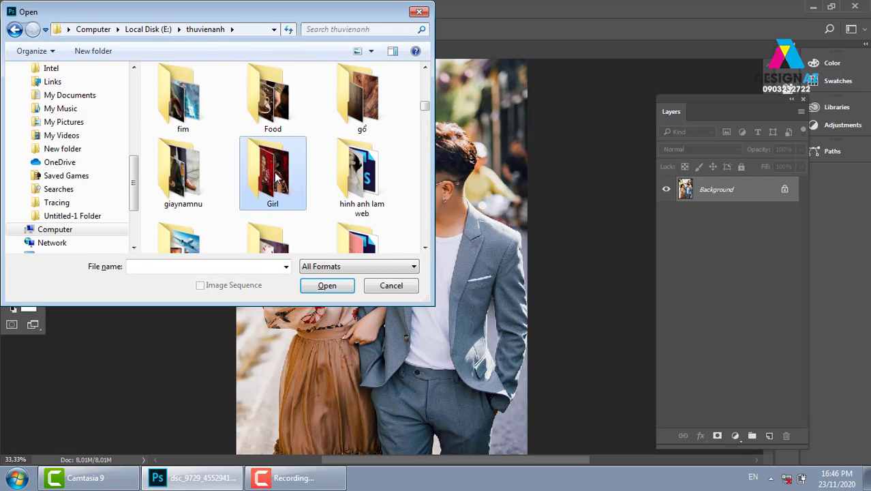
{"action": "double_click", "coordinate": [305, 188]}
{"action": "left_click_drag", "start_coordinate": [427, 82], "coordinate": [429, 91]}
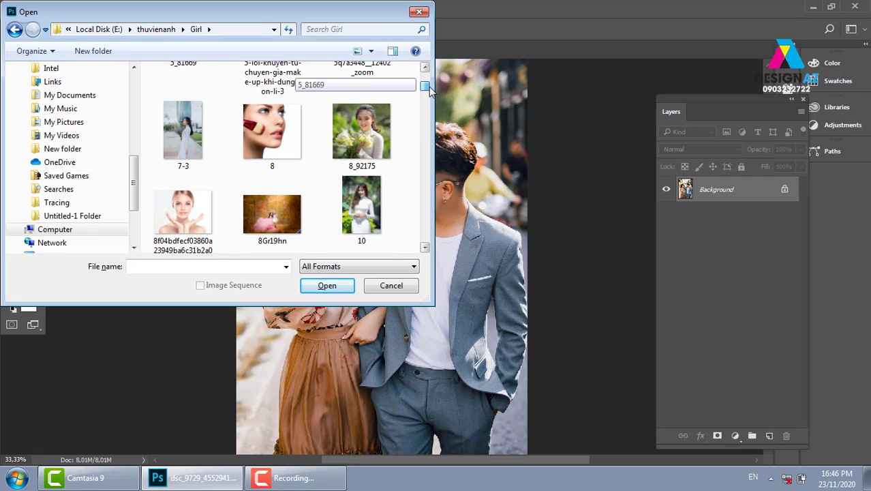
{"action": "left_click_drag", "start_coordinate": [430, 90], "coordinate": [430, 94]}
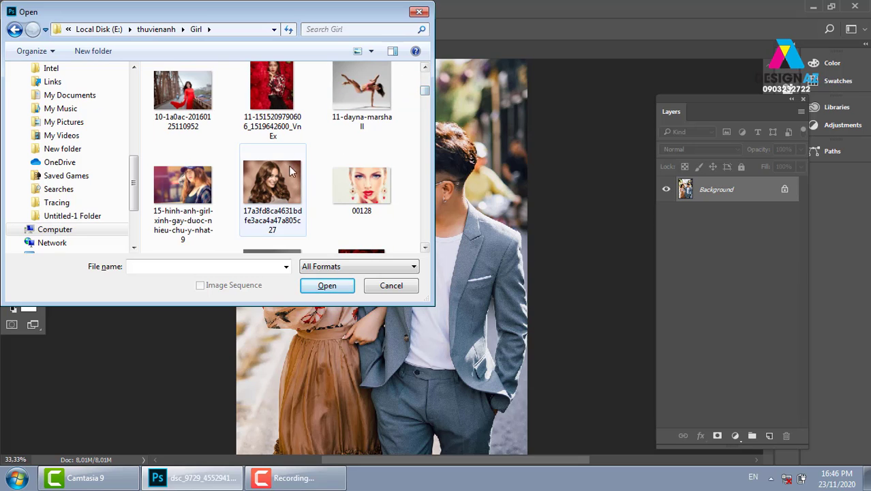
{"action": "left_click", "coordinate": [290, 170]}
{"action": "left_click", "coordinate": [326, 286]}
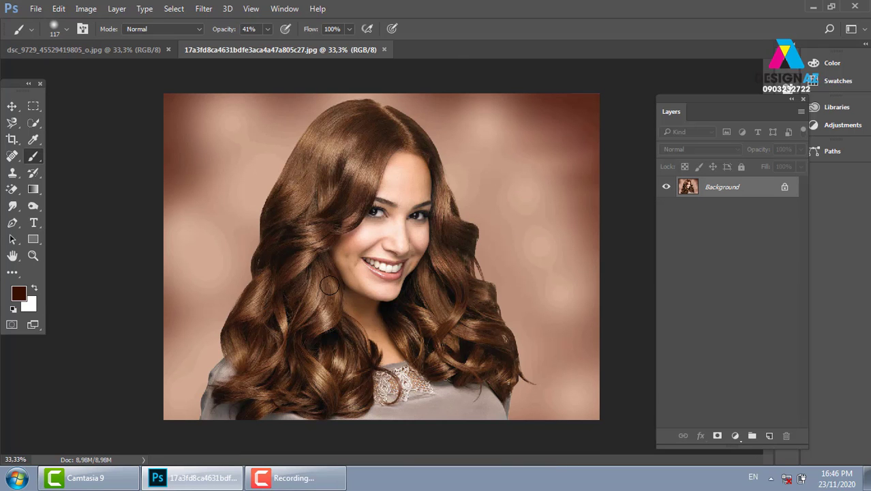
Zoom in on the face, add a new Layer 1 and choose dark blue as the foreground colour
{"action": "key", "text": "ctrl+plus"}
{"action": "left_click_drag", "start_coordinate": [461, 211], "coordinate": [442, 230]}
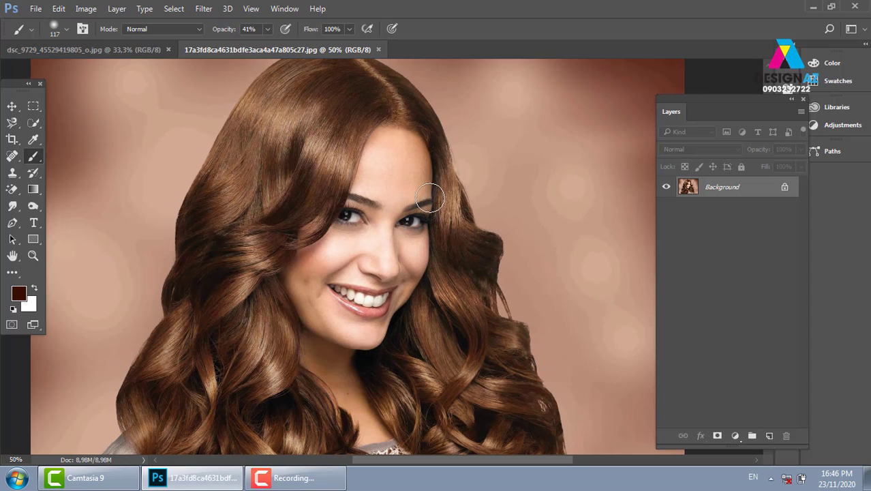
{"action": "left_click", "coordinate": [769, 435]}
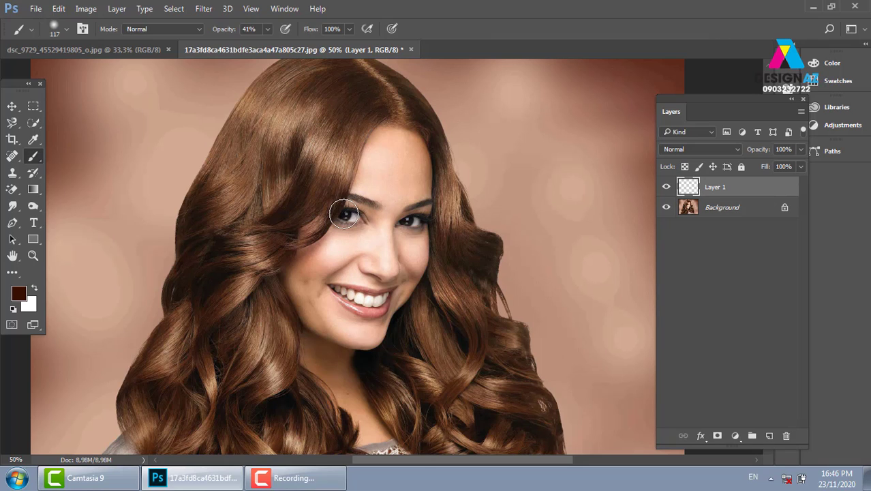
{"action": "left_click", "coordinate": [22, 294]}
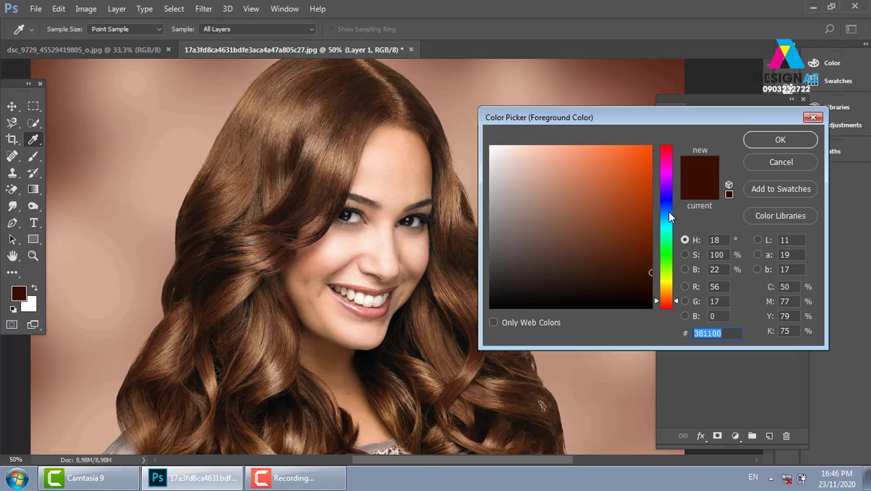
{"action": "left_click", "coordinate": [667, 255]}
{"action": "left_click", "coordinate": [665, 212]}
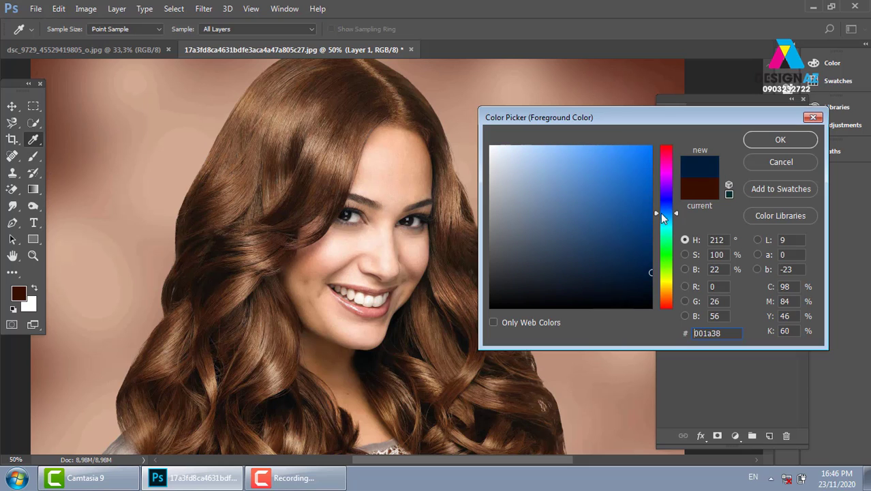
{"action": "left_click", "coordinate": [599, 212]}
{"action": "left_click", "coordinate": [760, 142]}
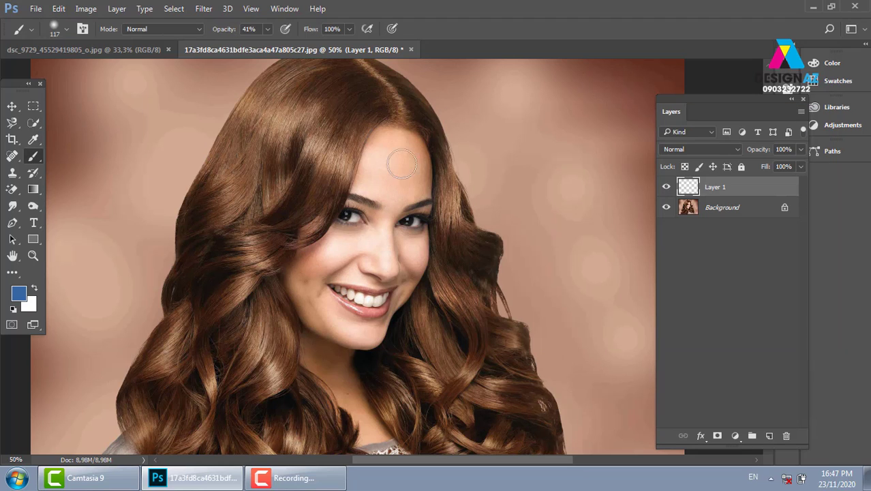
Paint blue strokes down the upper-left hair and crown, blending Layer 1 as Overlay
{"action": "left_click_drag", "start_coordinate": [336, 99], "coordinate": [270, 228]}
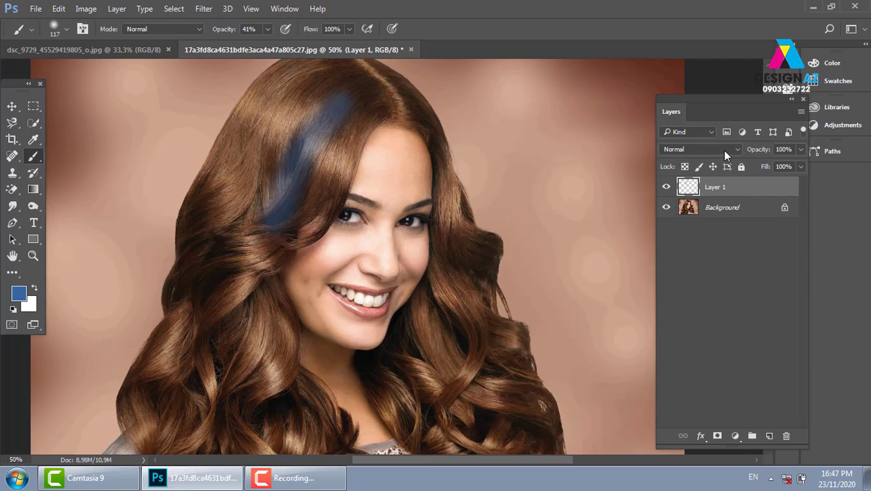
{"action": "left_click", "coordinate": [716, 149]}
{"action": "left_click", "coordinate": [694, 273]}
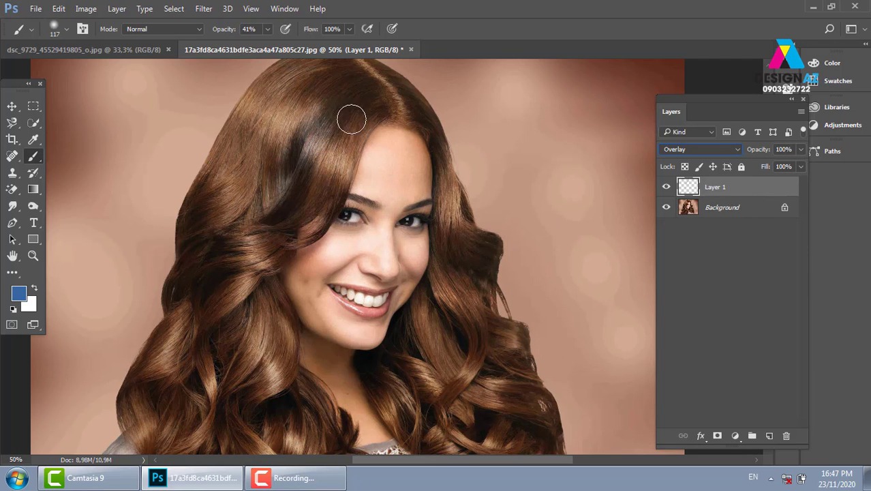
{"action": "left_click_drag", "start_coordinate": [365, 123], "coordinate": [331, 180]}
{"action": "left_click_drag", "start_coordinate": [299, 92], "coordinate": [252, 174]}
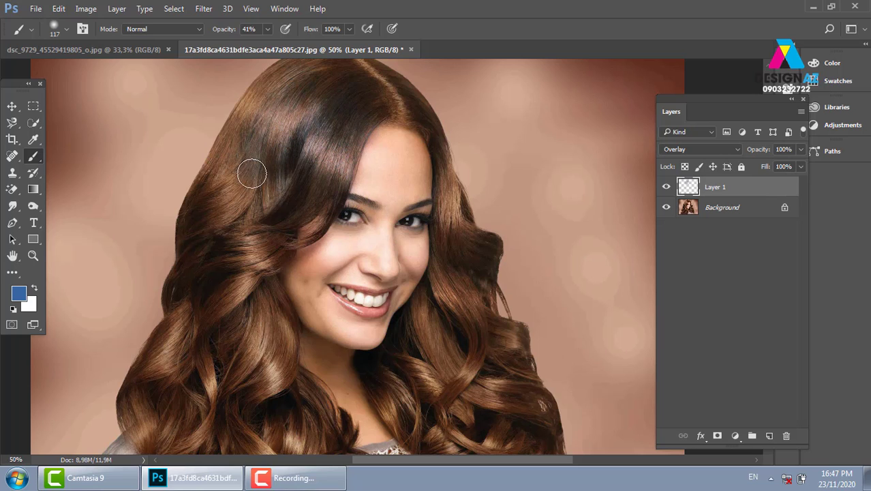
Switch Layer 1 to Color mode and extend the blue streak down the left hair
{"action": "left_click", "coordinate": [720, 150]}
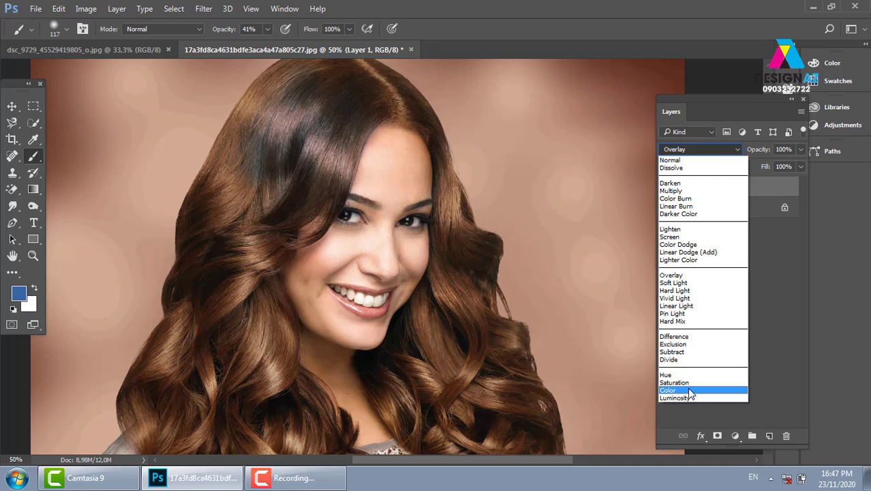
{"action": "left_click", "coordinate": [688, 390]}
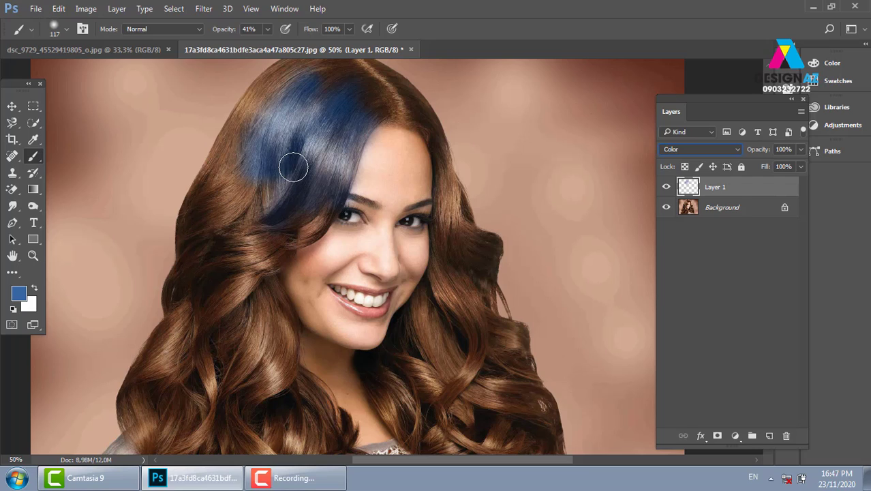
{"action": "left_click_drag", "start_coordinate": [363, 133], "coordinate": [238, 230]}
{"action": "mouse_move", "coordinate": [242, 262]}
{"action": "left_mouse_down"}
{"action": "mouse_move", "coordinate": [228, 263]}
{"action": "mouse_move", "coordinate": [235, 273]}
{"action": "mouse_move", "coordinate": [220, 313]}
{"action": "left_mouse_up"}
Pick a magenta shade and paint magenta streaks over the upper-left hair
{"action": "left_click", "coordinate": [18, 296]}
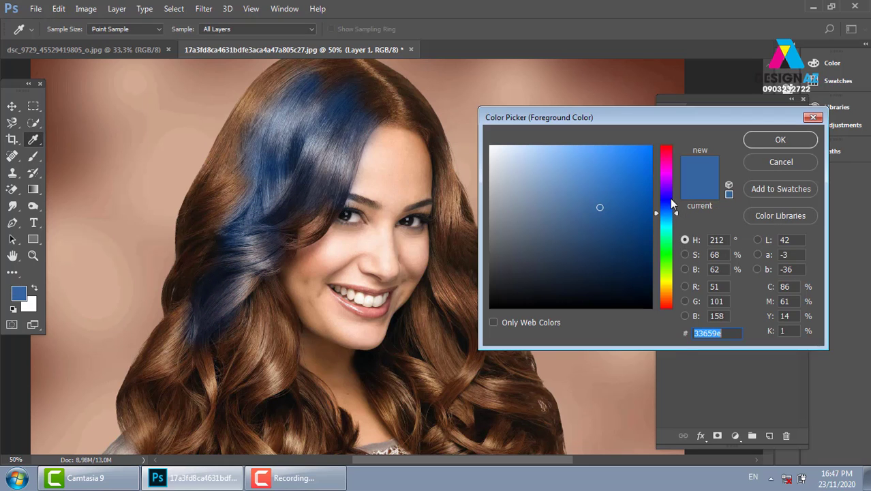
{"action": "left_click_drag", "start_coordinate": [672, 204], "coordinate": [665, 166]}
{"action": "left_click", "coordinate": [623, 169]}
{"action": "left_click", "coordinate": [781, 139]}
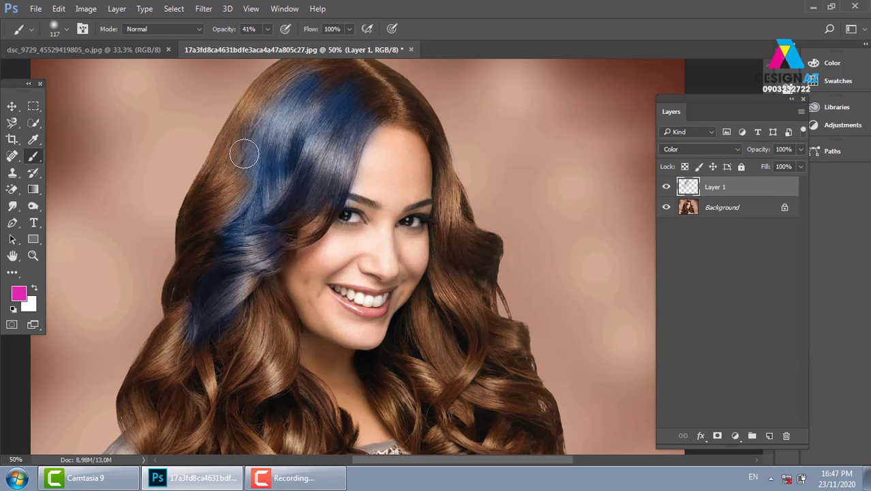
{"action": "mouse_move", "coordinate": [244, 154]}
{"action": "left_mouse_down"}
{"action": "mouse_move", "coordinate": [228, 204]}
{"action": "mouse_move", "coordinate": [296, 85]}
{"action": "mouse_move", "coordinate": [243, 148]}
{"action": "mouse_move", "coordinate": [193, 257]}
{"action": "mouse_move", "coordinate": [208, 335]}
{"action": "mouse_move", "coordinate": [243, 197]}
{"action": "mouse_move", "coordinate": [143, 379]}
{"action": "mouse_move", "coordinate": [230, 360]}
{"action": "mouse_move", "coordinate": [248, 335]}
{"action": "mouse_move", "coordinate": [262, 397]}
{"action": "left_mouse_up"}
Choose a green shade as the new foreground colour
{"action": "left_click", "coordinate": [18, 293]}
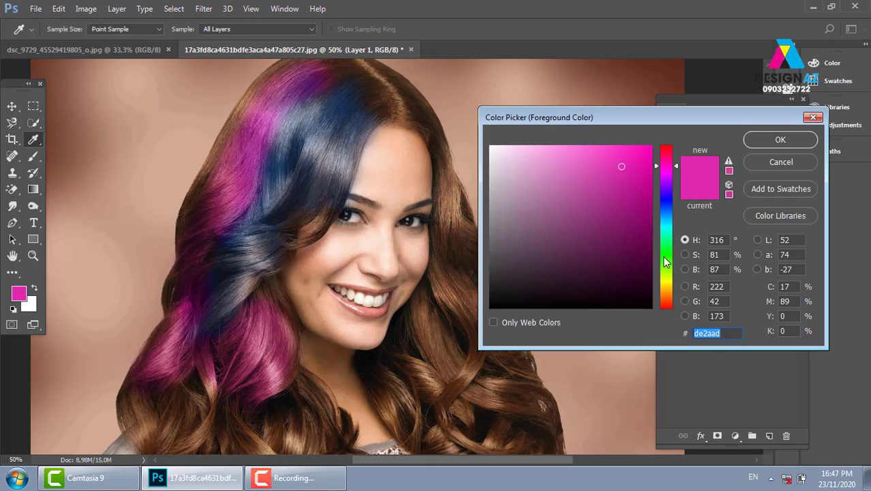
{"action": "left_click", "coordinate": [666, 261]}
{"action": "left_click", "coordinate": [624, 200]}
Paint green over the right-side curls, checking Layer 1 in Normal before returning it to Color
{"action": "left_click", "coordinate": [781, 140]}
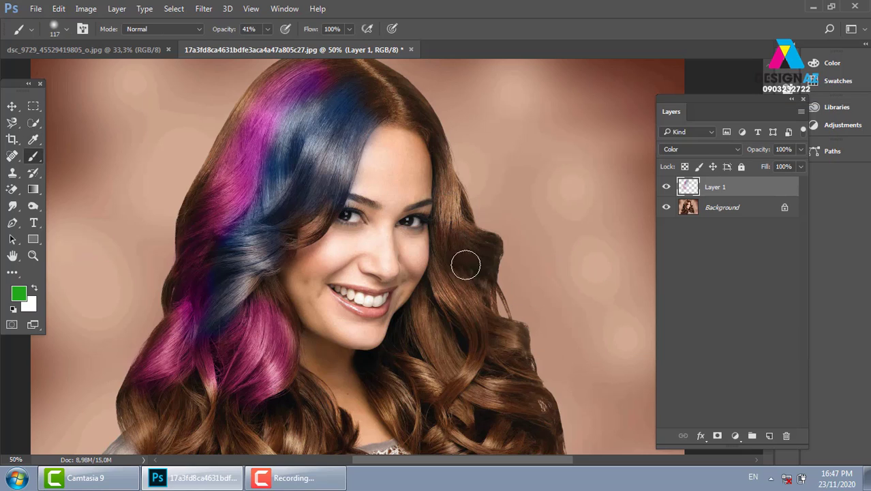
{"action": "mouse_move", "coordinate": [466, 265]}
{"action": "left_mouse_down"}
{"action": "mouse_move", "coordinate": [473, 360]}
{"action": "mouse_move", "coordinate": [432, 330]}
{"action": "mouse_move", "coordinate": [415, 376]}
{"action": "mouse_move", "coordinate": [413, 430]}
{"action": "mouse_move", "coordinate": [529, 399]}
{"action": "mouse_move", "coordinate": [486, 431]}
{"action": "mouse_move", "coordinate": [455, 397]}
{"action": "mouse_move", "coordinate": [464, 225]}
{"action": "left_mouse_up"}
{"action": "left_click", "coordinate": [701, 148]}
{"action": "left_click", "coordinate": [675, 158]}
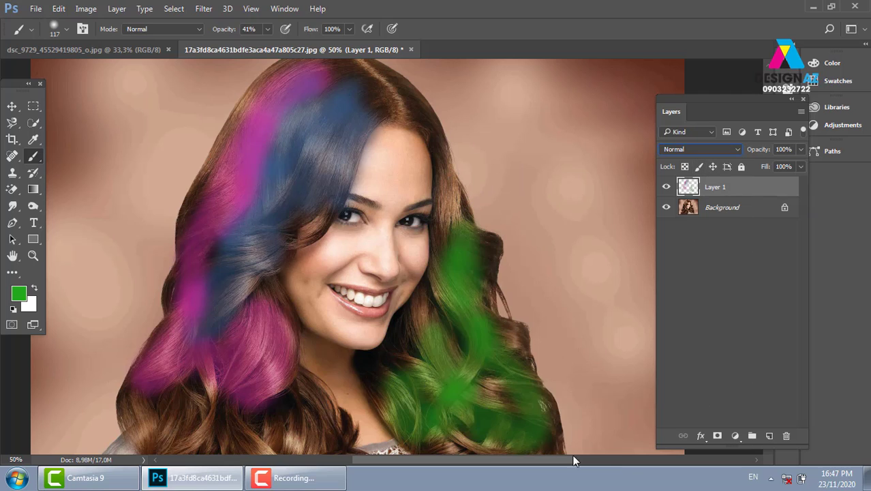
{"action": "left_click", "coordinate": [705, 150]}
{"action": "left_click", "coordinate": [677, 393]}
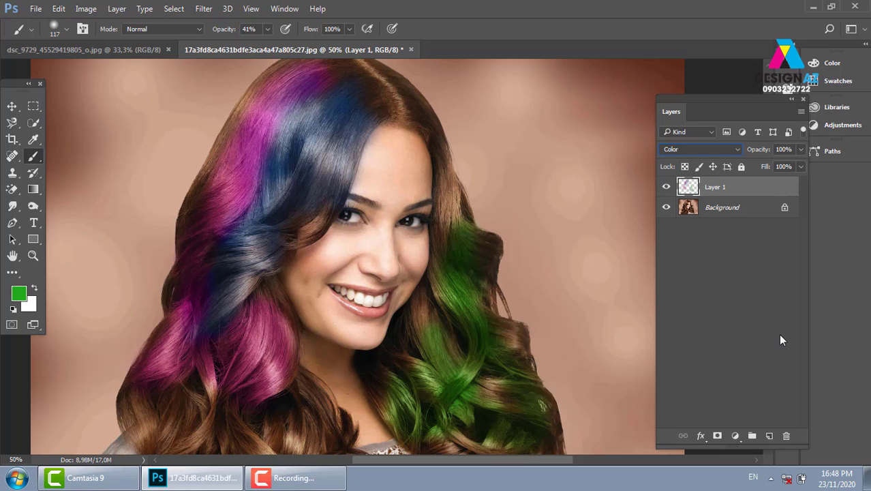
Zoom in on the mouth, add a new Layer 2 and pick bright pink ff61d1 as foreground
{"action": "scroll", "coordinate": [603, 341], "scroll_direction": "up", "scroll_amount": 4}
{"action": "left_click_drag", "start_coordinate": [317, 321], "coordinate": [354, 126]}
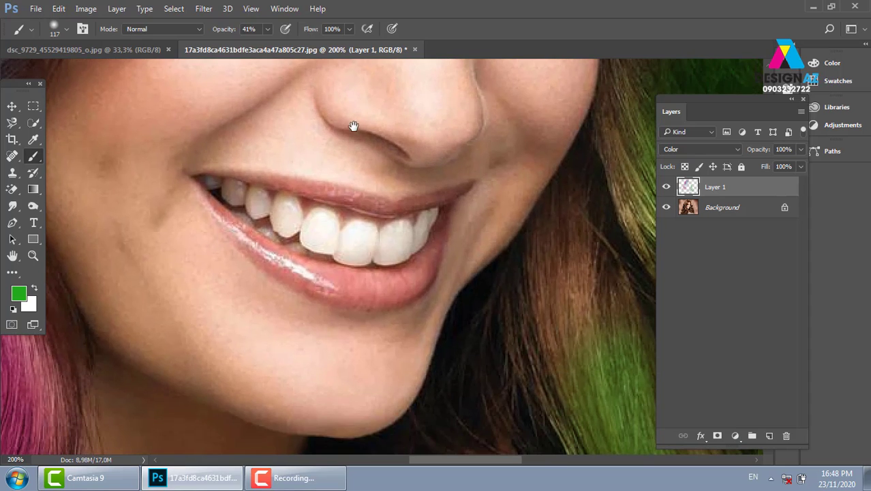
{"action": "left_click", "coordinate": [770, 436]}
{"action": "left_click", "coordinate": [20, 293]}
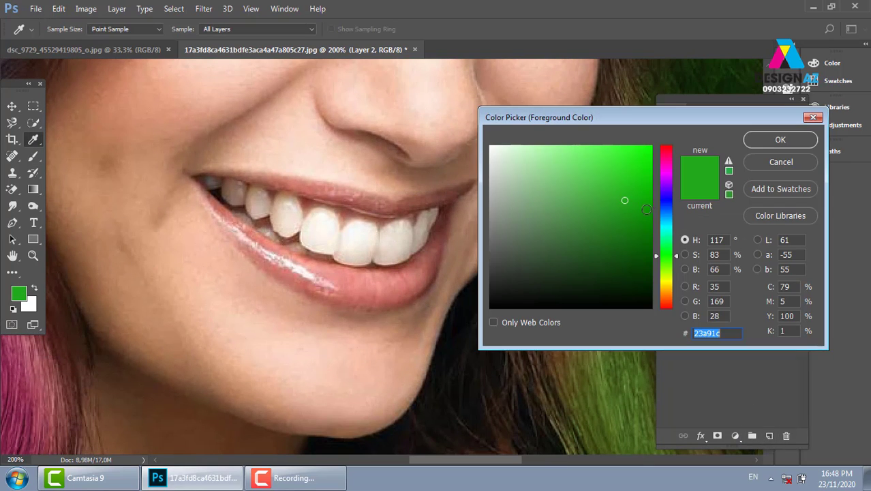
{"action": "left_click_drag", "start_coordinate": [668, 206], "coordinate": [669, 165]}
{"action": "left_click", "coordinate": [583, 169]}
{"action": "left_click", "coordinate": [591, 145]}
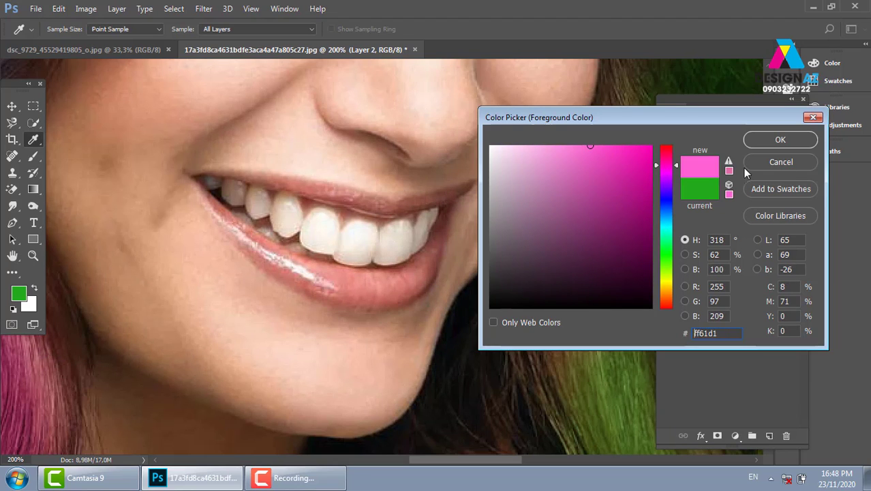
{"action": "left_click", "coordinate": [780, 139]}
Shrink the brush and paint the lower lip solid pink at 100% opacity
{"action": "right_click", "coordinate": [380, 197]}
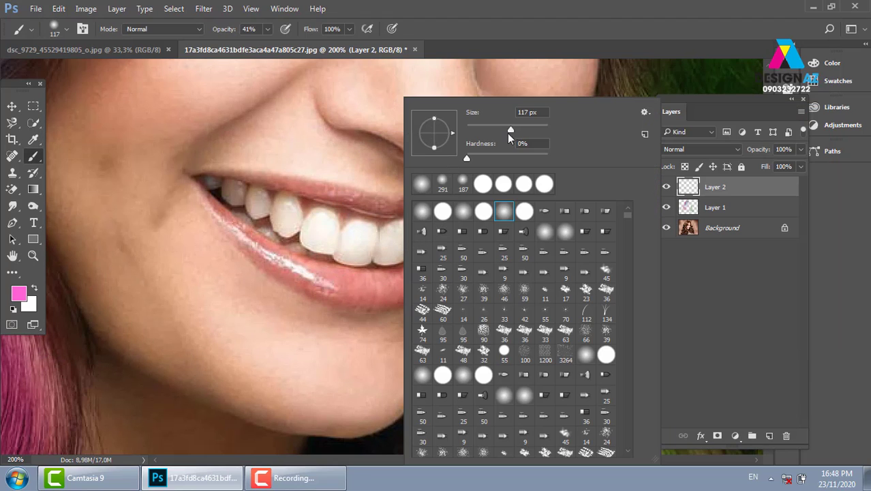
{"action": "left_click_drag", "start_coordinate": [509, 131], "coordinate": [481, 135]}
{"action": "key", "text": "Return"}
{"action": "scroll", "coordinate": [394, 256], "scroll_direction": "up", "scroll_amount": 1}
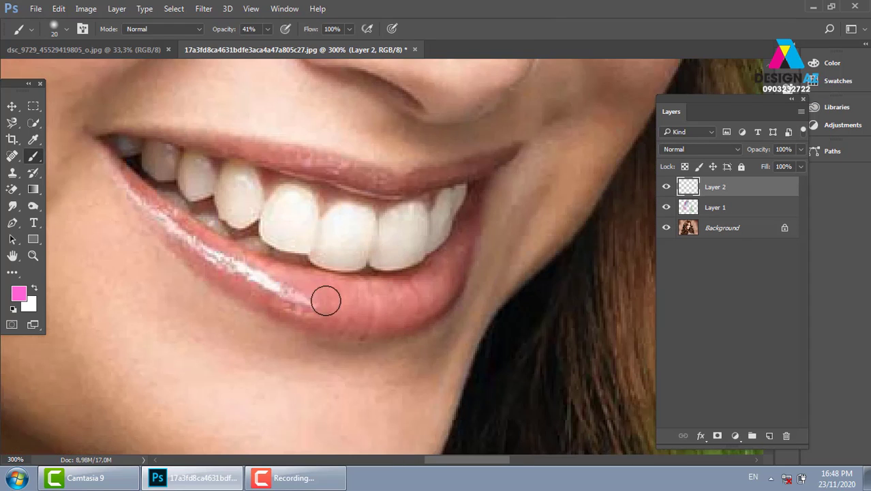
{"action": "mouse_move", "coordinate": [316, 305]}
{"action": "left_mouse_down"}
{"action": "mouse_move", "coordinate": [406, 304]}
{"action": "mouse_move", "coordinate": [296, 294]}
{"action": "left_mouse_up"}
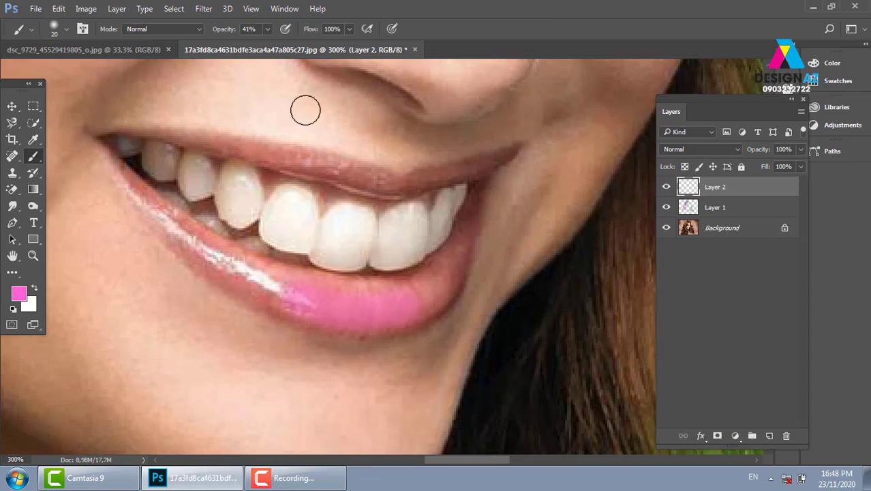
{"action": "left_click", "coordinate": [269, 35]}
{"action": "left_click_drag", "start_coordinate": [264, 42], "coordinate": [315, 44]}
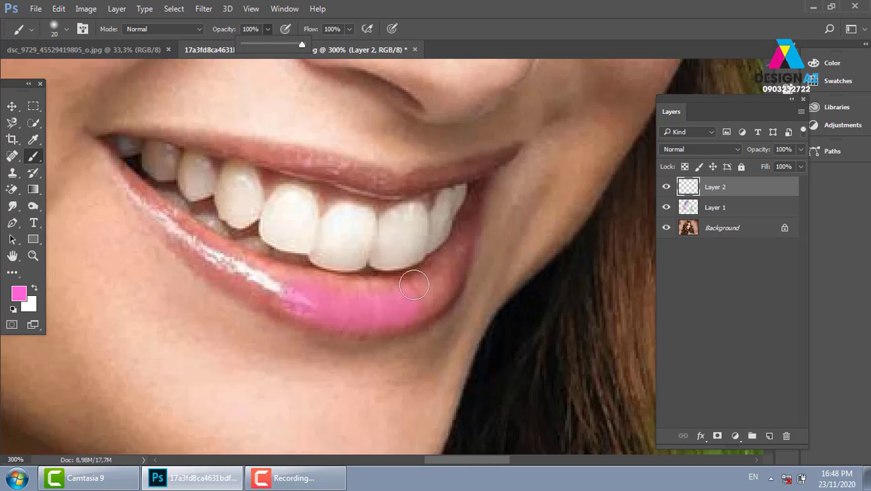
{"action": "mouse_move", "coordinate": [308, 300]}
{"action": "left_mouse_down"}
{"action": "mouse_move", "coordinate": [408, 306]}
{"action": "mouse_move", "coordinate": [276, 292]}
{"action": "mouse_move", "coordinate": [413, 326]}
{"action": "mouse_move", "coordinate": [432, 281]}
{"action": "left_mouse_up"}
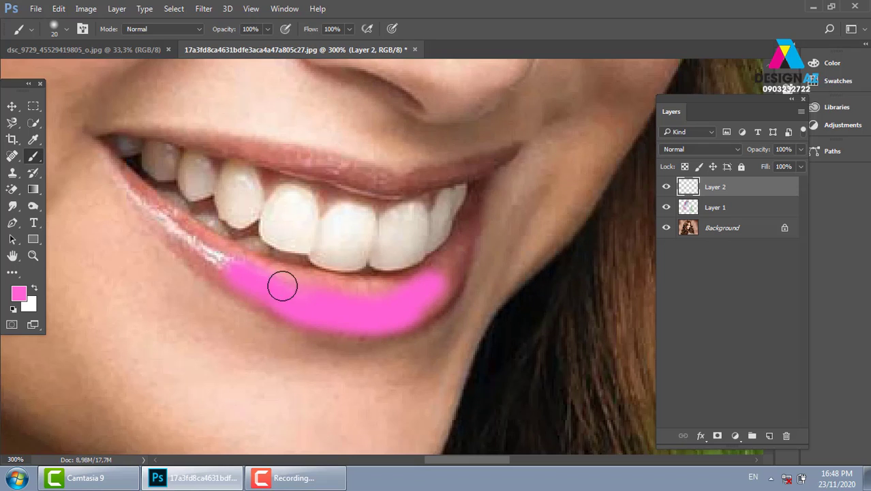
{"action": "left_click", "coordinate": [706, 149]}
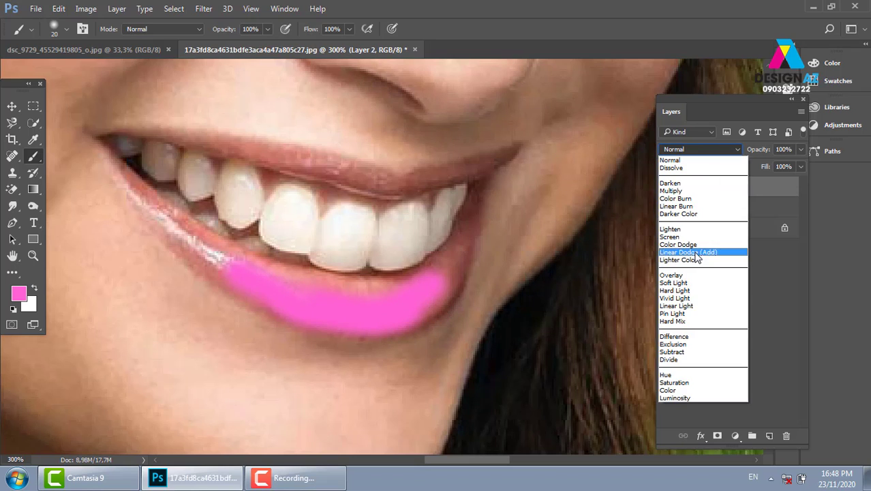
Blend the pink lip Layer 2 as Overlay at 58% fill
{"action": "left_click", "coordinate": [681, 276]}
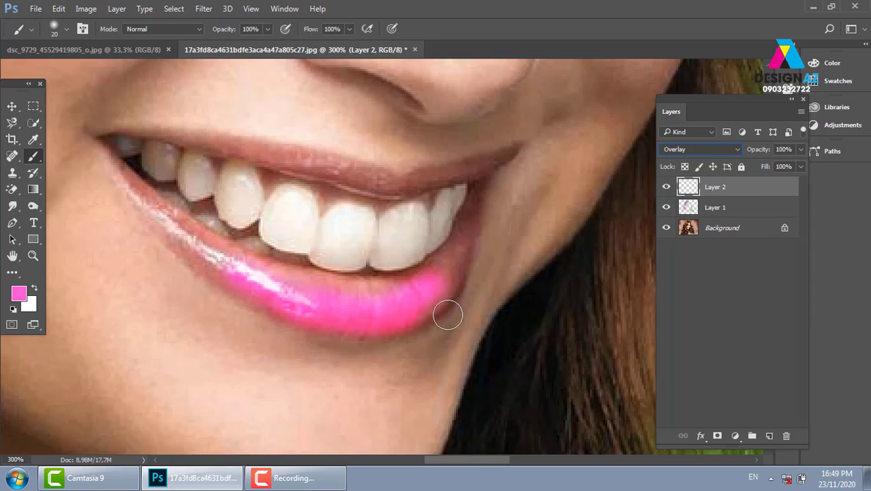
{"action": "left_click", "coordinate": [801, 167]}
{"action": "left_click_drag", "start_coordinate": [780, 184], "coordinate": [773, 184]}
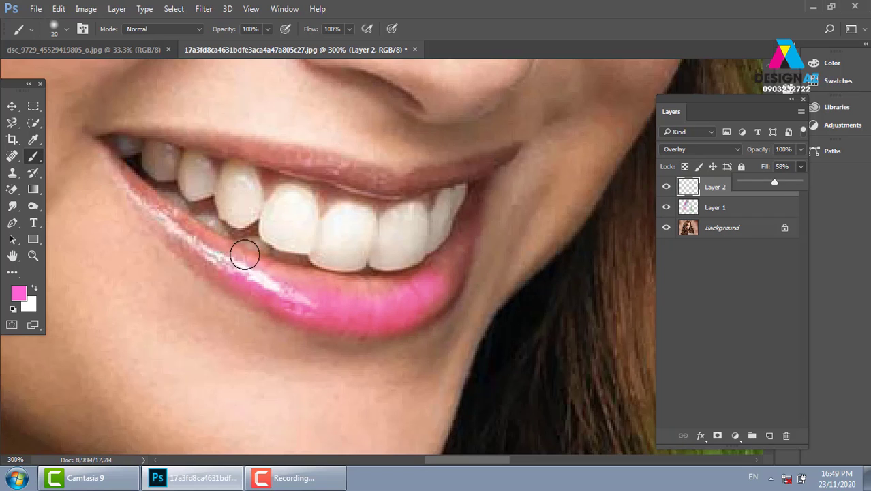
Paint pink over the remaining upper lip and lip corners, then drop Layer 2's fill to 22%
{"action": "left_click_drag", "start_coordinate": [155, 222], "coordinate": [189, 223]}
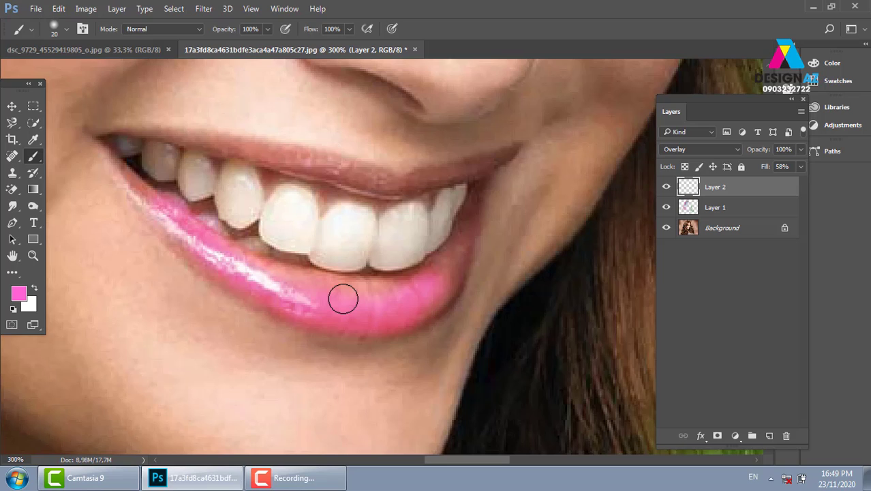
{"action": "left_click_drag", "start_coordinate": [379, 178], "coordinate": [293, 175]}
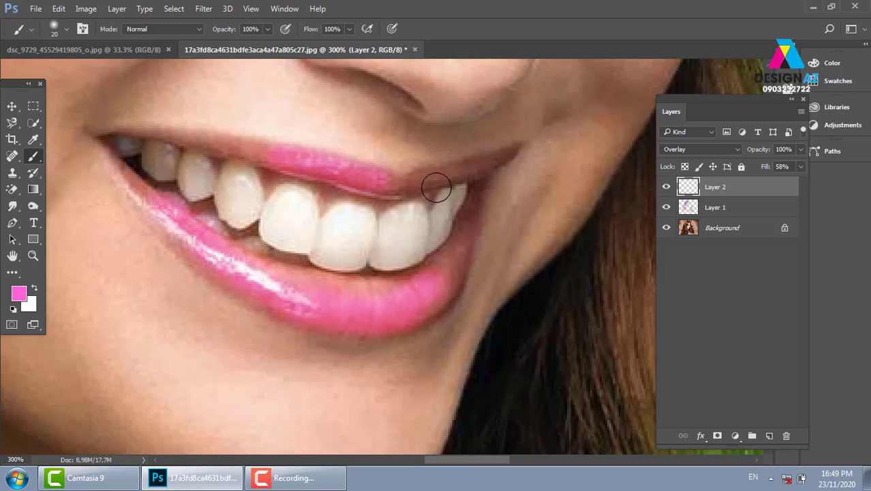
{"action": "left_click_drag", "start_coordinate": [410, 179], "coordinate": [495, 165]}
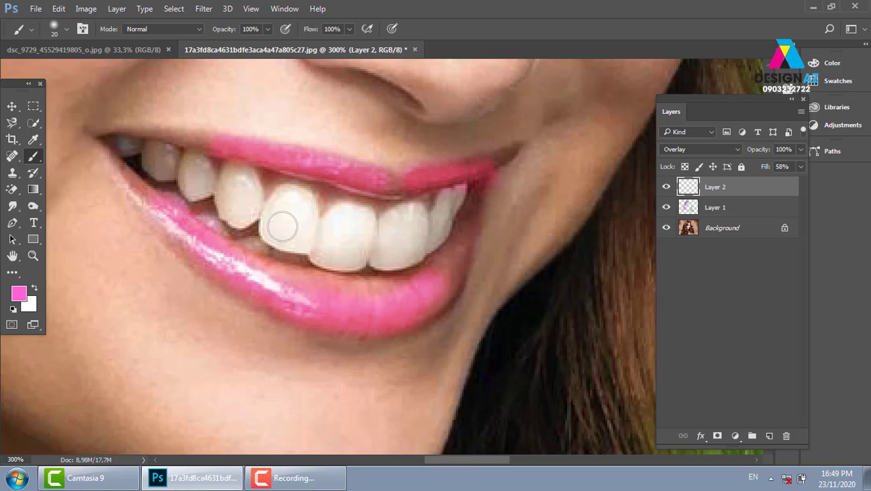
{"action": "mouse_move", "coordinate": [325, 200]}
{"action": "left_mouse_down"}
{"action": "mouse_move", "coordinate": [414, 200]}
{"action": "mouse_move", "coordinate": [179, 212]}
{"action": "left_mouse_up"}
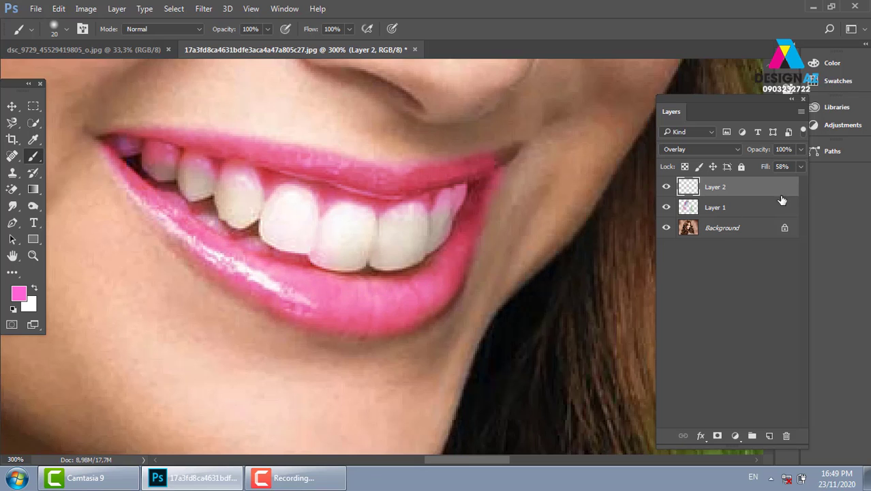
{"action": "left_click", "coordinate": [801, 168]}
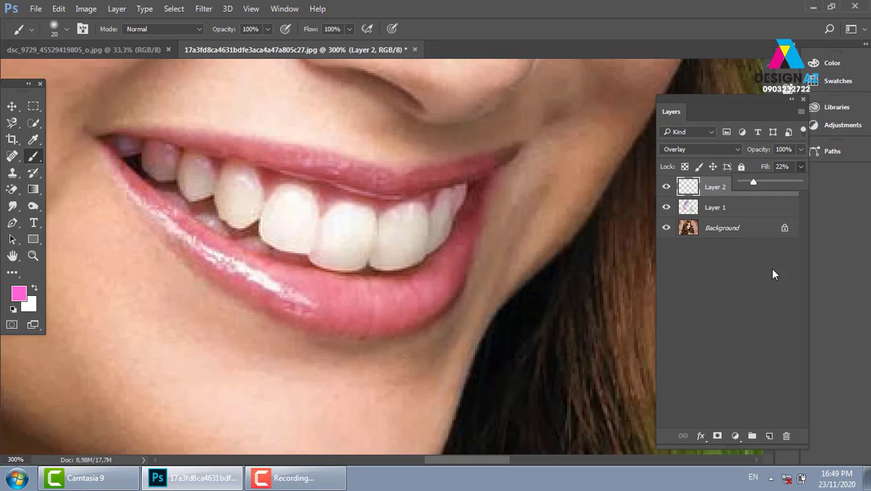
{"action": "key", "text": "ctrl+1"}
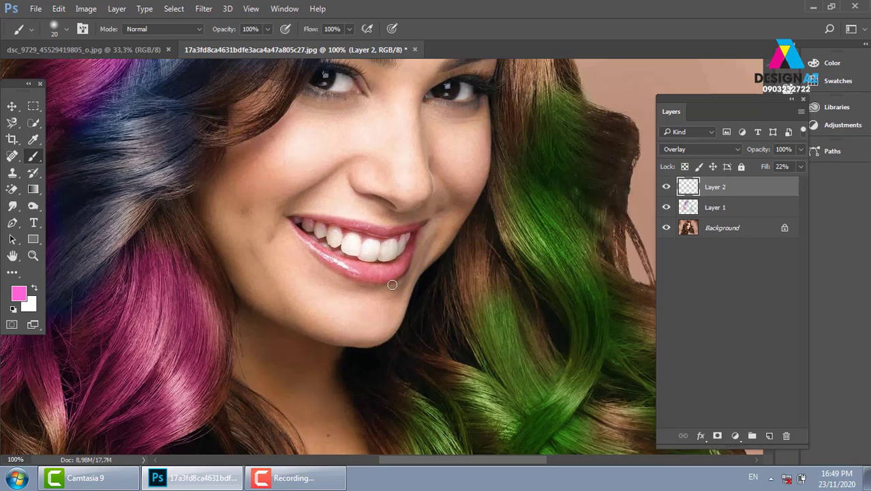
Zoom in on the eyes and add a new Layer 3 in Color blend mode
{"action": "left_click_drag", "start_coordinate": [451, 201], "coordinate": [399, 197]}
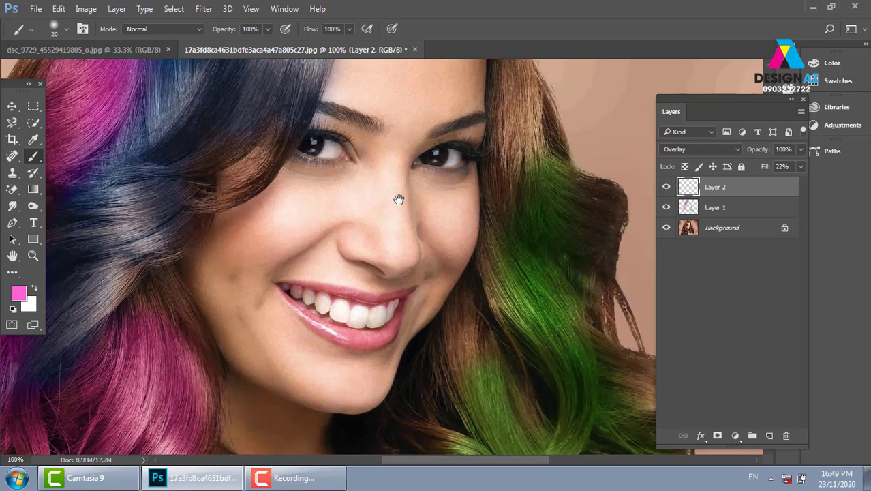
{"action": "scroll", "coordinate": [399, 198], "scroll_direction": "up", "scroll_amount": 2}
{"action": "left_click_drag", "start_coordinate": [491, 127], "coordinate": [342, 376]}
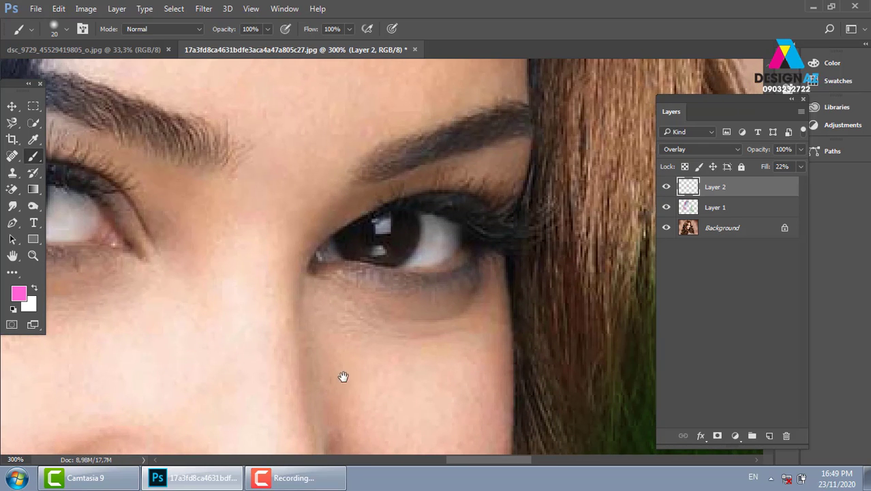
{"action": "left_click", "coordinate": [769, 435]}
{"action": "left_click", "coordinate": [705, 150]}
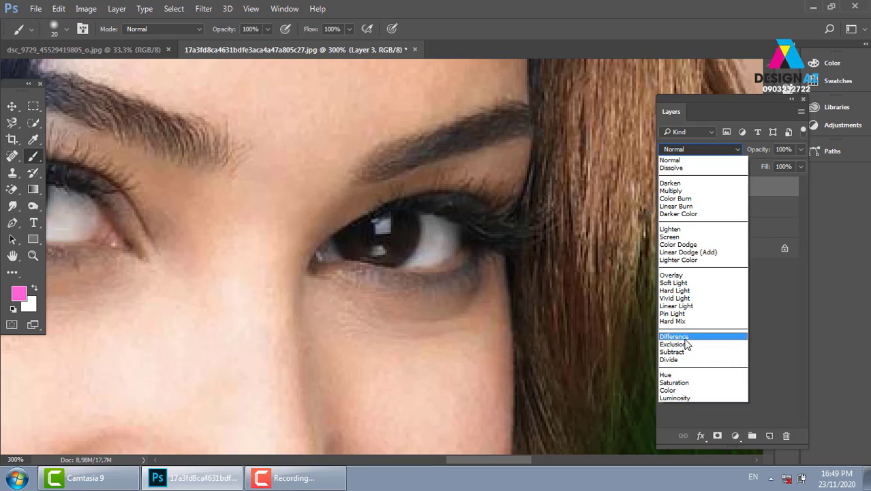
{"action": "left_click", "coordinate": [681, 390]}
Set the foreground colour to dark blue #015596
{"action": "left_click", "coordinate": [19, 293]}
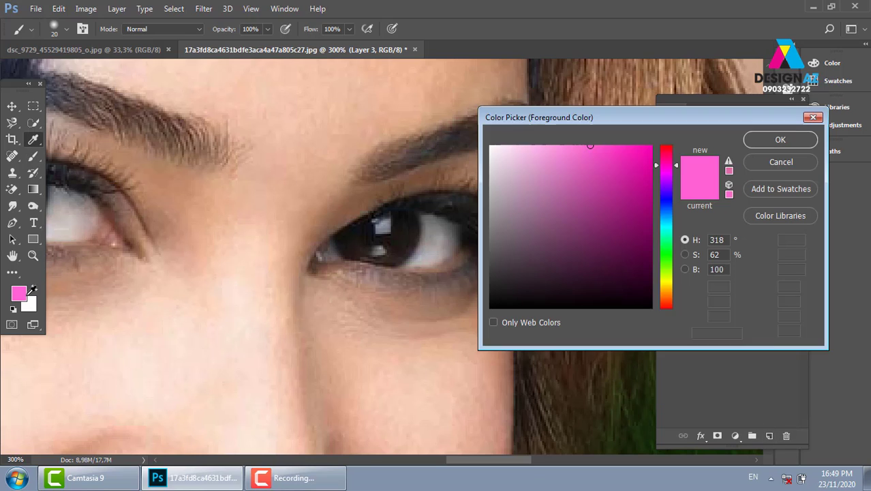
{"action": "left_click", "coordinate": [665, 221]}
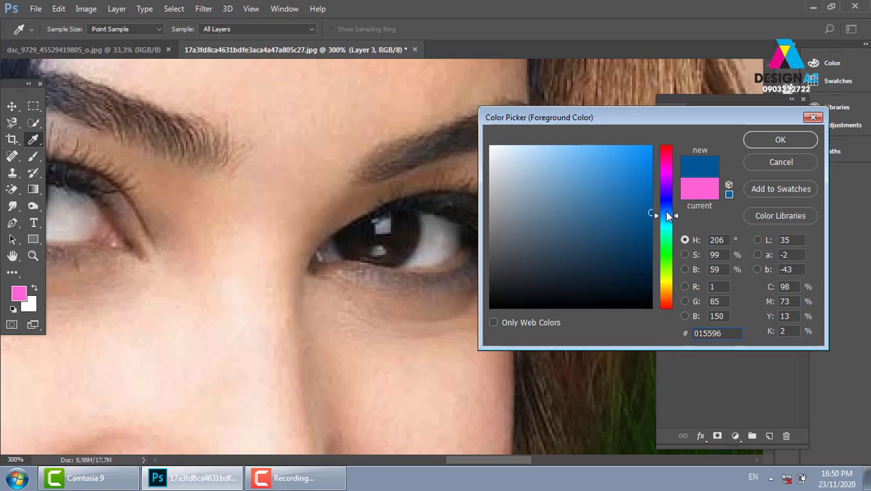
{"action": "left_click", "coordinate": [778, 140]}
{"action": "key", "text": "b"}
Paint both irises blue and set Layer 3's fill to 57%
{"action": "mouse_move", "coordinate": [389, 228]}
{"action": "left_mouse_down"}
{"action": "mouse_move", "coordinate": [387, 244]}
{"action": "mouse_move", "coordinate": [382, 238]}
{"action": "mouse_move", "coordinate": [374, 249]}
{"action": "left_mouse_up"}
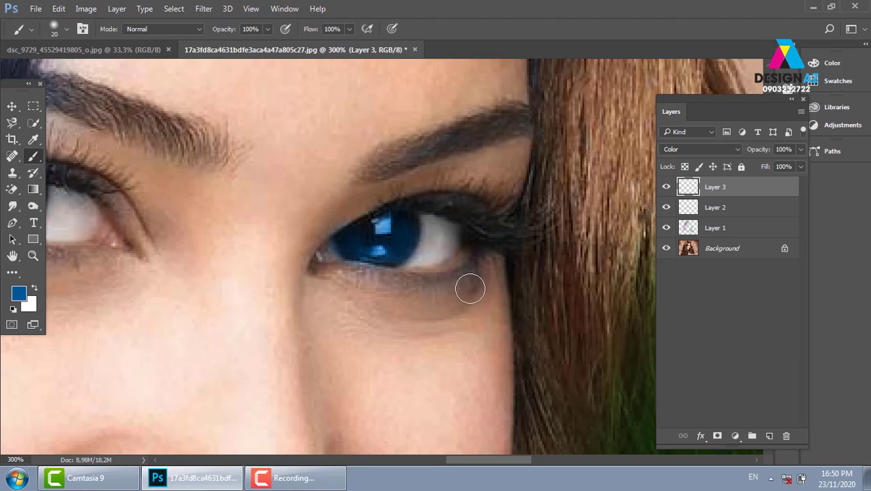
{"action": "left_click_drag", "start_coordinate": [135, 246], "coordinate": [346, 240]}
{"action": "mouse_move", "coordinate": [240, 189]}
{"action": "left_mouse_down"}
{"action": "mouse_move", "coordinate": [222, 210]}
{"action": "mouse_move", "coordinate": [204, 208]}
{"action": "mouse_move", "coordinate": [241, 194]}
{"action": "left_mouse_up"}
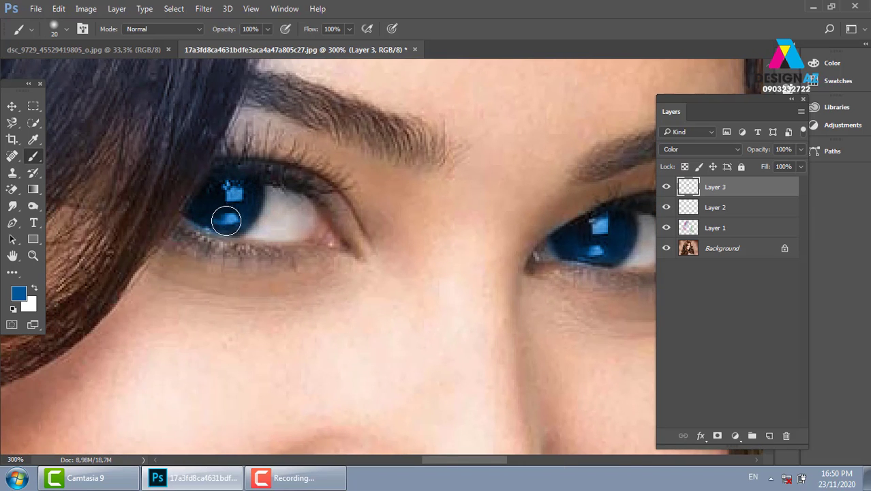
{"action": "left_click_drag", "start_coordinate": [469, 285], "coordinate": [392, 274]}
{"action": "scroll", "coordinate": [393, 275], "scroll_direction": "down", "scroll_amount": 2}
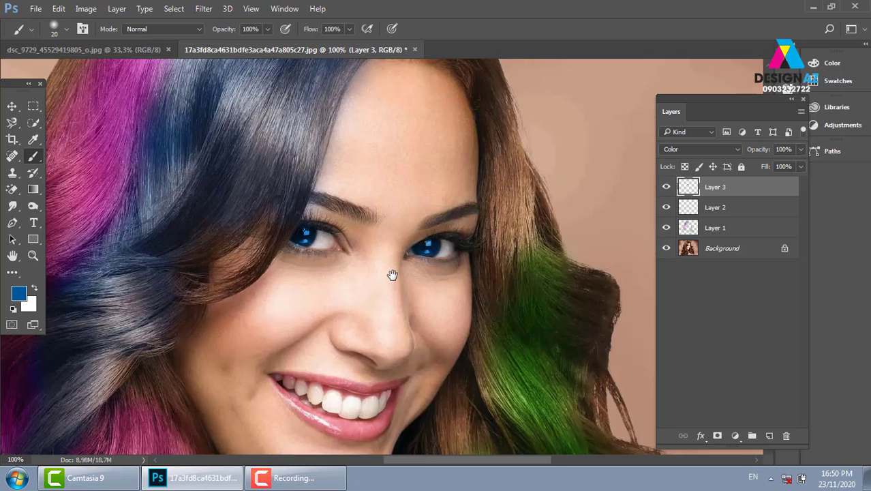
{"action": "scroll", "coordinate": [375, 248], "scroll_direction": "down", "scroll_amount": 1}
{"action": "left_click", "coordinate": [801, 167]}
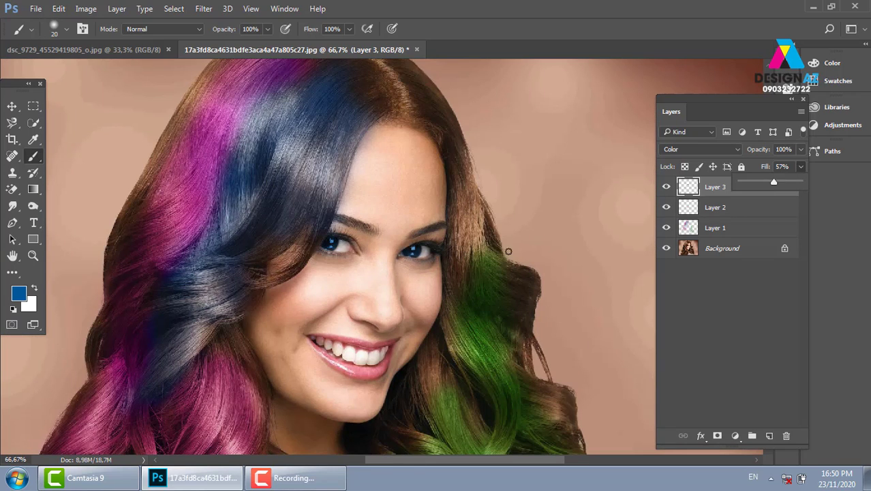
{"action": "left_click", "coordinate": [667, 191]}
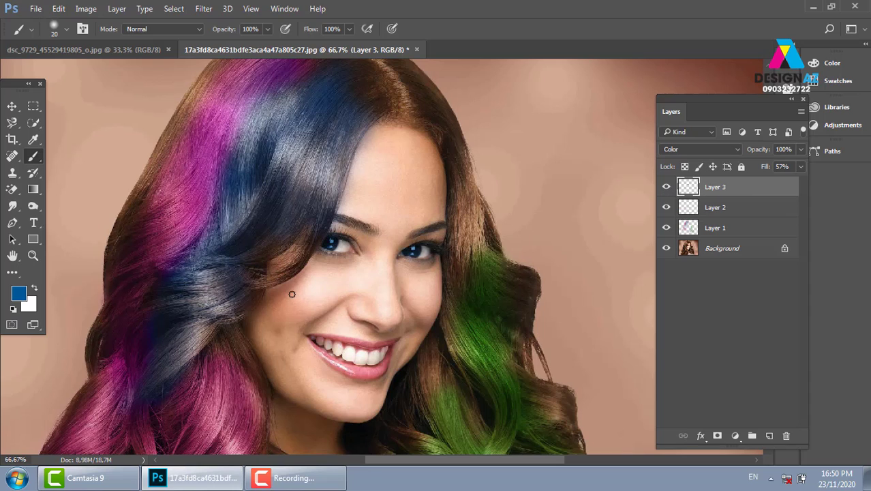
Add a new Layer 4 and set the brush to 165 px at 46% opacity
{"action": "left_click", "coordinate": [769, 435]}
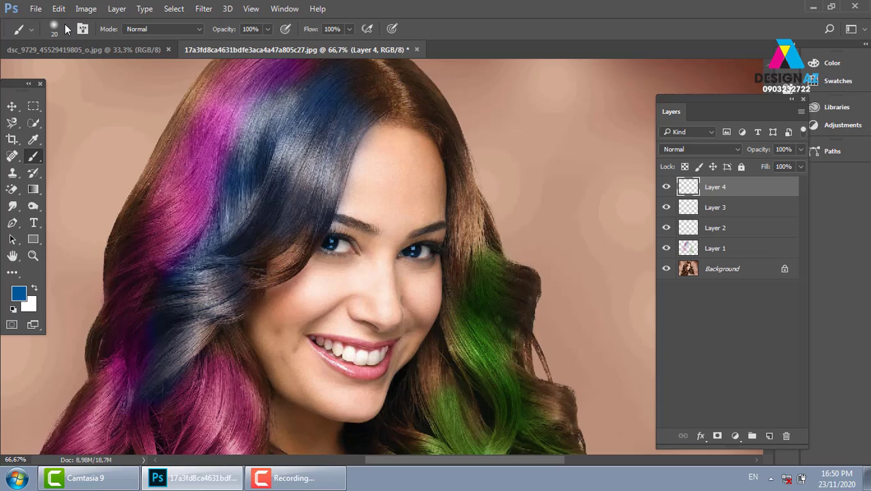
{"action": "right_click", "coordinate": [81, 69]}
{"action": "left_click_drag", "start_coordinate": [81, 69], "coordinate": [129, 69]}
{"action": "left_click", "coordinate": [413, 59]}
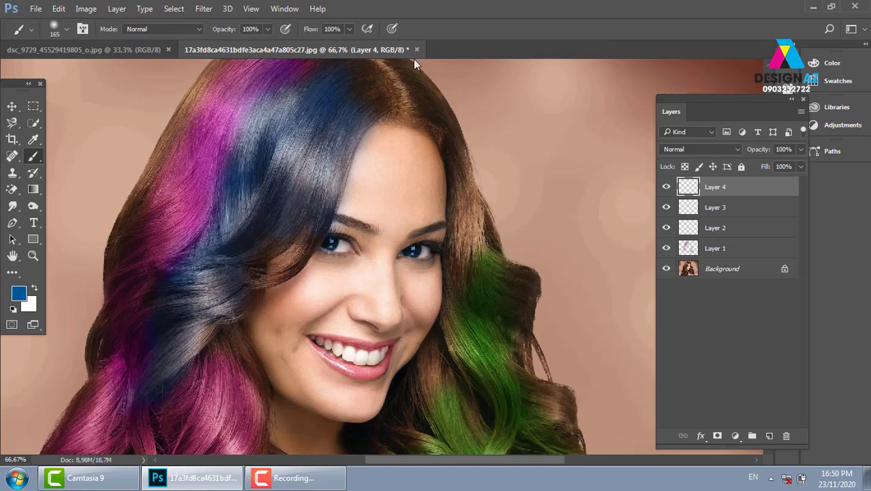
{"action": "left_click", "coordinate": [267, 32]}
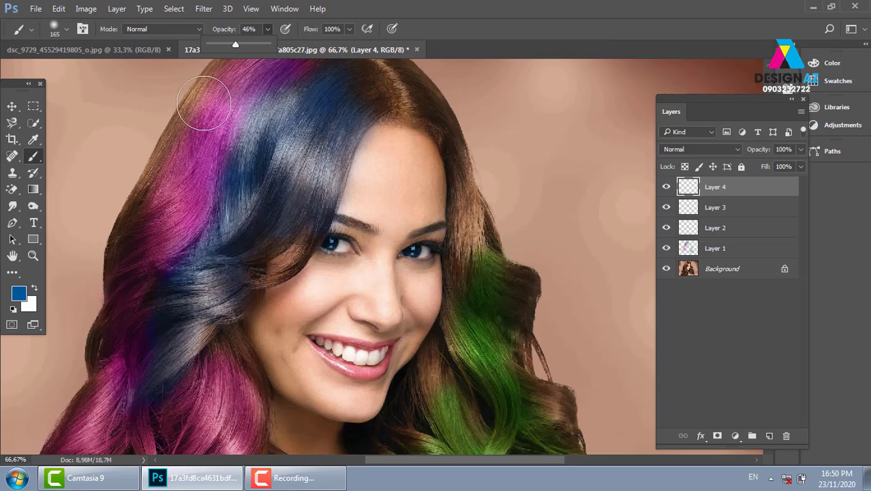
{"action": "left_click", "coordinate": [19, 292]}
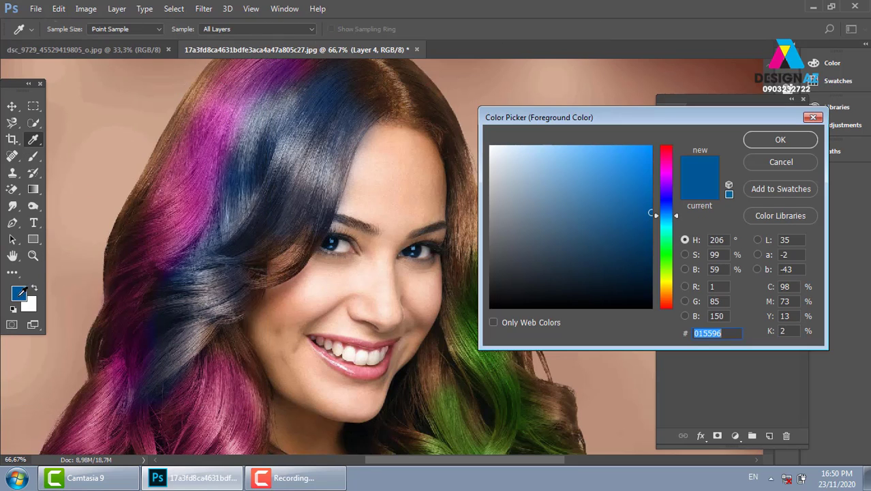
Brush light pink #ffacf2 blush onto the cheek
{"action": "left_click", "coordinate": [667, 170]}
{"action": "left_click_drag", "start_coordinate": [561, 158], "coordinate": [542, 145]}
{"action": "left_click", "coordinate": [781, 140]}
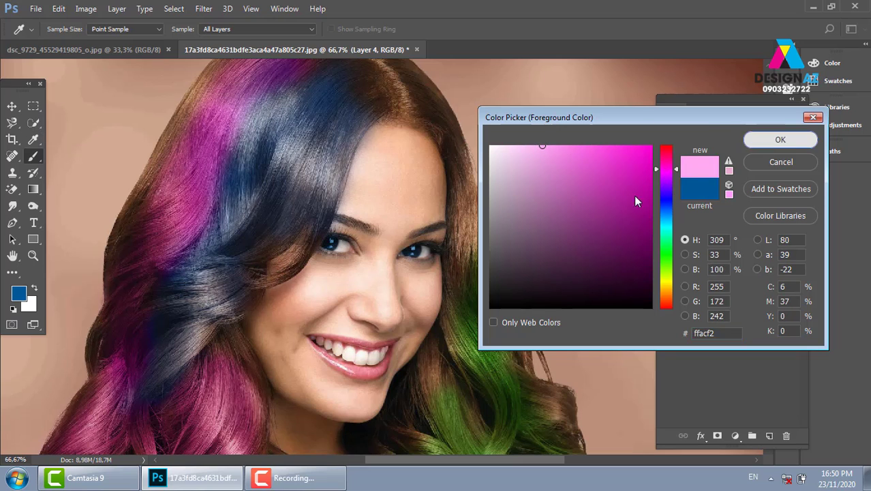
{"action": "mouse_move", "coordinate": [301, 293]}
{"action": "left_mouse_down"}
{"action": "mouse_move", "coordinate": [298, 317]}
{"action": "mouse_move", "coordinate": [290, 276]}
{"action": "left_mouse_up"}
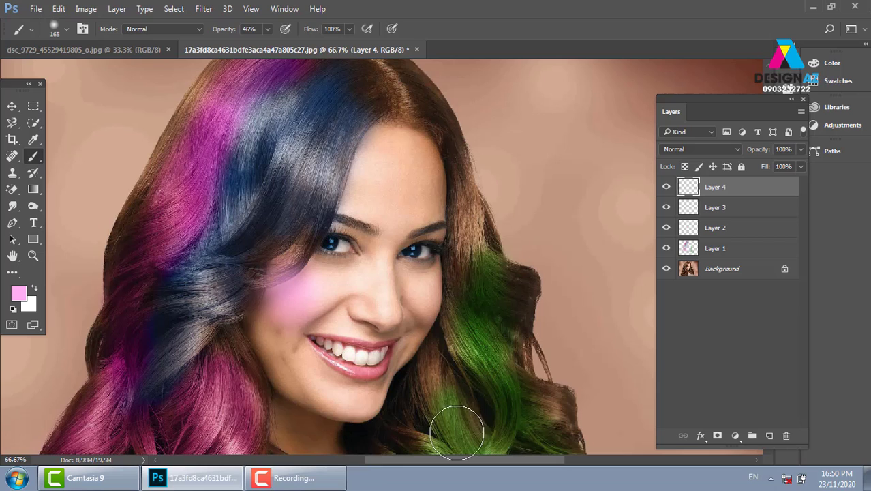
Blend Layer 4 as Overlay, switch to the Move tool, and zoom out to the whole portrait
{"action": "left_click", "coordinate": [723, 149]}
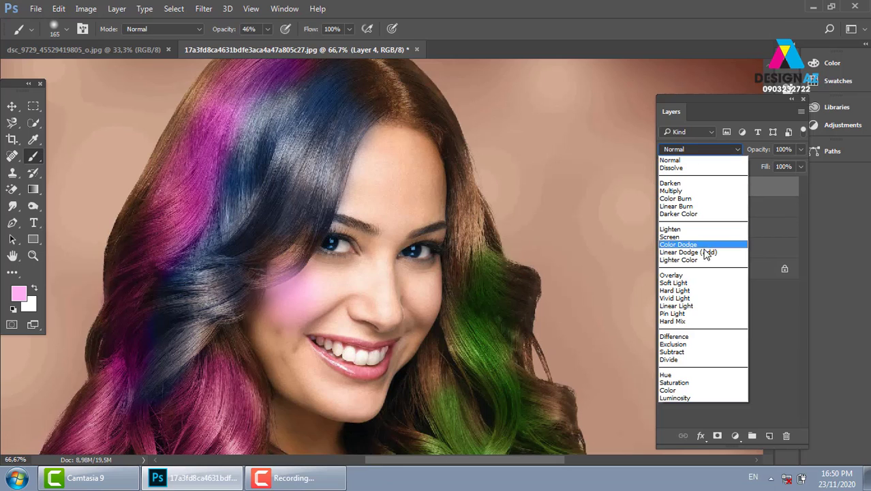
{"action": "left_click", "coordinate": [696, 275]}
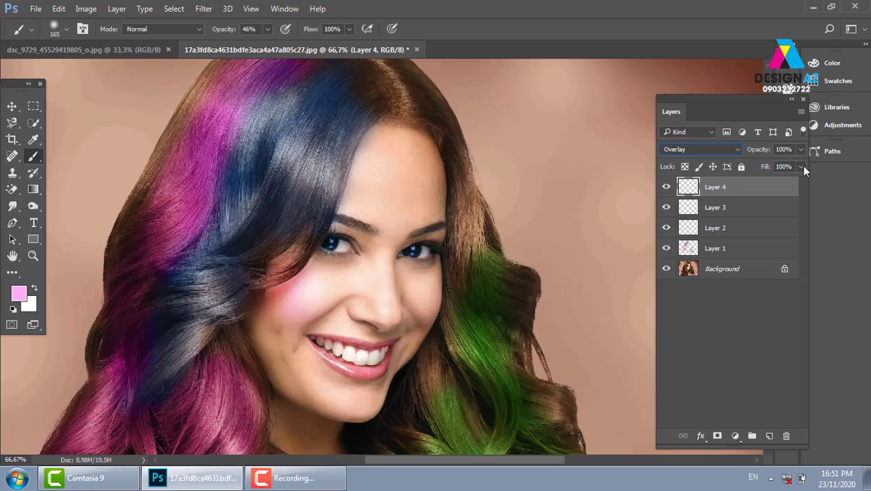
{"action": "left_click", "coordinate": [12, 106]}
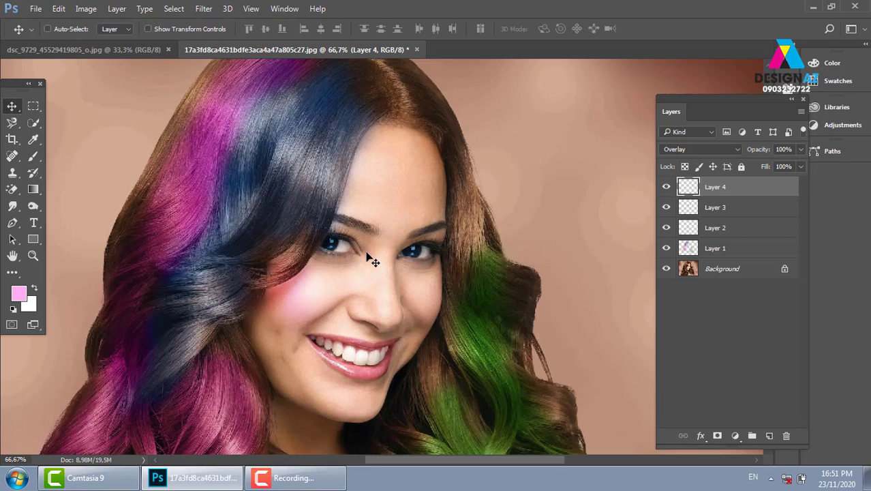
{"action": "key", "text": "ctrl+minus"}
{"action": "key", "text": "ctrl+minus"}
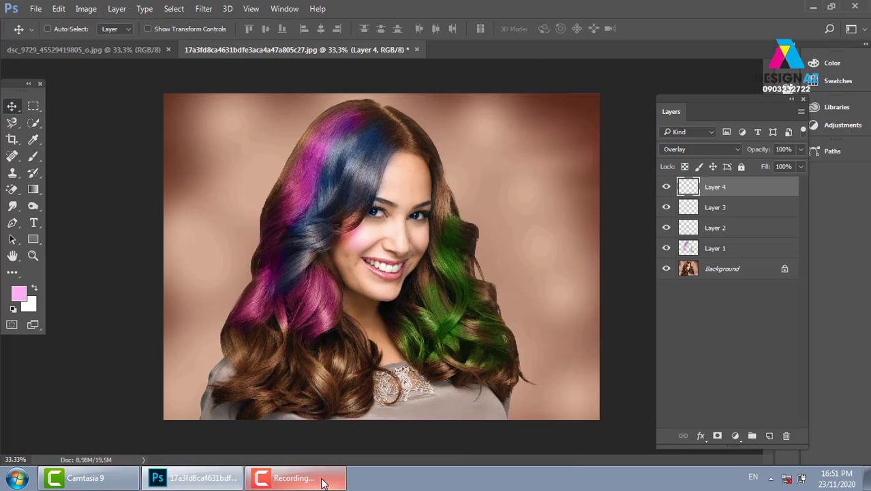